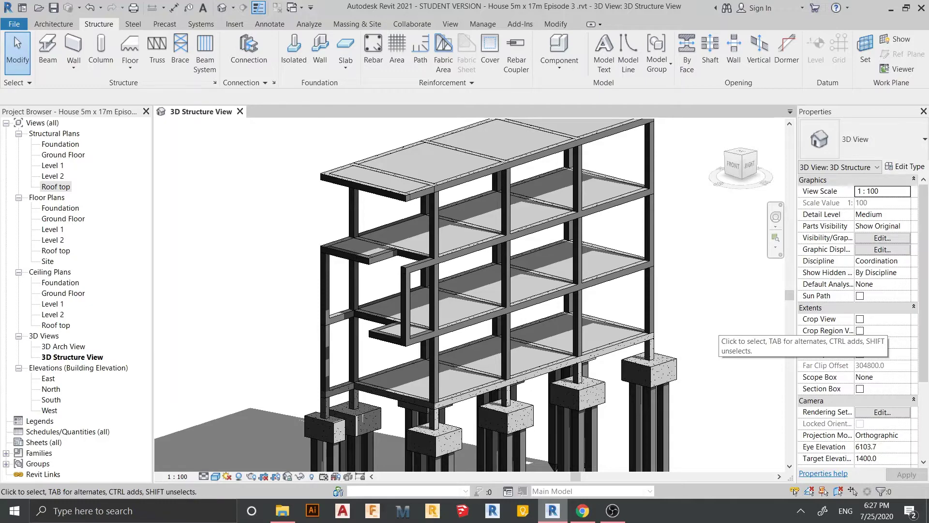
Pan around the 3D Structure View to inspect the concrete columns, beams, slabs and pile caps.
mouse_move(484, 291)
middle_down()
mouse_move(462, 278)
mouse_move(469, 314)
middle_up()
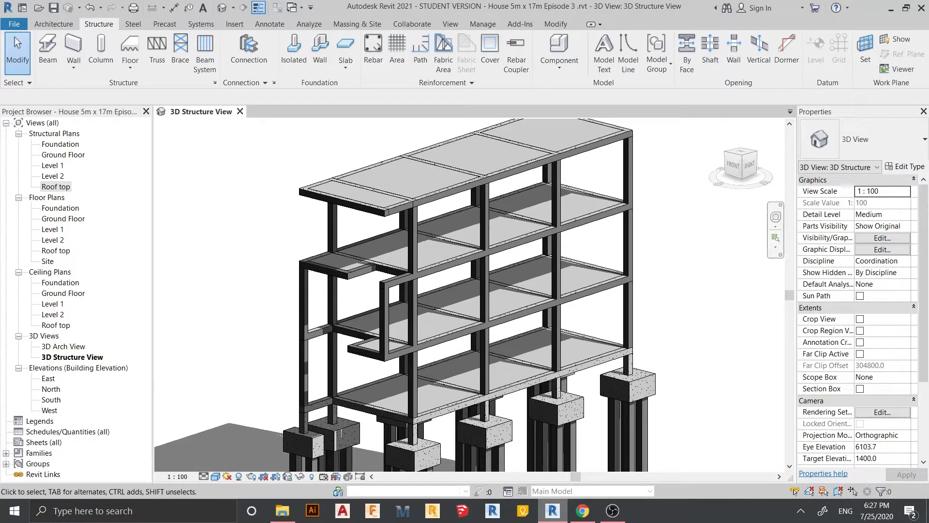
middle_drag(332, 290, 323, 300)
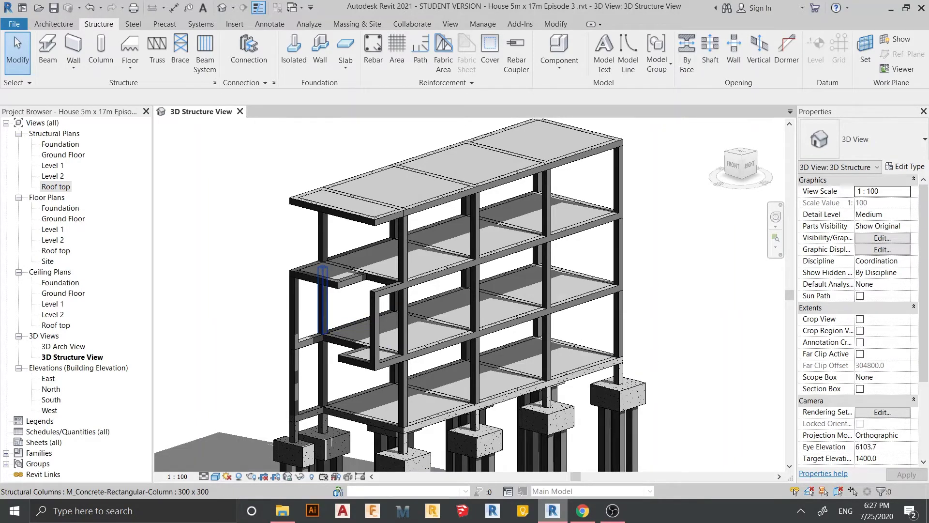
mouse_move(619, 321)
middle_down()
mouse_move(589, 311)
mouse_move(632, 330)
middle_up()
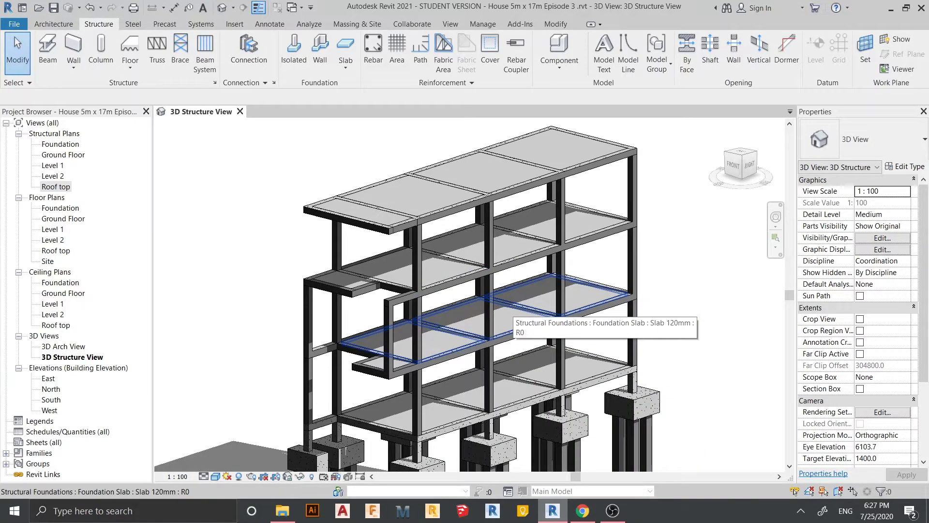
mouse_move(508, 312)
middle_down()
mouse_move(502, 294)
mouse_move(506, 311)
middle_up()
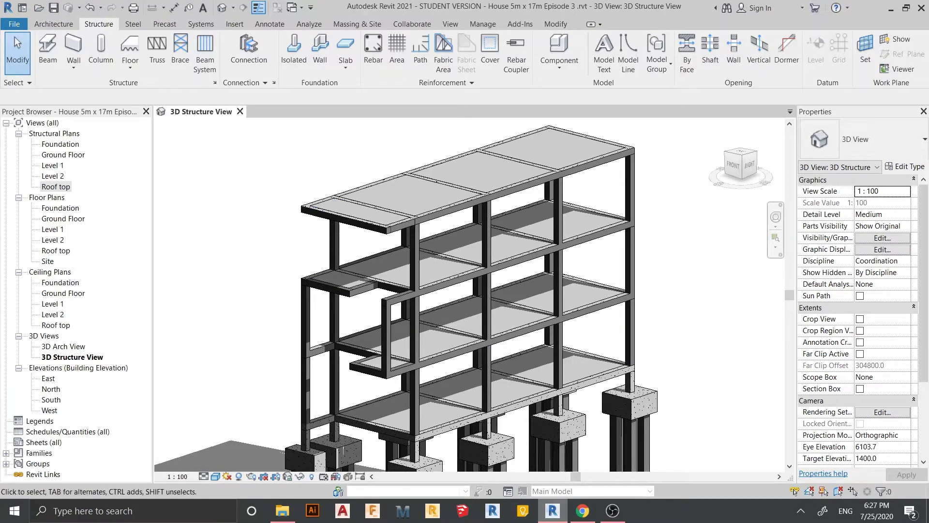
mouse_move(412, 291)
middle_down()
mouse_move(425, 287)
mouse_move(425, 272)
middle_up()
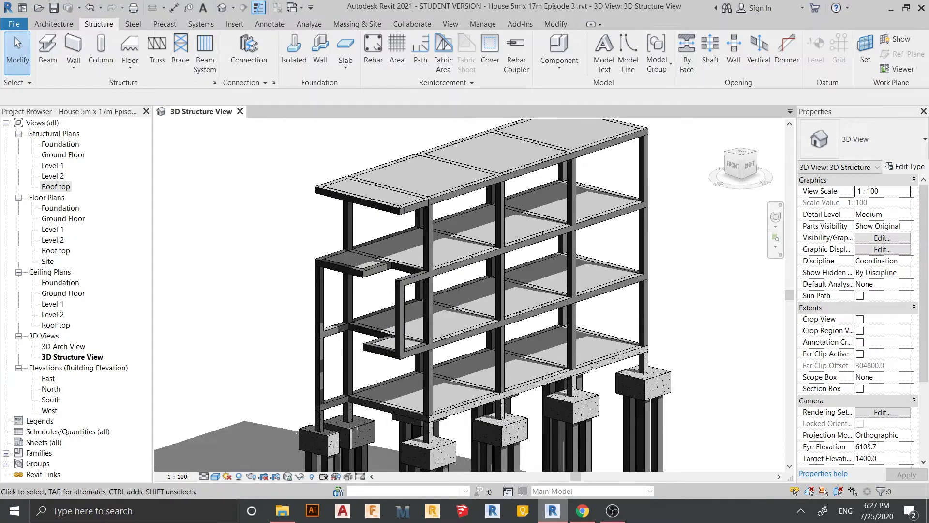
Open the 3D Arch View and switch it to Hidden Line style with HL.
double_click(64, 346)
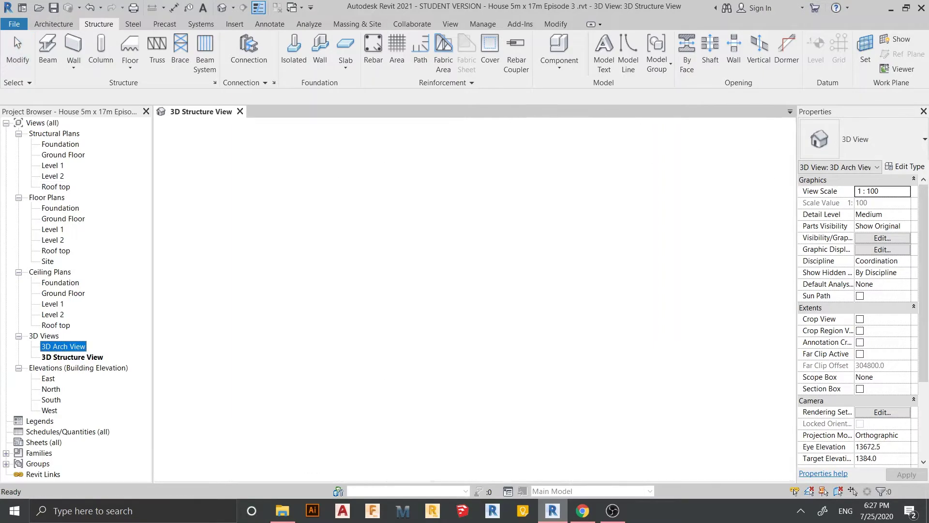
mouse_move(465, 291)
shift+middle_down()
mouse_move(532, 290)
mouse_move(436, 291)
shift+middle_up()
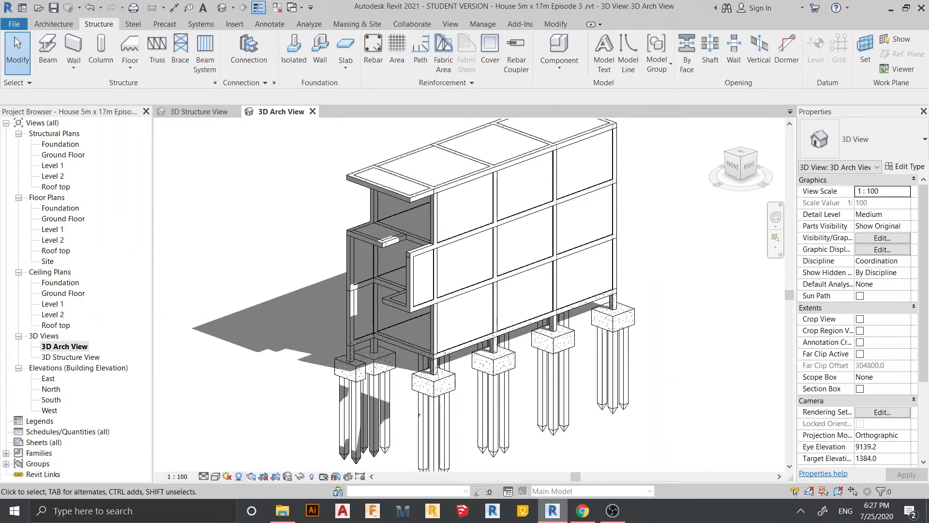
key(h)
key(l)
scroll(349, 358, up, 2)
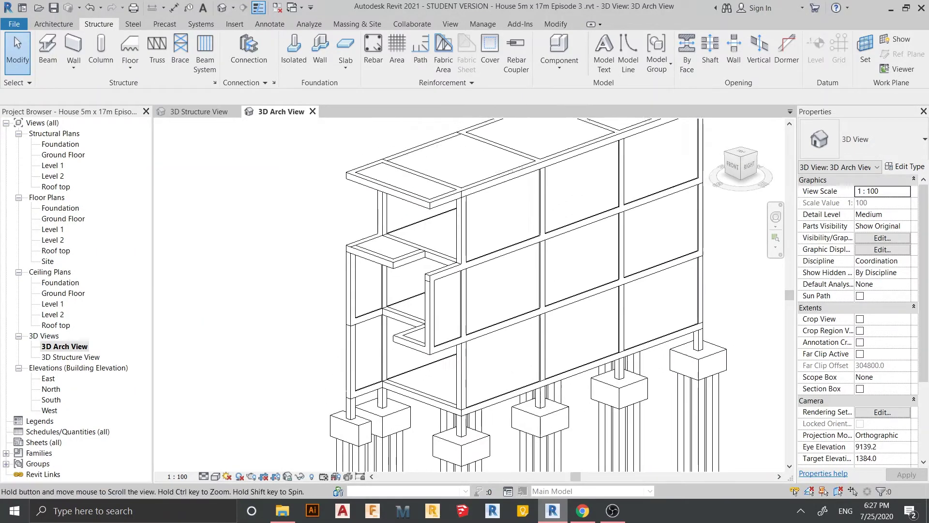
scroll(350, 358, up, 1)
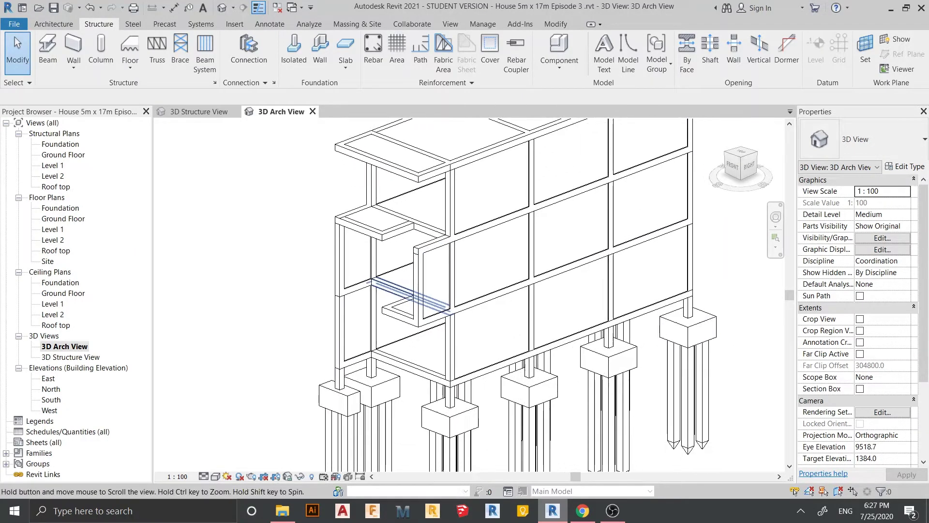
Zoom, pan and orbit the 3D Arch View to a near front-on view of the long side.
middle_drag(350, 359, 338, 327)
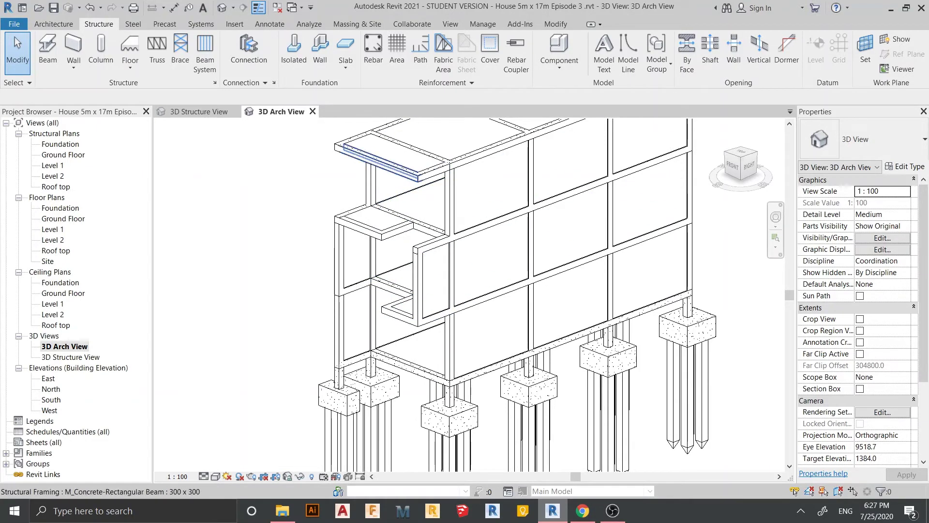
scroll(382, 218, up, 2)
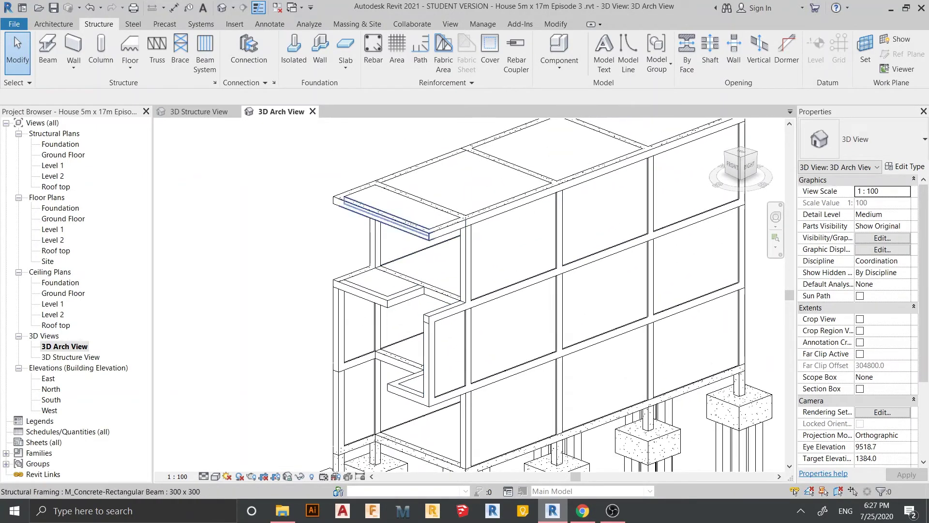
mouse_move(430, 361)
middle_down()
mouse_move(414, 359)
mouse_move(385, 315)
middle_up()
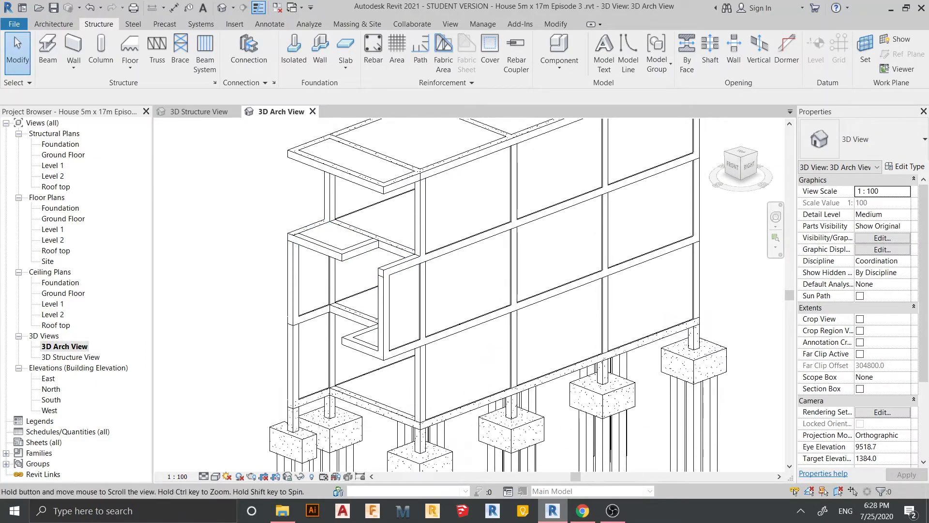
middle_drag(310, 233, 345, 288)
scroll(425, 303, up, 1)
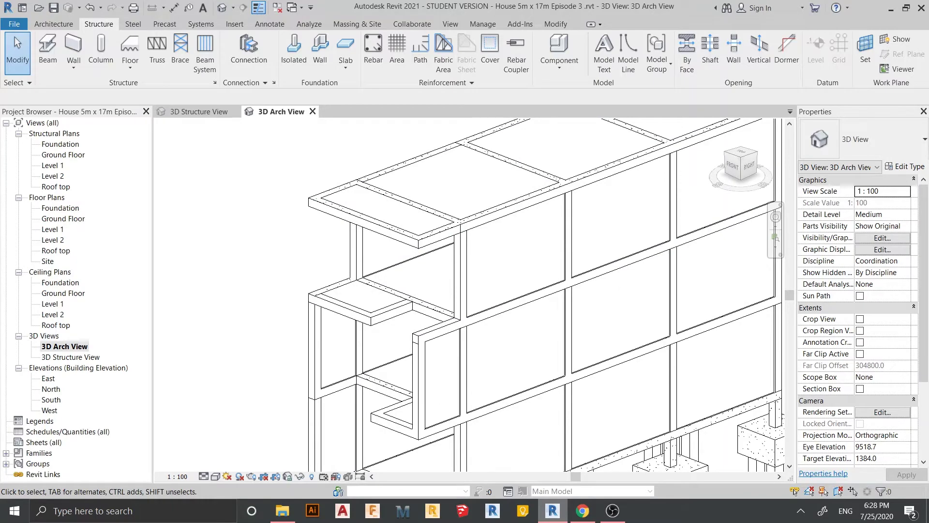
scroll(448, 465, down, 1)
scroll(448, 465, down, 1)
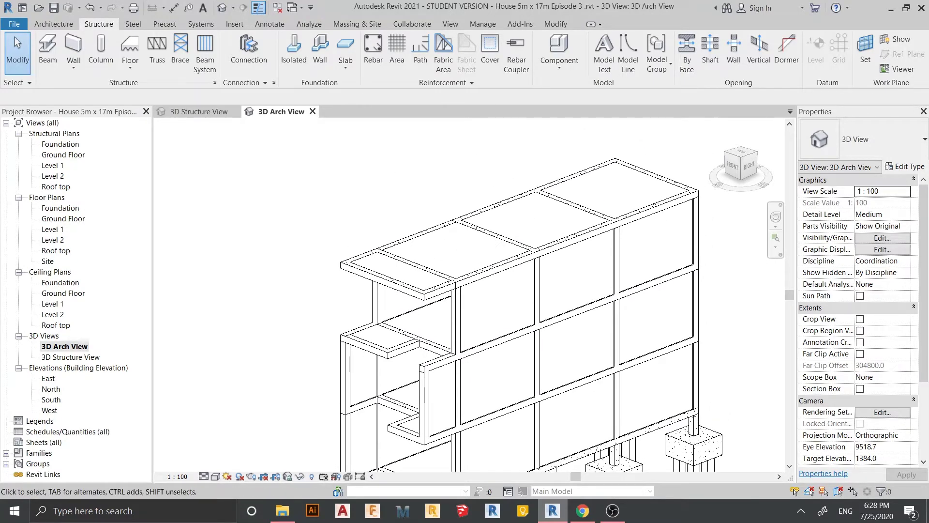
scroll(442, 431, down, 1)
scroll(442, 431, down, 1)
mouse_move(442, 430)
shift+middle_down()
mouse_move(523, 424)
mouse_move(484, 421)
shift+middle_up()
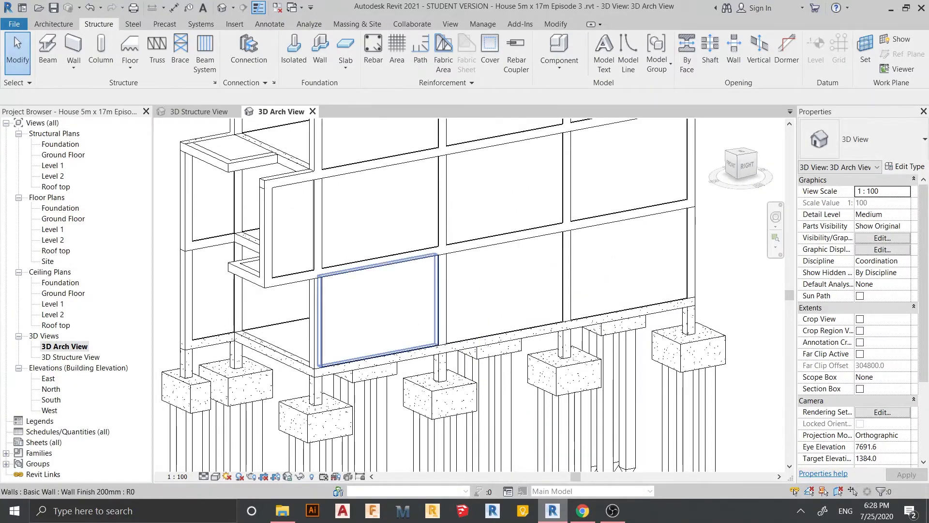
Select and deselect three ground-floor wall panels, then orbit back to a corner isometric.
click(382, 310)
ctrl+click(503, 285)
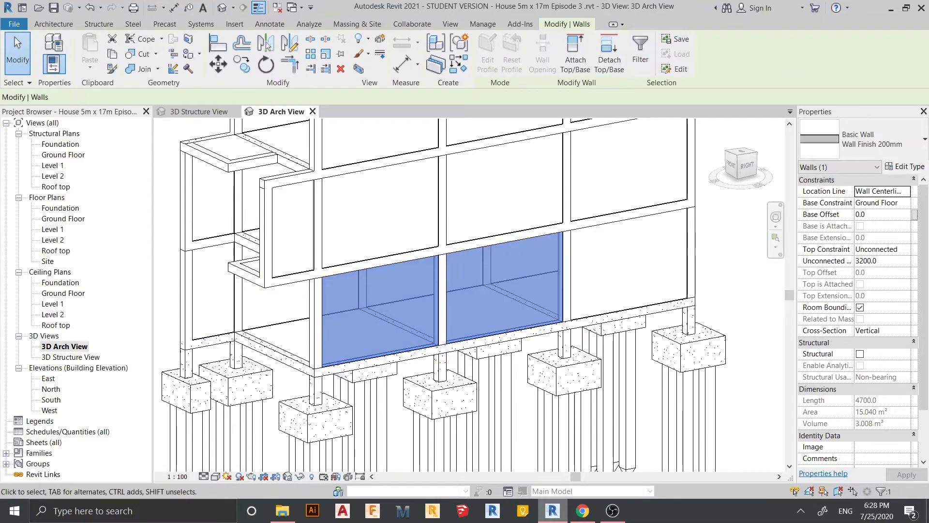
ctrl+click(627, 261)
key(Escape)
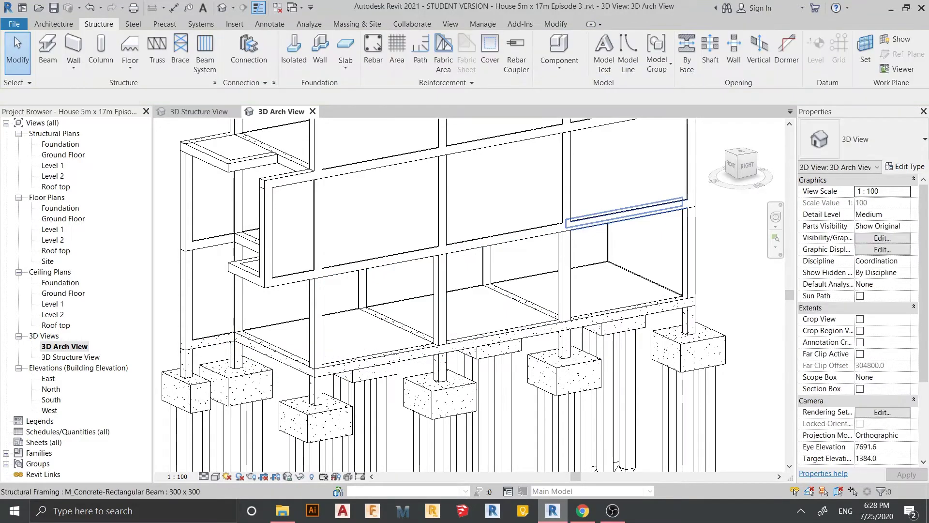
scroll(472, 295, down, 5)
shift+middle_drag(487, 445, 426, 421)
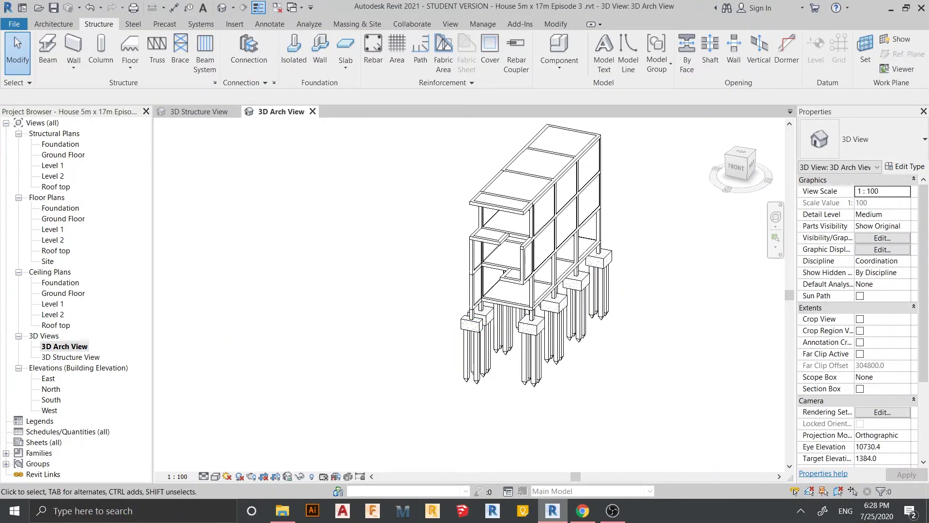
Shade the 3D view in Consistent Colors, turn it to FRONT, and open Structural Plan Level 1.
click(215, 477)
click(251, 451)
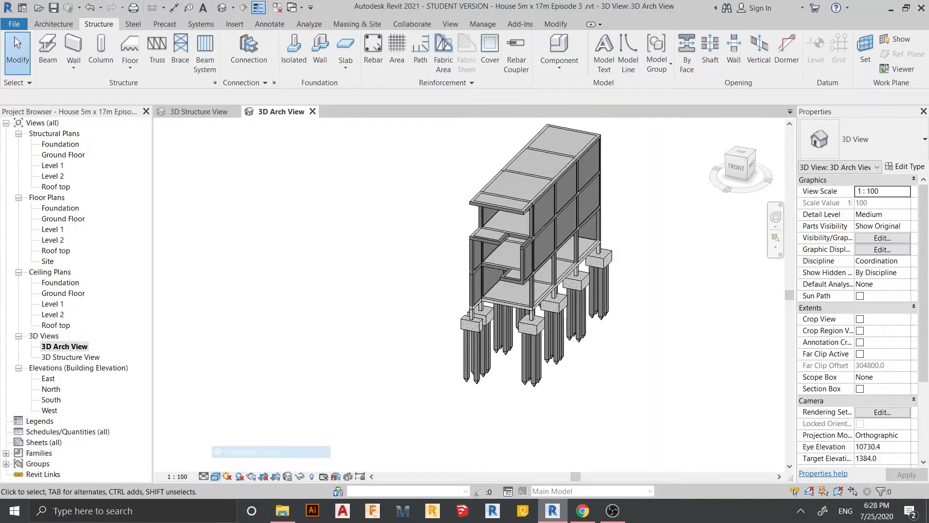
scroll(406, 278, up, 1)
click(736, 167)
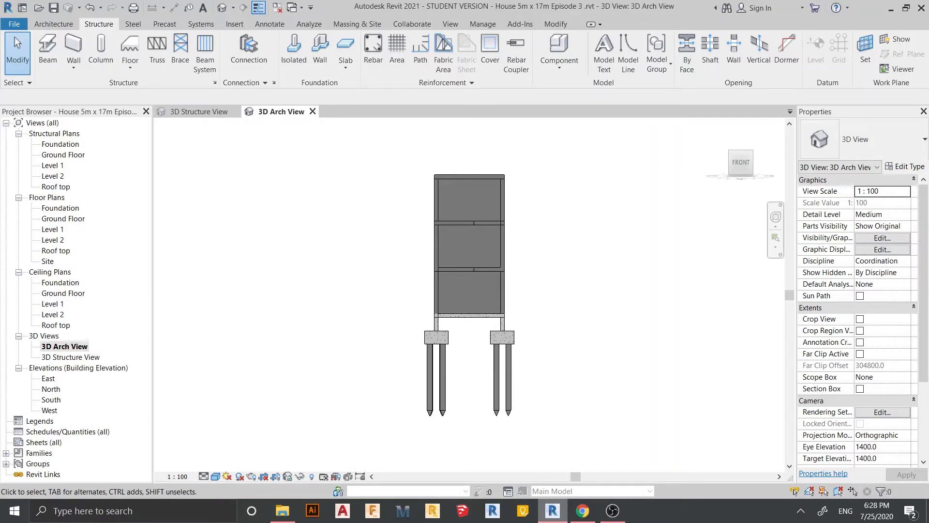
double_click(52, 165)
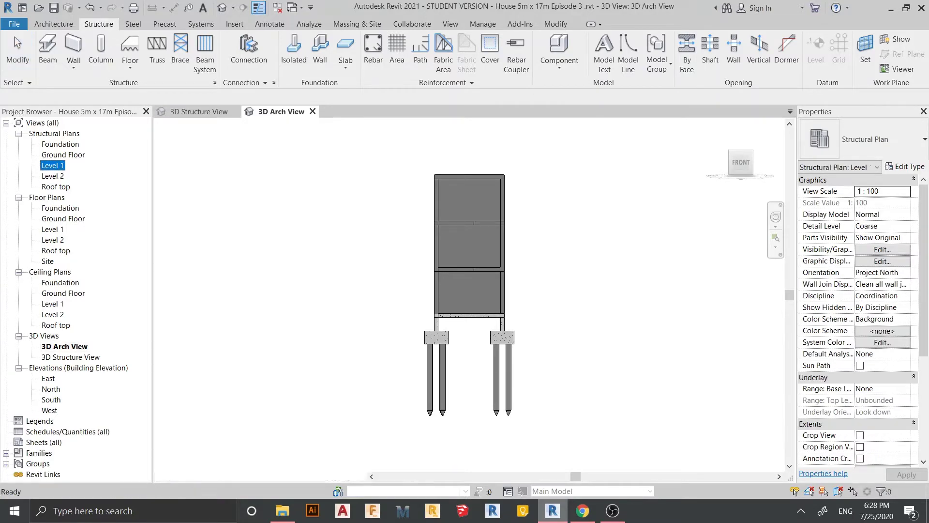
Adjust the Level 1 plan view and close the 3D Structure View.
scroll(473, 322, up, 2)
scroll(473, 322, up, 2)
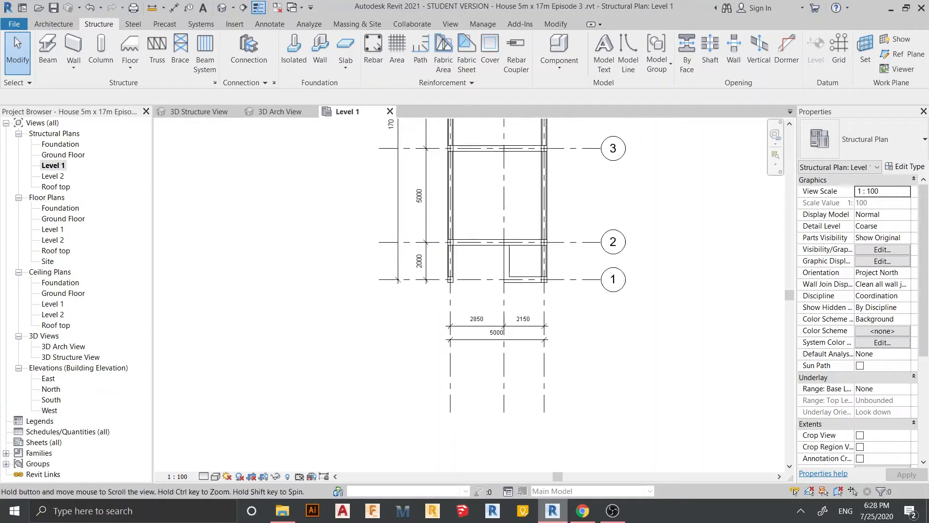
middle_drag(473, 322, 328, 344)
middle_drag(782, 254, 775, 255)
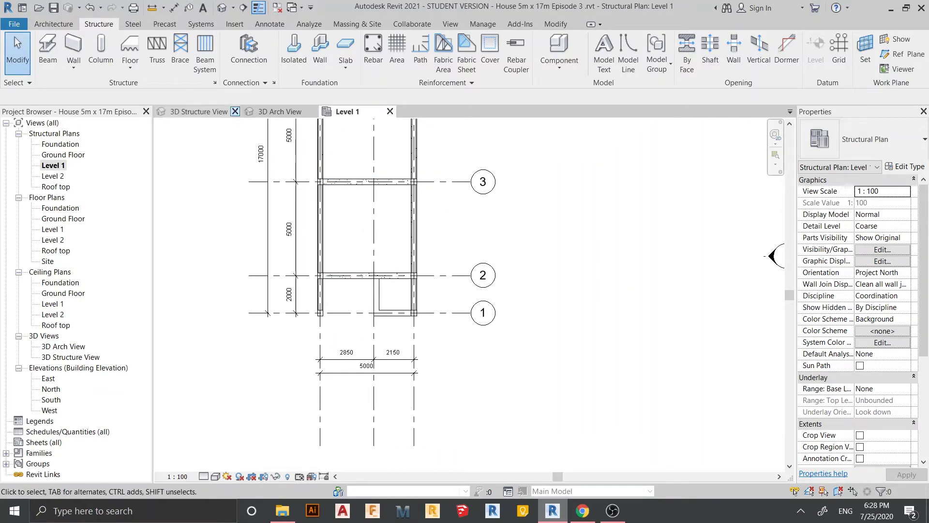
click(235, 112)
scroll(353, 397, down, 2)
scroll(354, 397, up, 1)
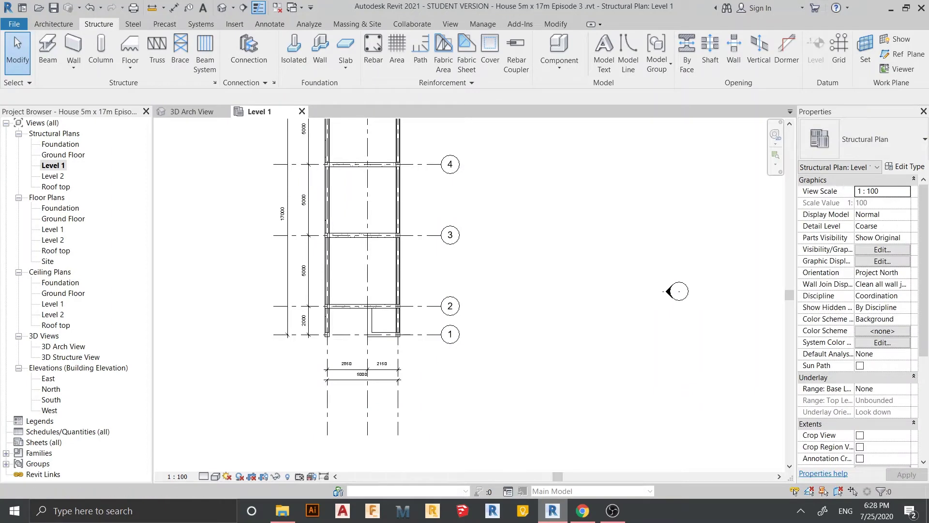
Tile the Level 1 plan and 3D Arch View side by side with WT.
key(w)
key(t)
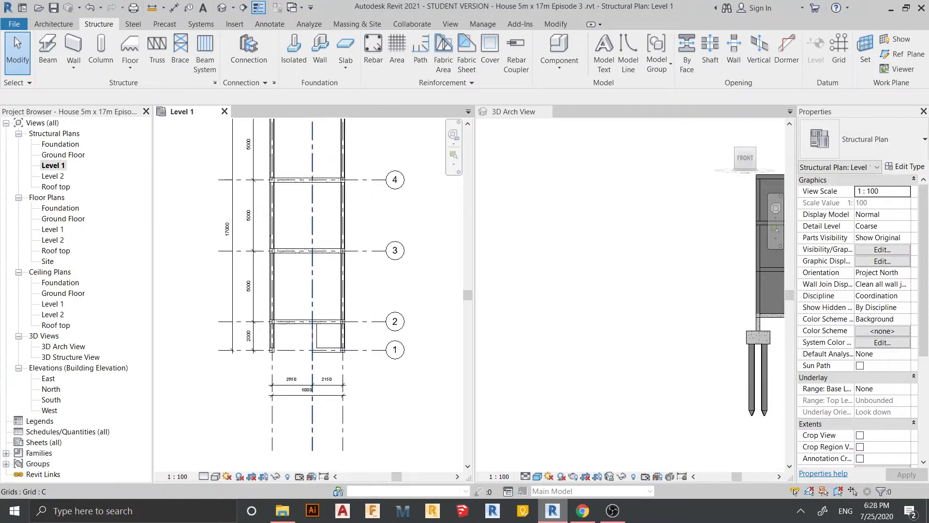
scroll(371, 243, up, 2)
scroll(371, 242, up, 1)
middle_drag(339, 218, 341, 300)
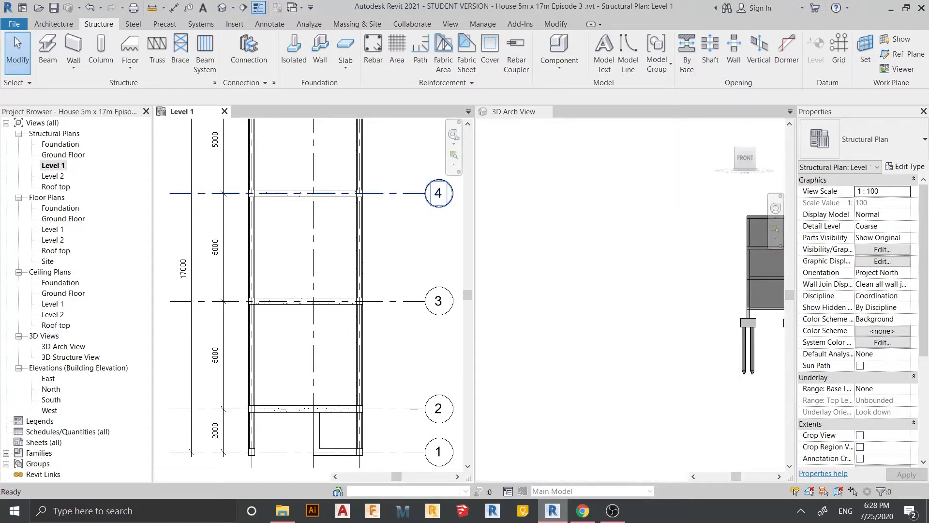
Zoom the 3D view to fit the house and shade it in Consistent Colors.
click(629, 290)
key(z)
key(f)
click(538, 477)
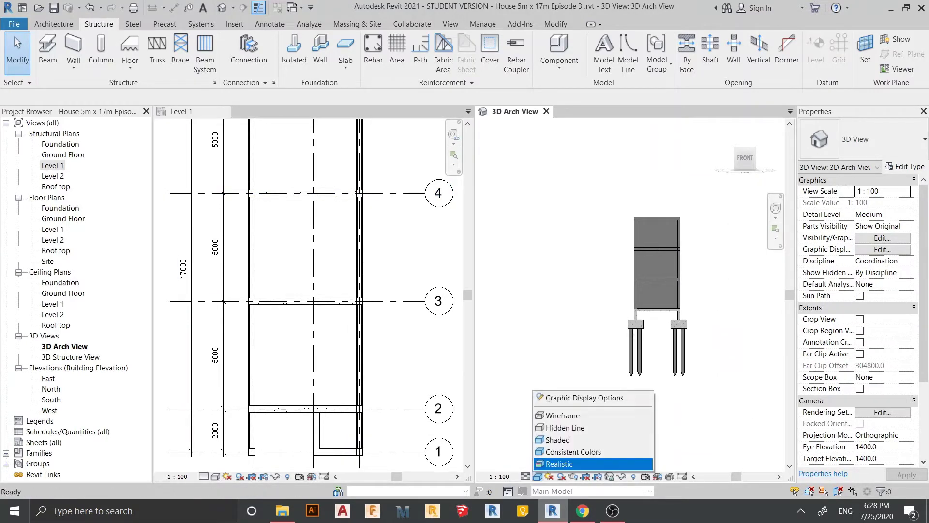
click(581, 453)
scroll(639, 277, up, 1)
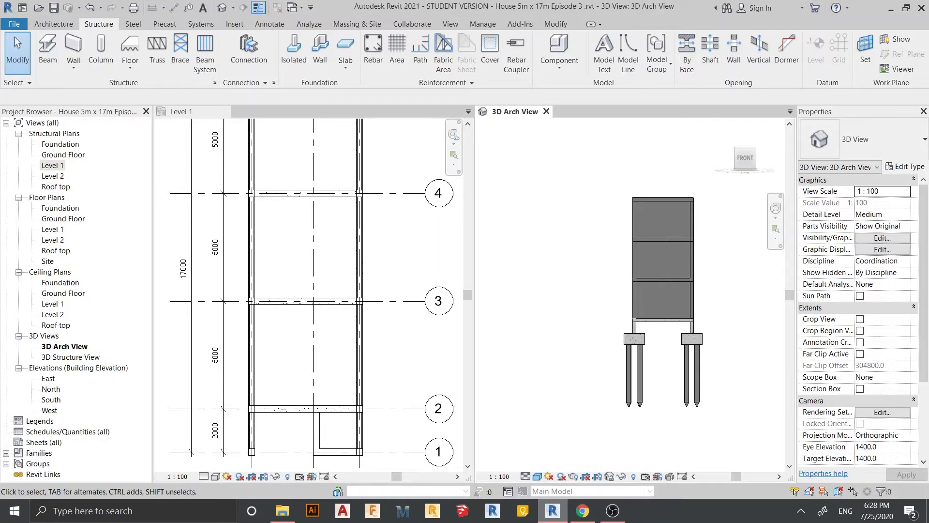
Activate the Level 1 plan and start the Wall tool with WA.
middle_drag(315, 339, 312, 278)
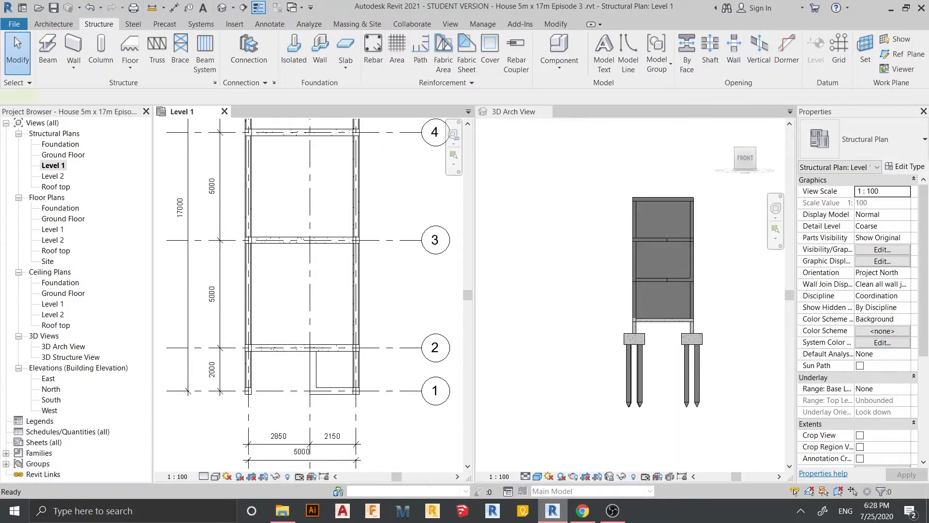
key(w)
key(a)
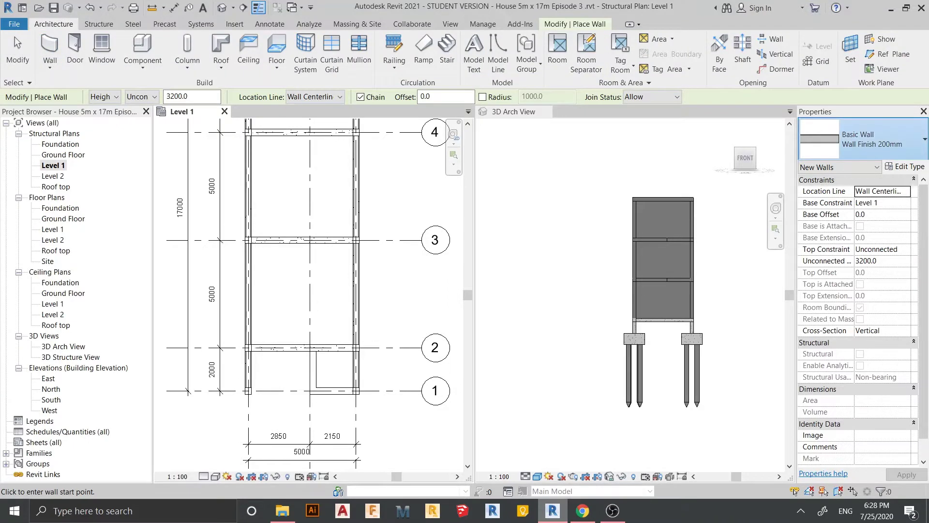
Draw a 4700 mm Curtain Wall on Level 1 from the beam intersection to the column.
click(871, 141)
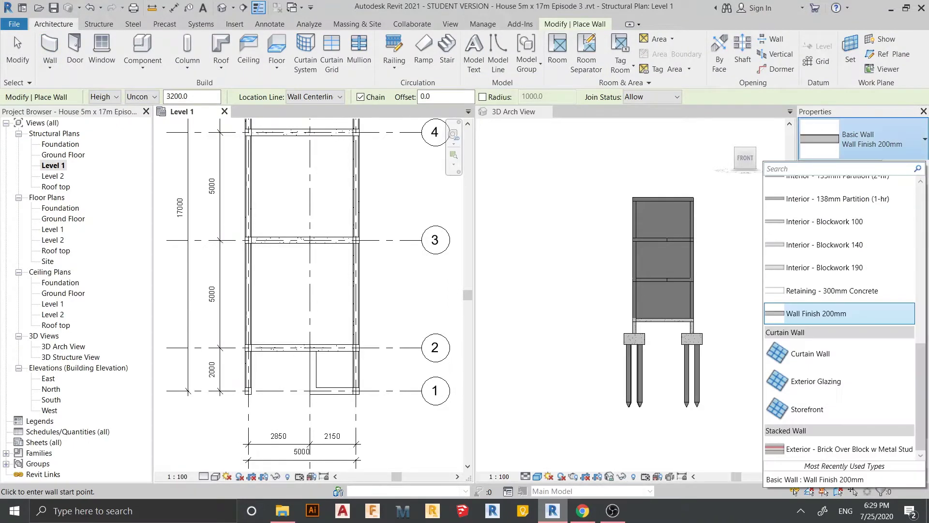
click(823, 353)
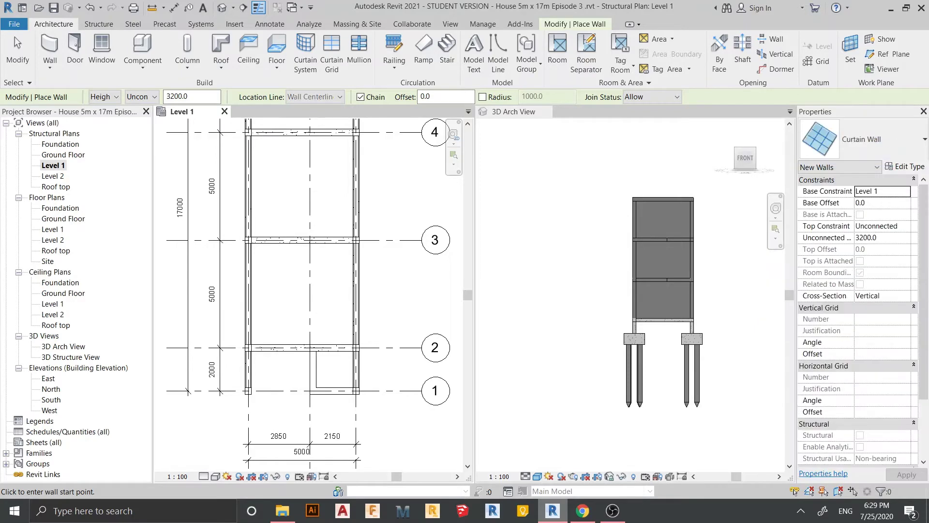
scroll(260, 368, up, 4)
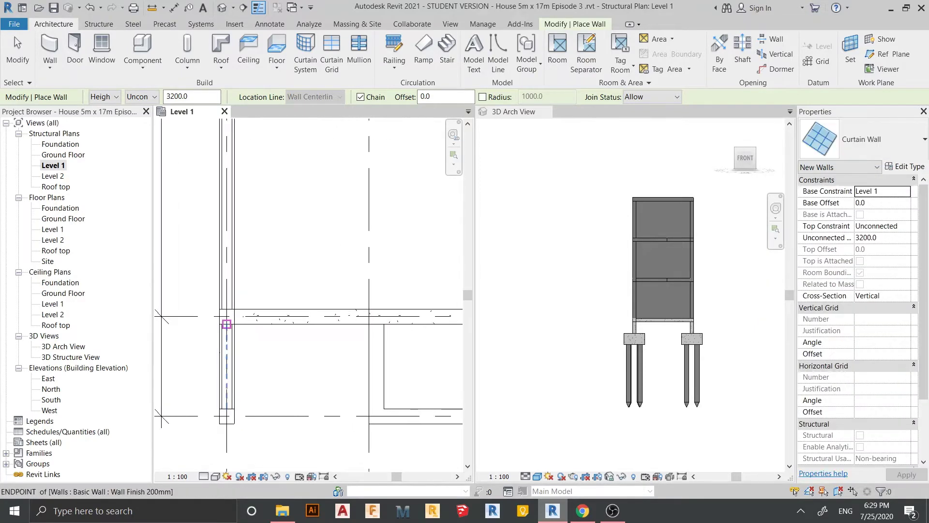
scroll(240, 325, up, 2)
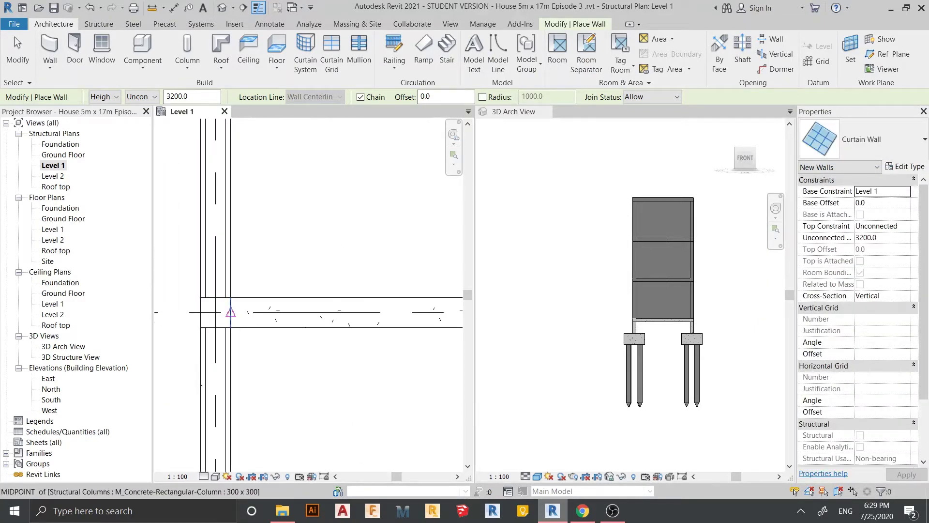
click(230, 312)
scroll(290, 339, down, 2)
middle_drag(340, 313, 256, 313)
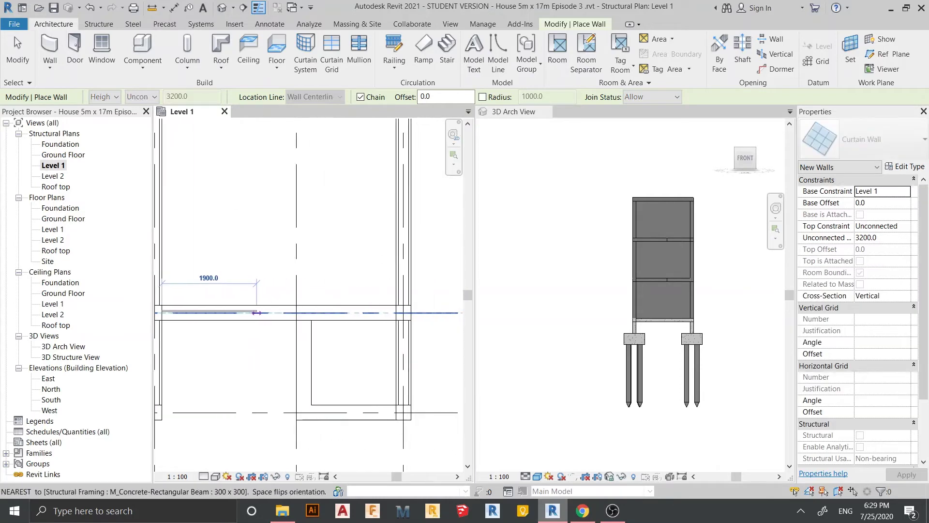
click(397, 312)
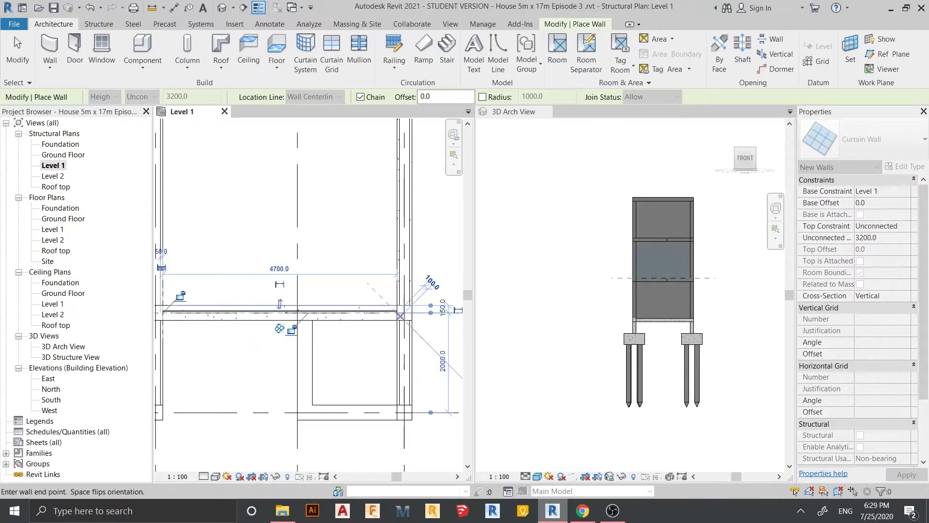
key(Escape)
key(Escape)
Check the new curtain wall and frame its glazing in the 3D view.
scroll(312, 338, up, 1)
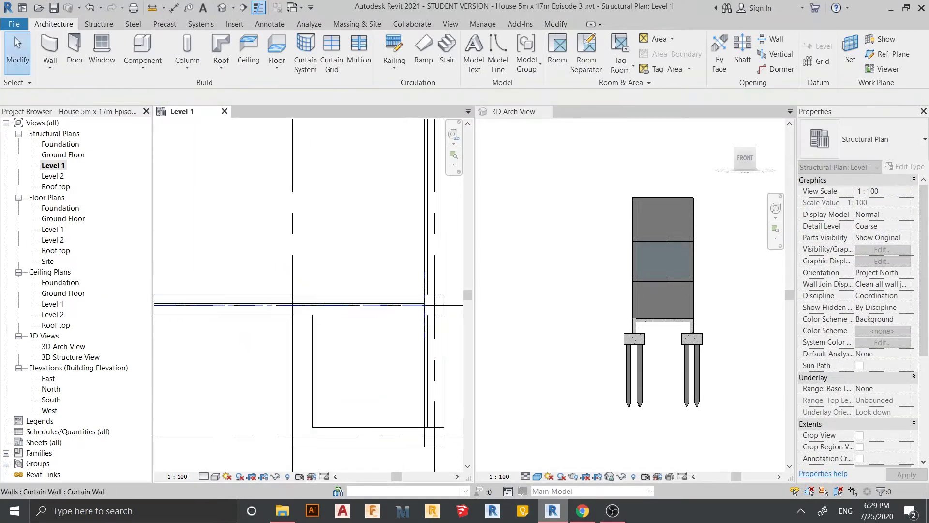
click(270, 305)
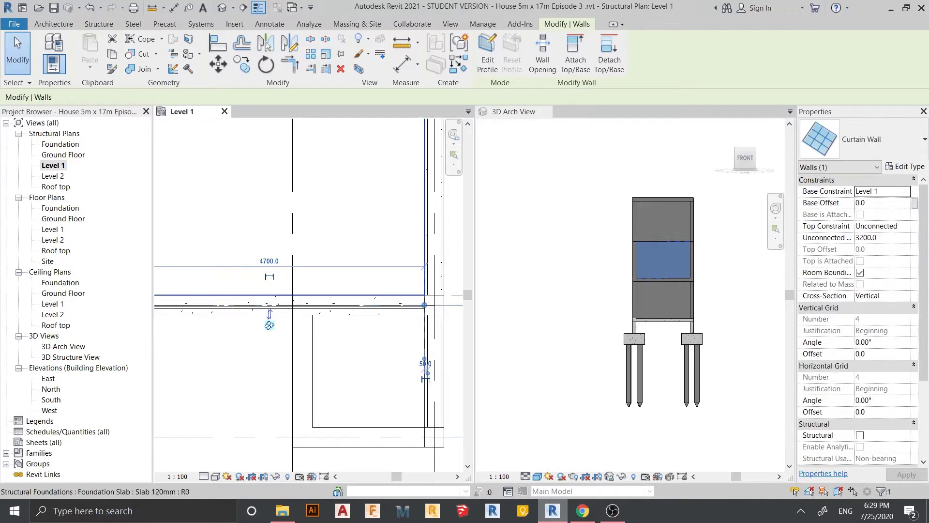
key(Escape)
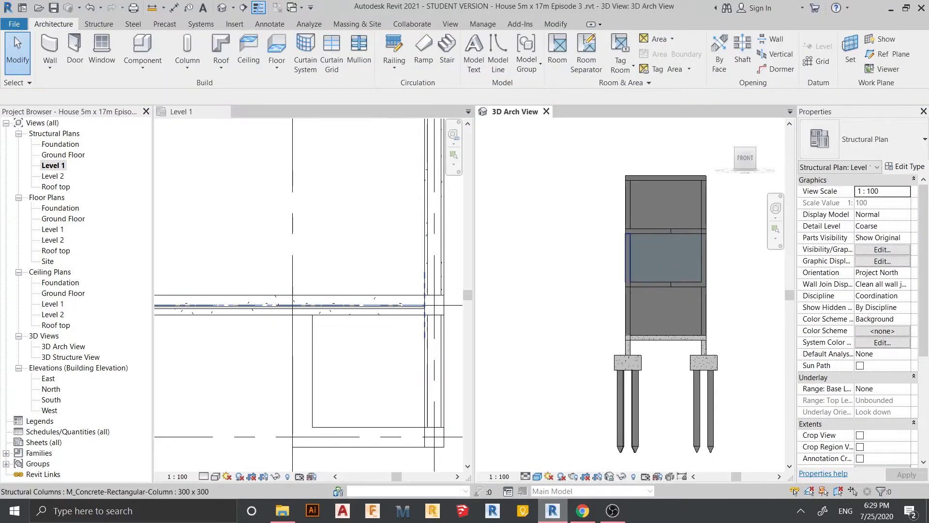
scroll(758, 237, up, 1)
scroll(758, 237, up, 2)
scroll(758, 237, up, 1)
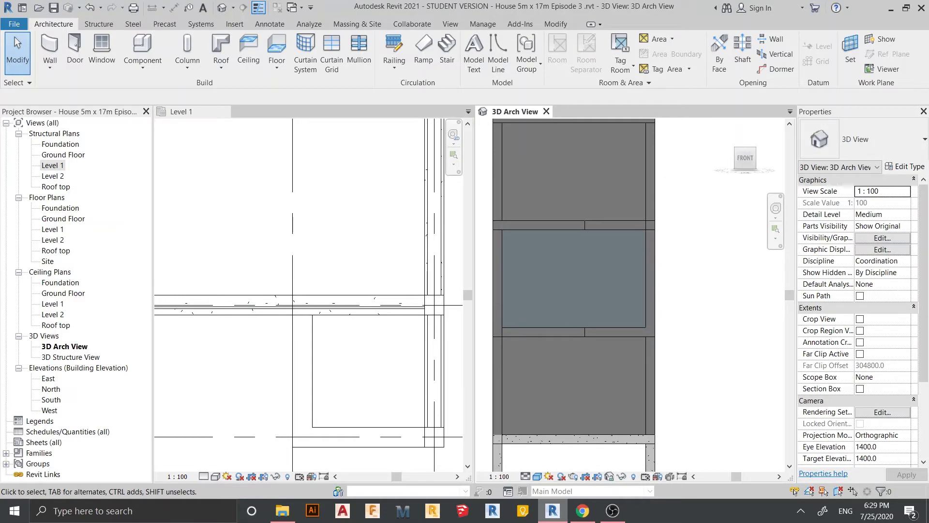
middle_drag(576, 231, 600, 240)
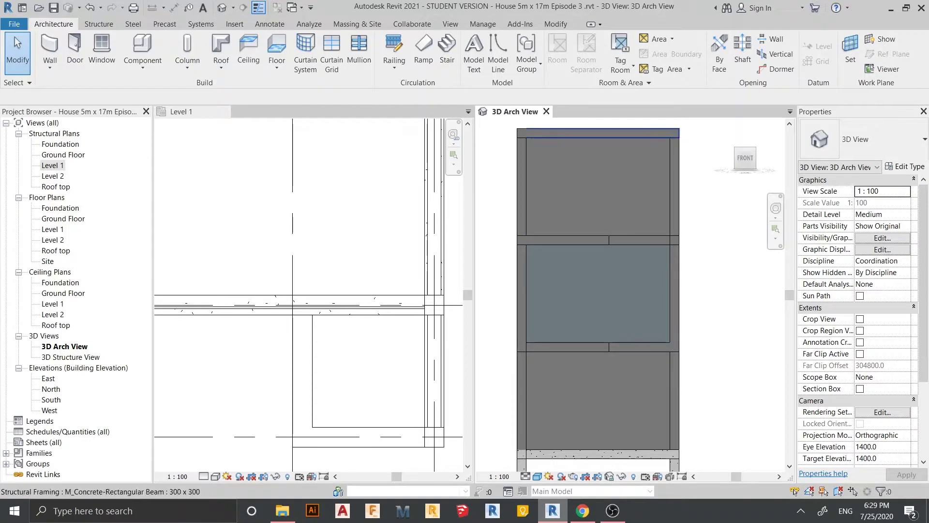
middle_drag(522, 392, 532, 388)
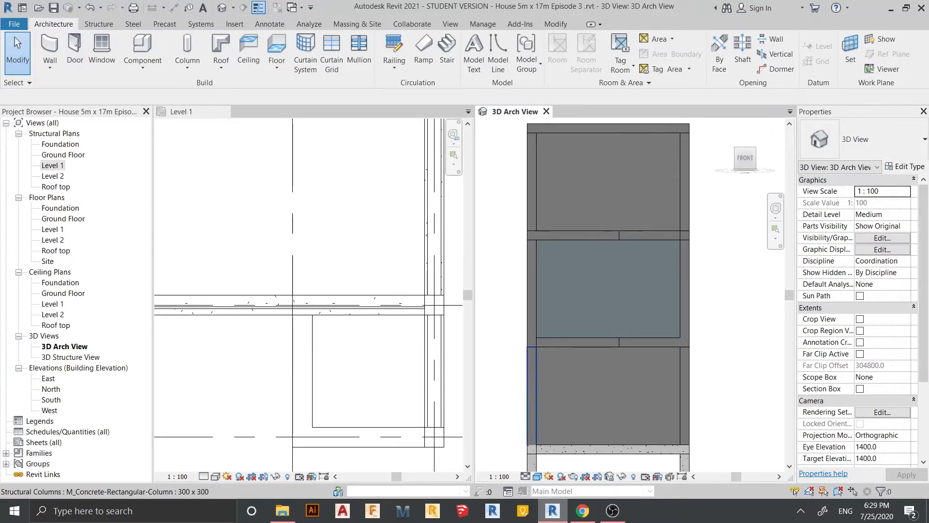
Add a vertical curtain grid making 2700 and 2000 mm panels, then copy the wall.
click(331, 54)
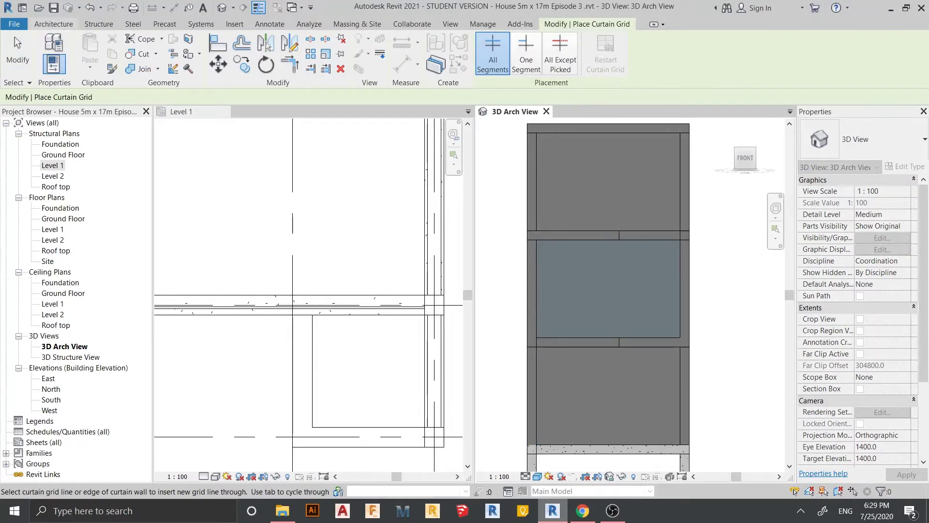
scroll(619, 255, up, 3)
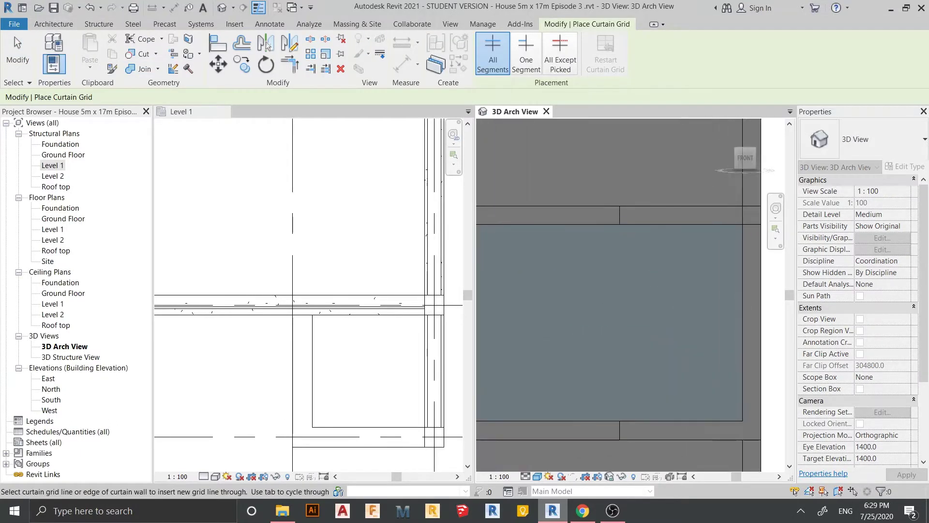
click(619, 323)
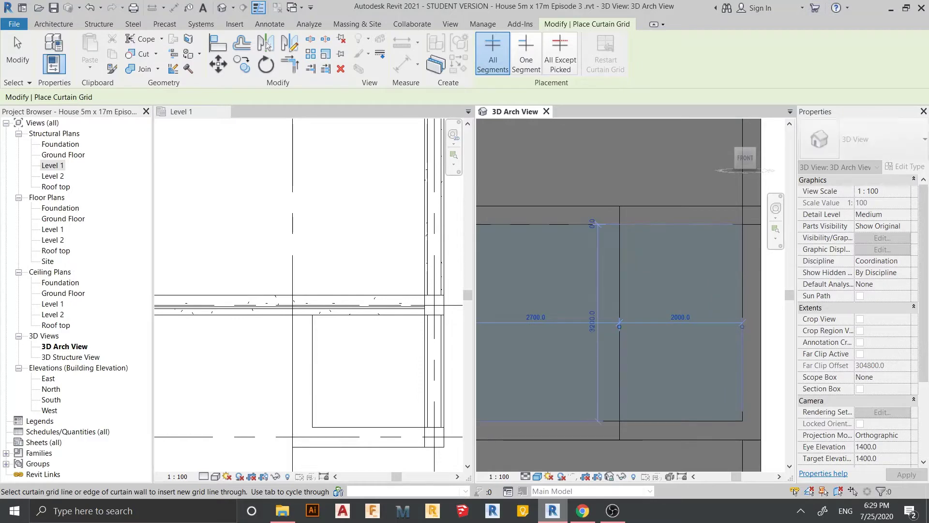
scroll(620, 323, down, 5)
key(Escape)
scroll(636, 276, up, 1)
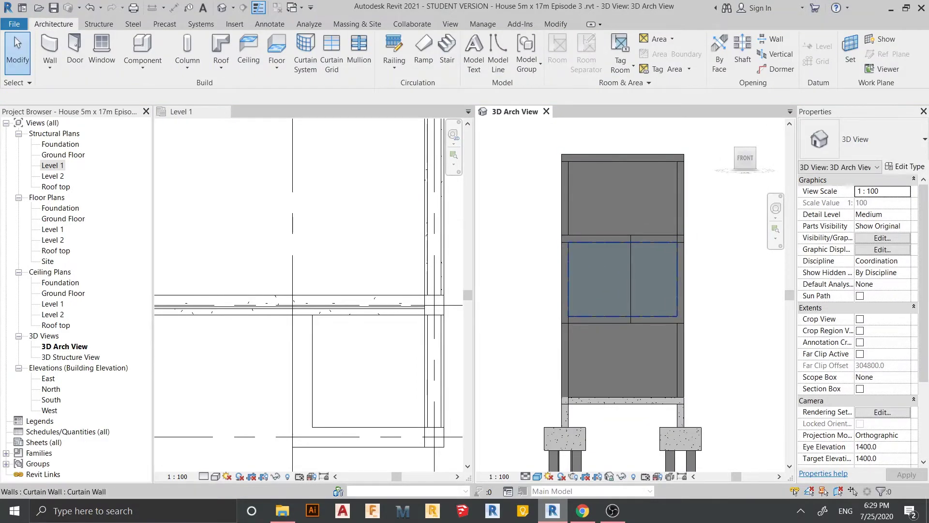
click(623, 279)
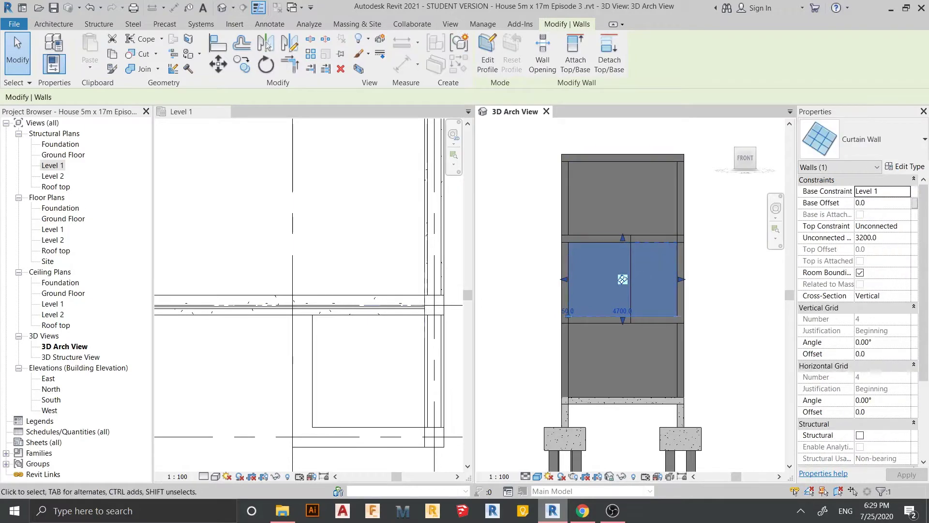
key(ctrl+c)
Paste the curtain wall aligned to Level 2.
click(90, 68)
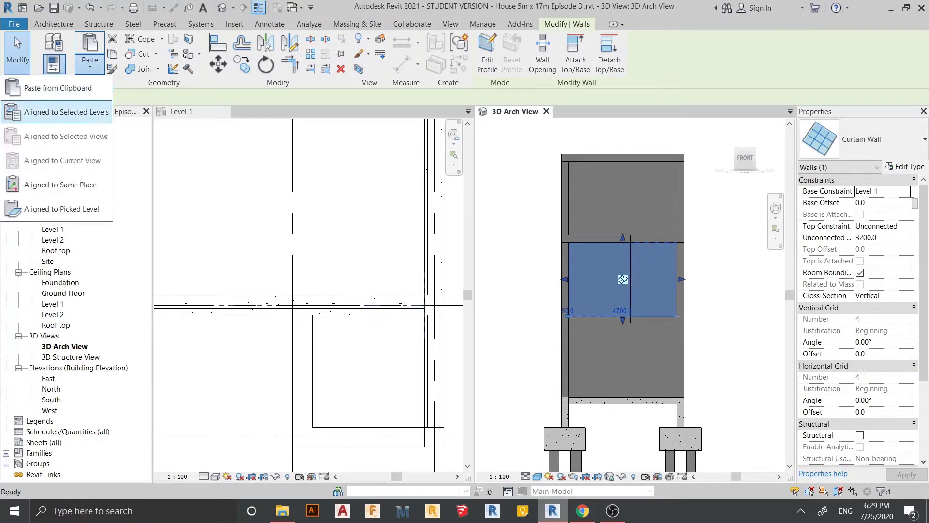
click(58, 111)
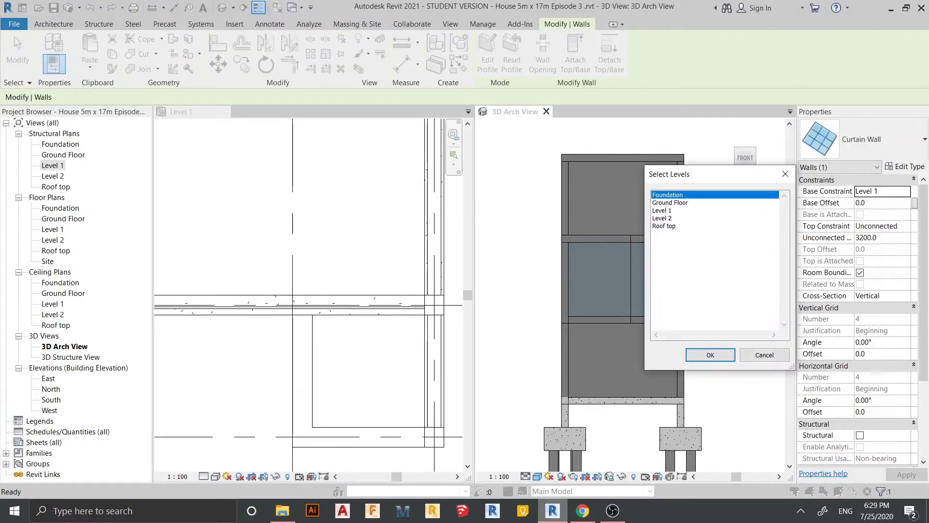
click(662, 217)
click(711, 355)
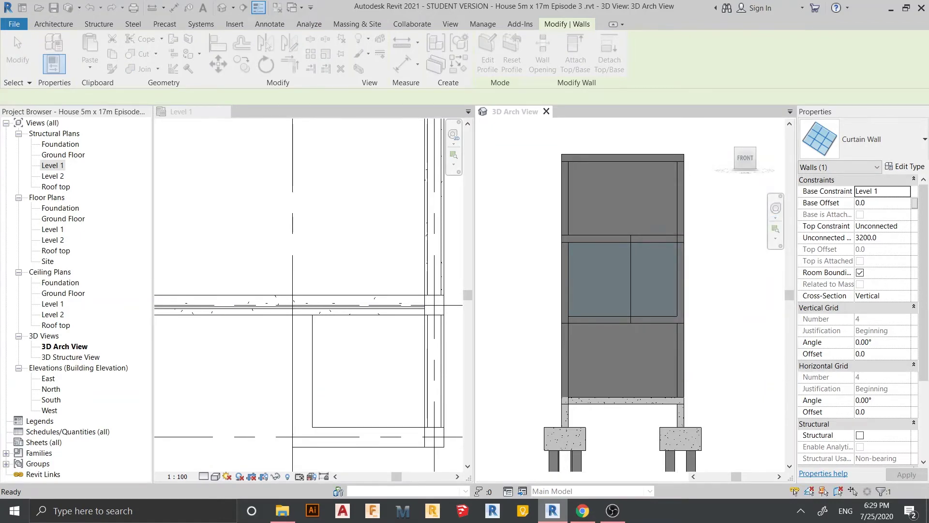
key(Escape)
Drag the Level 2 curtain wall's left end handle to the right.
scroll(653, 315, up, 2)
scroll(654, 315, up, 1)
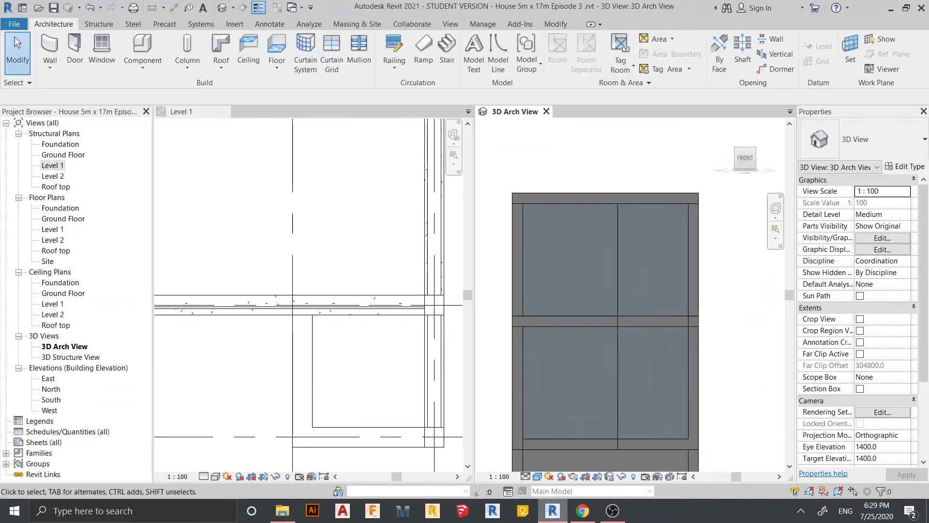
middle_drag(606, 314, 617, 270)
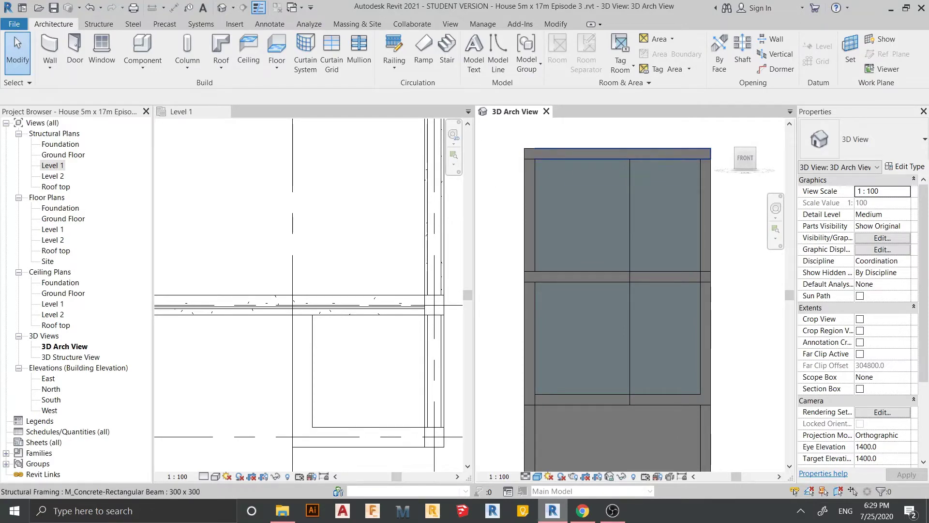
click(620, 154)
key(Escape)
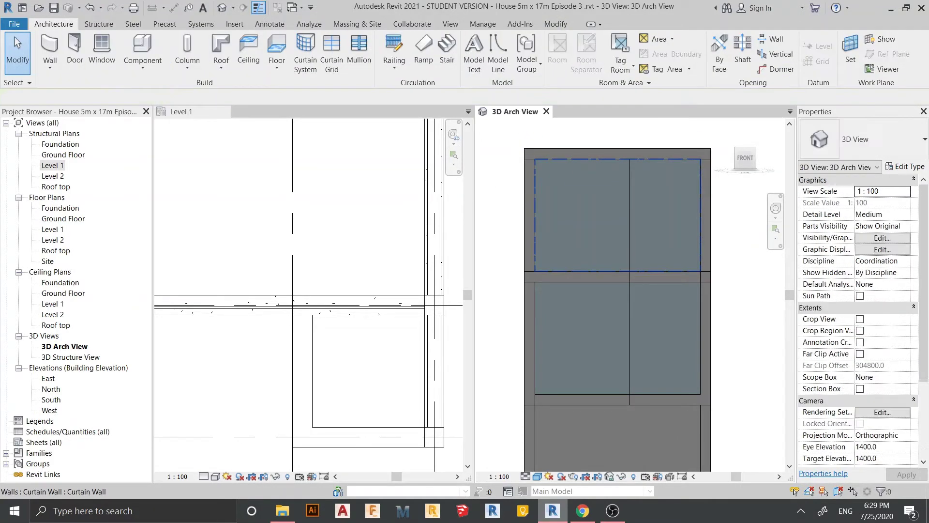
click(617, 216)
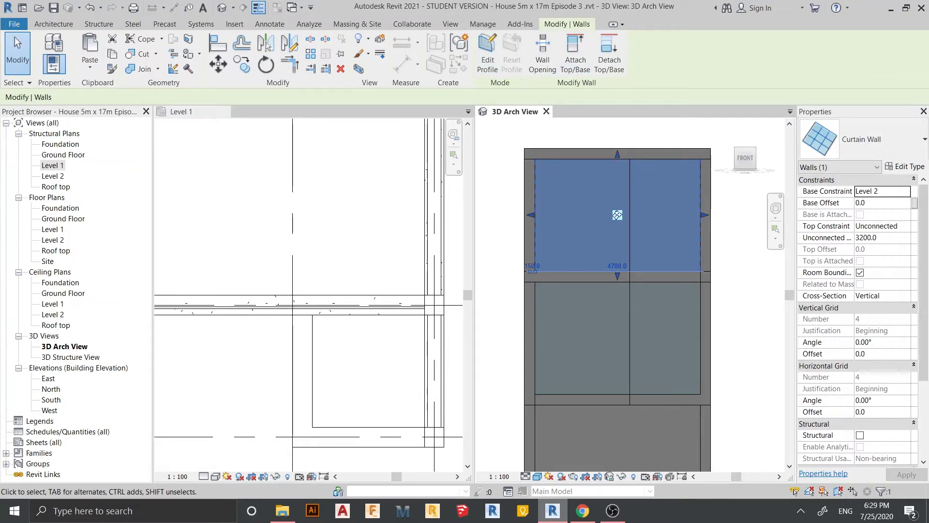
scroll(617, 215, up, 2)
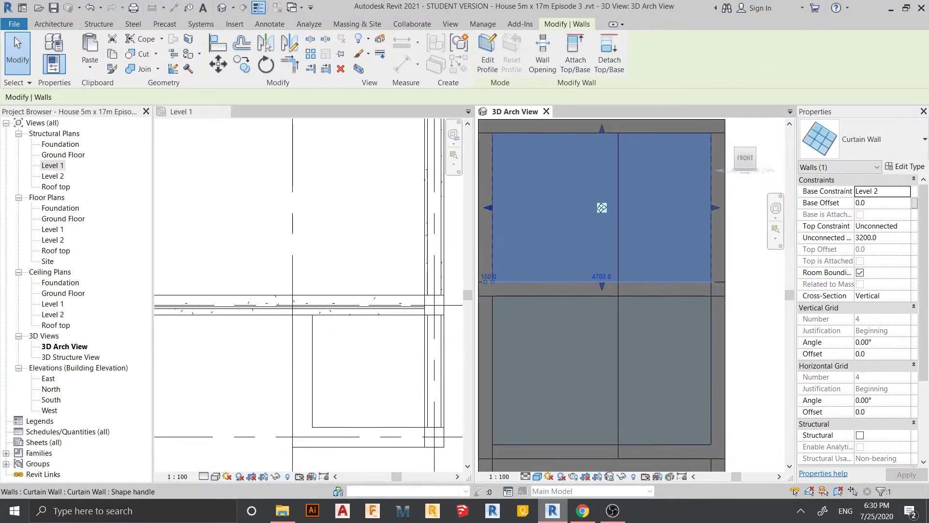
drag(602, 207, 656, 208)
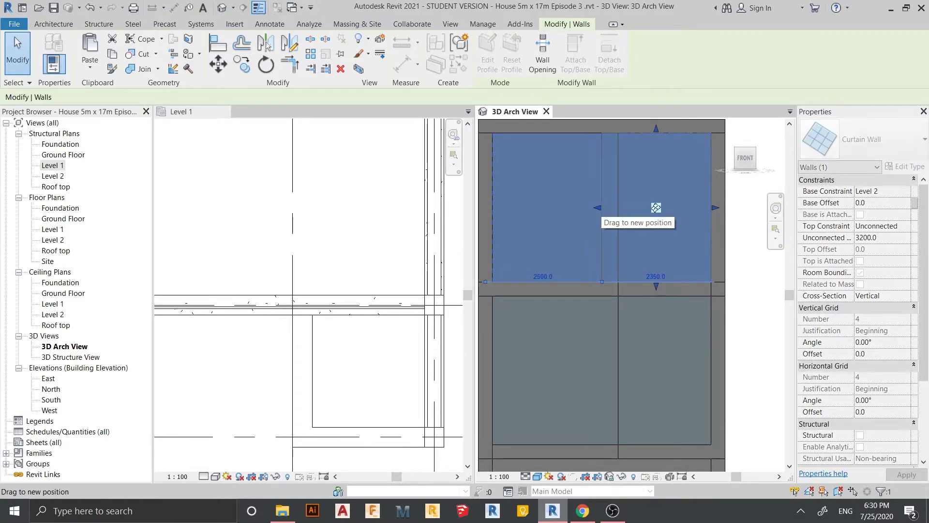
key(Escape)
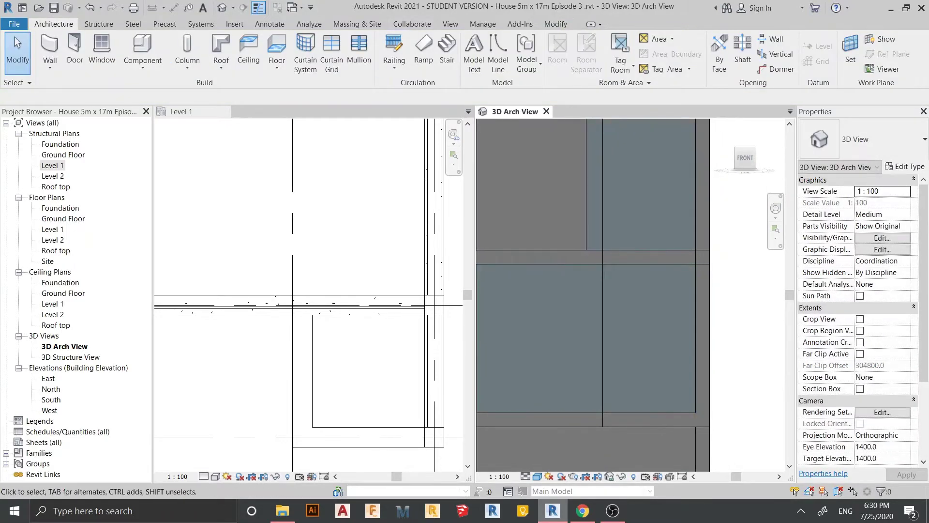
click(359, 51)
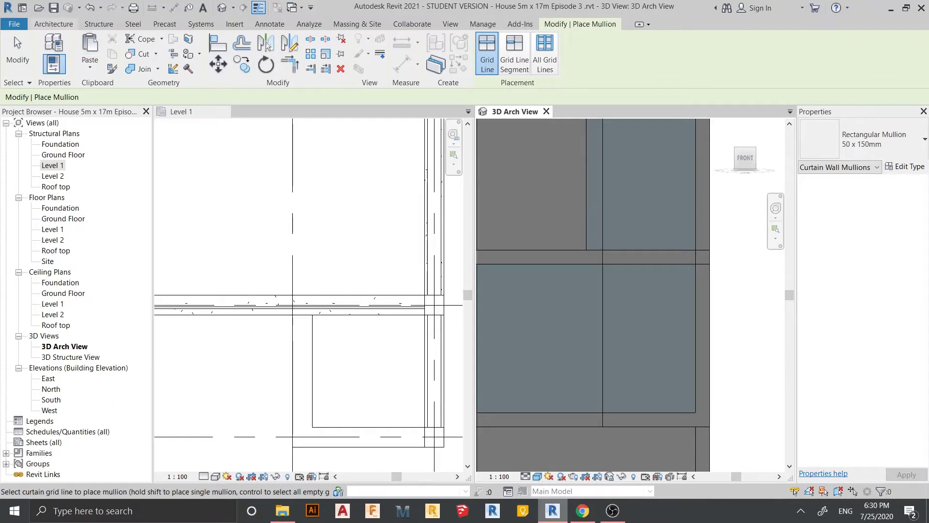
click(53, 24)
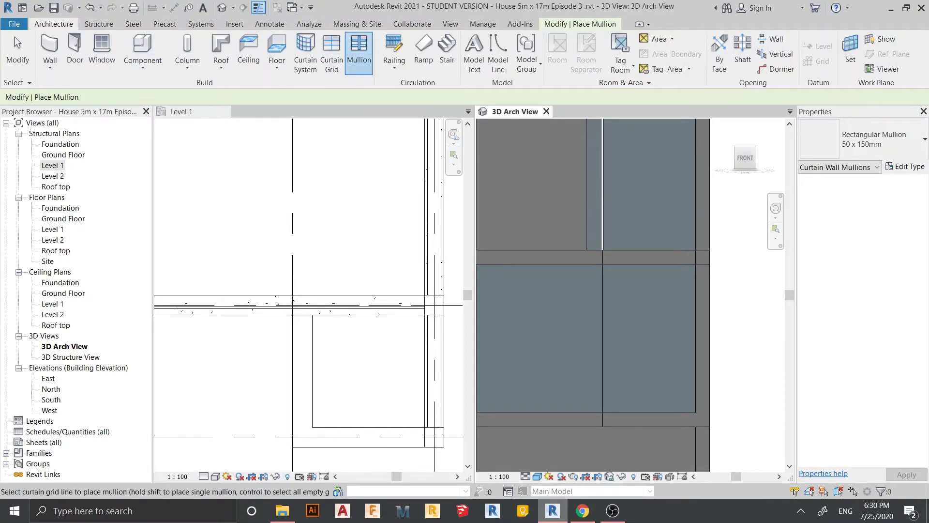
click(603, 339)
key(Escape)
key(Escape)
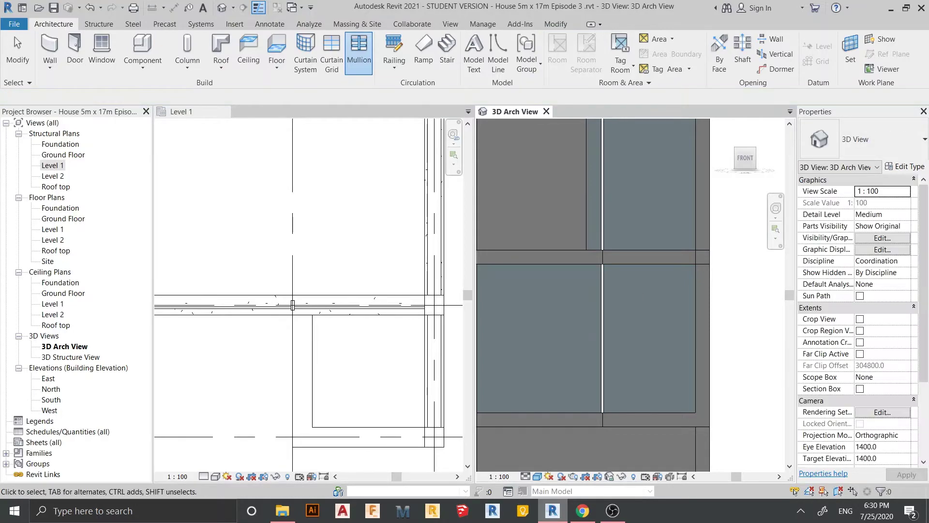
middle_drag(603, 339, 620, 388)
scroll(615, 145, up, 2)
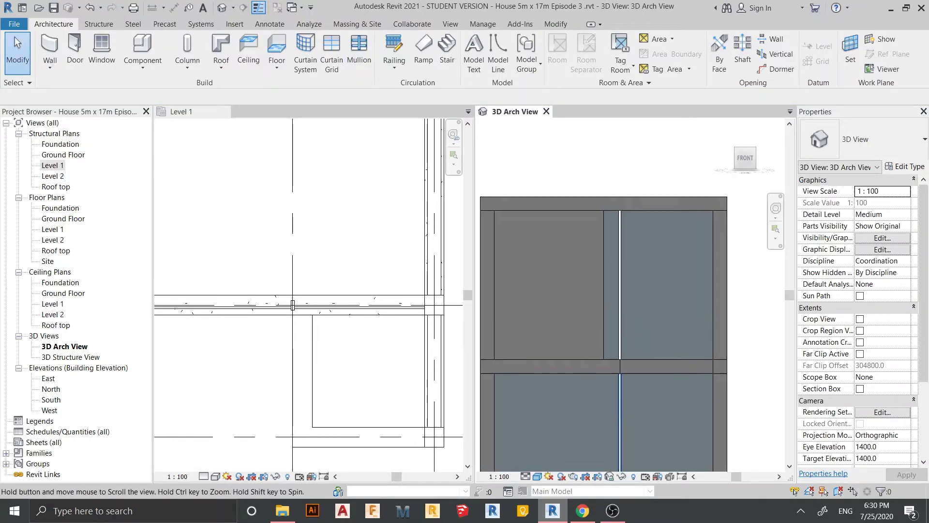
scroll(615, 145, up, 2)
click(775, 271)
scroll(775, 272, up, 1)
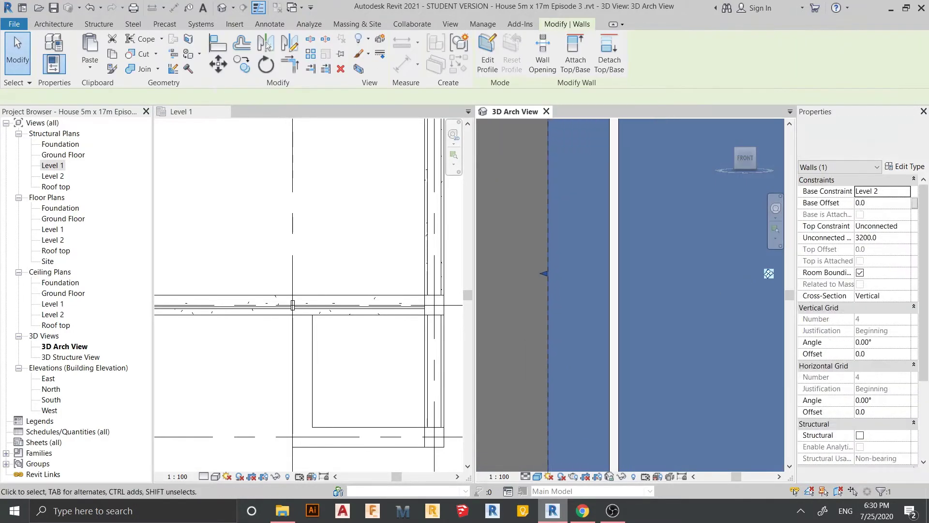
mouse_move(590, 281)
mouse_down()
mouse_move(611, 266)
mouse_move(611, 251)
mouse_up()
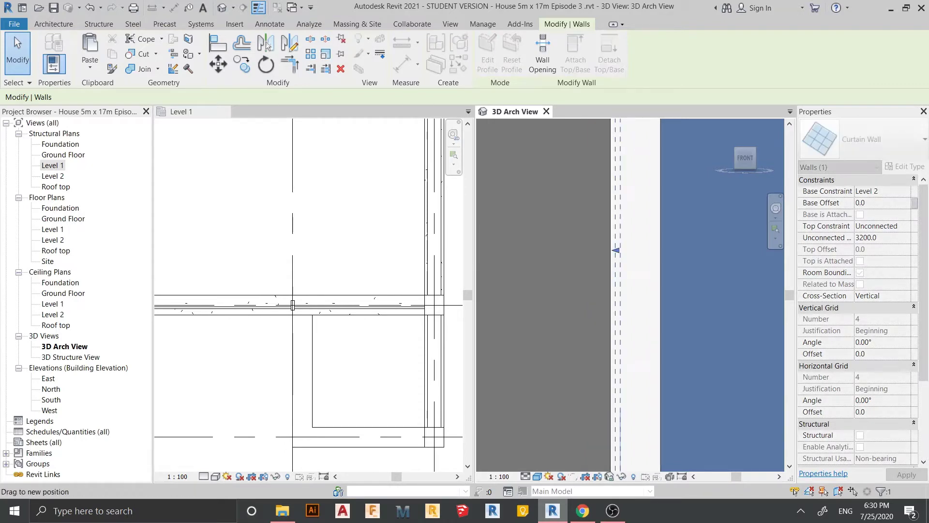
key(Escape)
scroll(611, 290, down, 5)
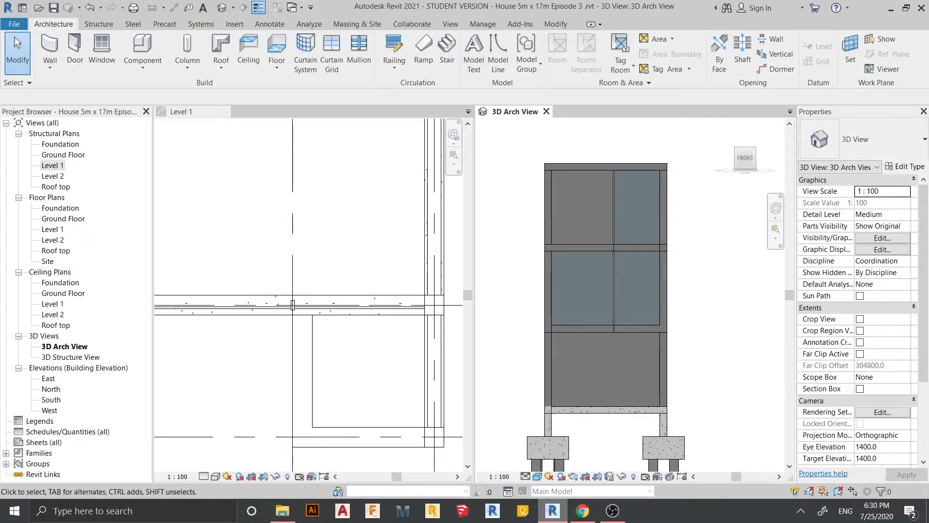
scroll(630, 176, up, 1)
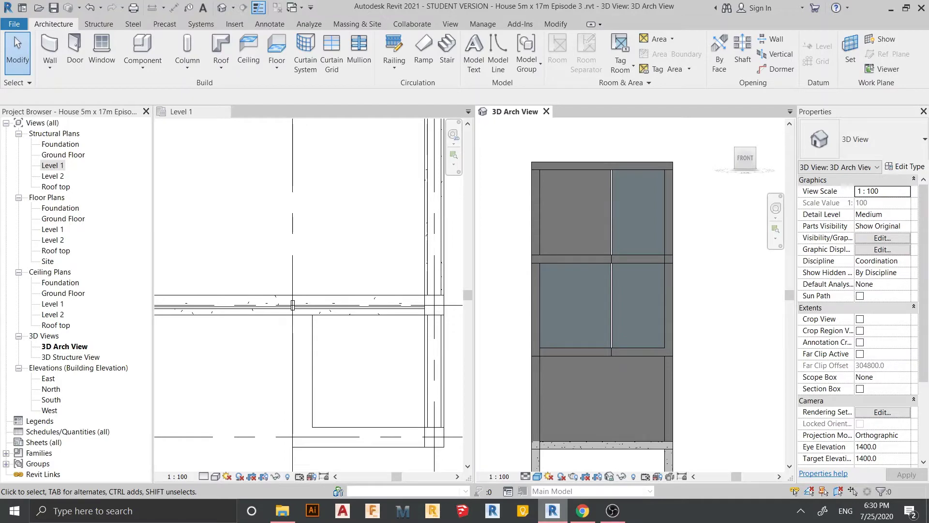
scroll(747, 288, down, 2)
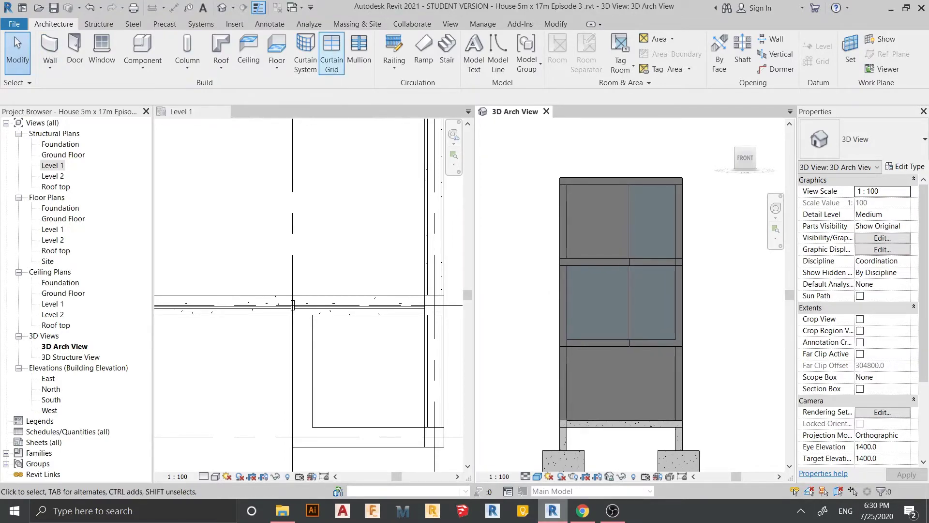
Add mid-panel vertical grid lines and a horizontal grid line 600 mm below the head.
click(331, 52)
scroll(600, 298, up, 3)
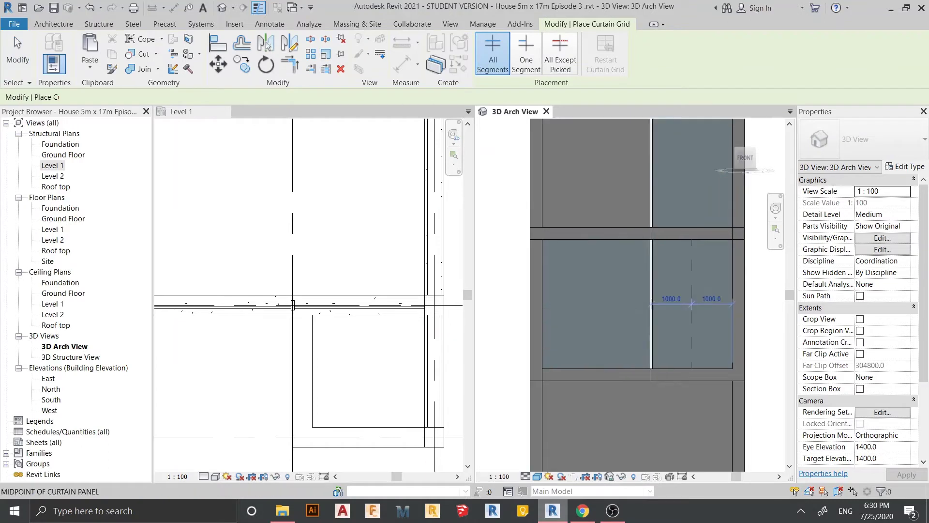
click(692, 247)
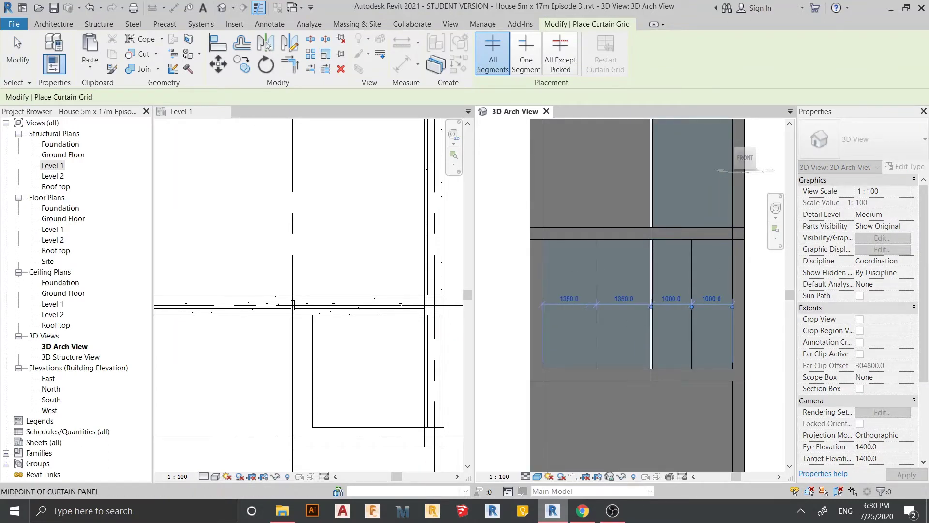
click(597, 310)
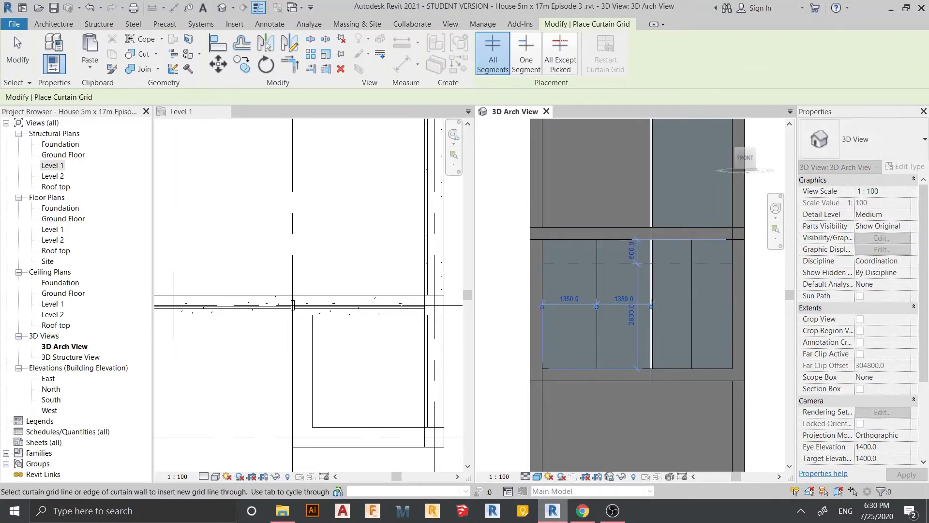
middle_drag(630, 290, 566, 373)
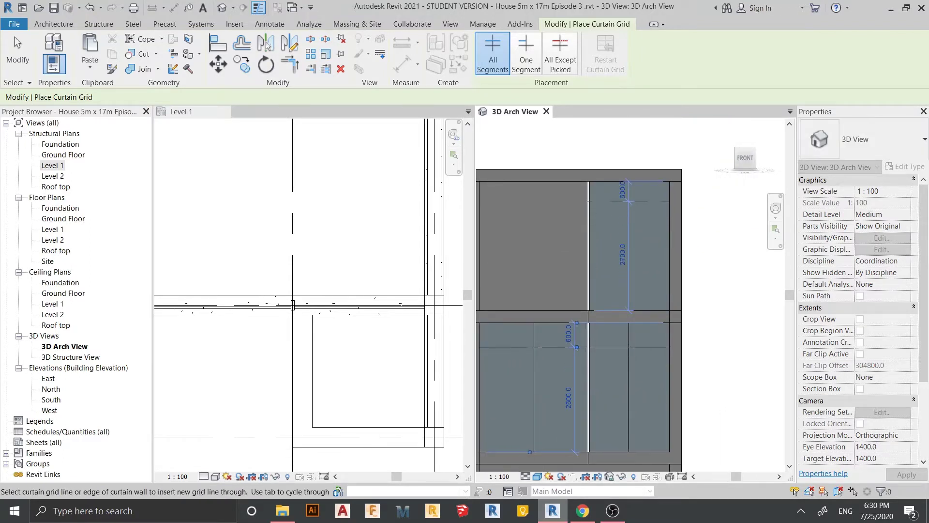
click(629, 205)
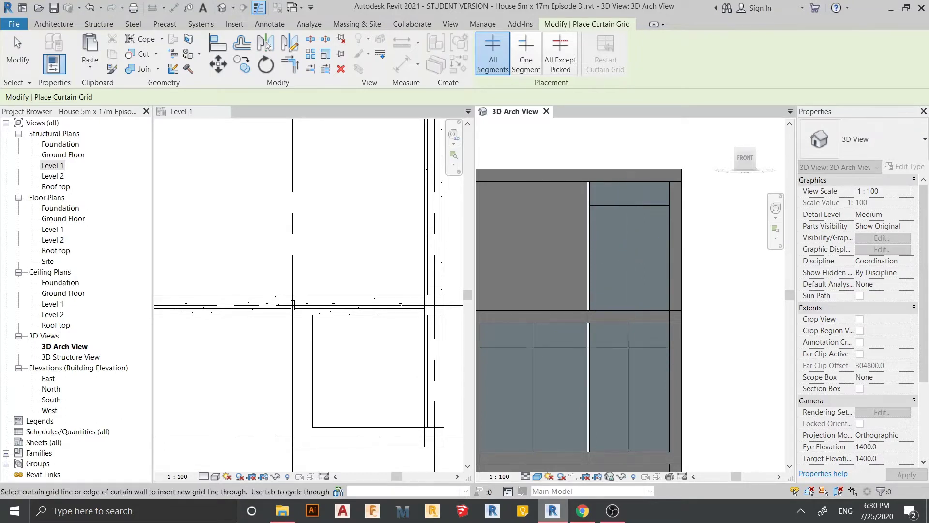
scroll(643, 281, down, 2)
key(Escape)
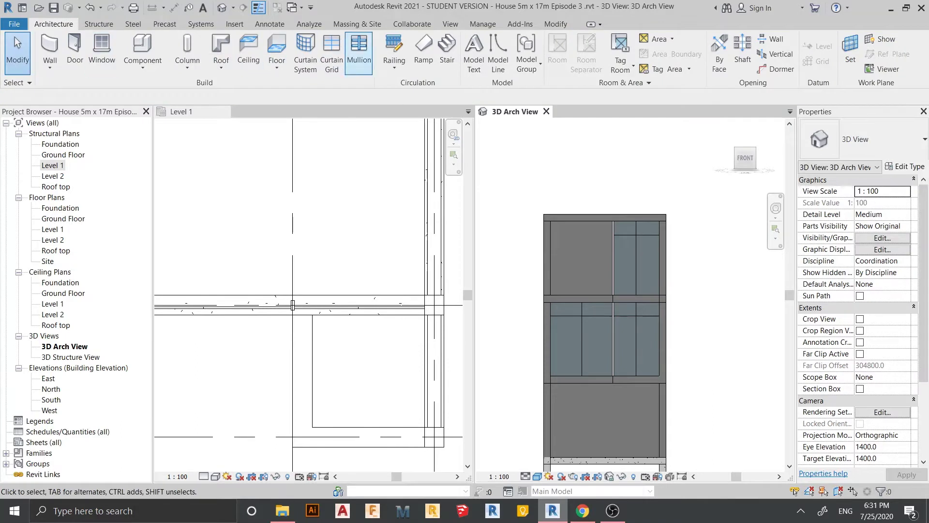
Place mullions along the upper and lower horizontal grid lines.
click(359, 53)
scroll(640, 262, up, 2)
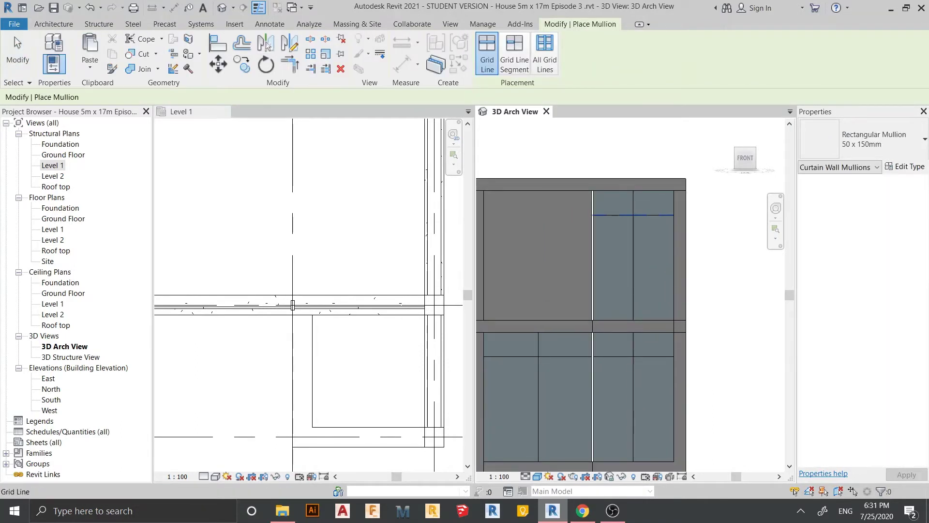
click(653, 214)
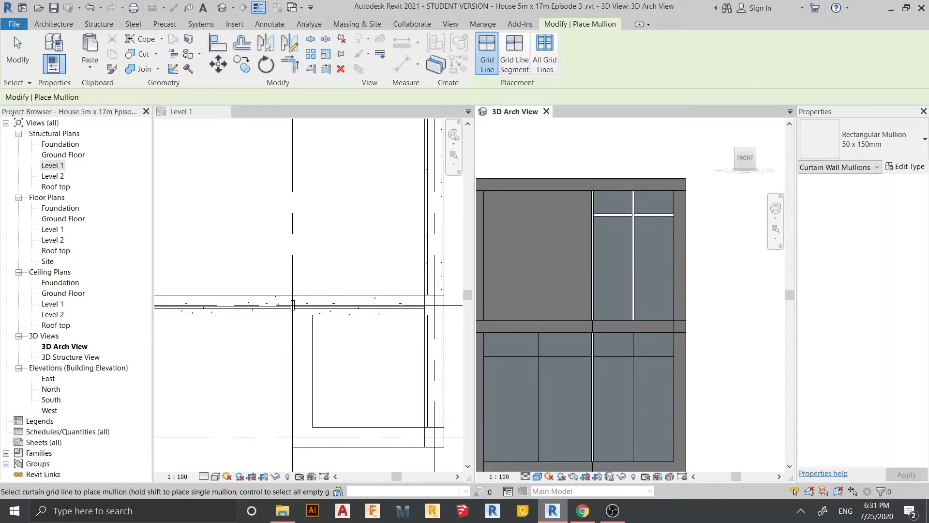
click(630, 320)
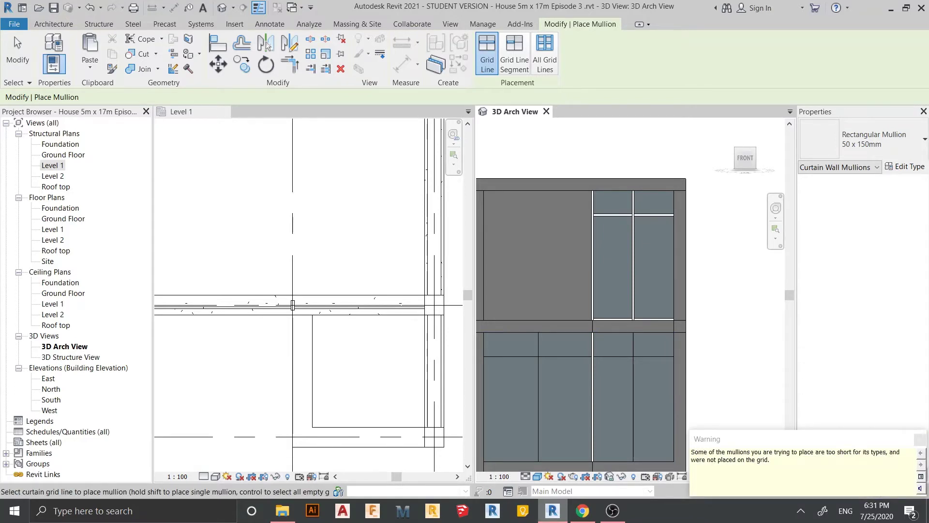
middle_drag(581, 358, 628, 275)
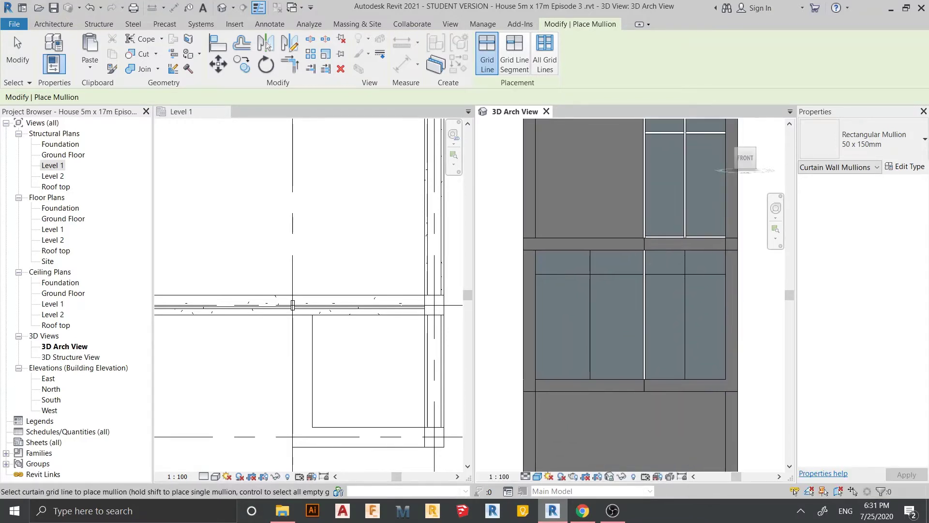
Add mullions on the remaining grid segments, vertical lines and bottom edge, then view from the front.
click(628, 274)
click(590, 315)
click(629, 251)
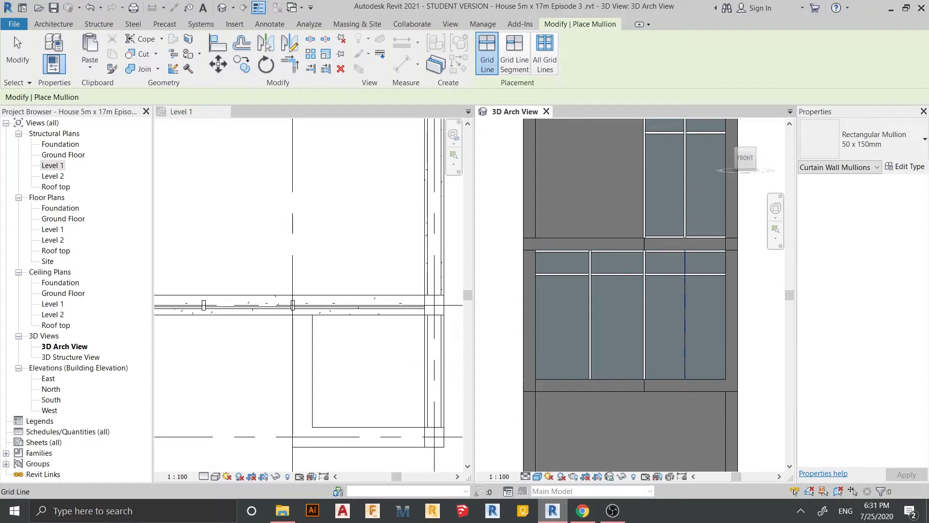
click(685, 315)
click(629, 378)
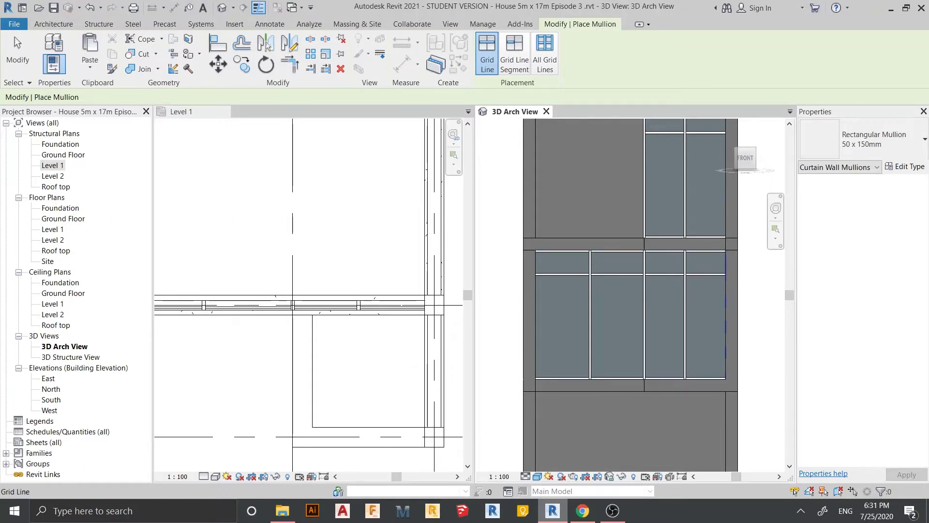
click(536, 315)
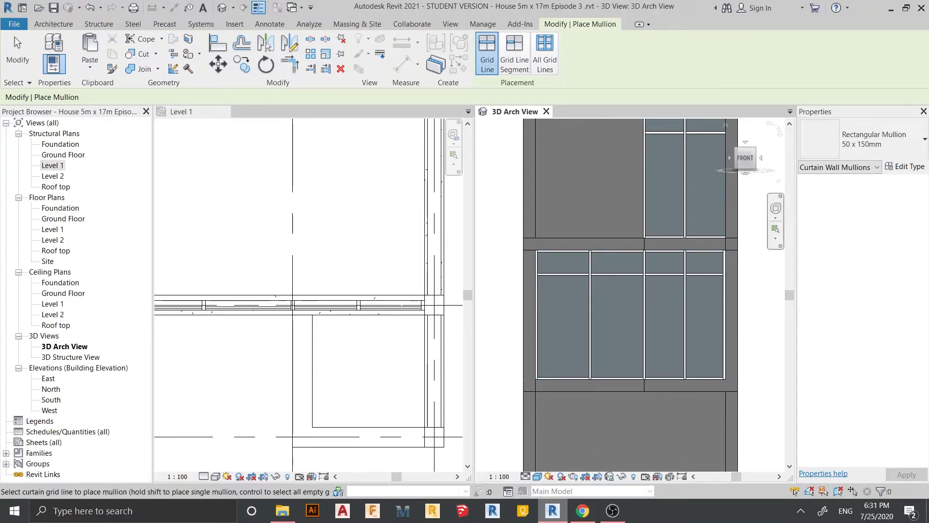
click(745, 157)
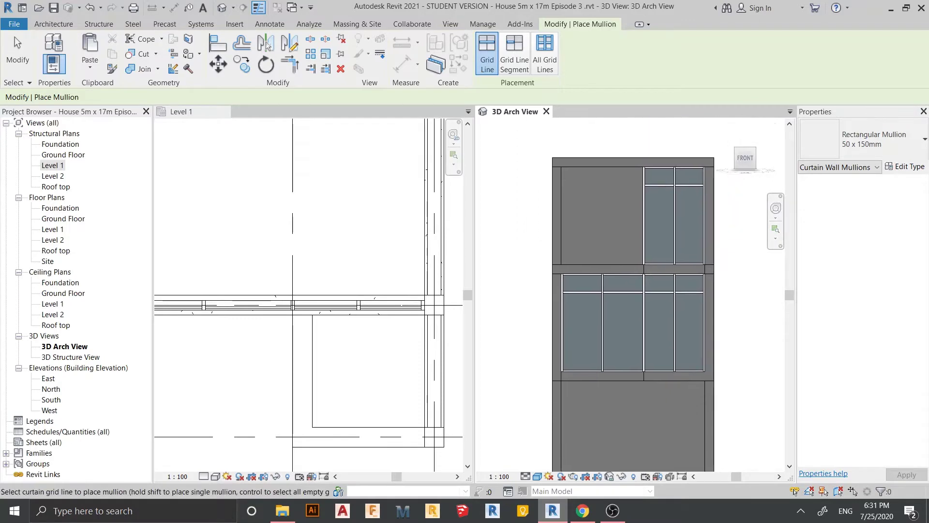
key(Escape)
shift+middle_drag(629, 315, 605, 339)
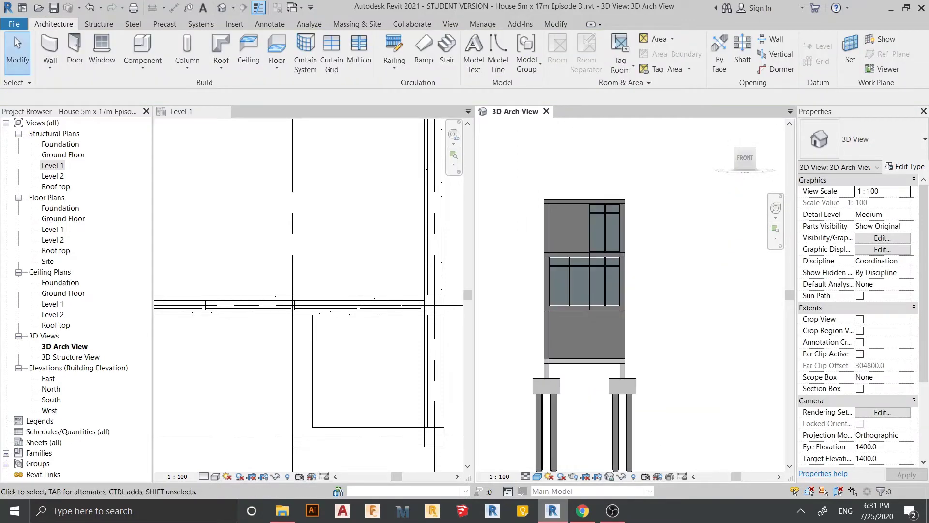
scroll(533, 313, up, 2)
scroll(533, 312, up, 2)
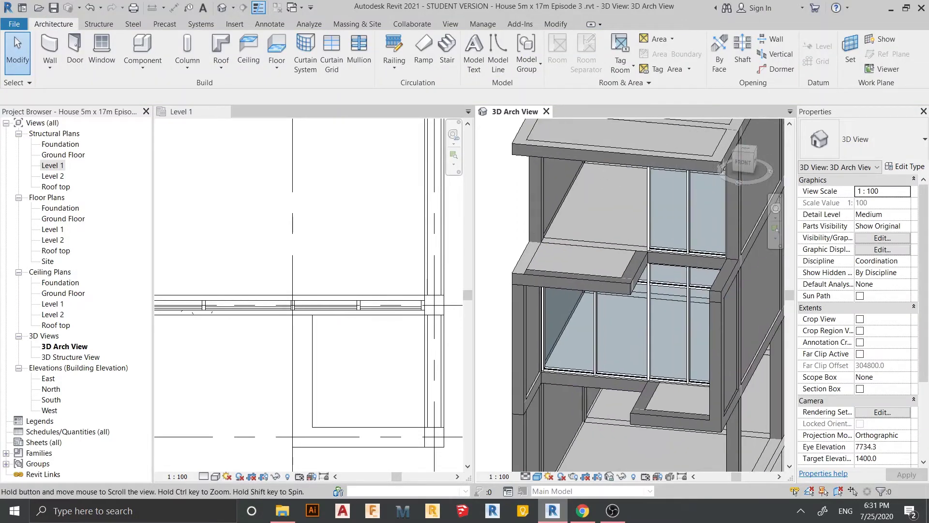
scroll(534, 313, up, 2)
scroll(605, 291, down, 2)
scroll(605, 291, down, 2)
mouse_move(605, 290)
shift+middle_down()
mouse_move(571, 469)
mouse_move(581, 436)
shift+middle_up()
scroll(581, 339, up, 3)
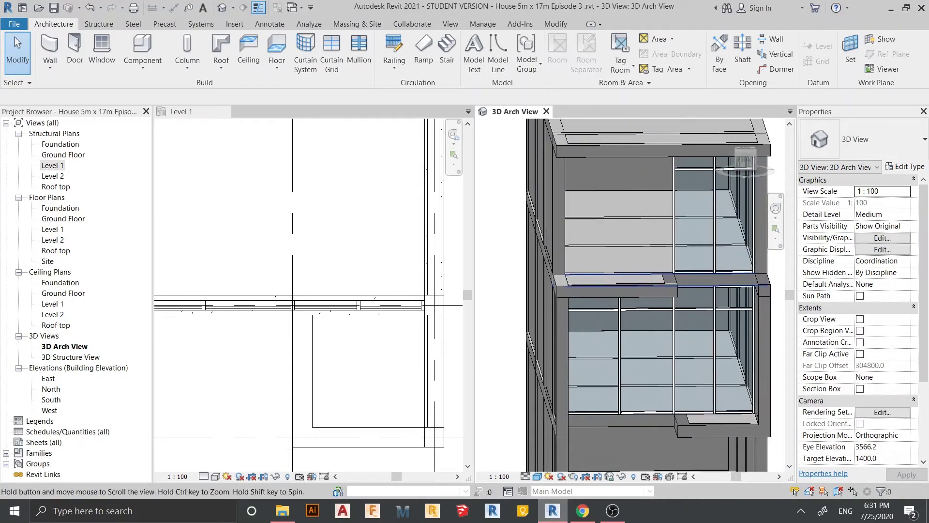
middle_drag(581, 339, 557, 363)
scroll(649, 324, up, 1)
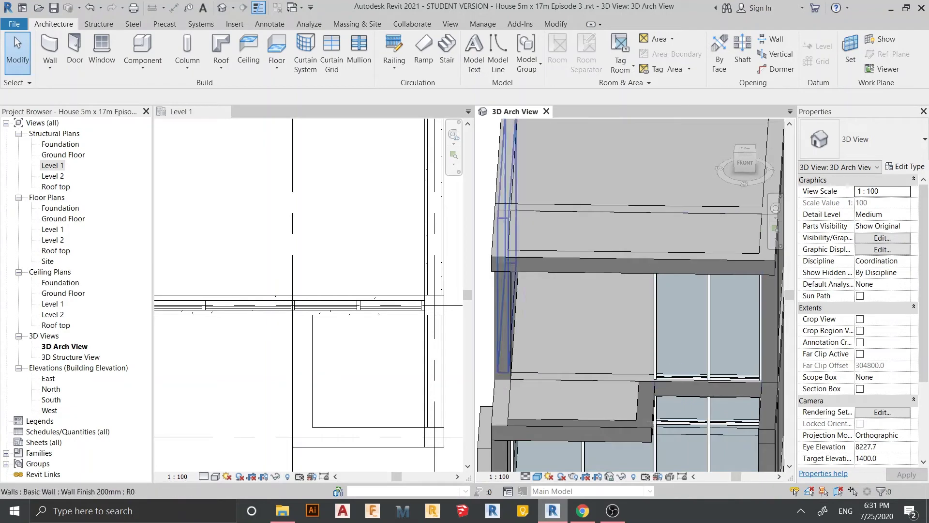
middle_drag(629, 291, 666, 247)
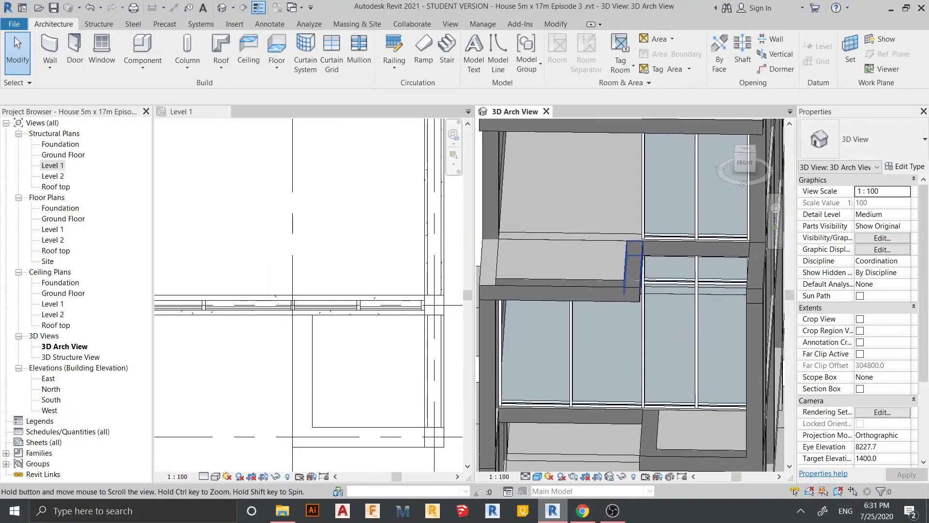
scroll(653, 334, down, 1)
scroll(654, 334, down, 1)
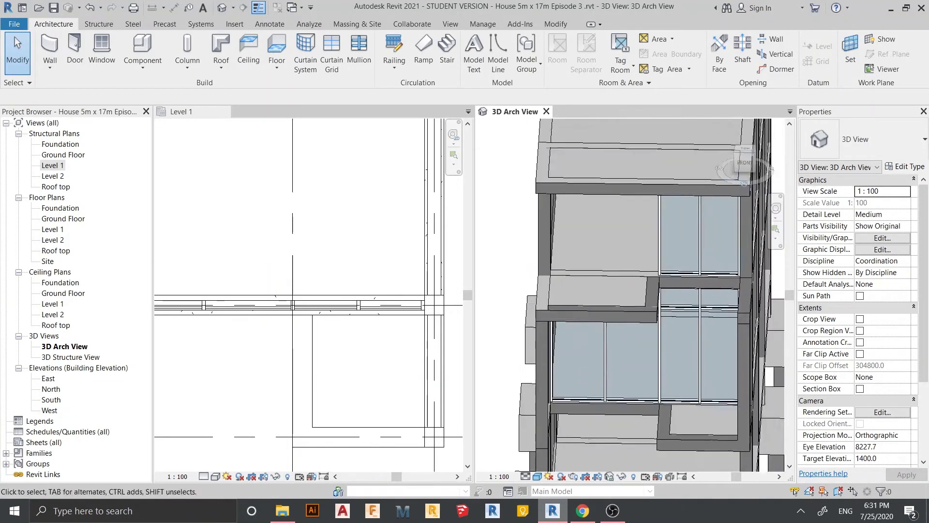
scroll(653, 334, down, 1)
middle_drag(649, 310, 629, 290)
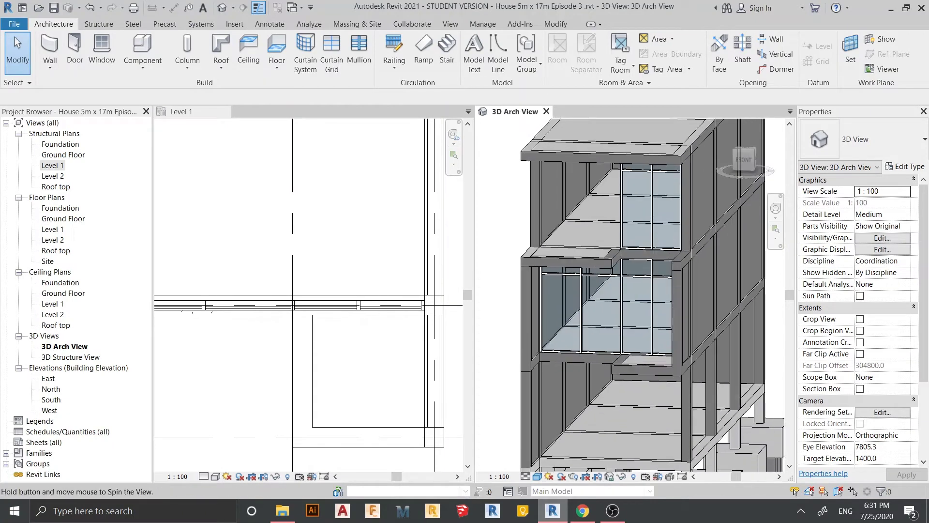
scroll(629, 291, up, 2)
scroll(629, 290, up, 2)
mouse_move(629, 242)
middle_down()
mouse_move(629, 300)
mouse_move(649, 267)
middle_up()
scroll(630, 300, up, 2)
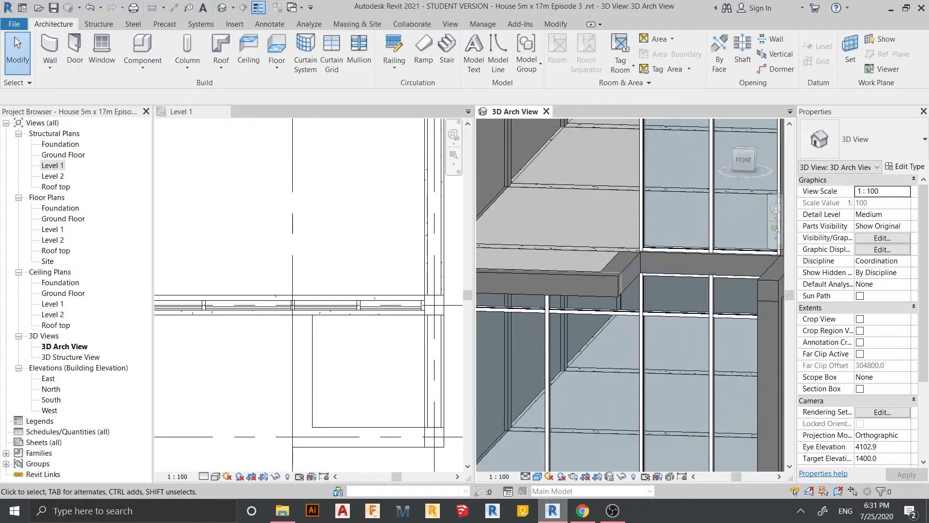
middle_drag(682, 320, 658, 237)
scroll(659, 237, up, 1)
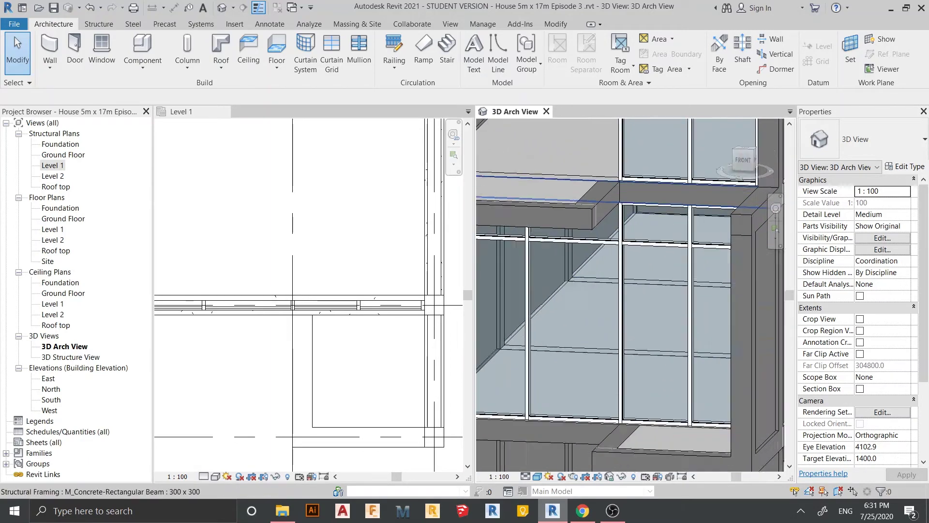
Create a new material named 'Aluminium Black frame' for the rectangular mullion type.
click(658, 238)
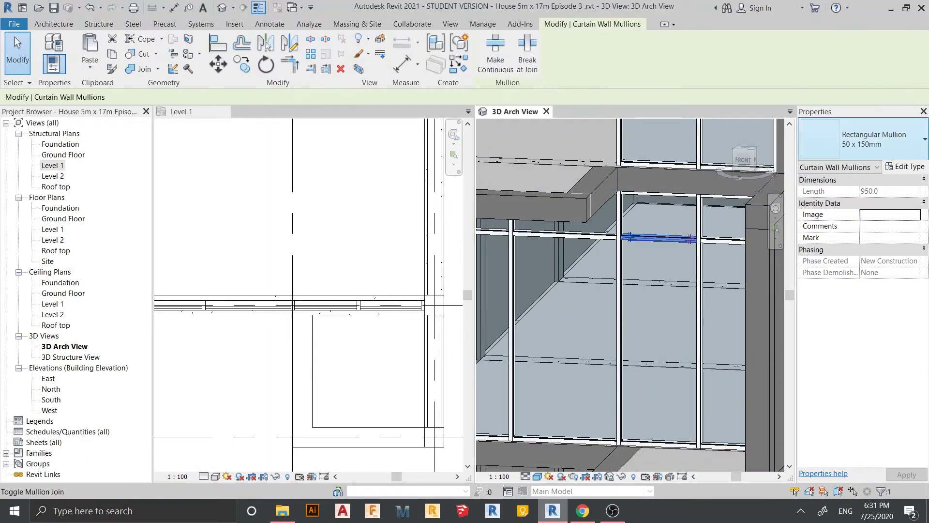
click(896, 166)
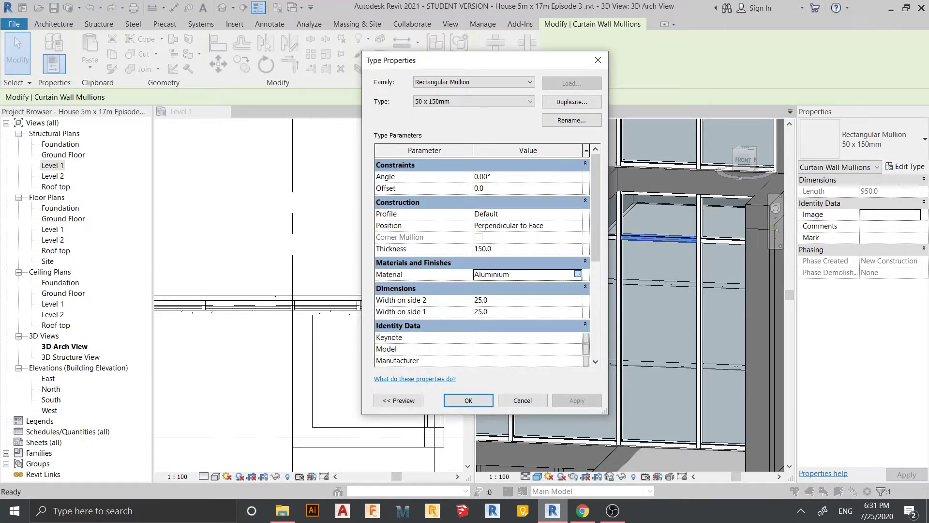
click(577, 274)
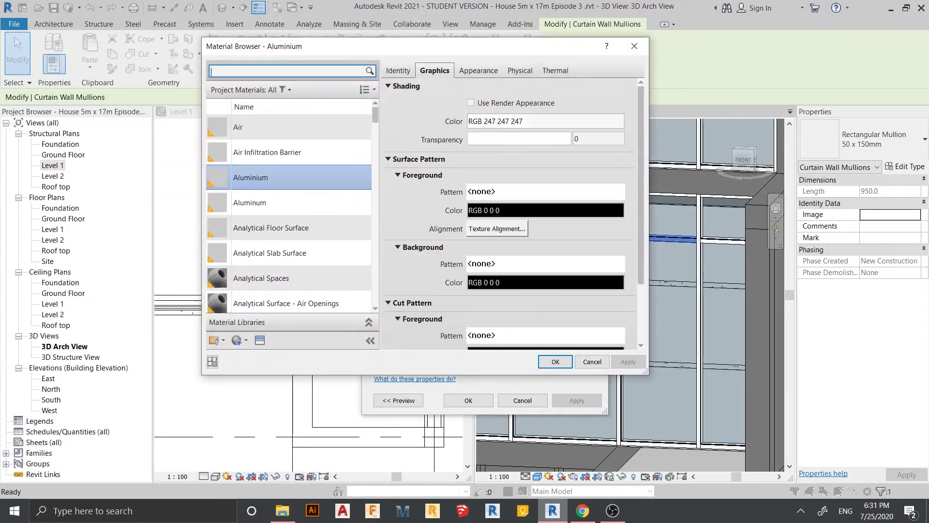
click(217, 339)
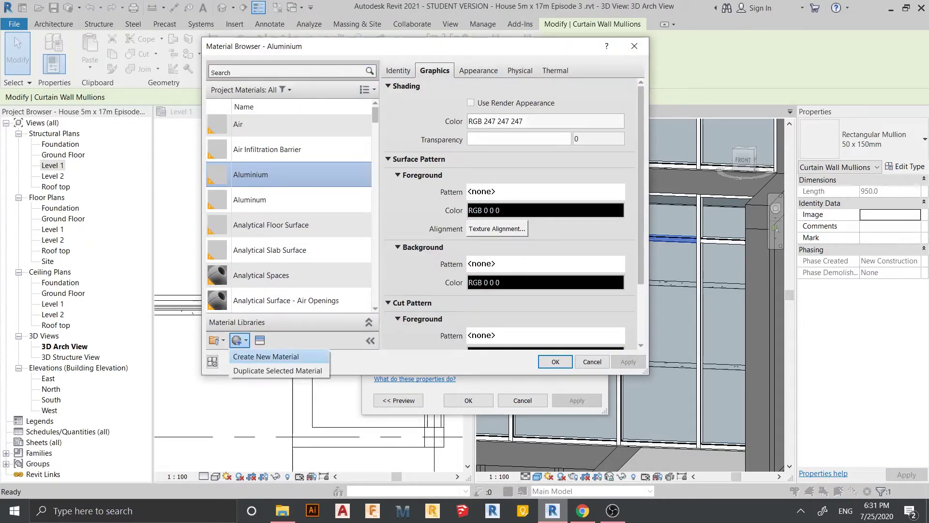
click(257, 356)
right_click(272, 213)
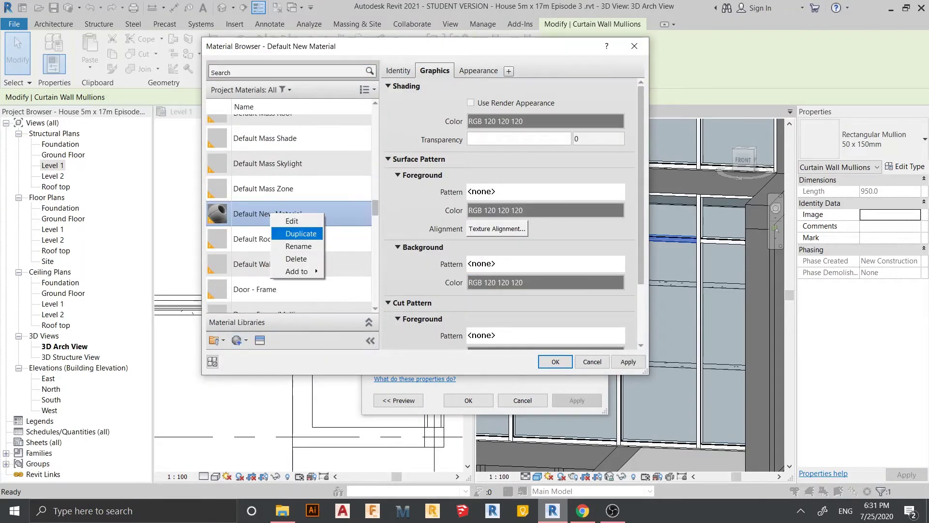
click(299, 246)
text(Aluminium Black frame)
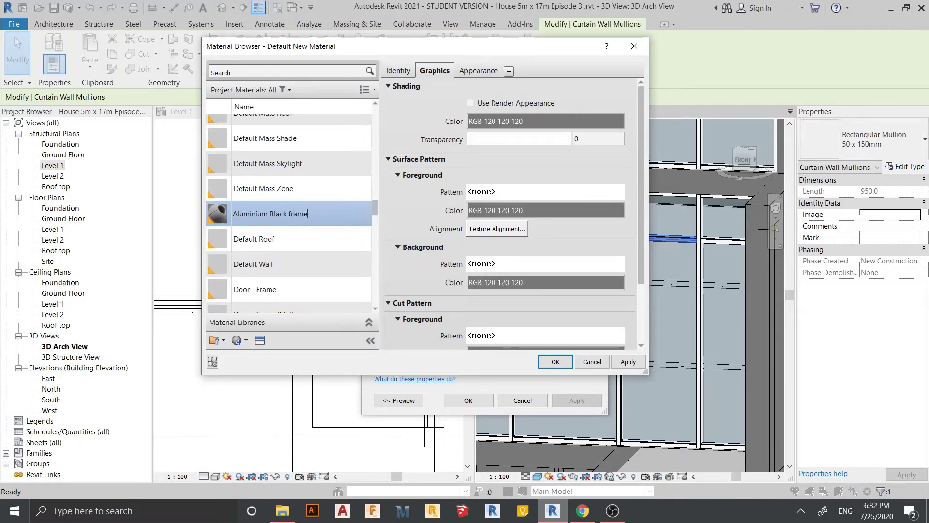
key(Return)
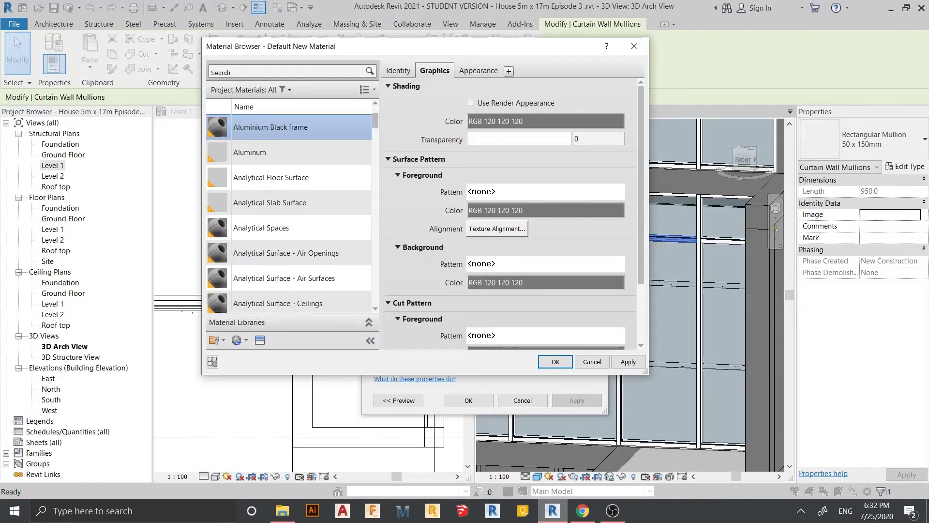
Give it the Aluminum Frame - Anodized Dark Bronze Satin appearance and apply the type changes.
click(260, 340)
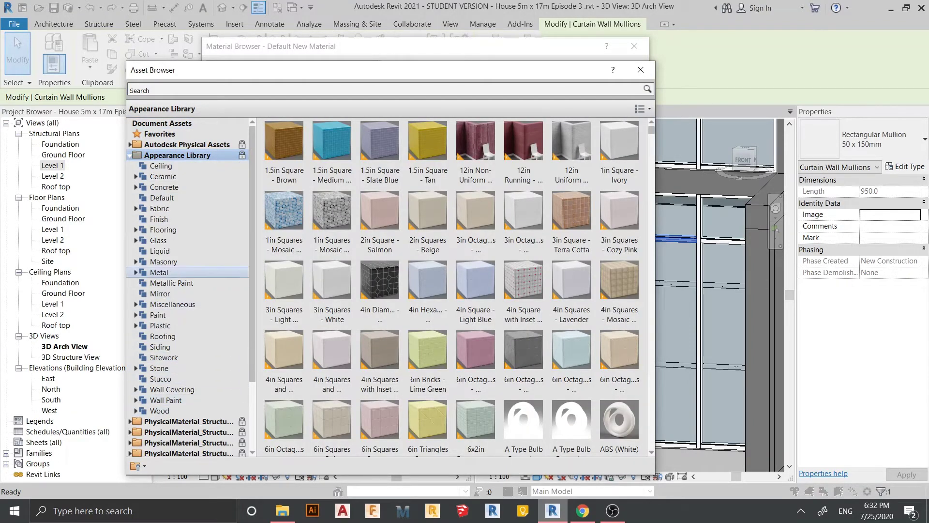
click(159, 272)
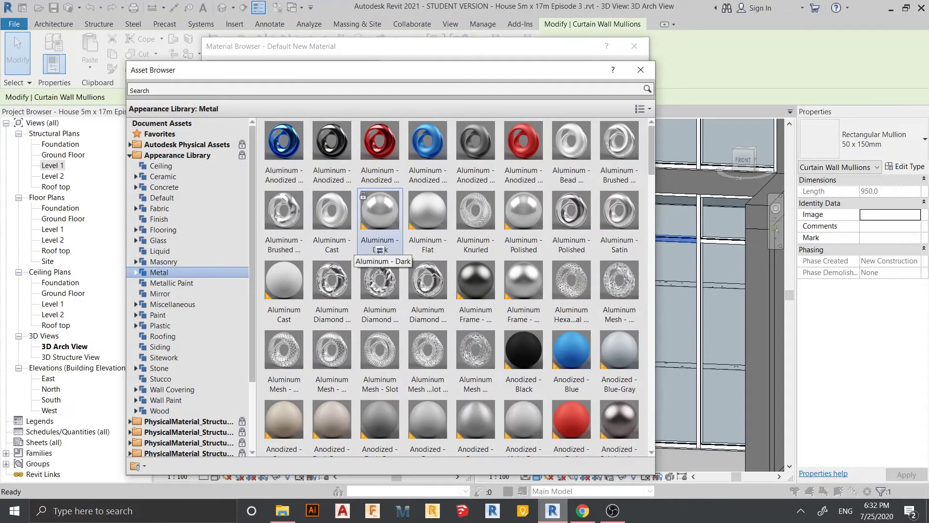
scroll(476, 309, down, 1)
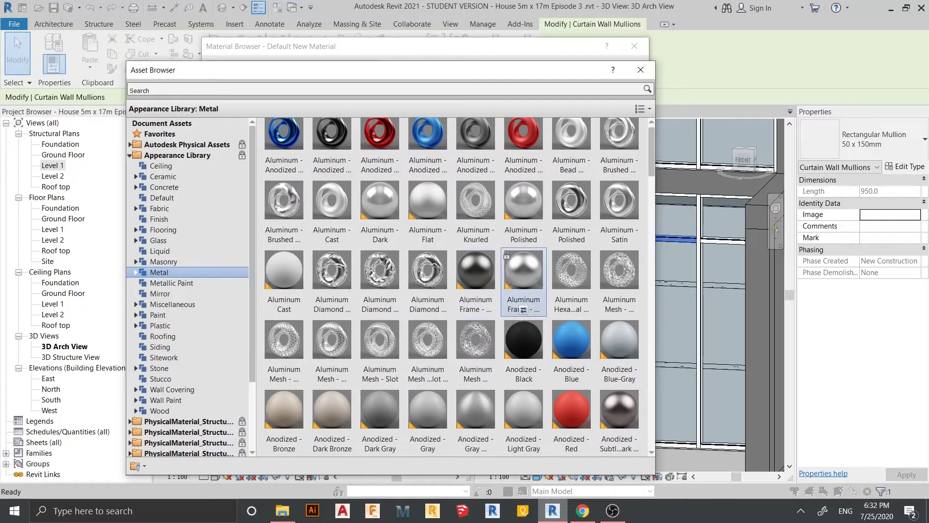
scroll(524, 310, down, 3)
scroll(428, 281, down, 3)
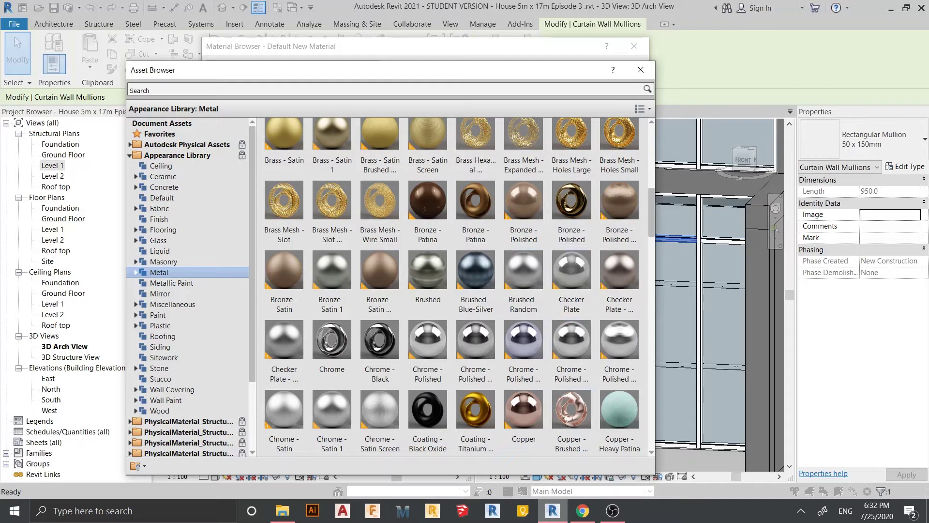
scroll(475, 359, up, 3)
scroll(476, 358, up, 3)
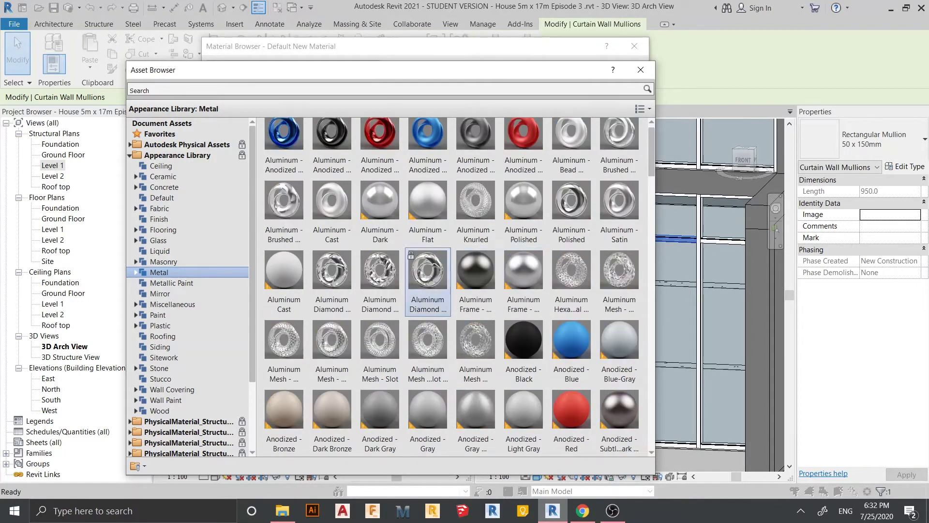
scroll(524, 286, up, 1)
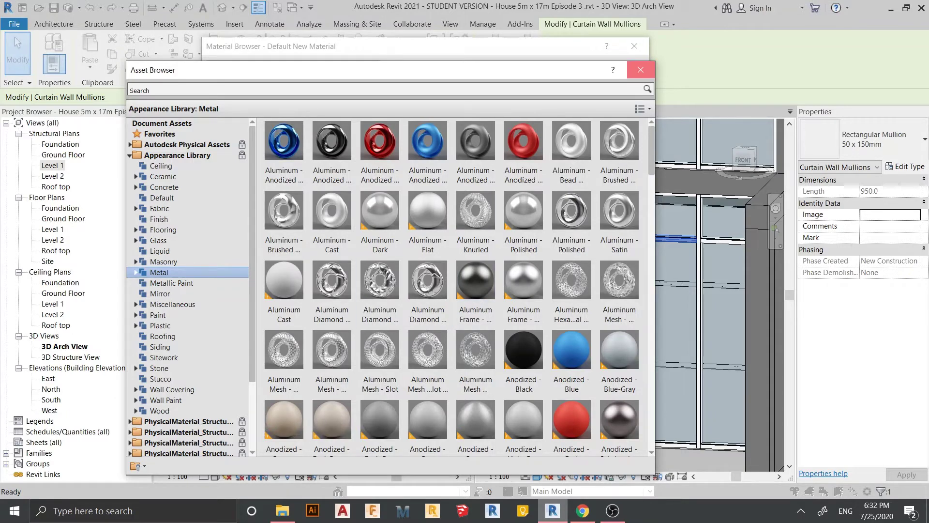
click(641, 70)
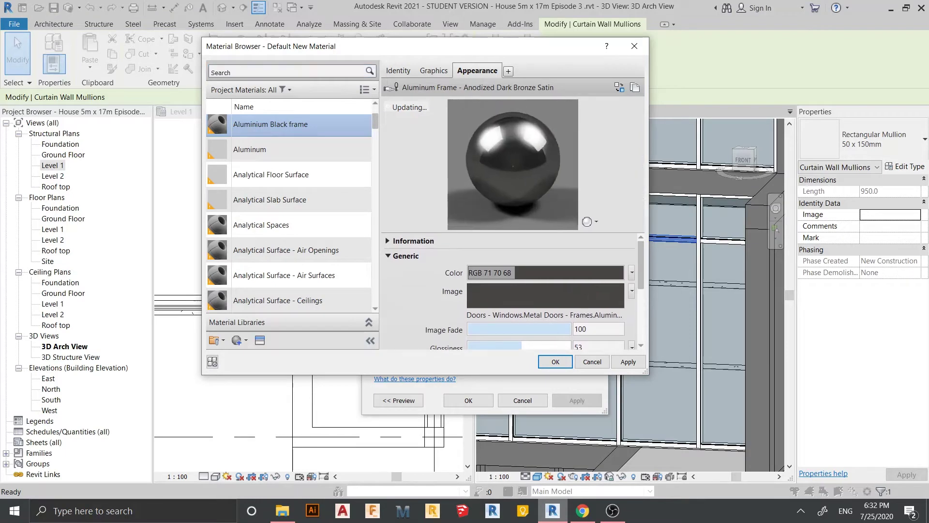
key(Escape)
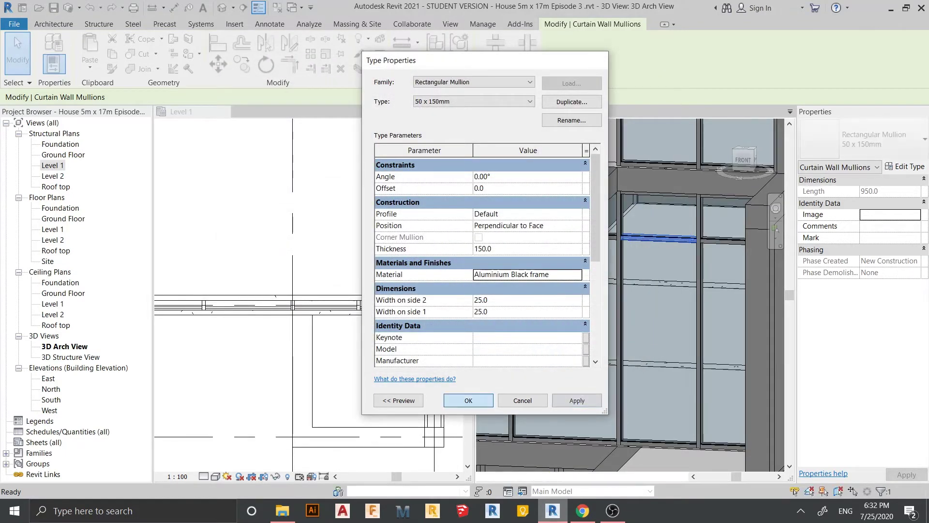
key(Return)
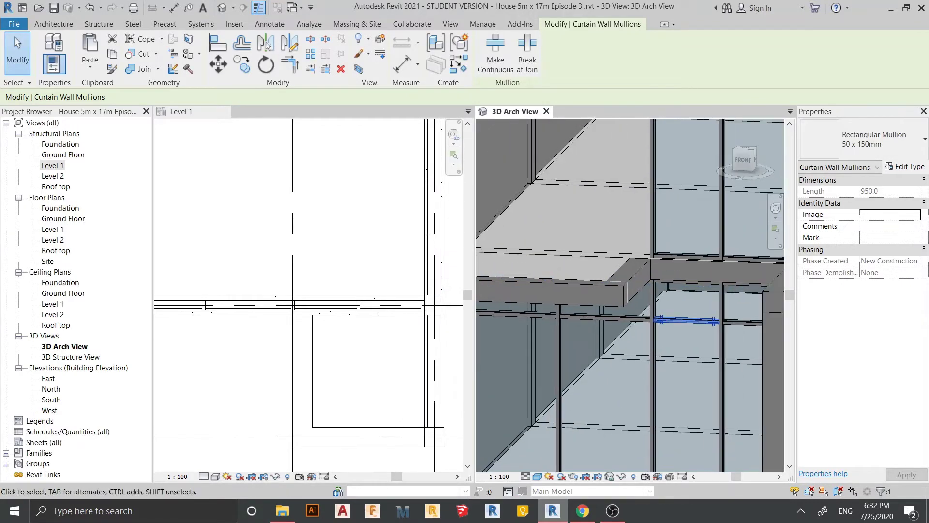
Clear the mullion selection, then orbit and zoom the 3D view to inspect the curtain walls.
scroll(677, 315, down, 3)
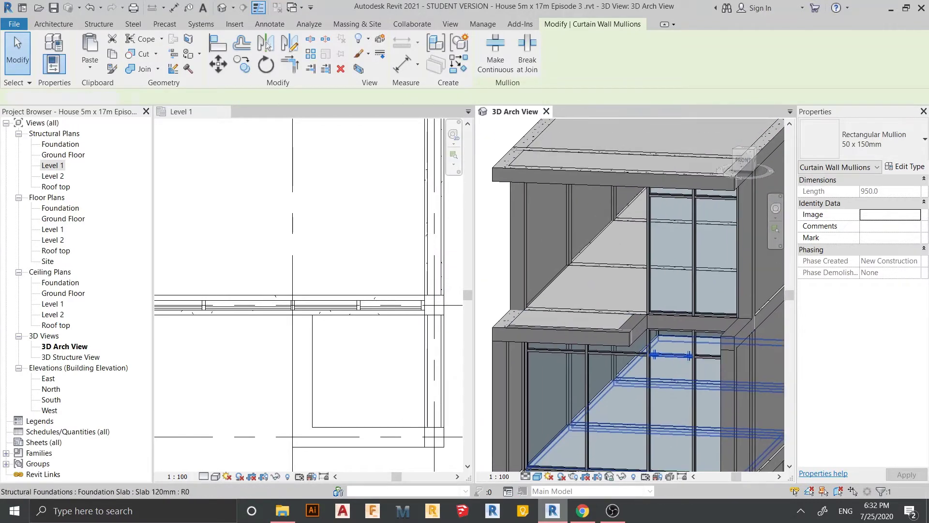
key(Escape)
shift+middle_drag(629, 290, 581, 291)
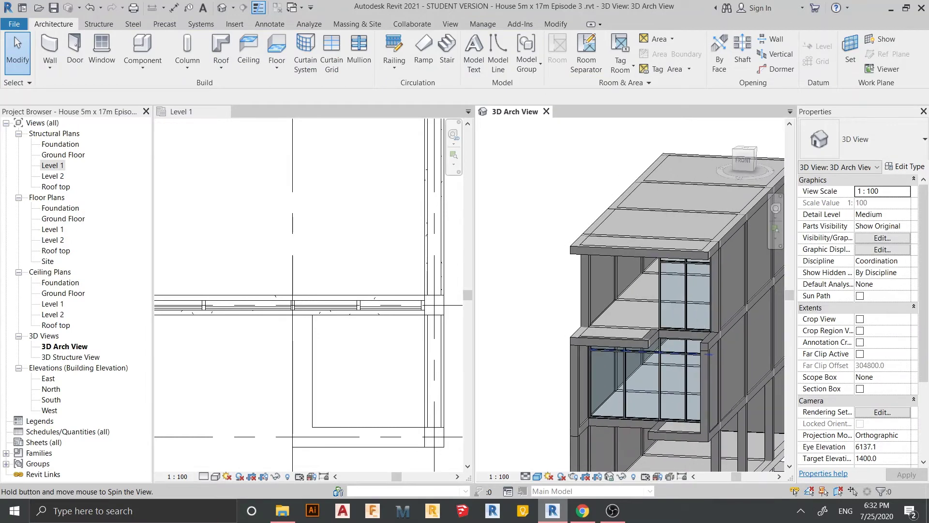
scroll(678, 288, up, 2)
scroll(678, 288, up, 1)
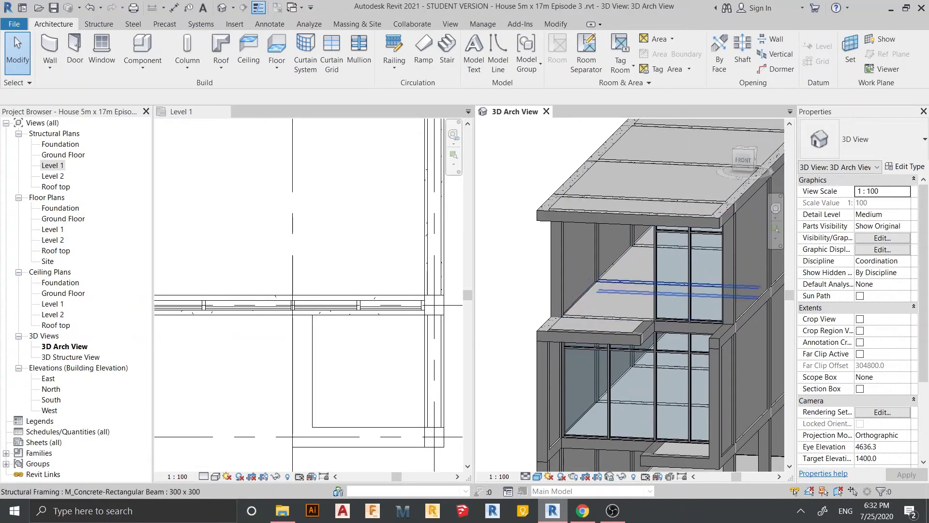
mouse_move(629, 291)
shift+middle_down()
mouse_move(581, 291)
mouse_move(629, 242)
shift+middle_up()
scroll(620, 290, down, 2)
scroll(620, 291, up, 3)
scroll(630, 291, up, 2)
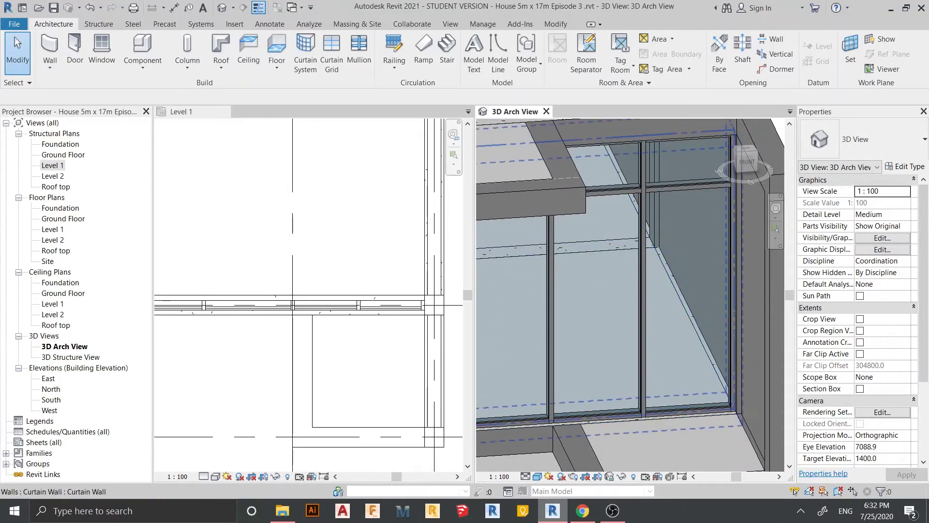
scroll(629, 290, down, 2)
scroll(605, 290, down, 2)
scroll(605, 290, down, 1)
scroll(310, 291, down, 2)
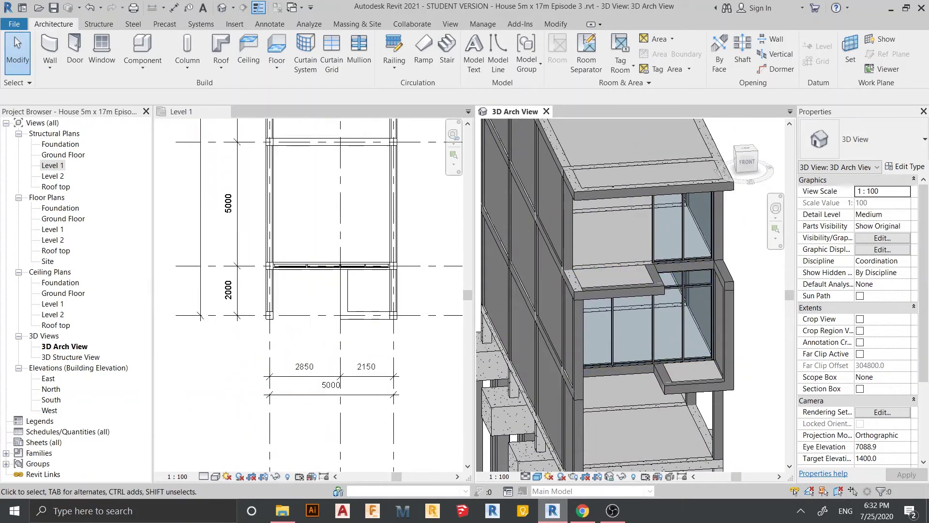
Close the Level 1 plan and open the Level 2 structural plan.
click(224, 111)
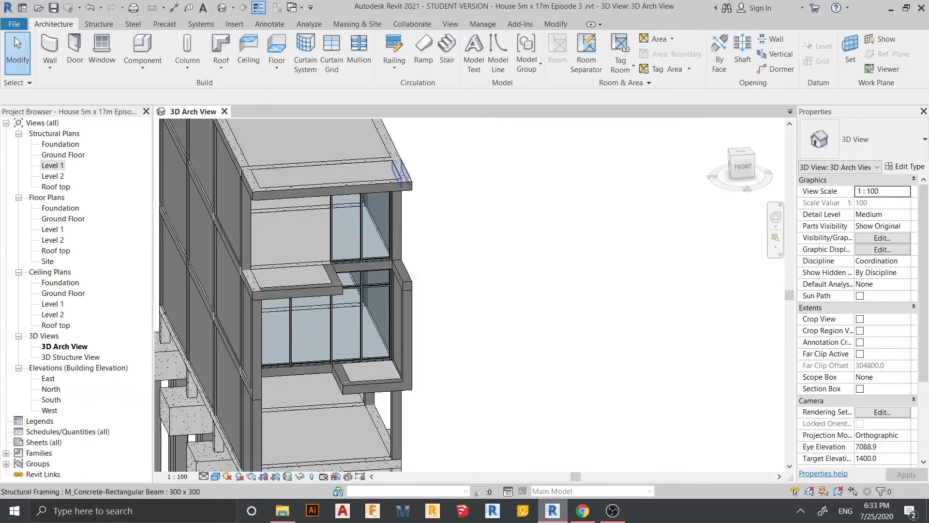
scroll(436, 291, down, 1)
middle_drag(339, 291, 532, 291)
scroll(484, 291, up, 3)
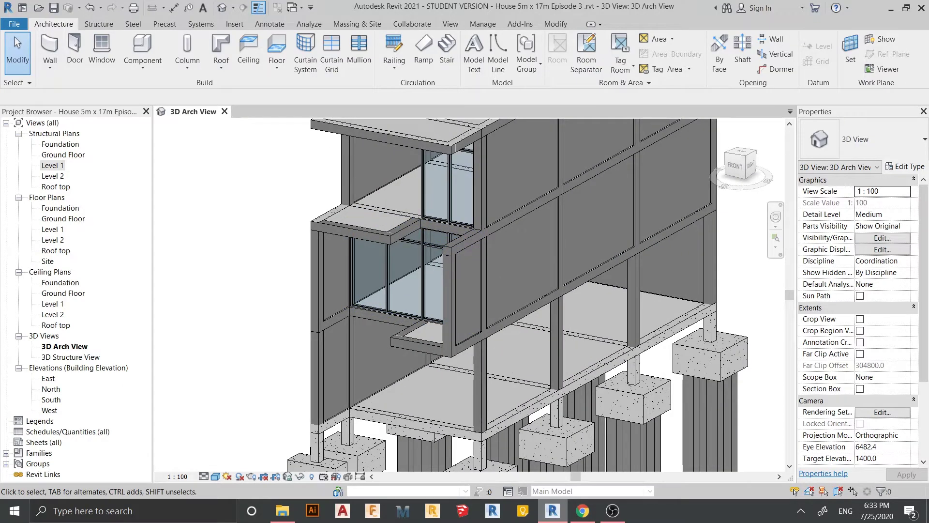
double_click(52, 176)
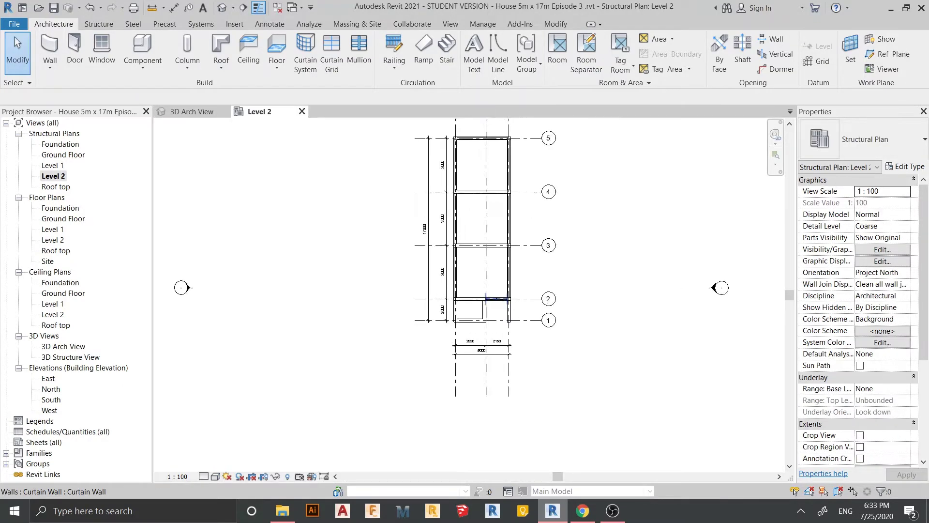
Start the Wall tool (WA) and choose the Basic Wall: Wall Finish 200mm type.
scroll(490, 293, up, 4)
key(w)
key(a)
scroll(484, 315, up, 3)
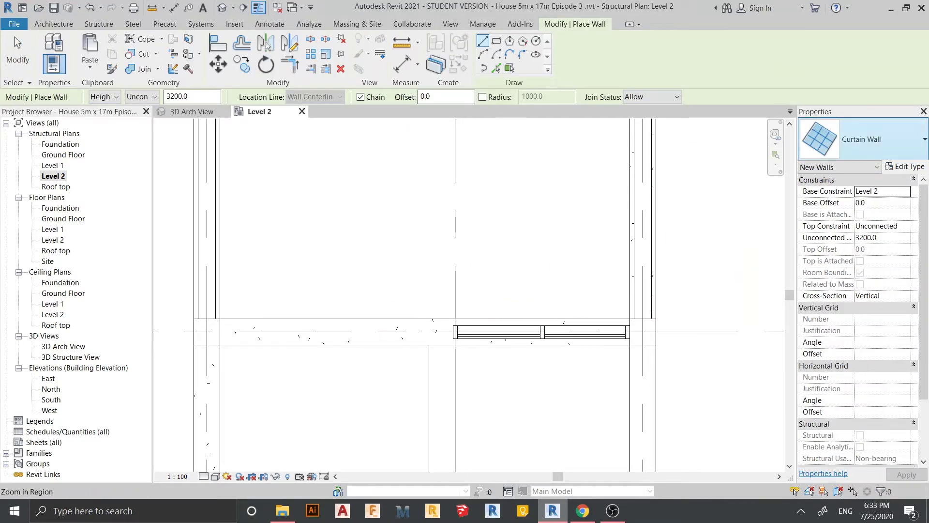
click(861, 139)
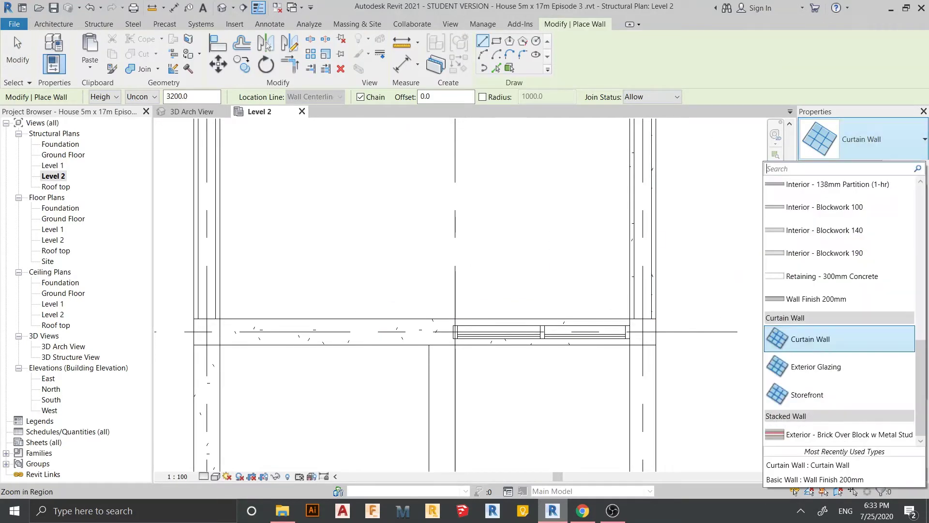
scroll(840, 339, up, 3)
scroll(840, 339, up, 3)
scroll(840, 329, up, 2)
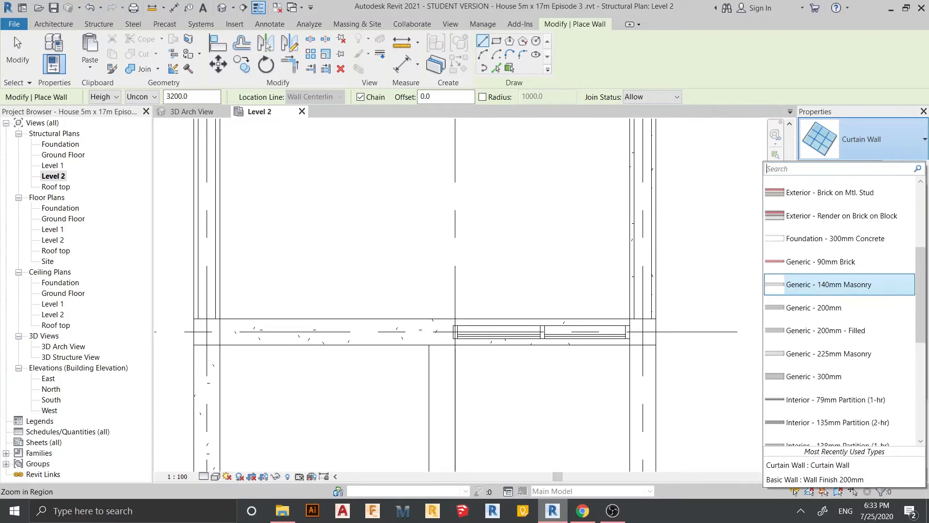
scroll(840, 320, up, 2)
scroll(840, 320, up, 2)
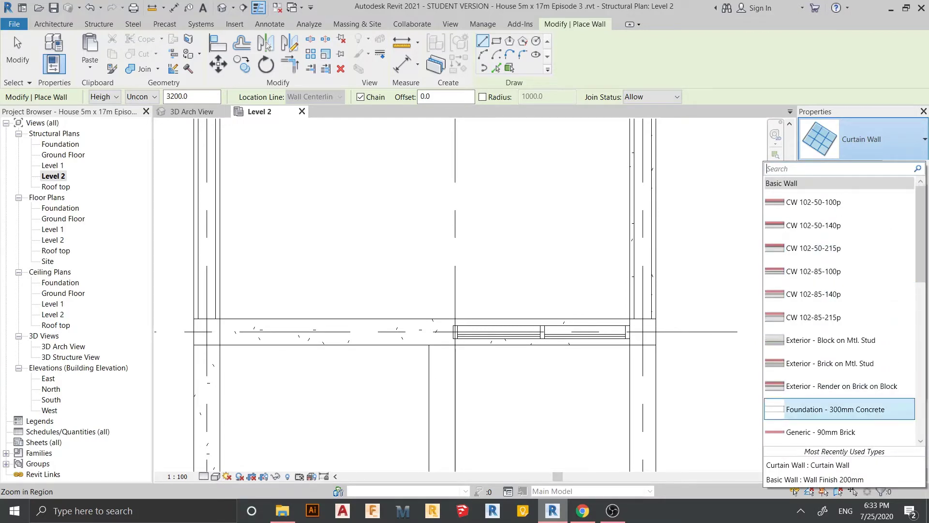
scroll(840, 413, down, 2)
scroll(840, 426, down, 3)
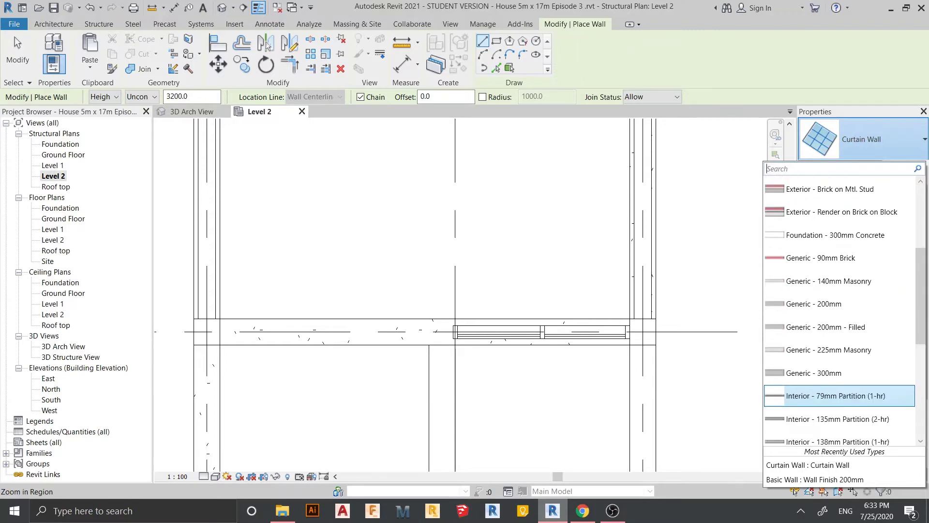
scroll(840, 377, down, 2)
scroll(840, 368, down, 1)
scroll(840, 388, down, 2)
scroll(840, 406, down, 2)
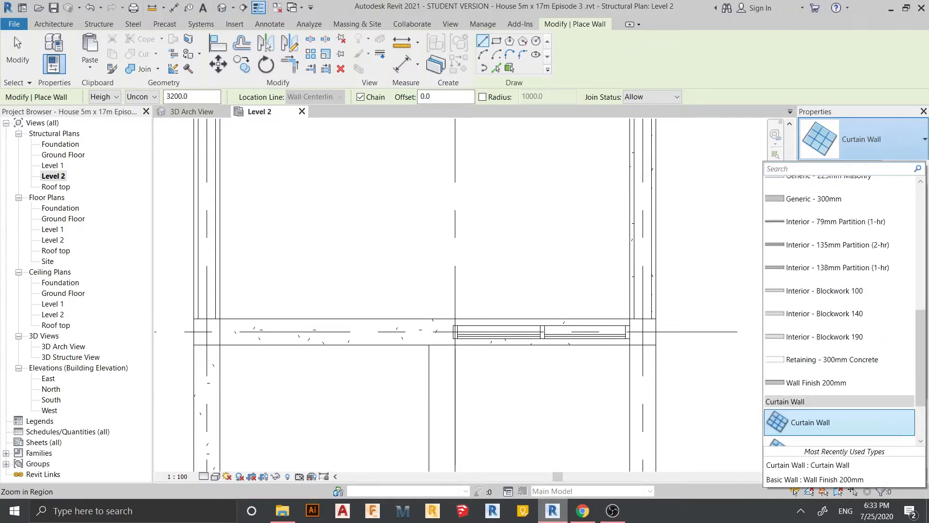
scroll(840, 382, down, 1)
click(840, 383)
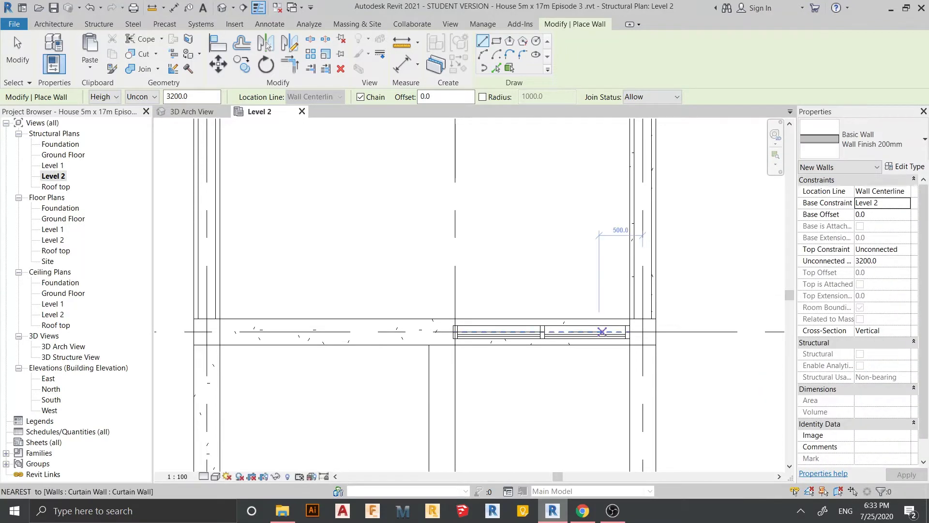
Duplicate it as Wall Finish 100mm with its core layer reduced to 70 mm.
click(905, 166)
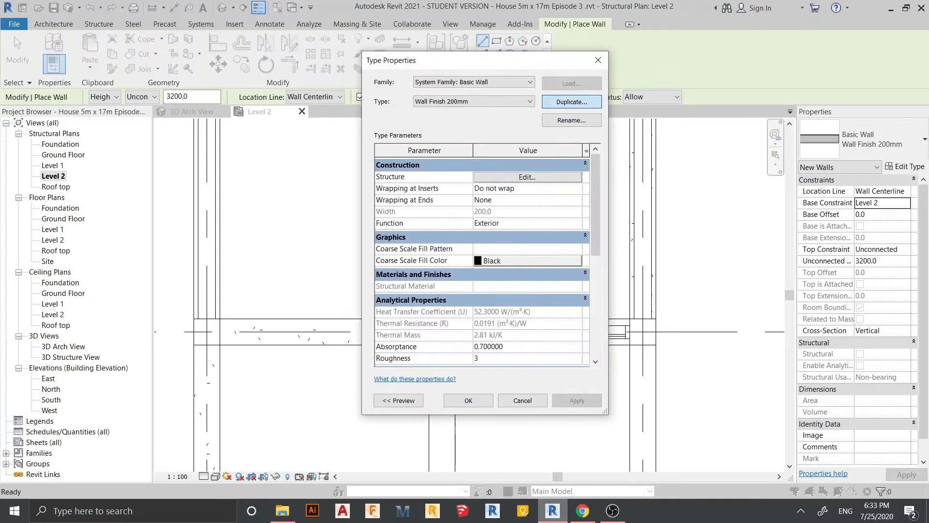
click(572, 102)
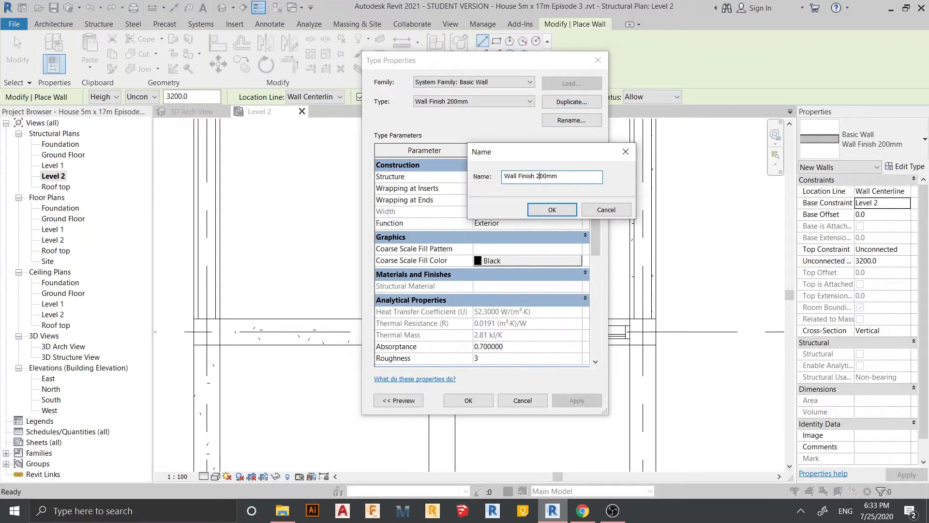
text(1)
key(Return)
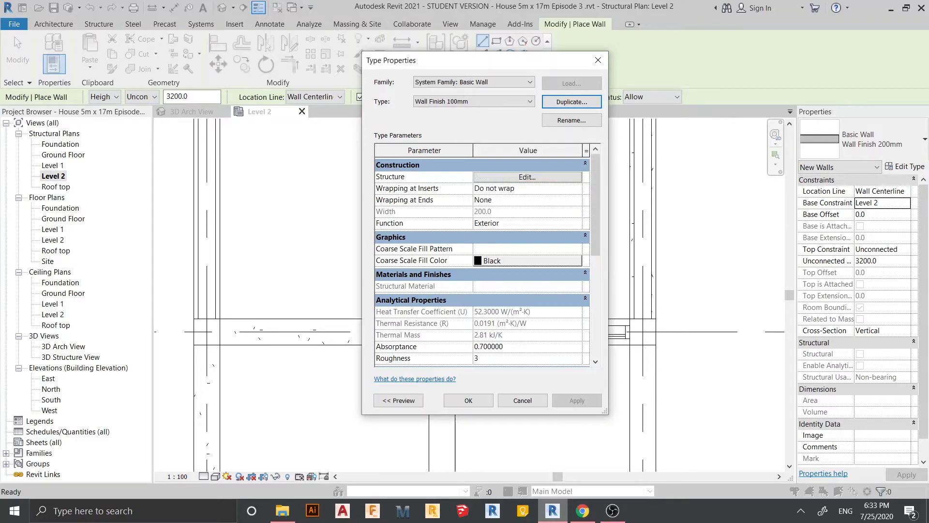
click(528, 176)
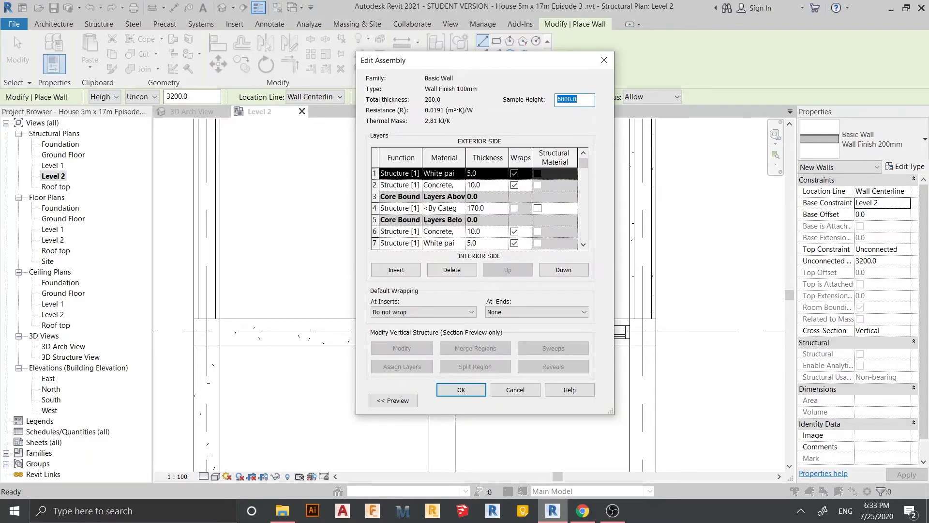
click(487, 208)
text(70)
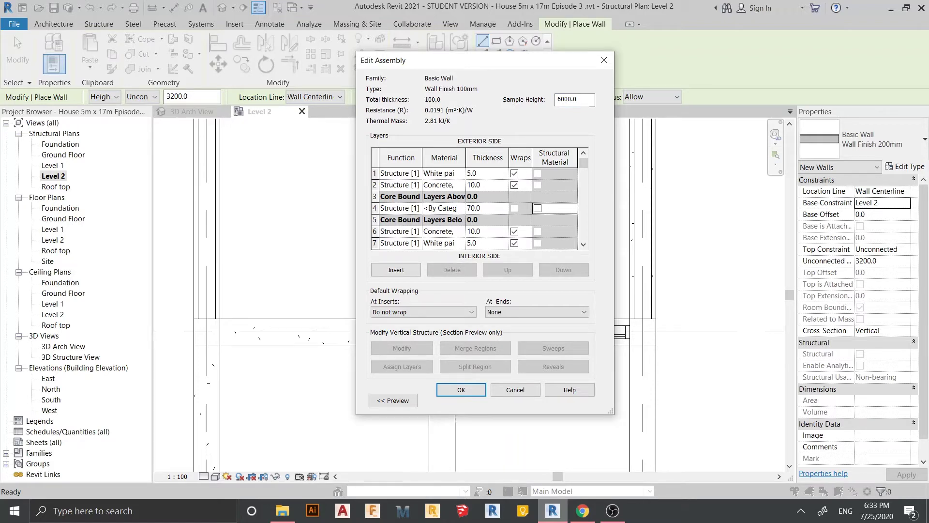
key(Return)
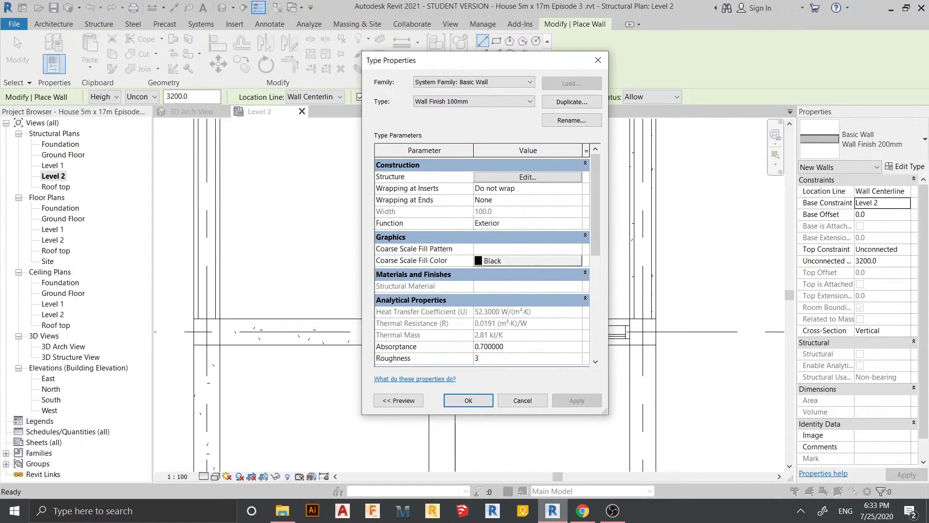
key(Return)
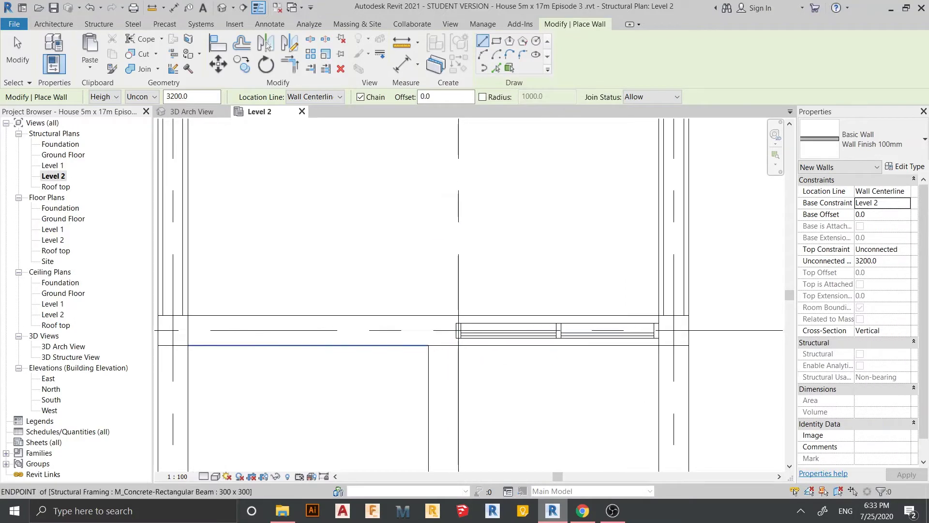
Set the wall Location Line to Finish Face: Interior.
scroll(455, 355, up, 2)
middle_drag(454, 355, 475, 286)
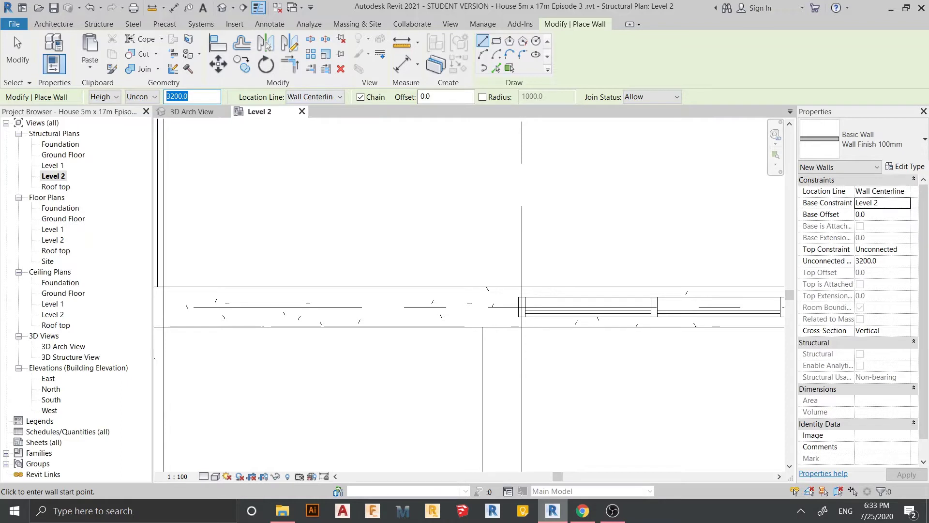
click(315, 96)
key(Down)
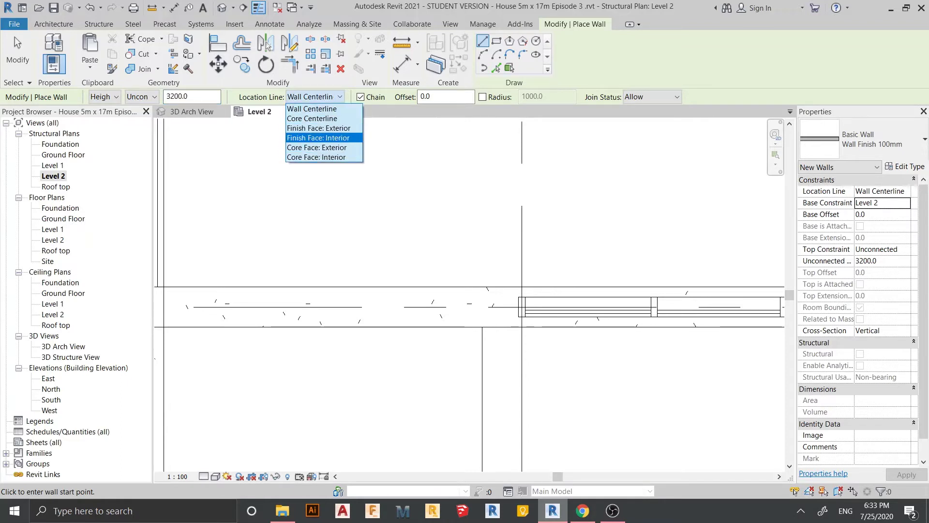
key(Return)
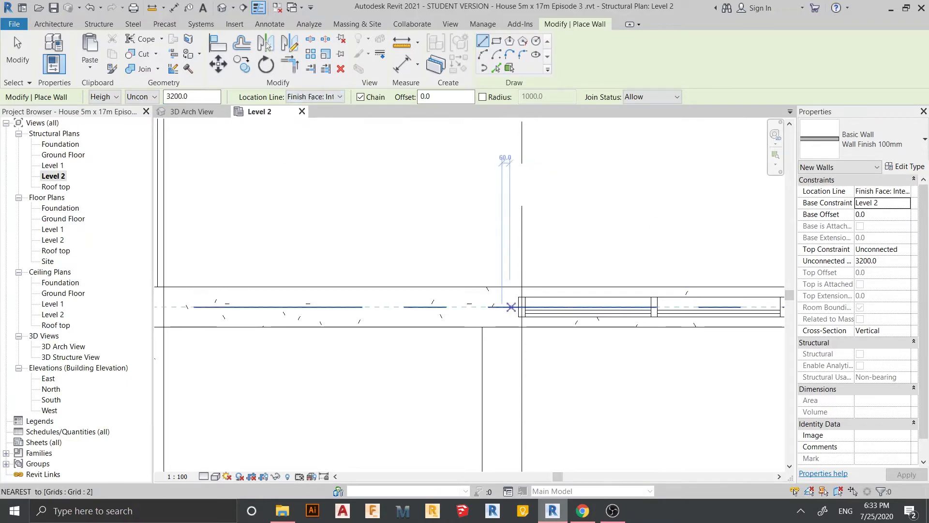
Draw a Wall Finish 100mm wall 2000 mm up from the mullion midpoint, then across to the side wall.
scroll(515, 309, up, 3)
scroll(516, 309, up, 2)
click(525, 301)
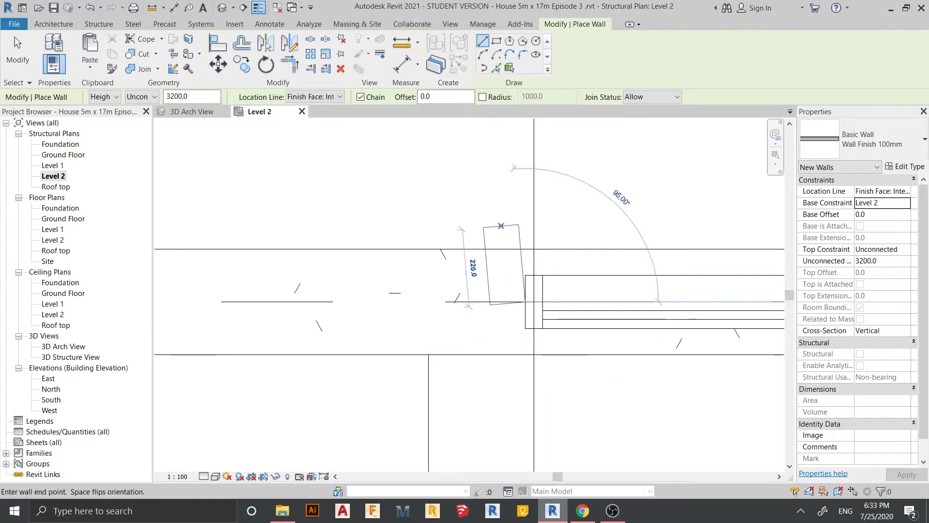
scroll(484, 218, down, 2)
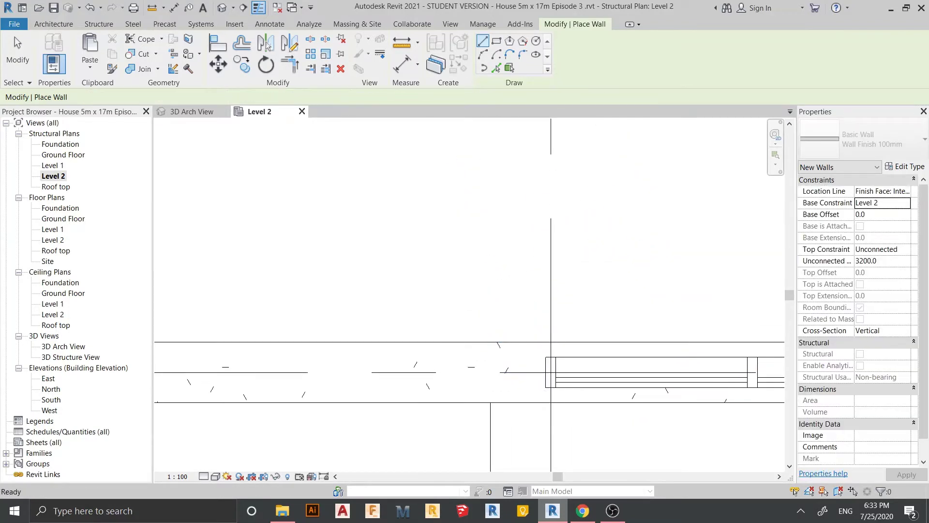
scroll(540, 358, up, 2)
scroll(543, 380, up, 2)
scroll(583, 422, down, 3)
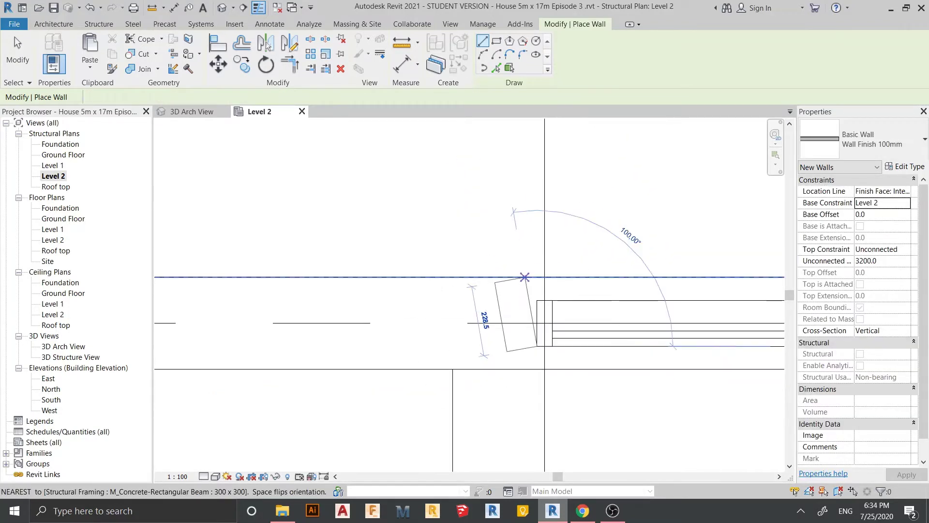
scroll(533, 339, down, 2)
text(2000)
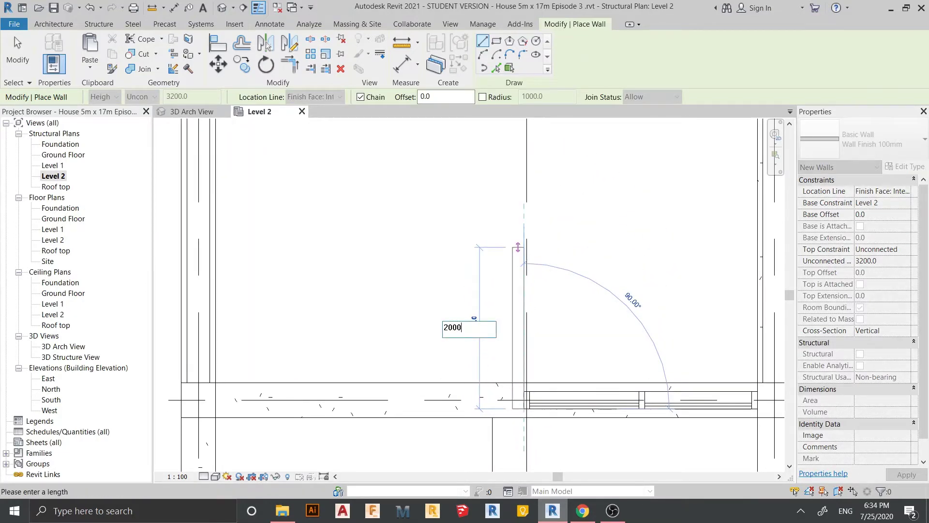
key(Return)
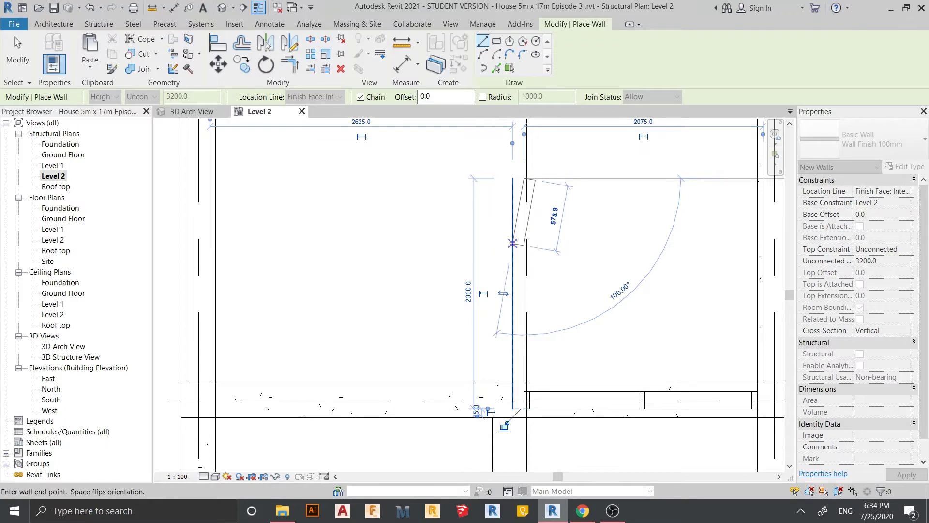
scroll(503, 228, up, 2)
scroll(225, 194, up, 2)
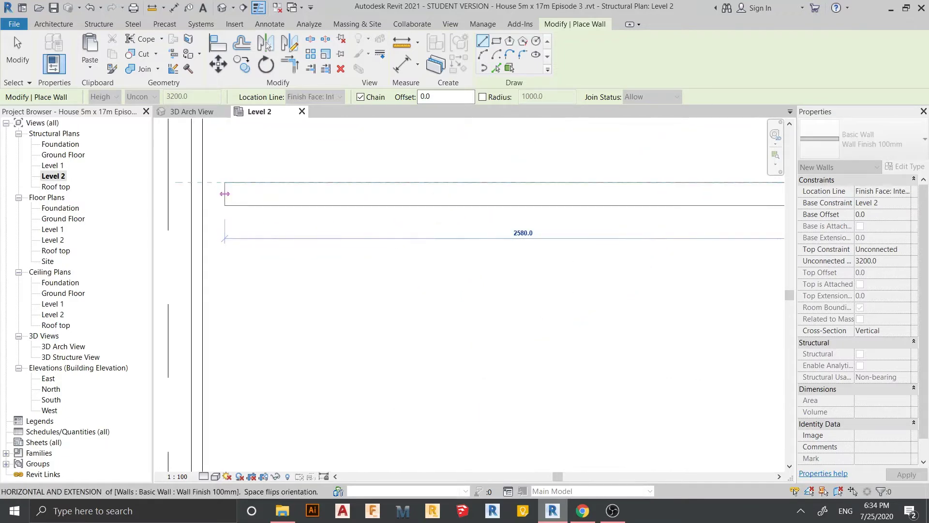
click(192, 182)
key(Escape)
key(Escape)
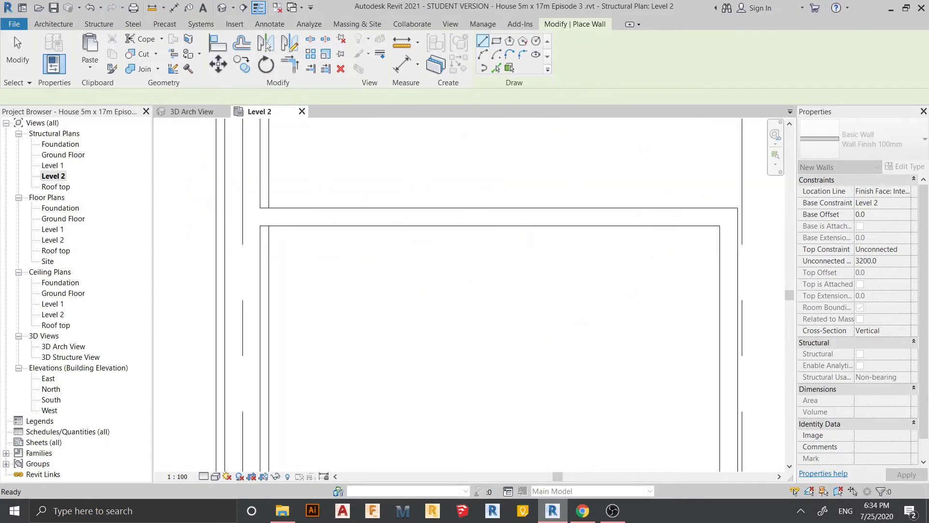
Clear the selection, restart the Wall tool, and pan to the new walls.
scroll(191, 182, down, 3)
key(Escape)
key(w)
key(a)
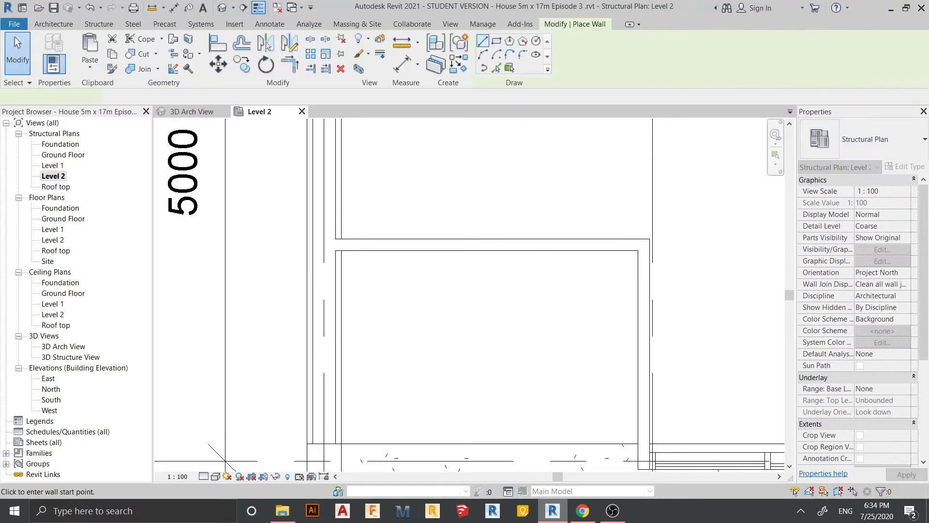
mouse_move(436, 338)
middle_down()
mouse_move(420, 286)
mouse_move(379, 240)
middle_up()
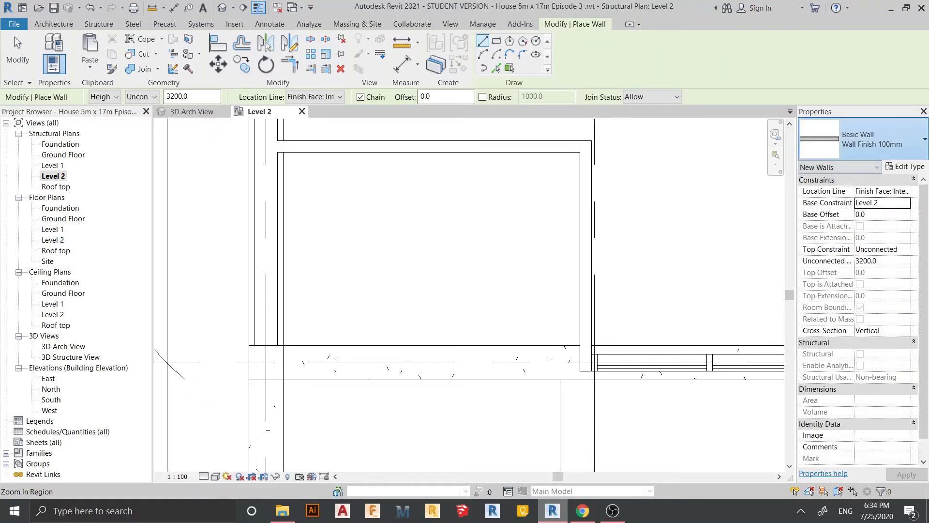
Switch to Curtain Wall: Storefront and draw a 1500 mm strip along the vertical wall.
click(925, 139)
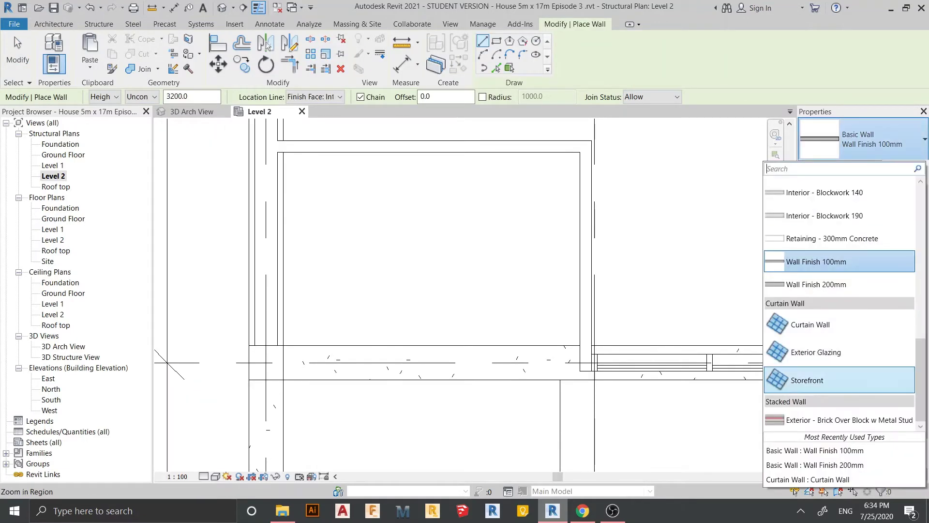
click(805, 377)
click(586, 345)
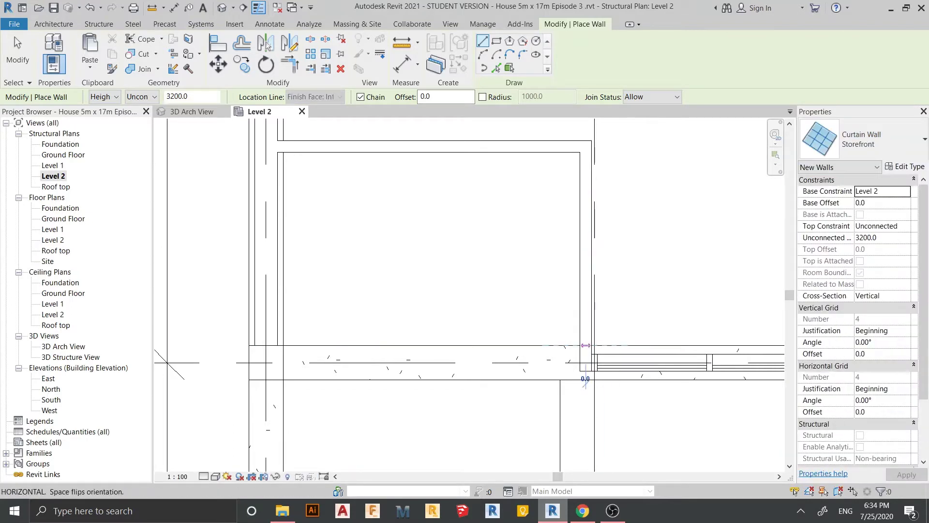
click(586, 160)
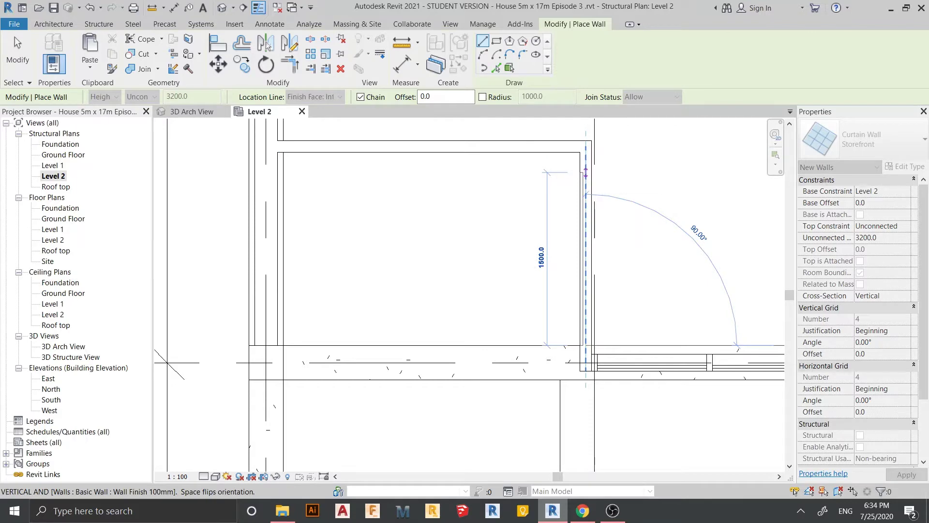
key(Escape)
key(Escape)
scroll(449, 213, down, 2)
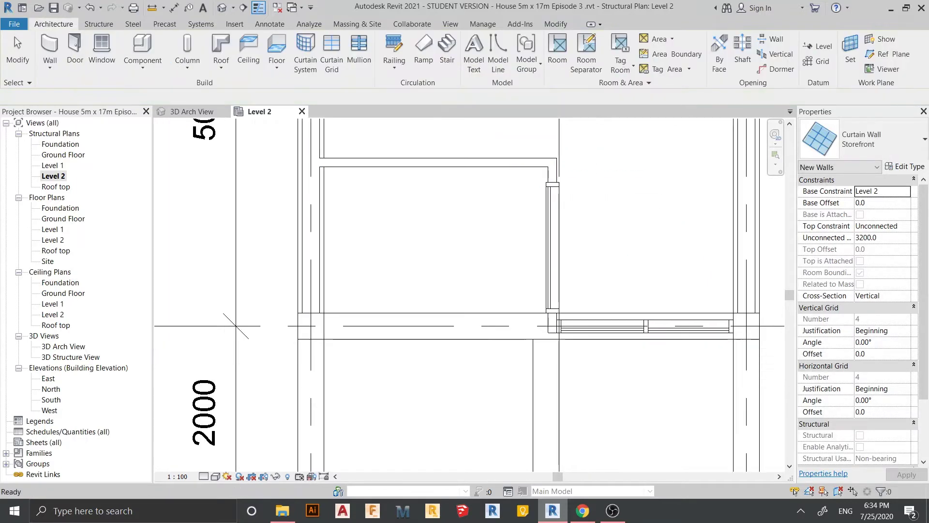
key(Escape)
Draw a 1000 mm Storefront strip along the top wall from the wall intersection.
middle_drag(435, 242, 480, 273)
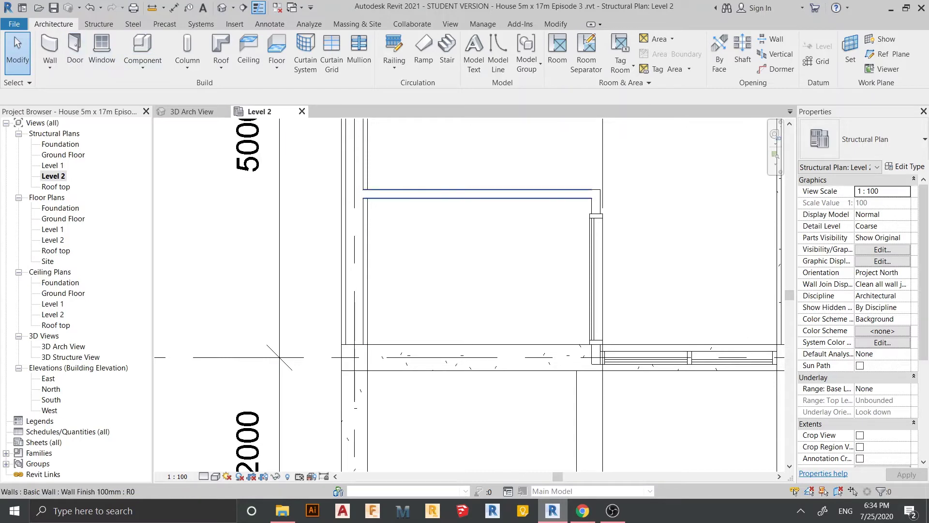
click(49, 48)
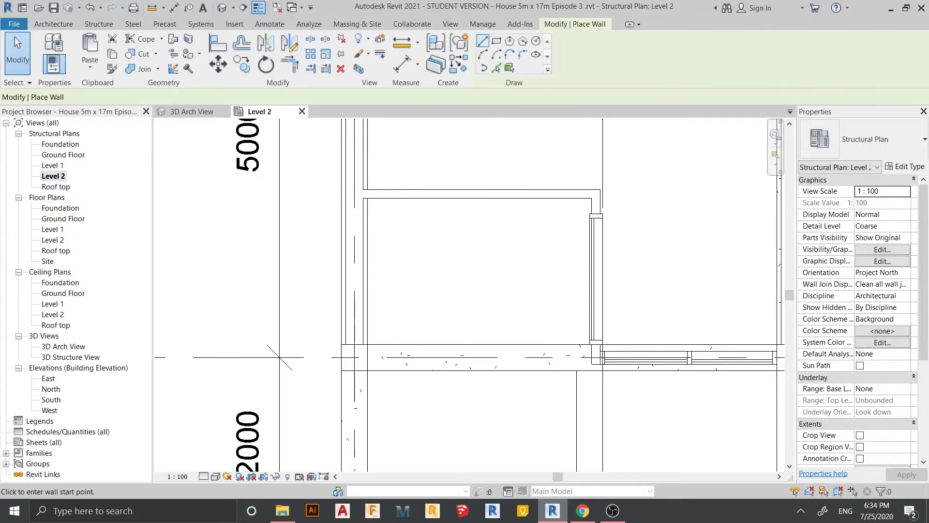
scroll(340, 180, up, 2)
scroll(348, 189, down, 1)
scroll(356, 189, down, 2)
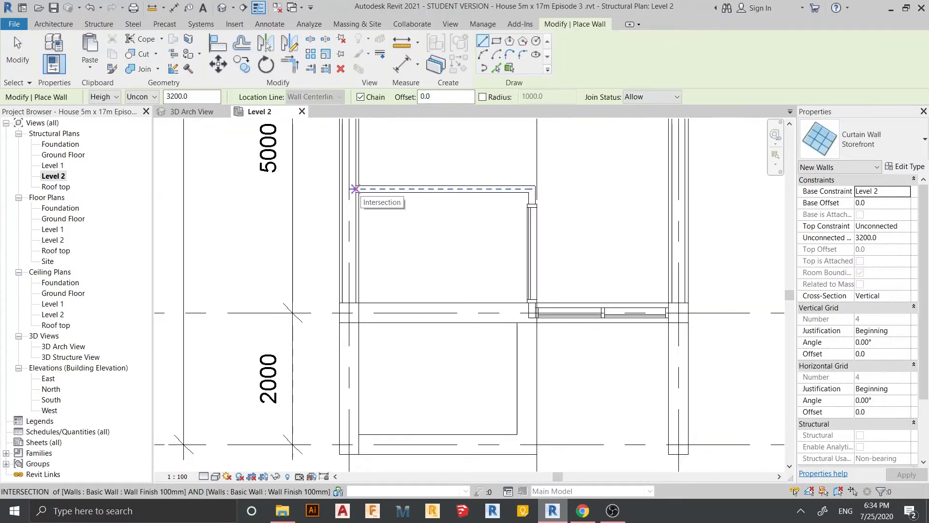
scroll(356, 240, up, 1)
scroll(356, 240, up, 2)
scroll(356, 241, up, 1)
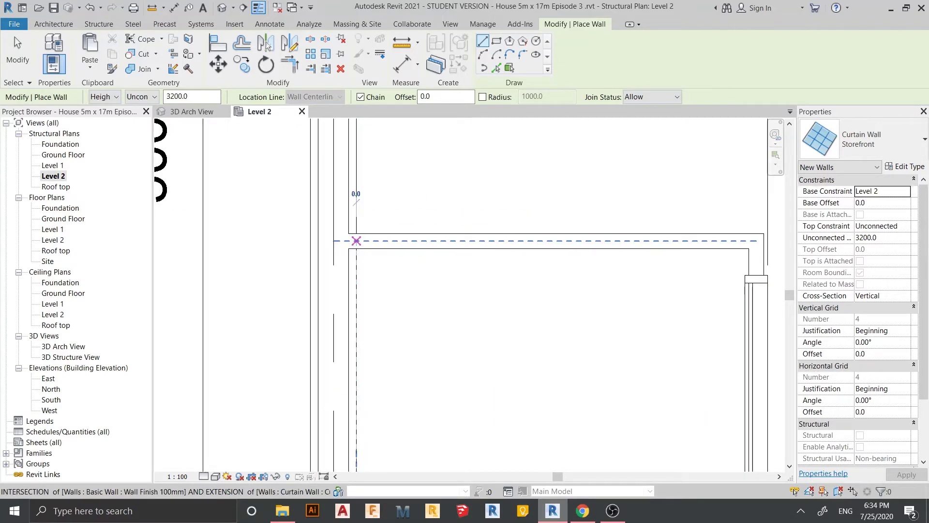
click(357, 241)
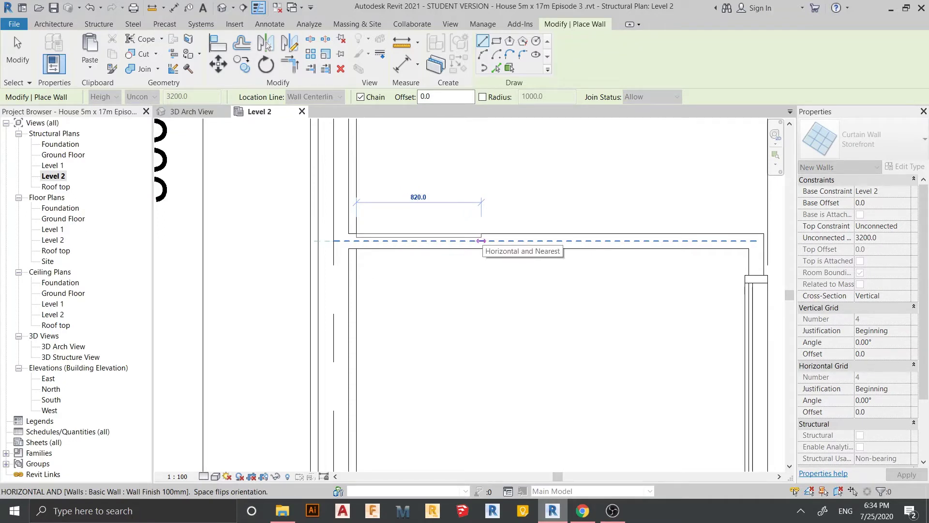
text(1000)
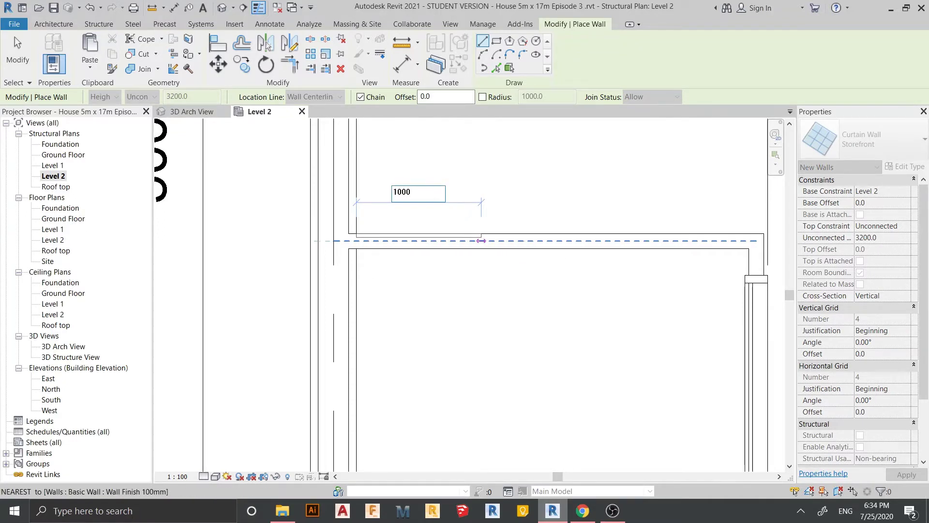
key(Return)
key(Escape)
key(Escape)
scroll(430, 286, down, 3)
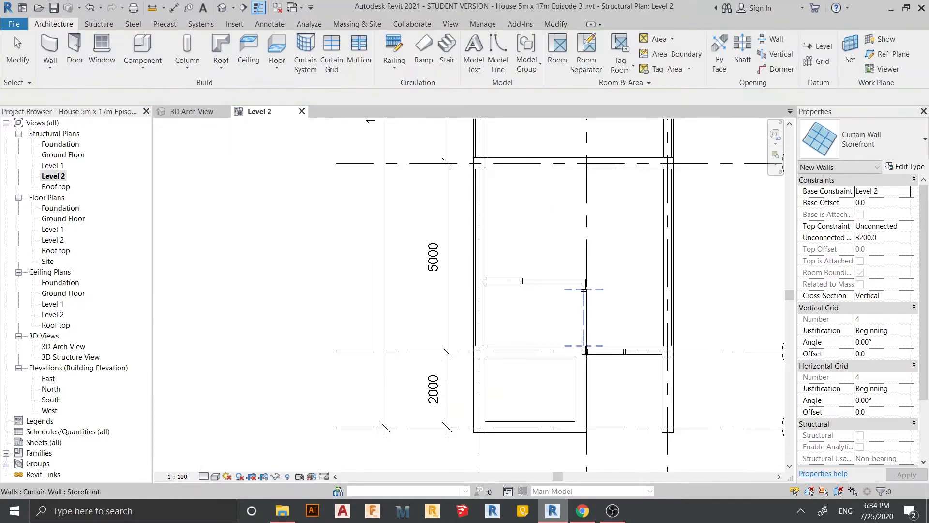
key(Escape)
scroll(733, 332, up, 5)
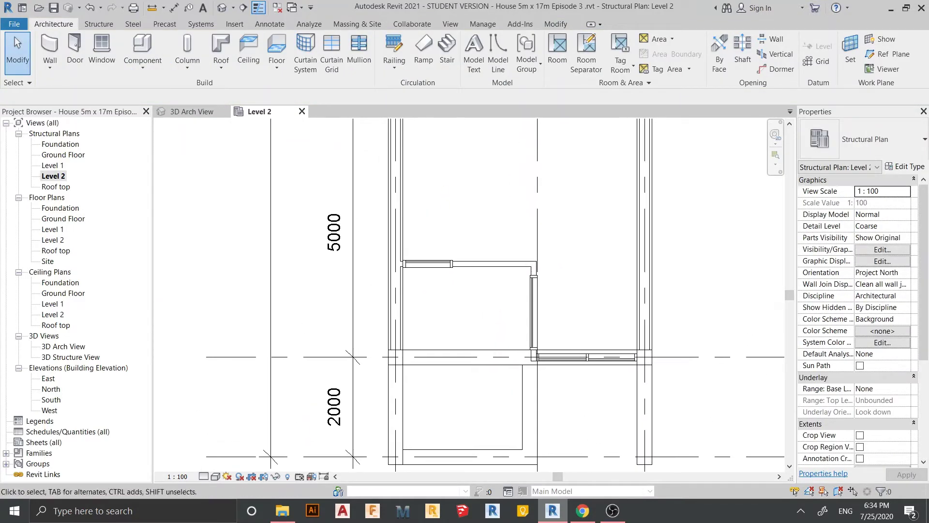
Change the horizontal storefront strip's gap to the side wall from 150 to 200 mm.
click(428, 263)
scroll(428, 264, down, 3)
scroll(429, 264, up, 4)
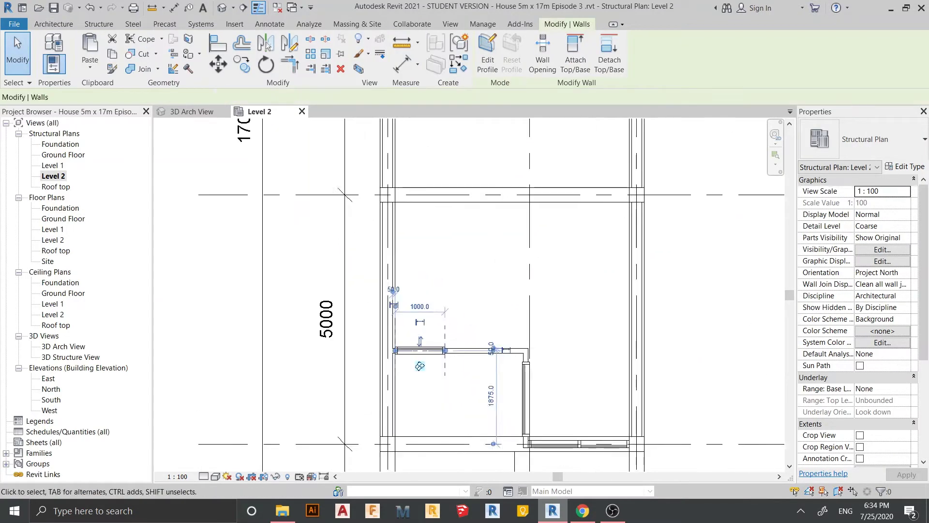
mouse_move(510, 406)
middle_down()
mouse_move(438, 442)
mouse_move(504, 452)
middle_up()
scroll(437, 442, up, 2)
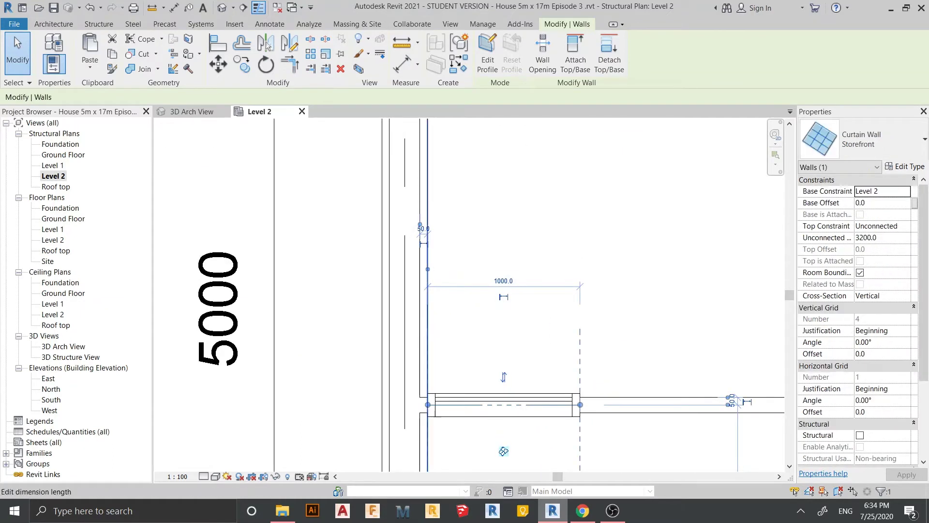
click(416, 229)
text(200)
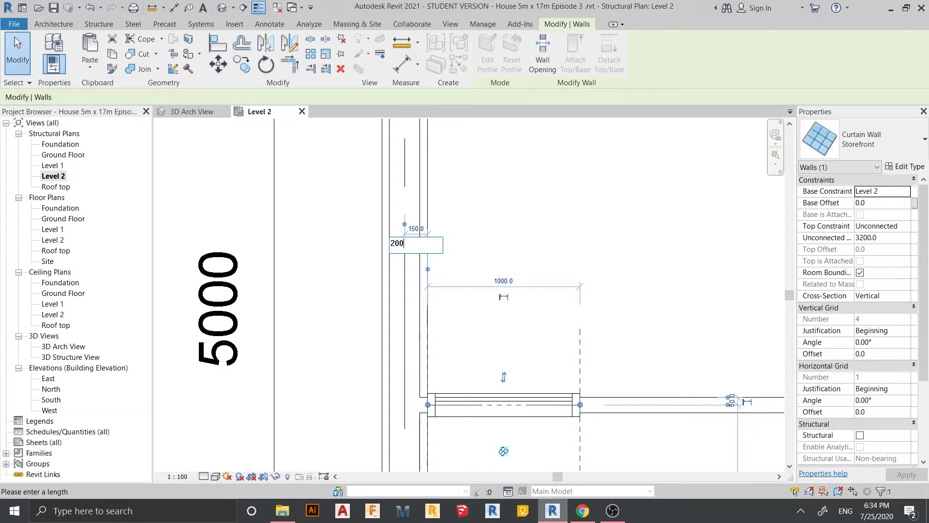
key(Return)
key(Escape)
Change the vertical storefront strip's gap to the front wall from 150 to 200 mm.
scroll(442, 271, down, 1)
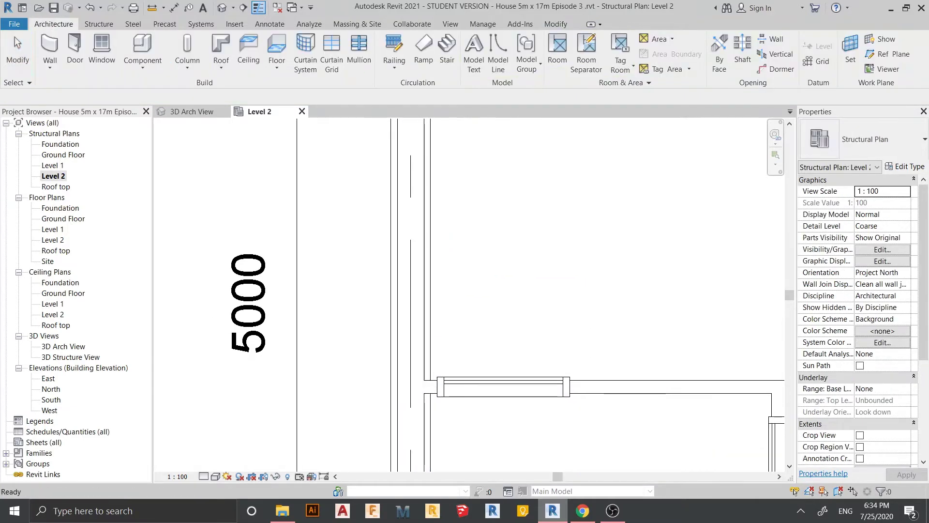
scroll(510, 298, down, 1)
mouse_move(691, 439)
middle_down()
mouse_move(630, 290)
mouse_move(620, 301)
middle_up()
click(630, 290)
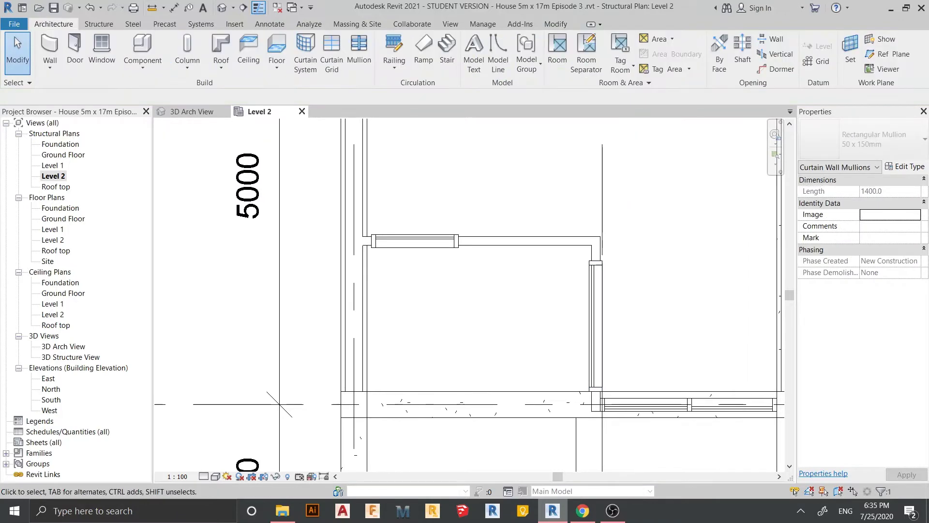
click(597, 326)
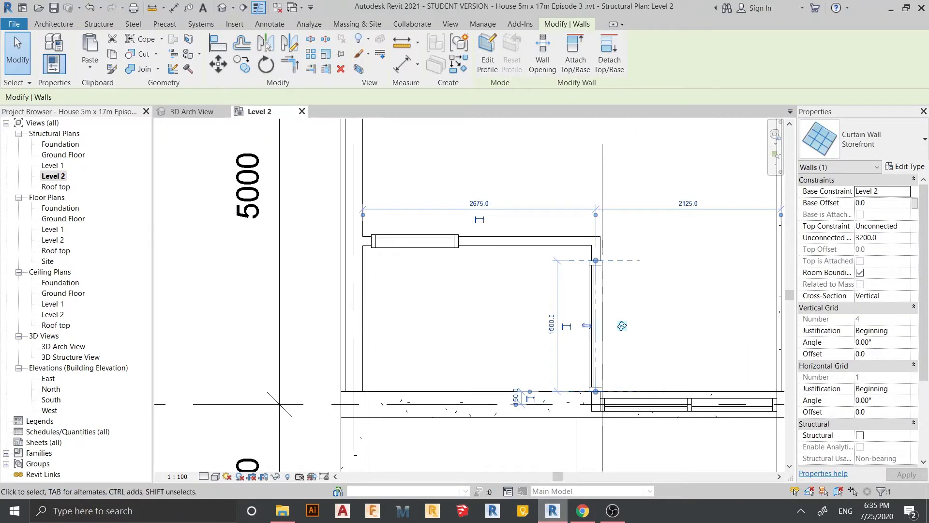
middle_drag(623, 325, 617, 320)
scroll(651, 293, up, 1)
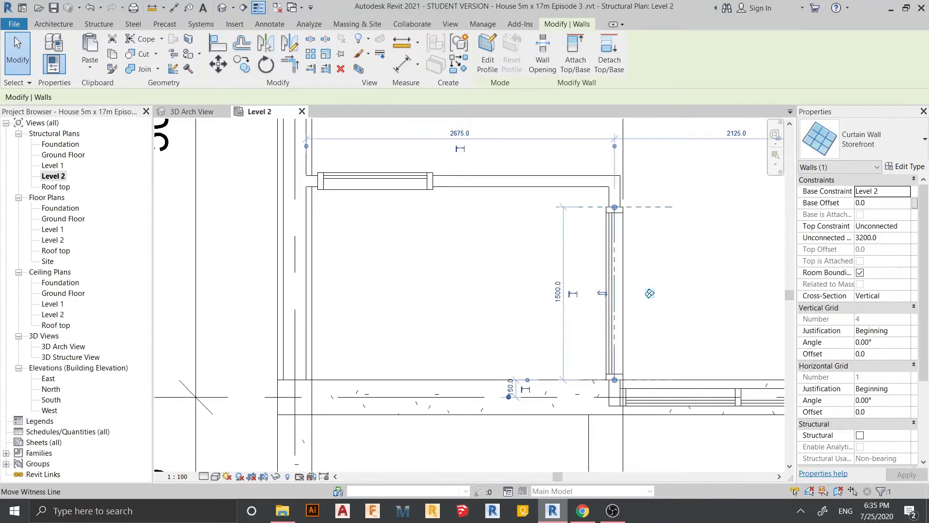
scroll(513, 402, up, 1)
click(510, 384)
text(200)
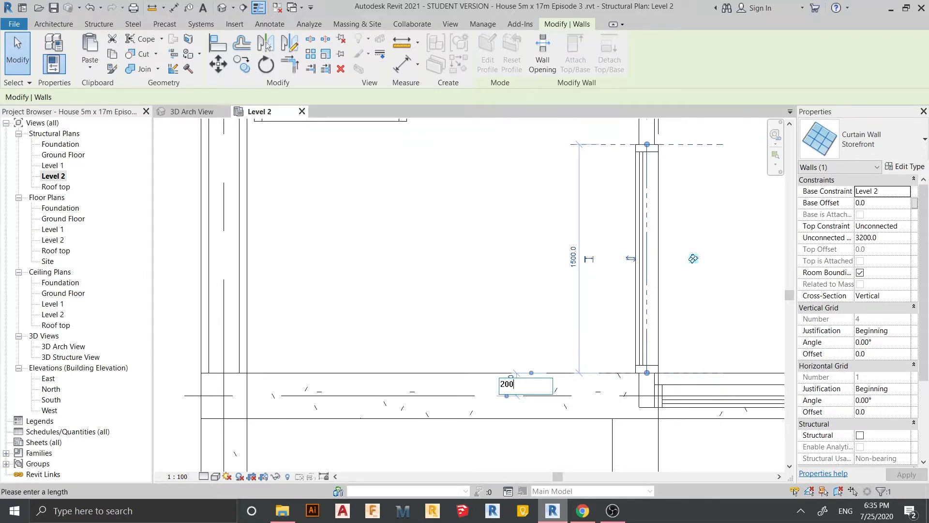
key(Return)
key(Escape)
Select the upper storefront curtain wall on the Level 2 plan.
scroll(484, 372, down, 1)
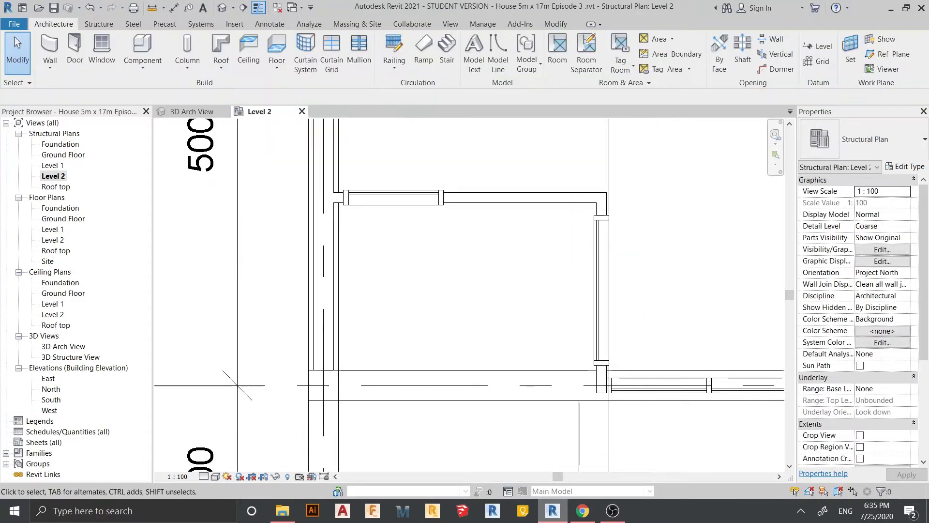
scroll(637, 372, down, 1)
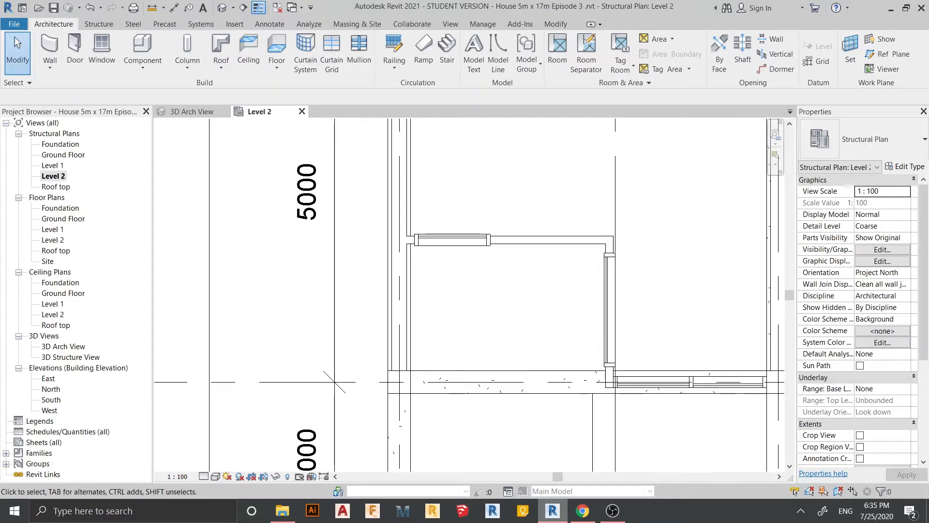
scroll(484, 290, down, 1)
middle_drag(484, 290, 436, 281)
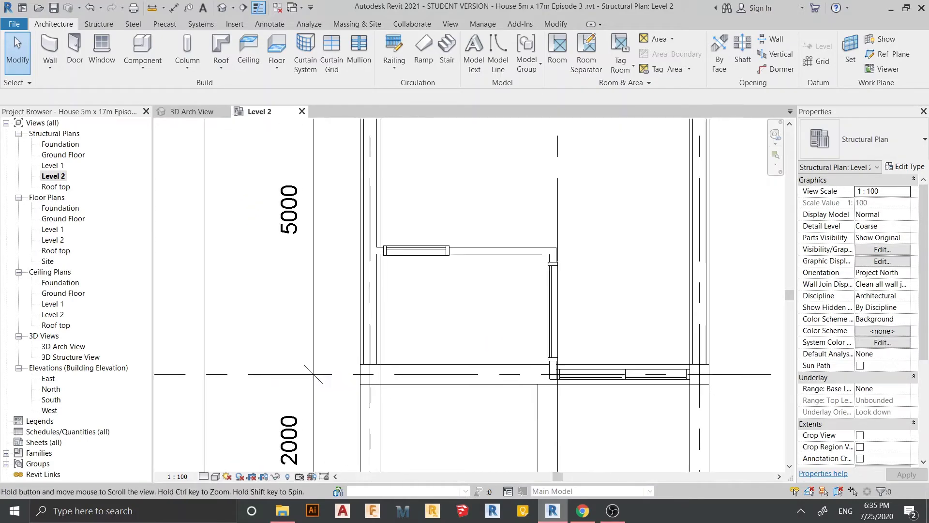
click(387, 244)
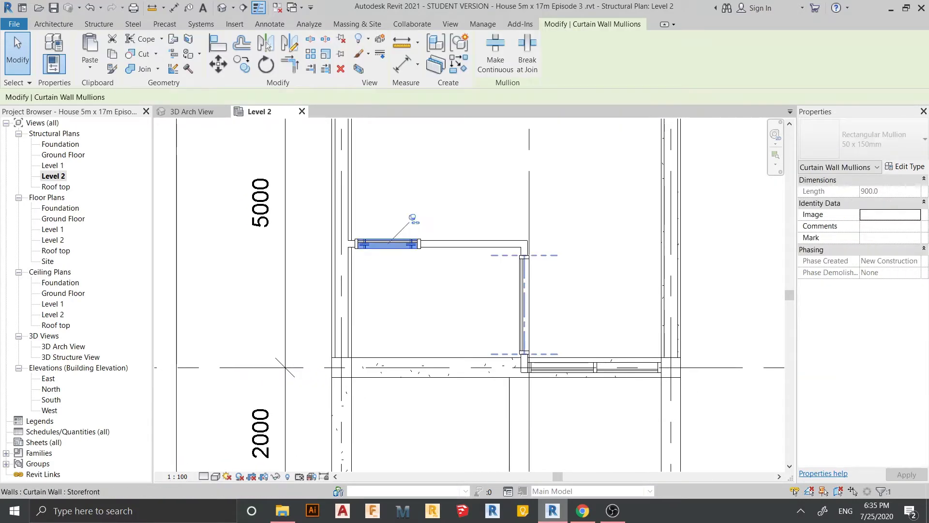
key(Escape)
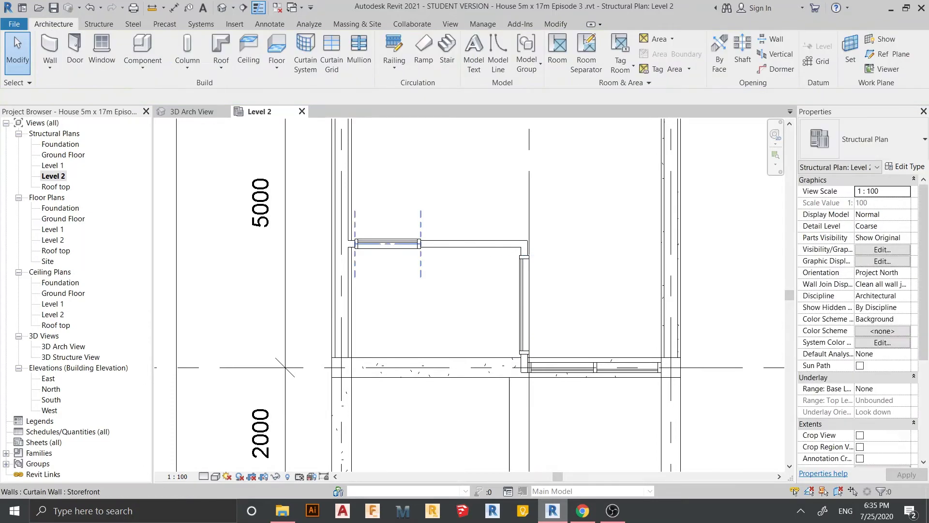
click(387, 264)
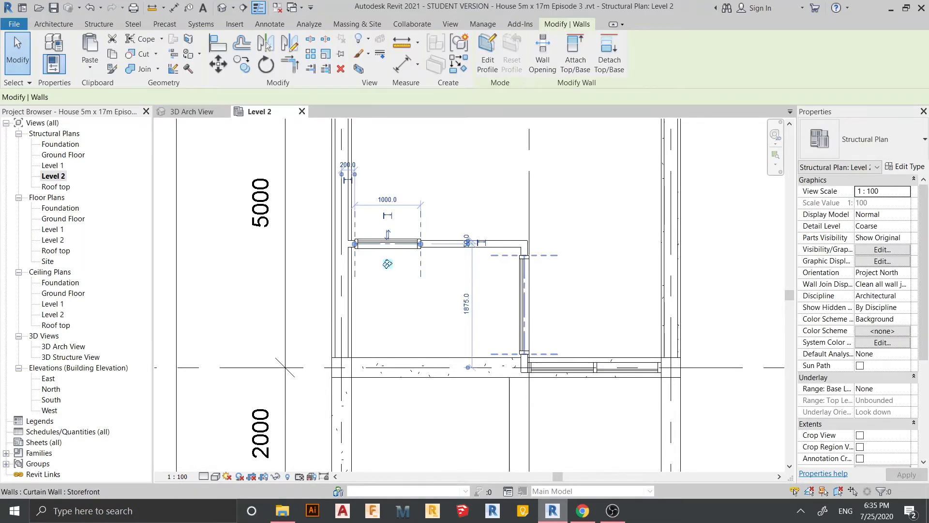
In the 3D Arch View, temporarily isolate the selected storefront walls with HI.
key(ctrl+Tab)
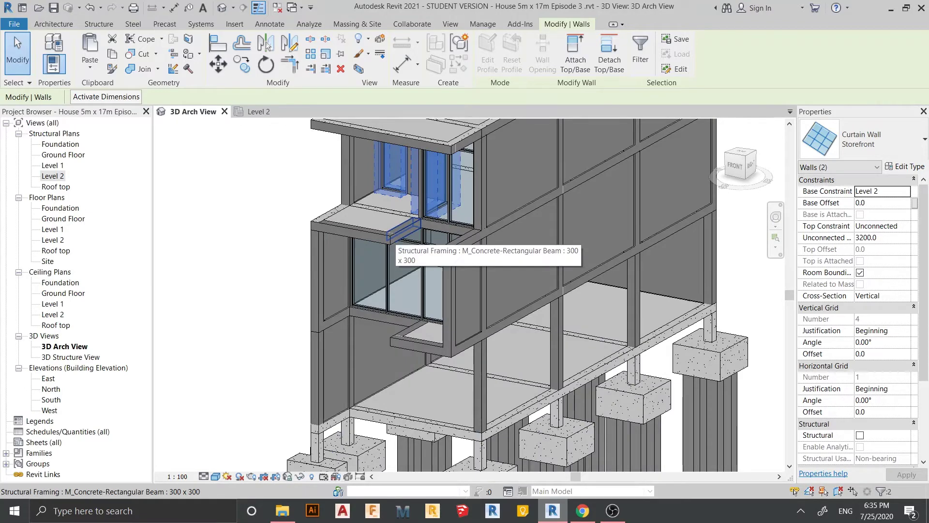
key(h)
key(i)
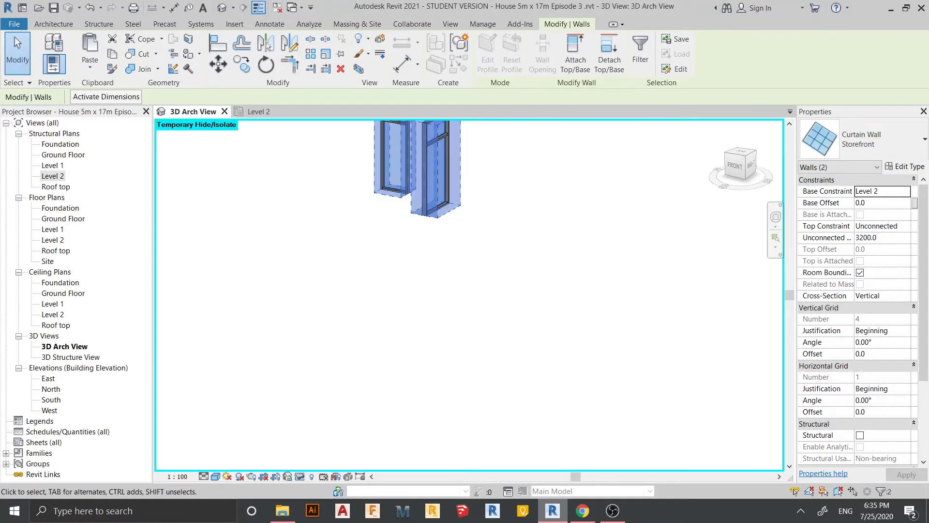
key(Escape)
Orbit and zoom around the isolated storefront walls to view them from the front.
scroll(470, 296, down, 5)
shift+middle_drag(435, 266, 557, 262)
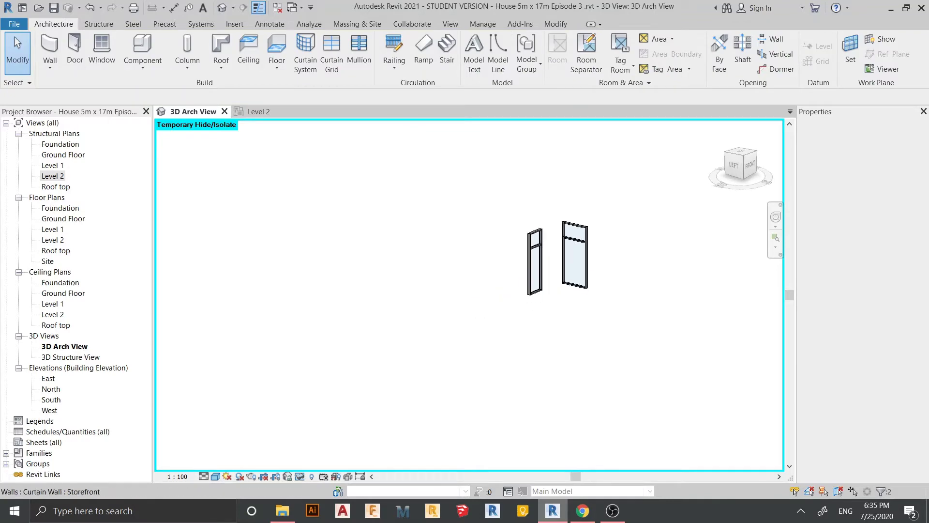
scroll(591, 282, up, 3)
scroll(561, 218, up, 5)
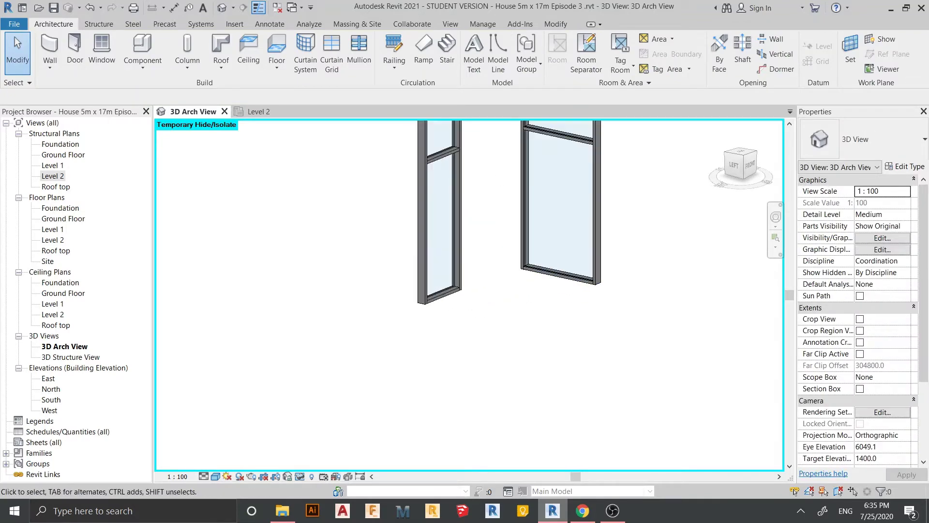
scroll(561, 218, down, 2)
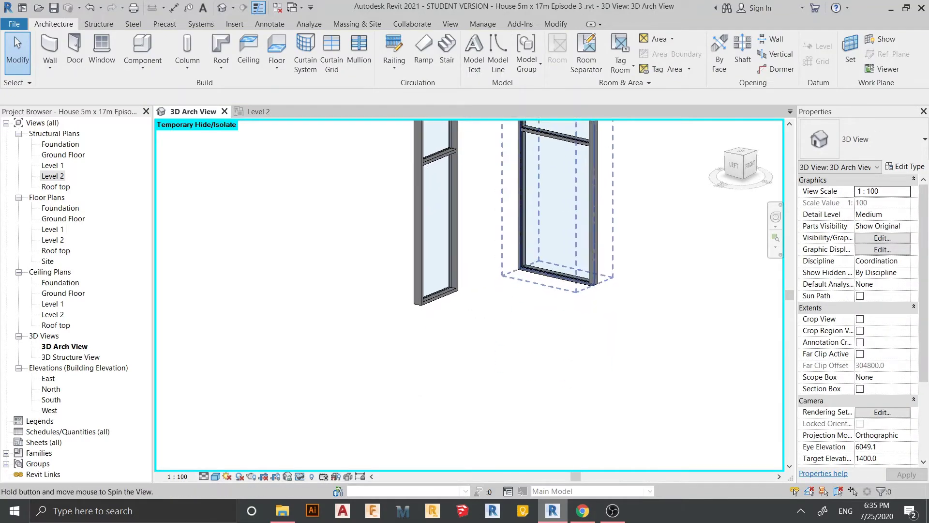
mouse_move(552, 281)
shift+middle_down()
mouse_move(474, 272)
mouse_move(547, 271)
mouse_move(510, 261)
shift+middle_up()
scroll(474, 271, up, 3)
scroll(484, 272, down, 3)
scroll(484, 271, up, 2)
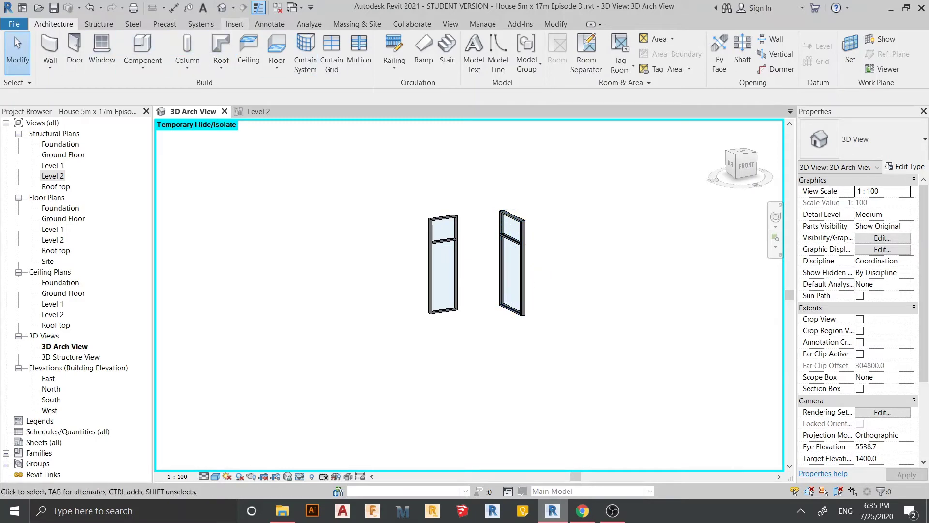
Load M_Door-Curtain-Wall-Single-Glass from the English library's Doors folder via Insert > Load Family.
click(235, 24)
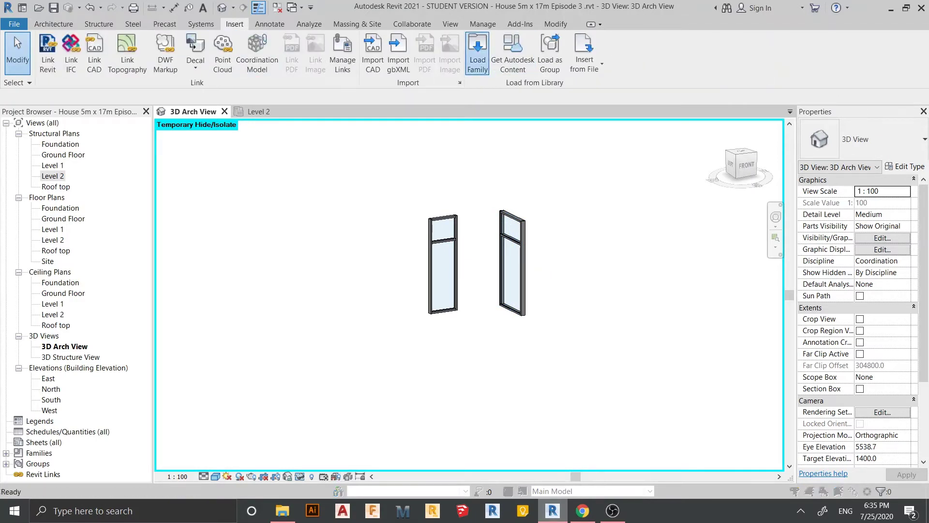
click(478, 50)
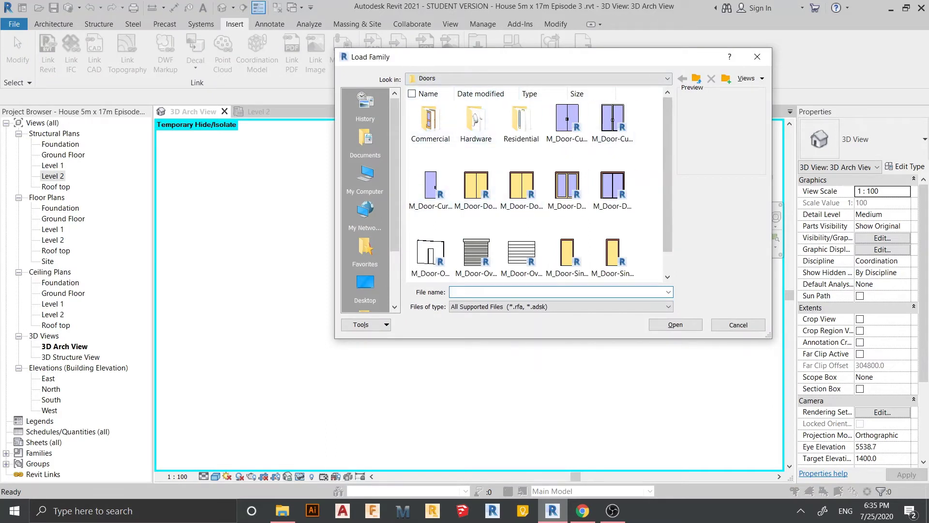
click(537, 79)
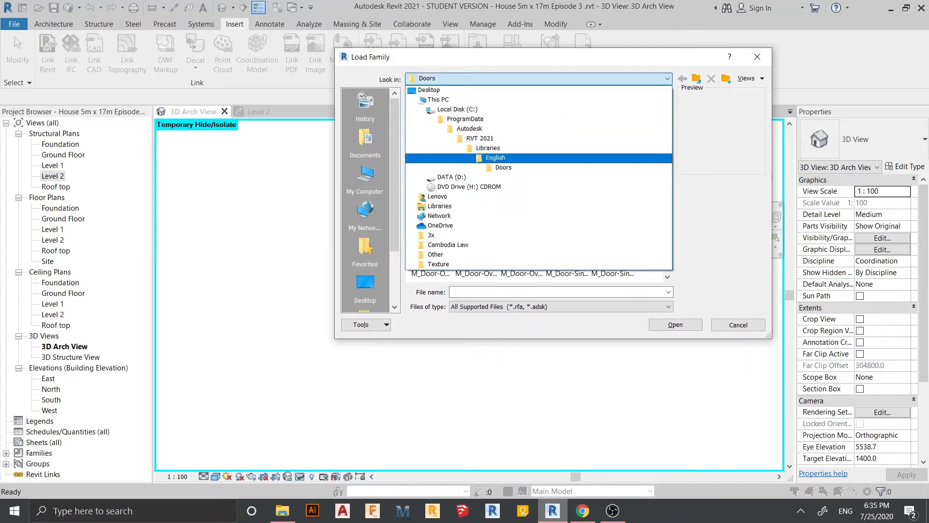
click(496, 157)
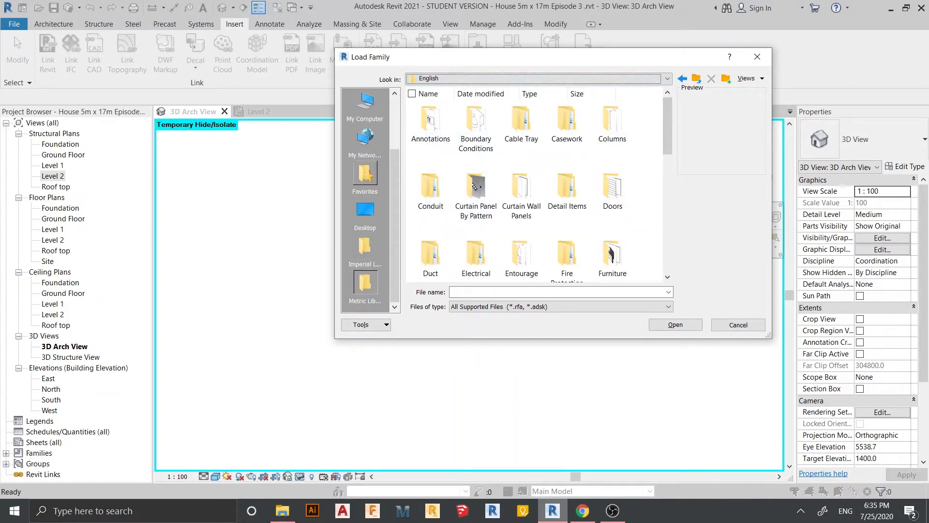
double_click(612, 186)
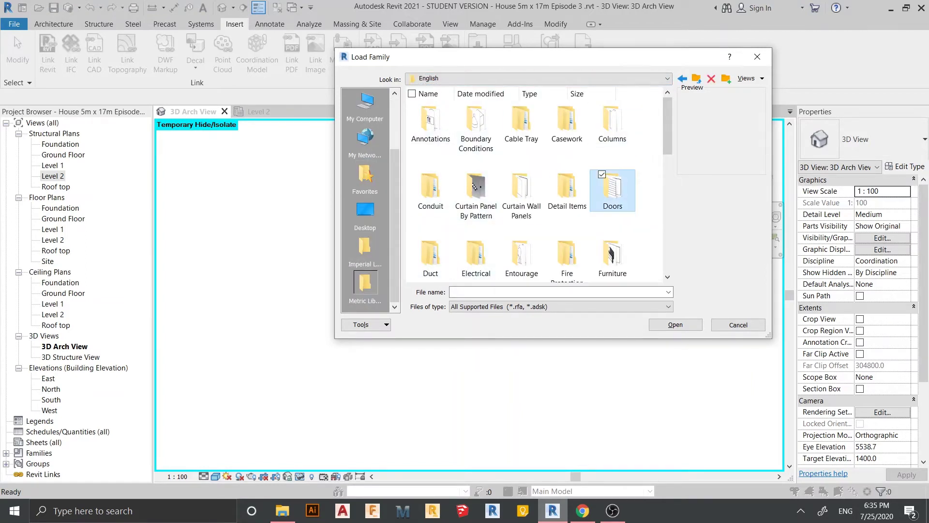
double_click(430, 186)
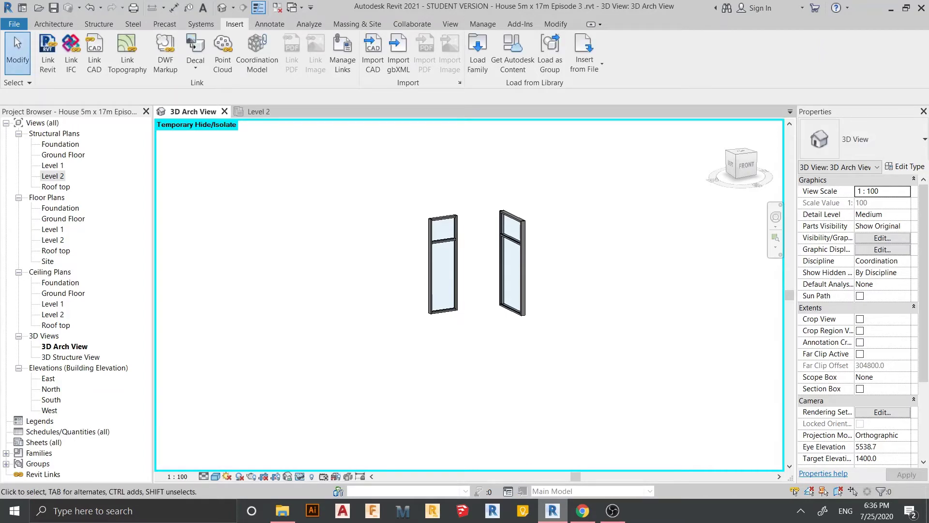
Change one Level 2 Storefront strip's lower glass panel to M_Door-Curtain-Wall-Single-Glass.
scroll(494, 295, up, 2)
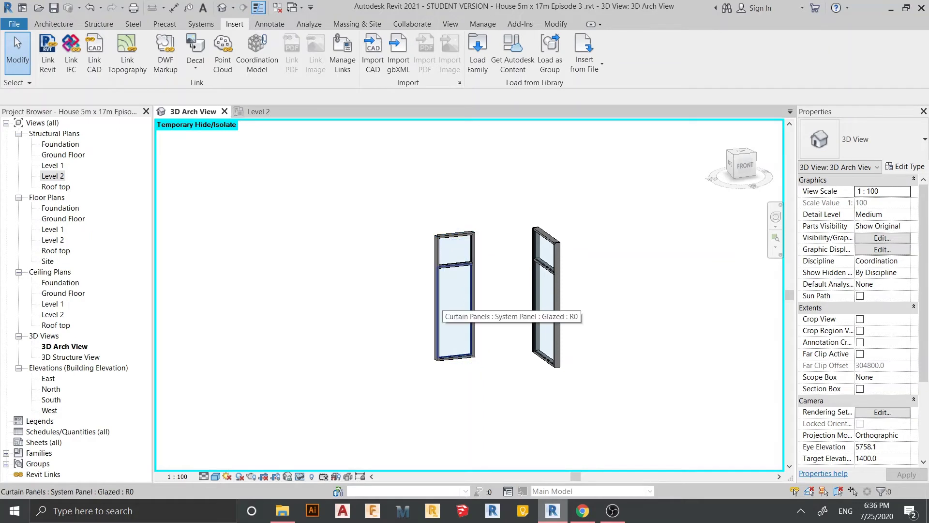
click(448, 305)
scroll(478, 286, up, 2)
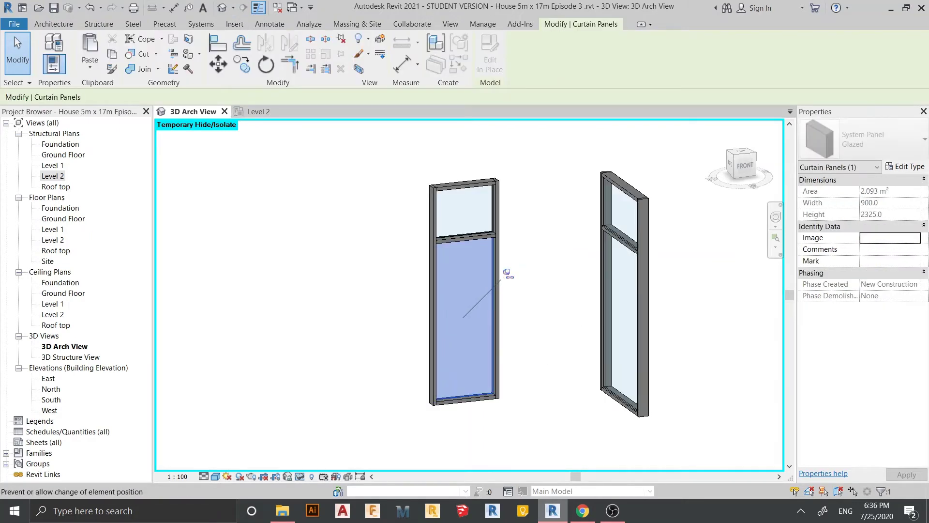
scroll(507, 273, up, 1)
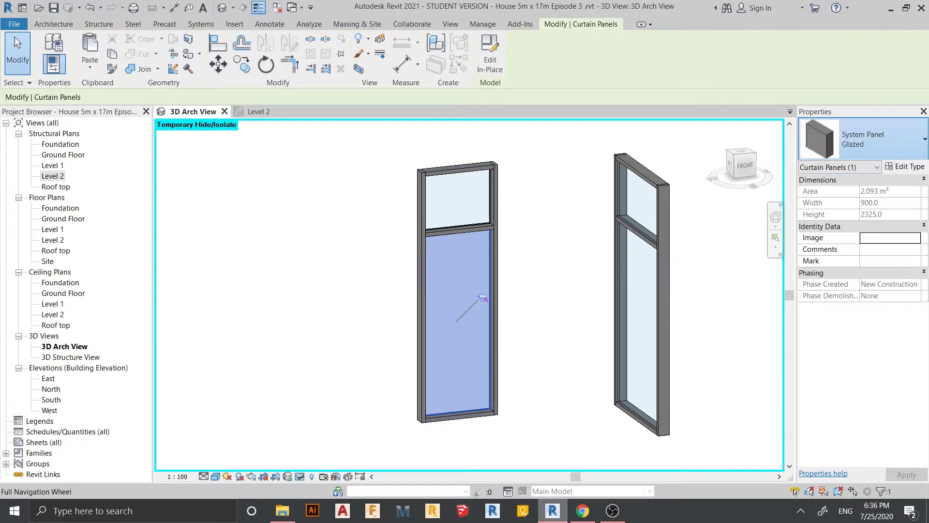
click(866, 141)
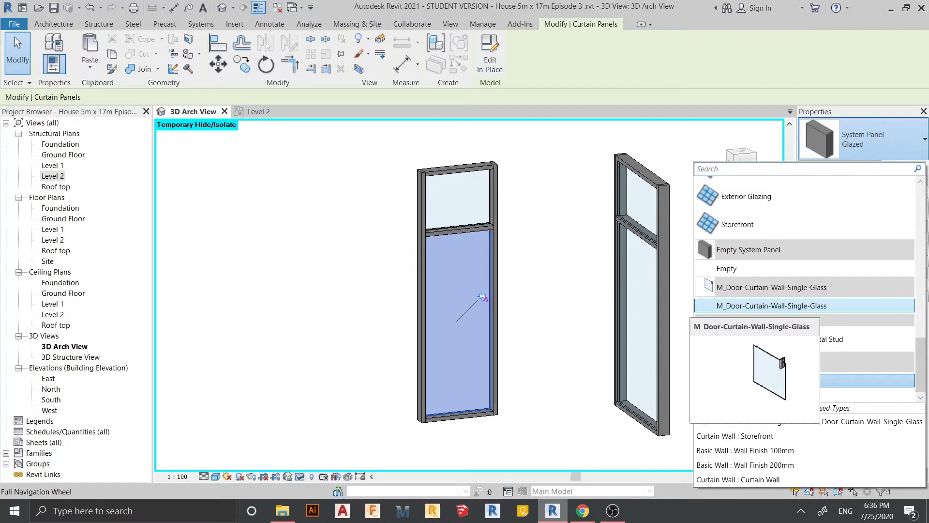
key(Return)
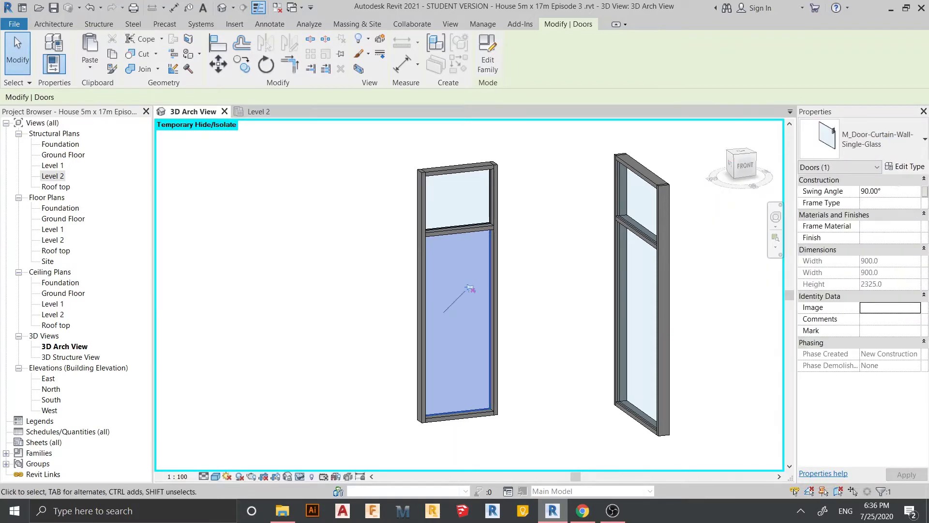
key(Escape)
Set the view's detail level to Fine.
click(204, 476)
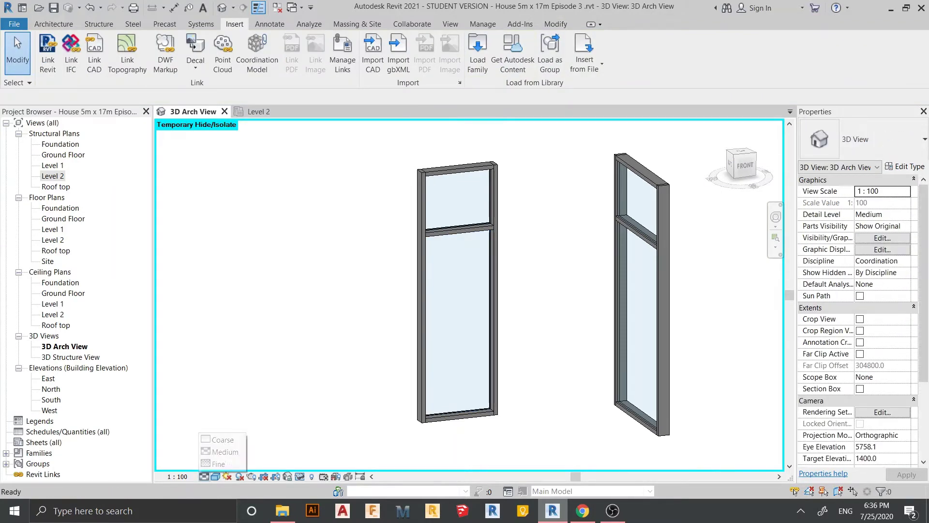
click(218, 463)
scroll(414, 321, up, 3)
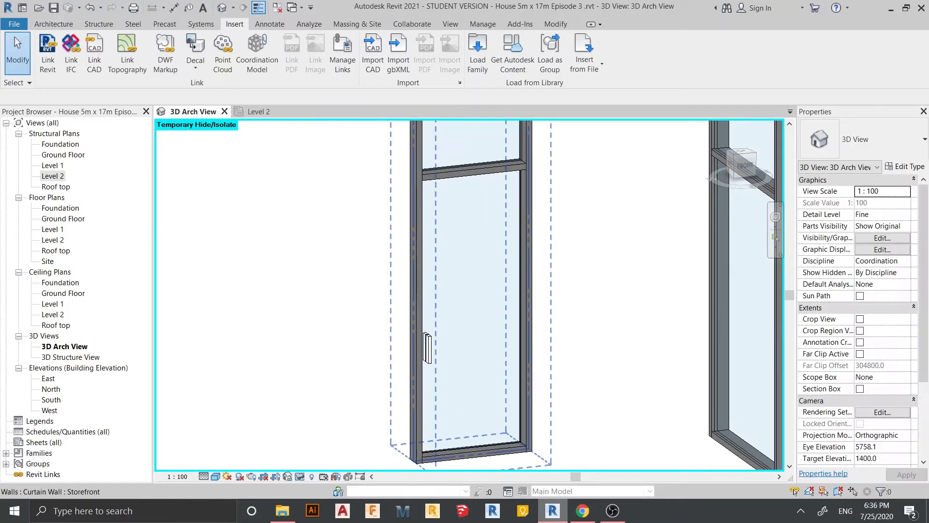
scroll(414, 322, up, 3)
scroll(414, 322, down, 5)
Orbit and zoom to frame both curtain walls, facing the strip without the door.
mouse_move(414, 322)
shift+middle_down()
mouse_move(484, 291)
mouse_move(659, 242)
shift+middle_up()
key(z)
key(f)
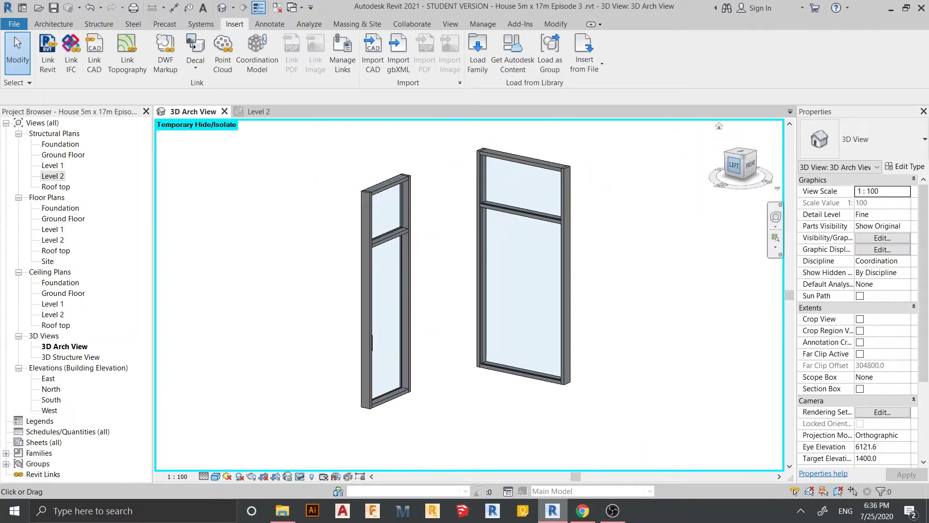
middle_drag(465, 290, 465, 339)
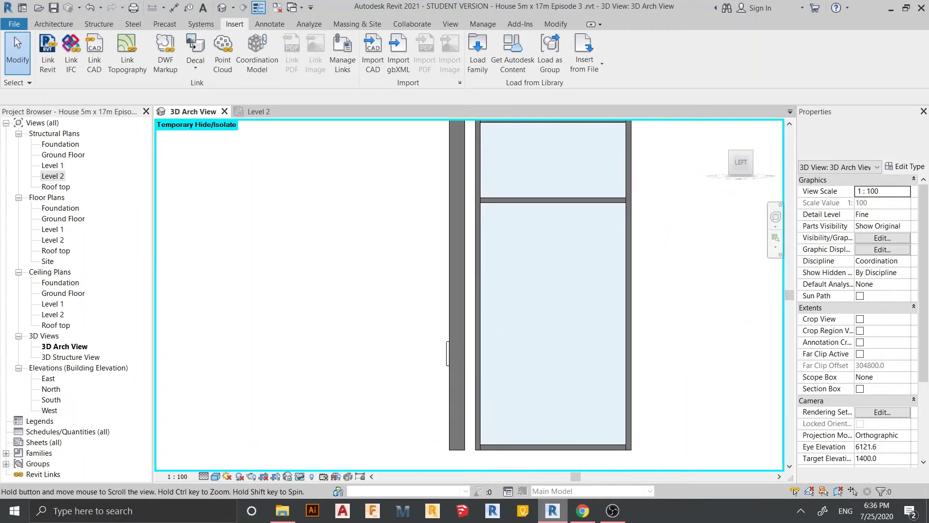
middle_drag(533, 290, 402, 320)
scroll(402, 319, down, 2)
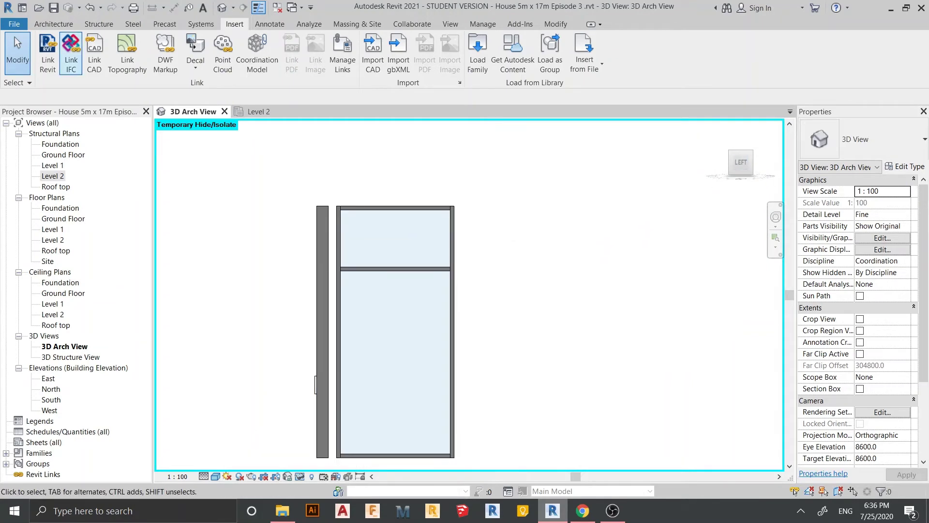
click(54, 24)
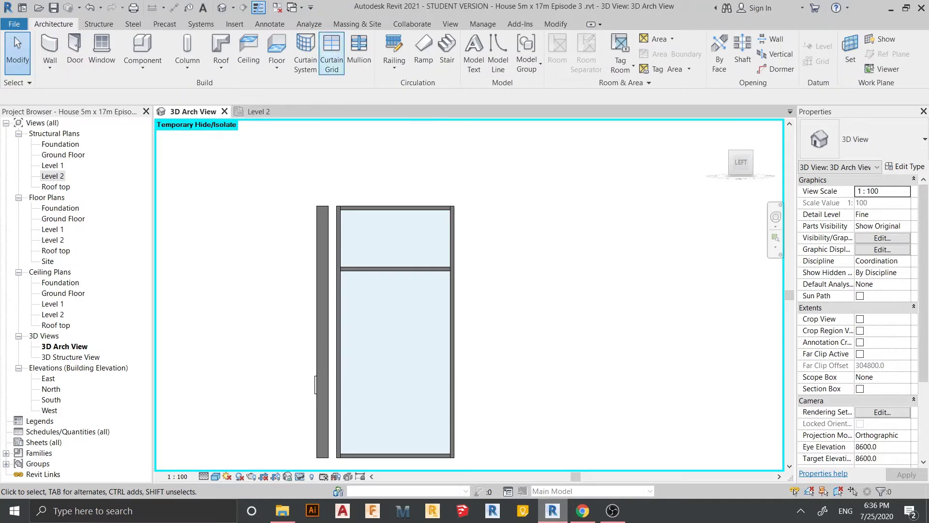
Place a vertical curtain grid line at the second strip's midpoint, making 750/750 halves.
click(332, 53)
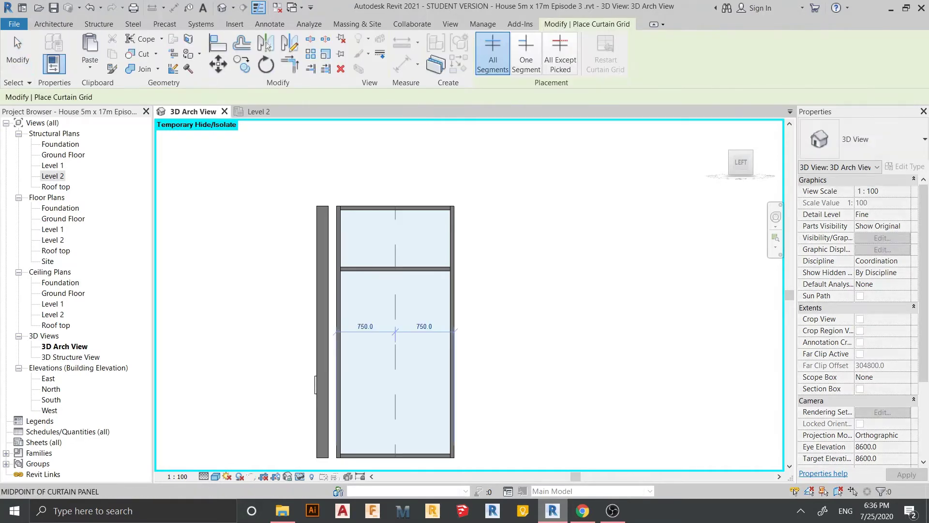
click(395, 332)
key(Escape)
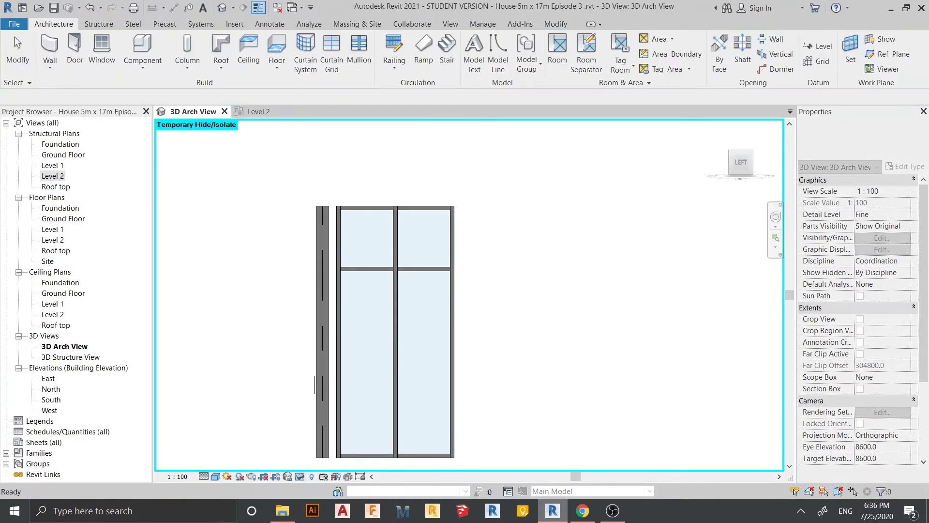
scroll(495, 239, down, 1)
mouse_move(359, 348)
shift+middle_down()
mouse_move(327, 344)
mouse_move(385, 258)
shift+middle_up()
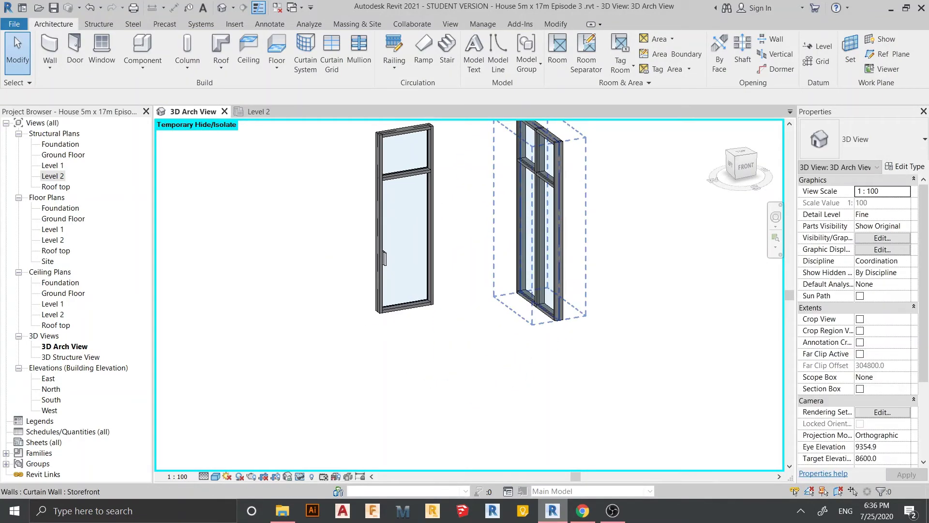
Unhide all elements, orbit around the whole house in 3D, then return to the Level 2 plan.
key(h)
key(r)
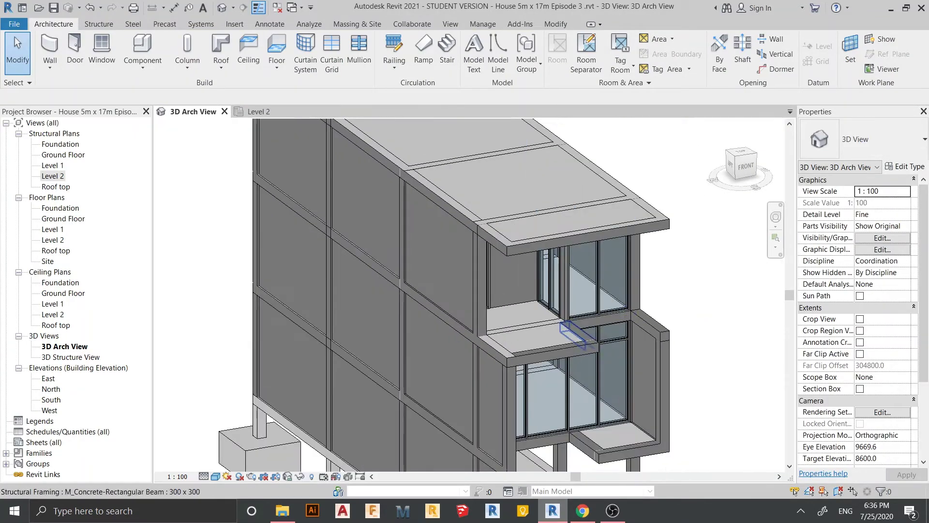
mouse_move(385, 258)
shift+middle_down()
mouse_move(339, 271)
mouse_move(547, 295)
mouse_move(530, 324)
mouse_move(465, 315)
shift+middle_up()
scroll(547, 296, down, 3)
scroll(530, 324, up, 2)
scroll(484, 319, up, 2)
scroll(484, 319, up, 1)
mouse_move(393, 343)
shift+middle_down()
mouse_move(455, 378)
mouse_move(457, 339)
mouse_move(532, 348)
shift+middle_up()
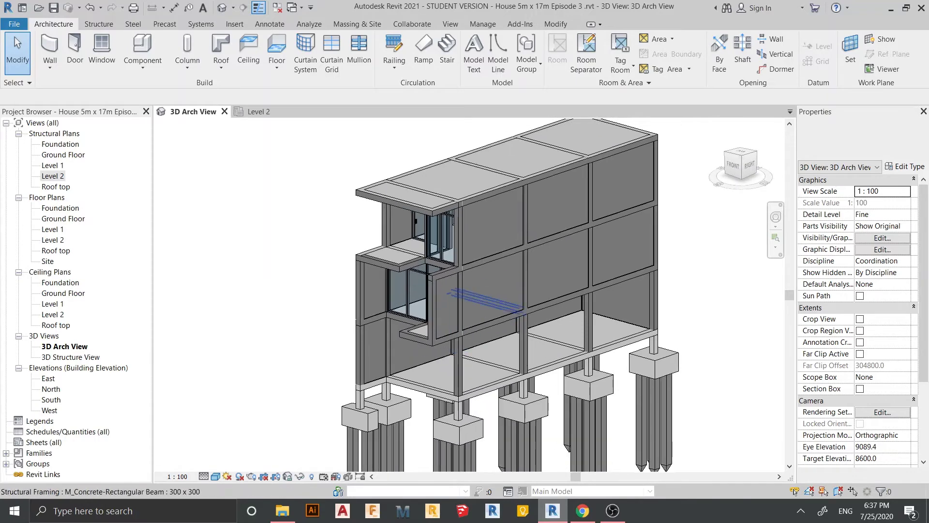
scroll(506, 272, up, 3)
key(ctrl+Tab)
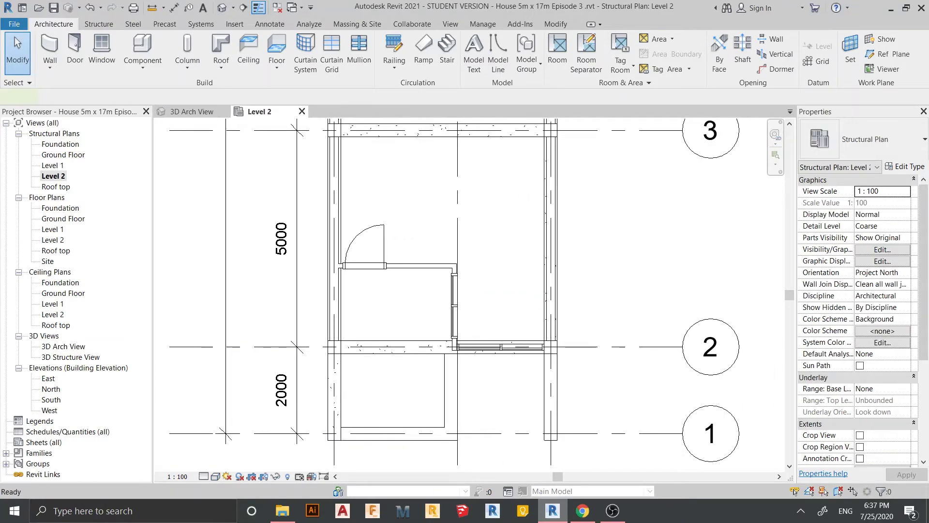
Draw a 700 mm Storefront curtain wall on Level 2 starting from the side wall end near grid 2.
key(w)
key(a)
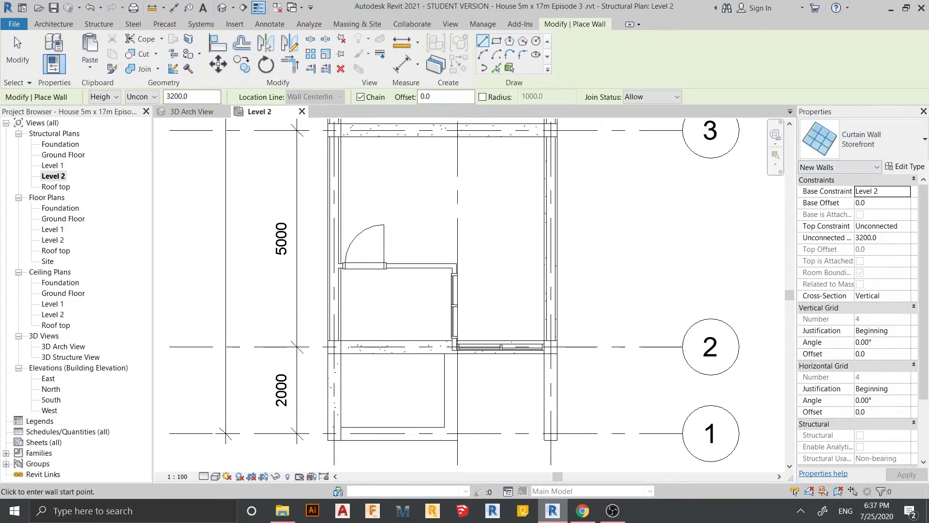
scroll(534, 351, up, 4)
click(572, 324)
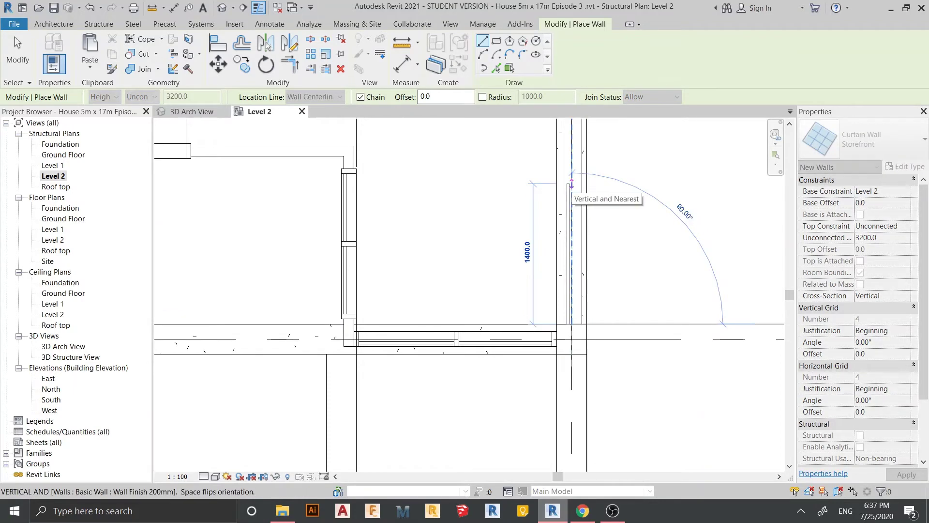
text(700)
key(Return)
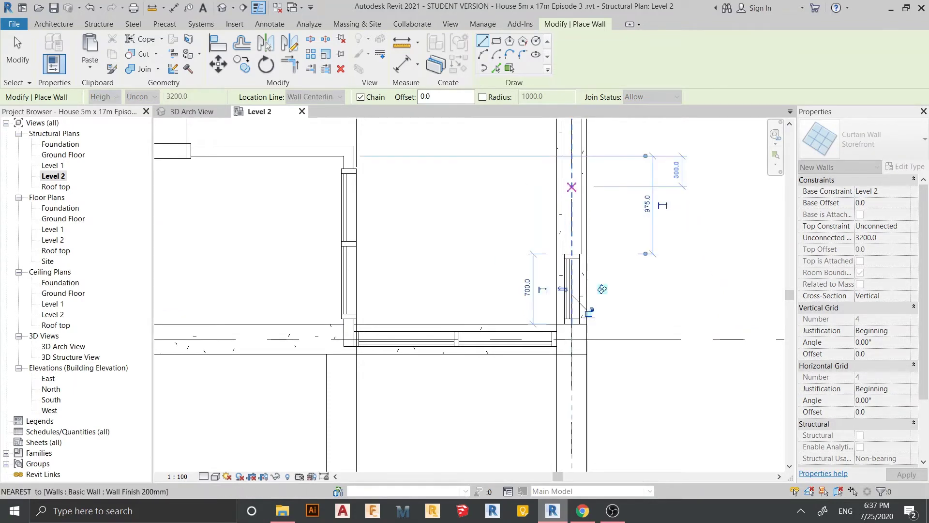
key(Escape)
key(Escape)
scroll(611, 266, down, 1)
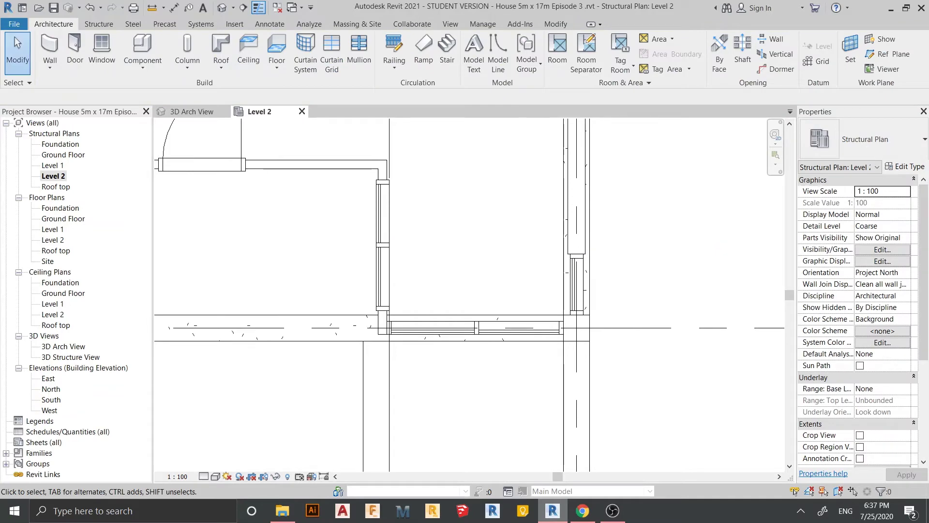
click(577, 284)
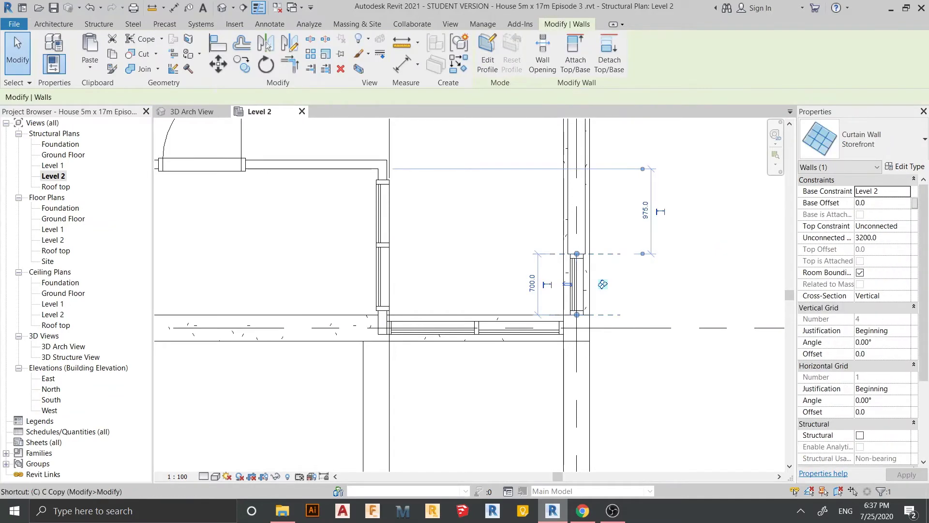
Copy the 700 mm storefront strip 5000 from grid 2 to grid 3 with Constrain on.
key(o)
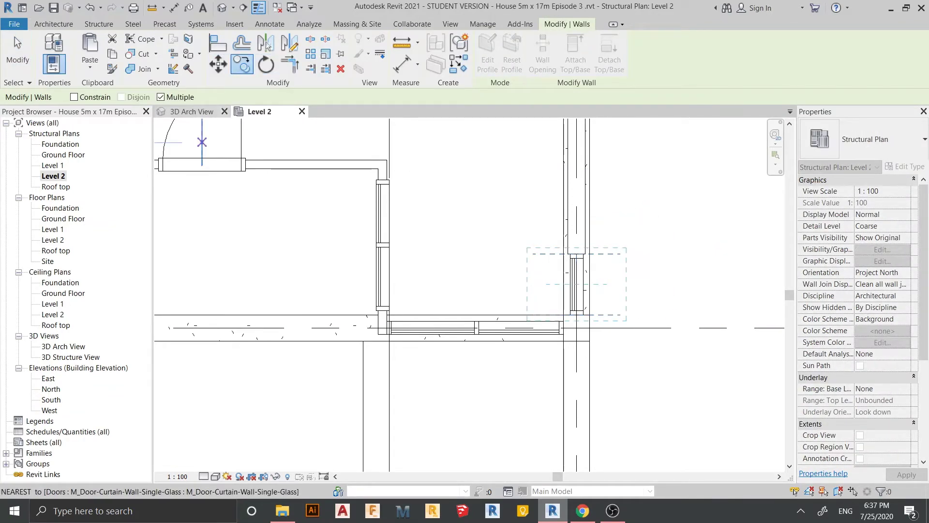
click(74, 97)
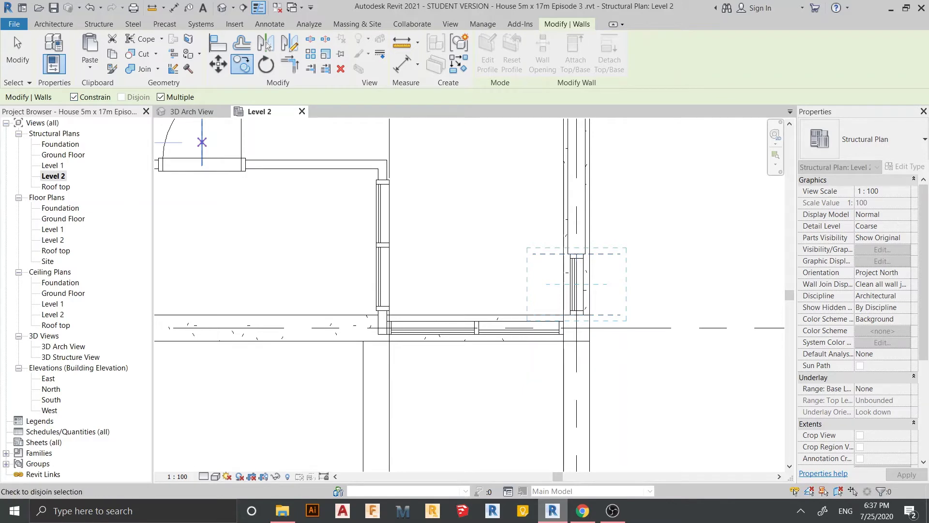
scroll(436, 290, down, 2)
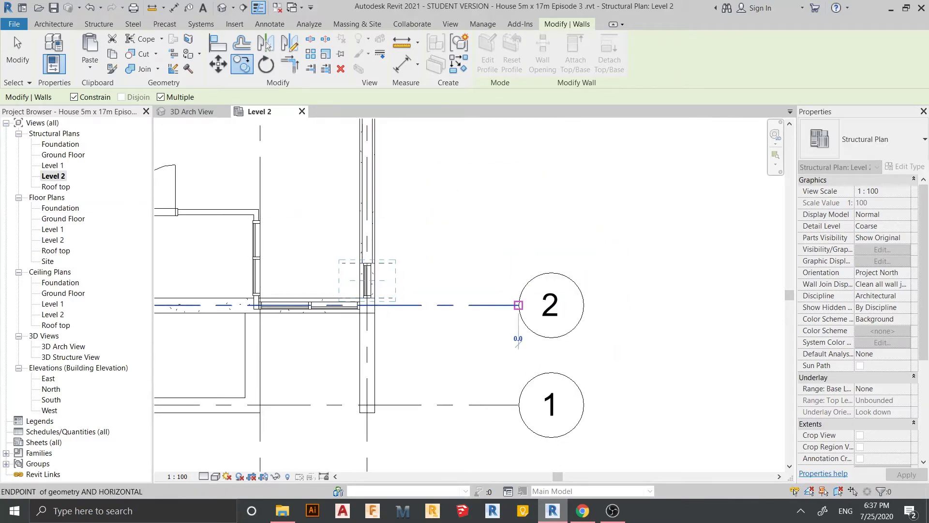
click(518, 305)
scroll(513, 296, down, 1)
scroll(510, 271, down, 2)
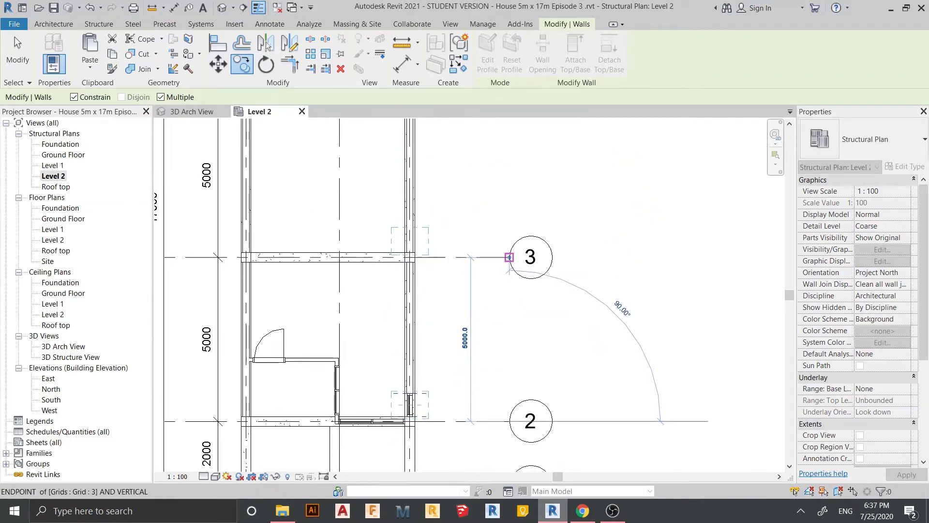
click(510, 257)
key(Escape)
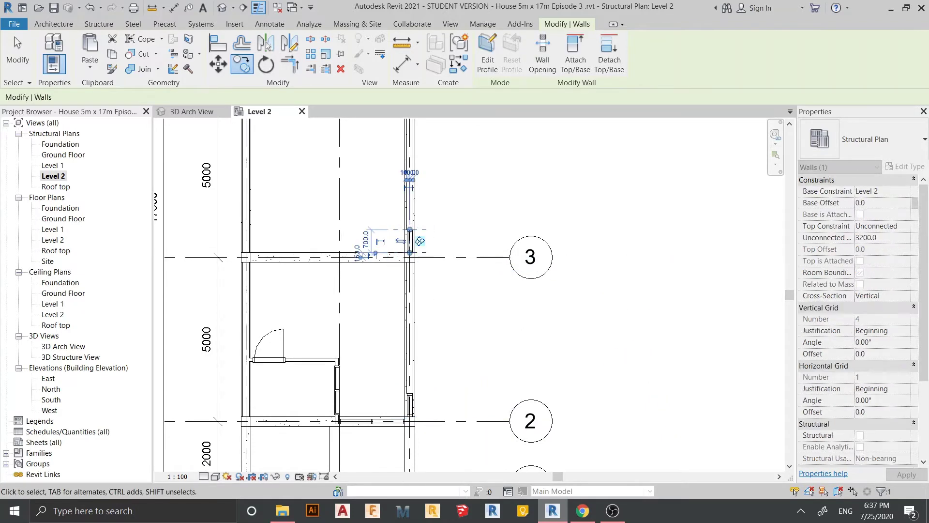
scroll(417, 275, up, 1)
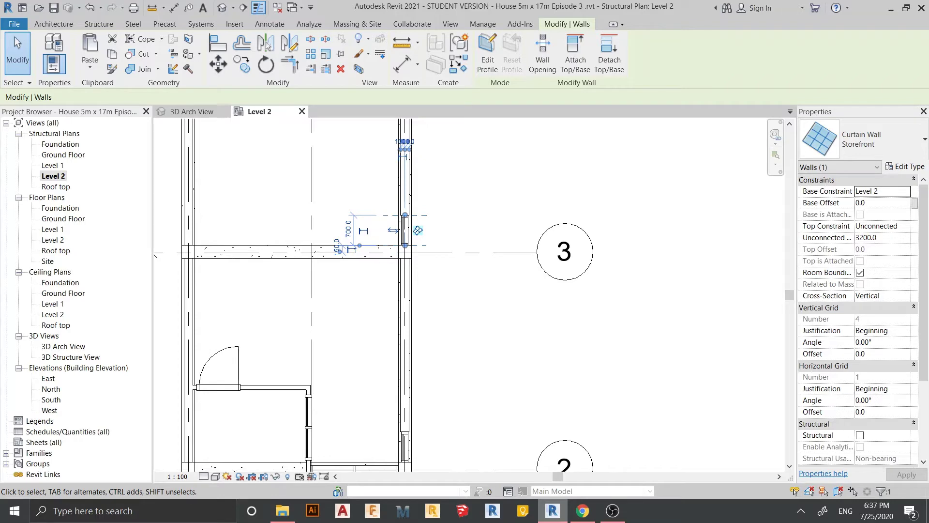
Mirror the copied strip across grid 3 to form a matching pair.
key(m)
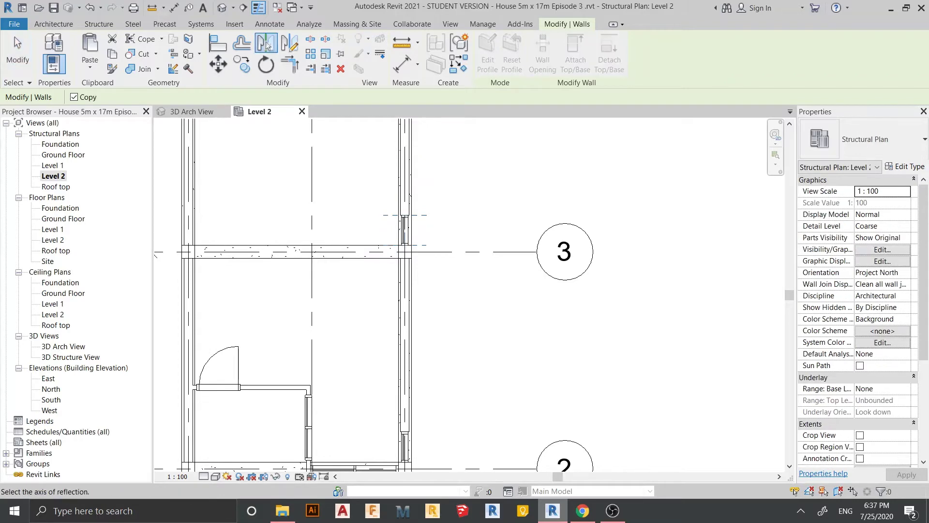
scroll(454, 304, up, 1)
click(484, 223)
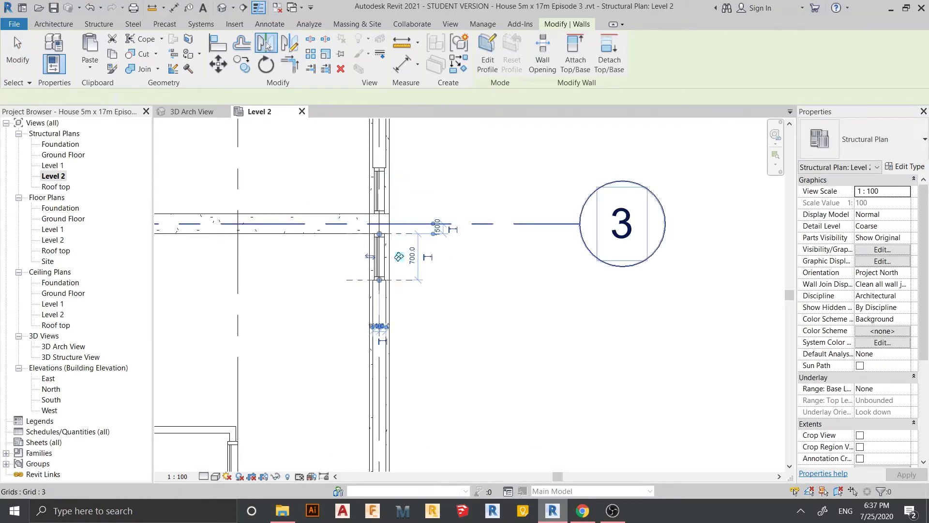
key(Escape)
key(Escape)
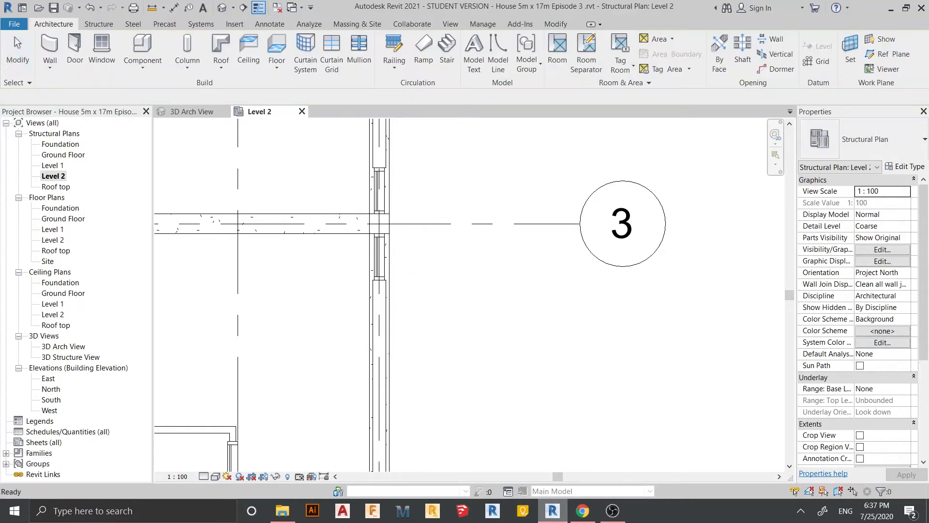
click(380, 256)
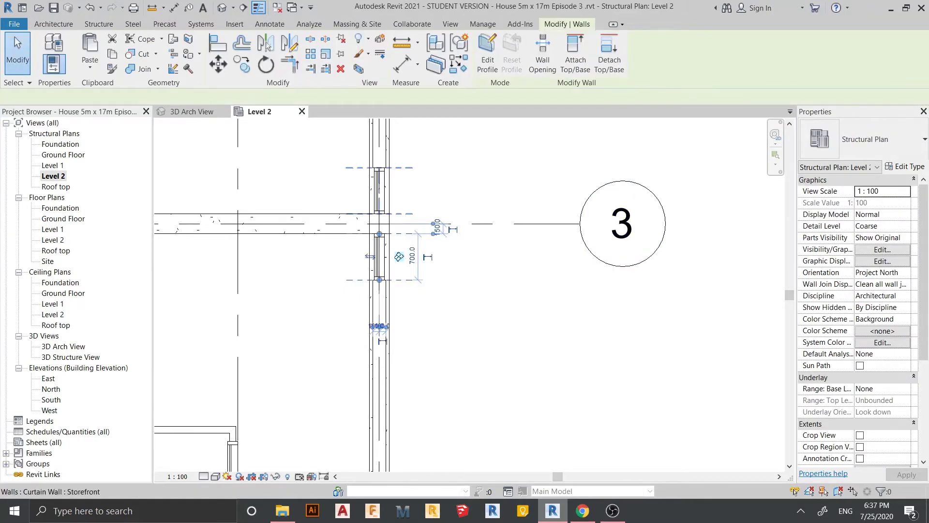
scroll(445, 274, down, 3)
scroll(445, 273, down, 2)
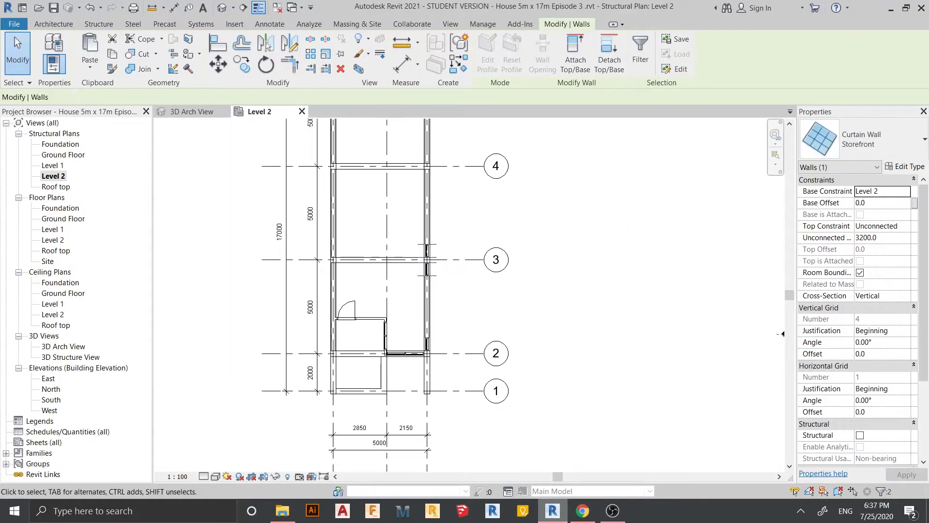
Clear the selection, tile the Level 2 plan and 3D Arch View, and zoom all to fit.
mouse_move(783, 334)
middle_down()
mouse_move(720, 367)
mouse_move(712, 339)
mouse_move(683, 327)
mouse_move(687, 339)
middle_up()
click(709, 341)
scroll(709, 341, down, 2)
key(w)
key(t)
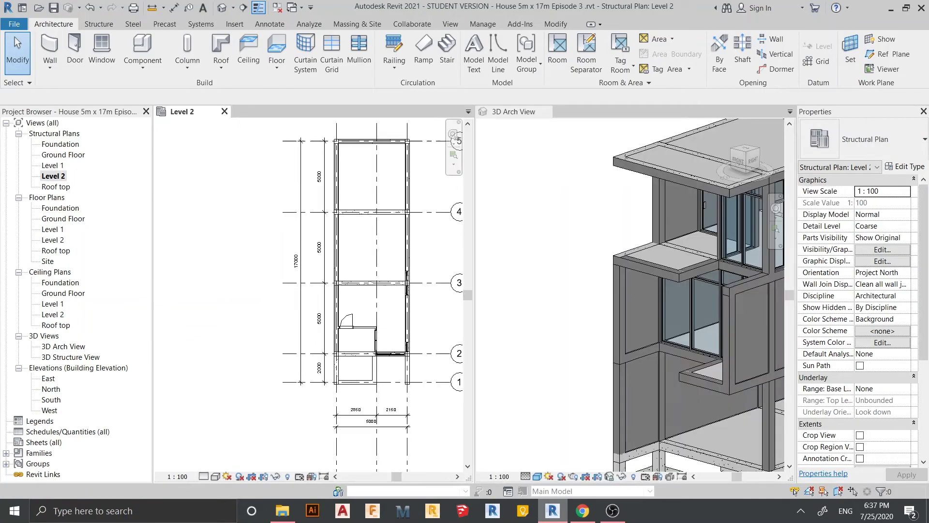
key(z)
key(a)
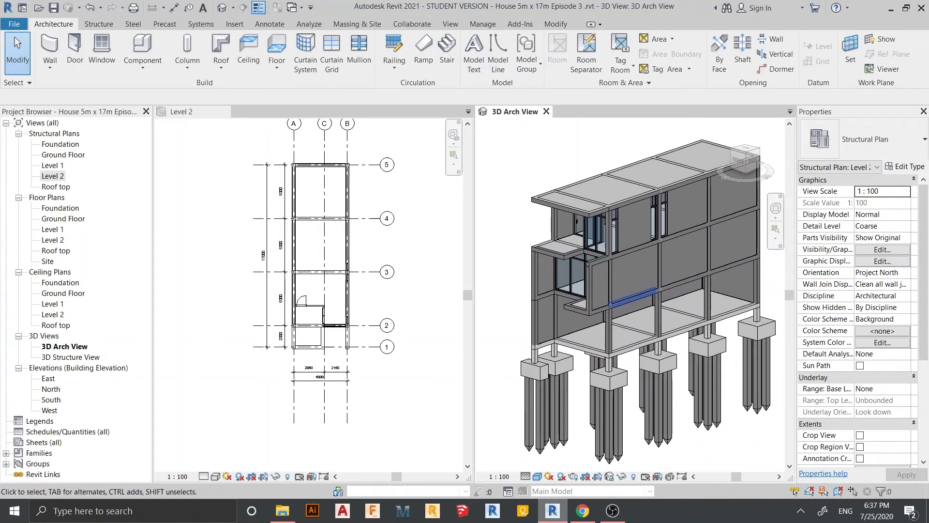
Zoom into grid 3 to check the new strips and make the Level 2 plan active.
scroll(639, 223, up, 2)
scroll(639, 223, up, 1)
scroll(639, 222, up, 1)
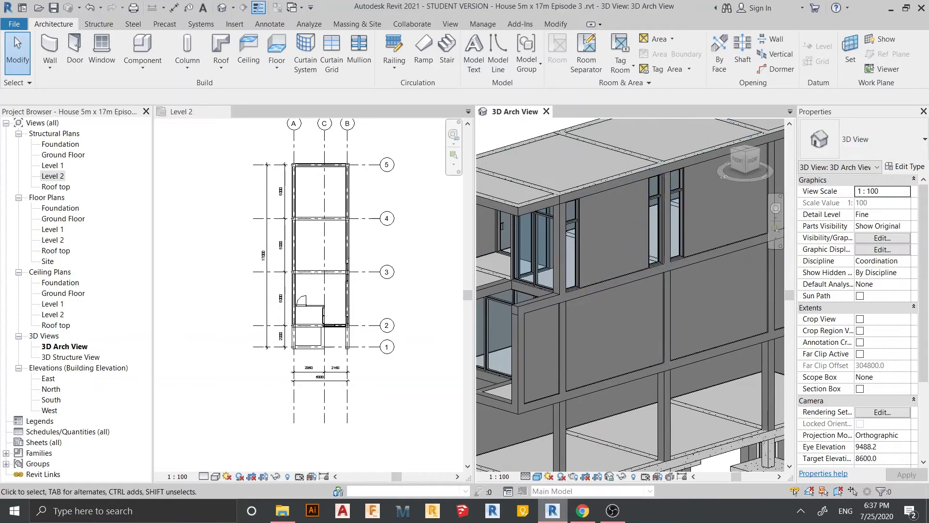
scroll(349, 268, up, 4)
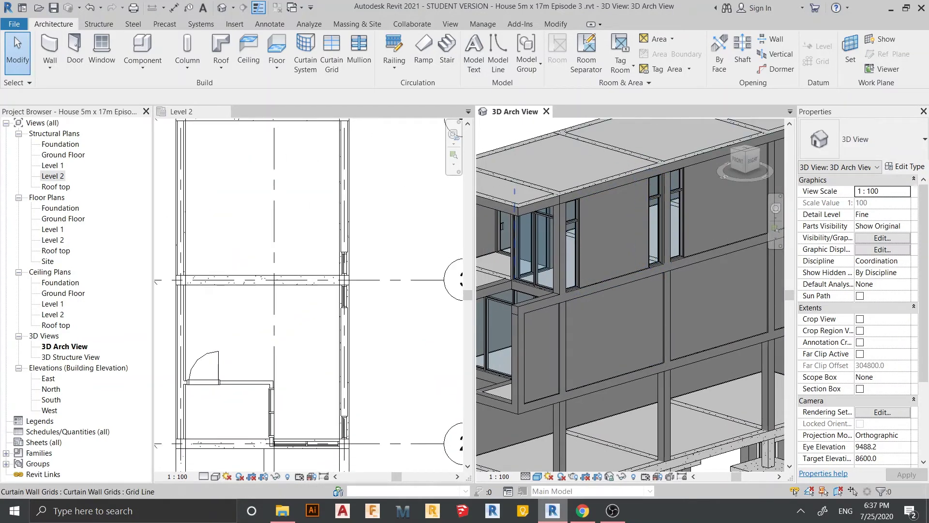
scroll(344, 286, up, 2)
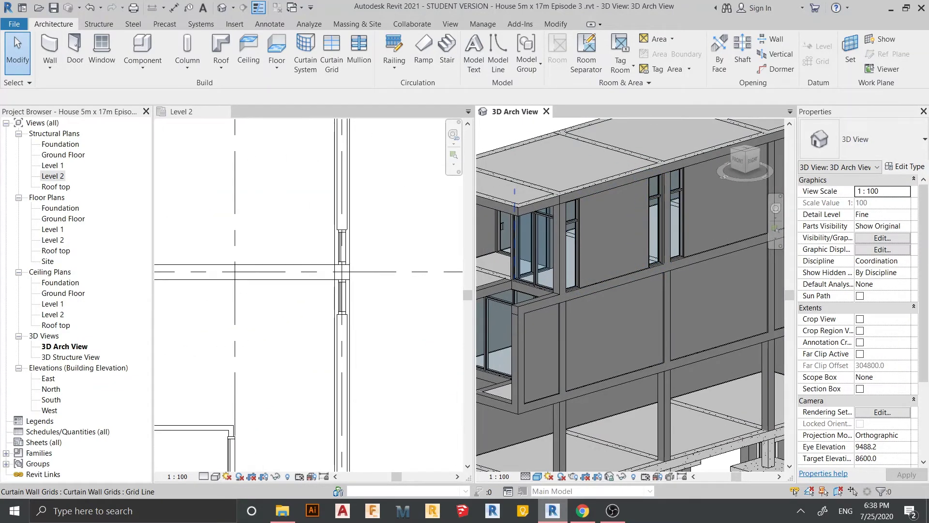
scroll(352, 295, up, 2)
click(352, 295)
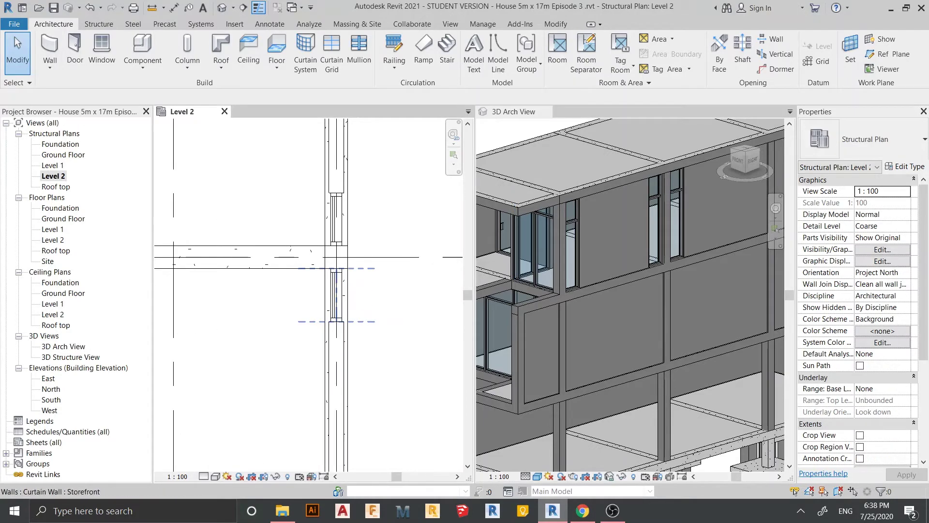
Select both grid 3 storefront strips and start a copy, then cancel it.
click(359, 295)
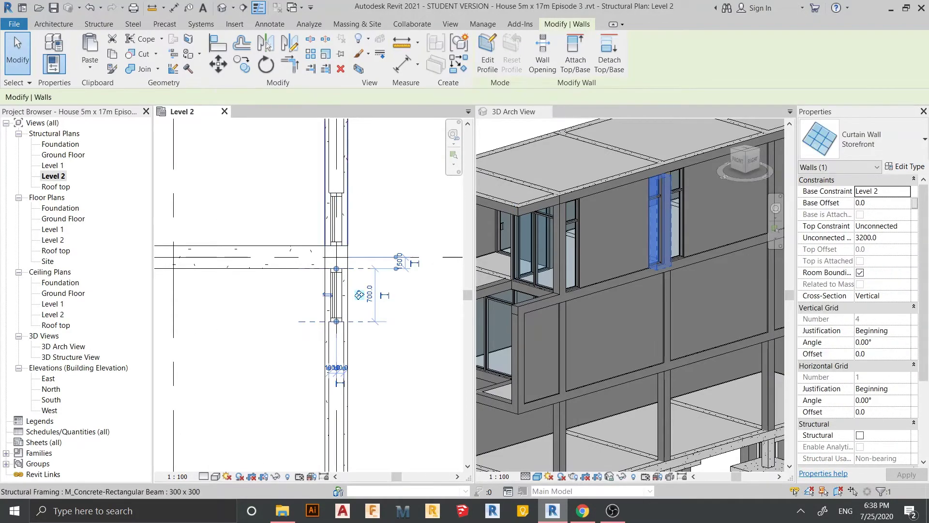
ctrl+click(337, 348)
scroll(339, 309, down, 3)
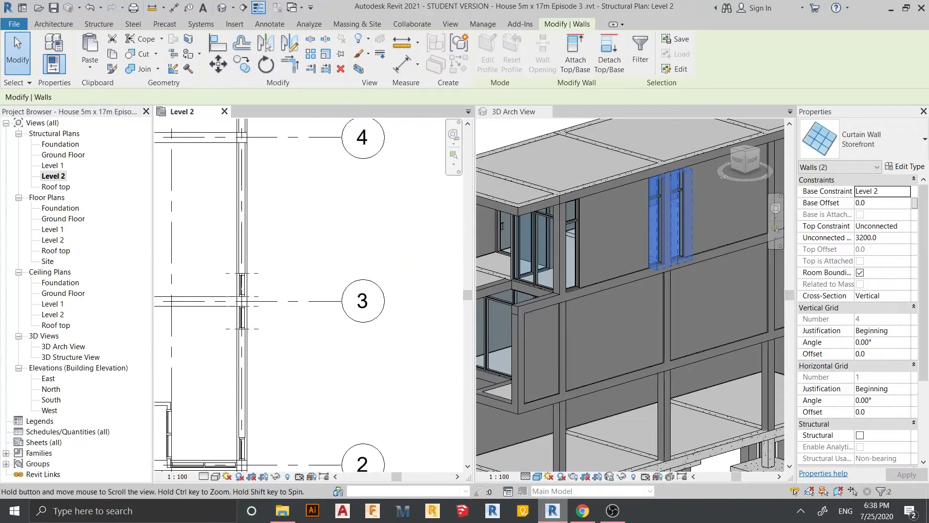
key(c)
key(o)
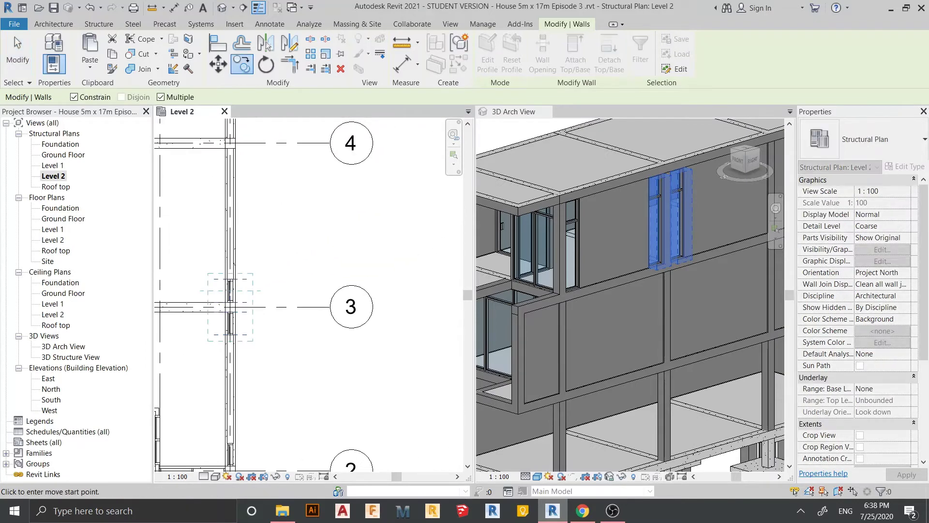
scroll(271, 308, down, 2)
key(Escape)
key(Escape)
key(ctrl+Tab)
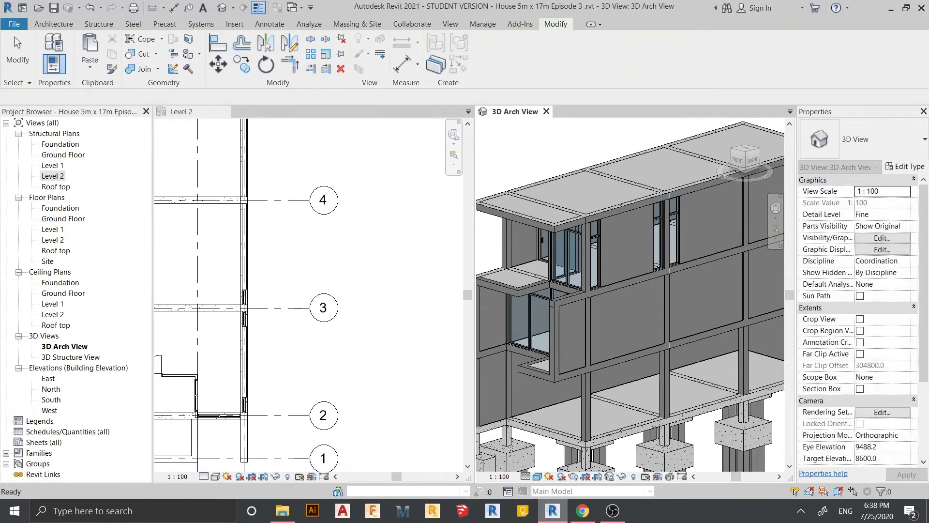
scroll(250, 317, up, 2)
scroll(246, 319, up, 2)
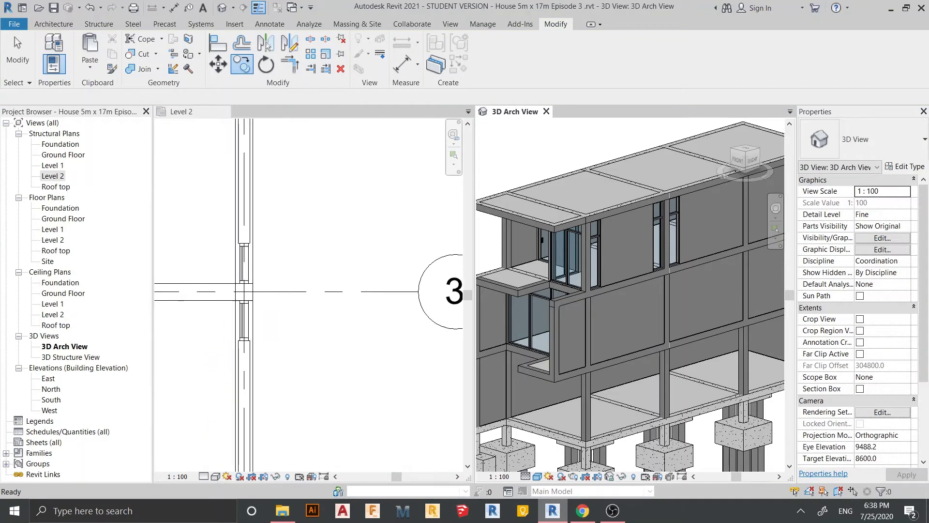
scroll(247, 320, up, 2)
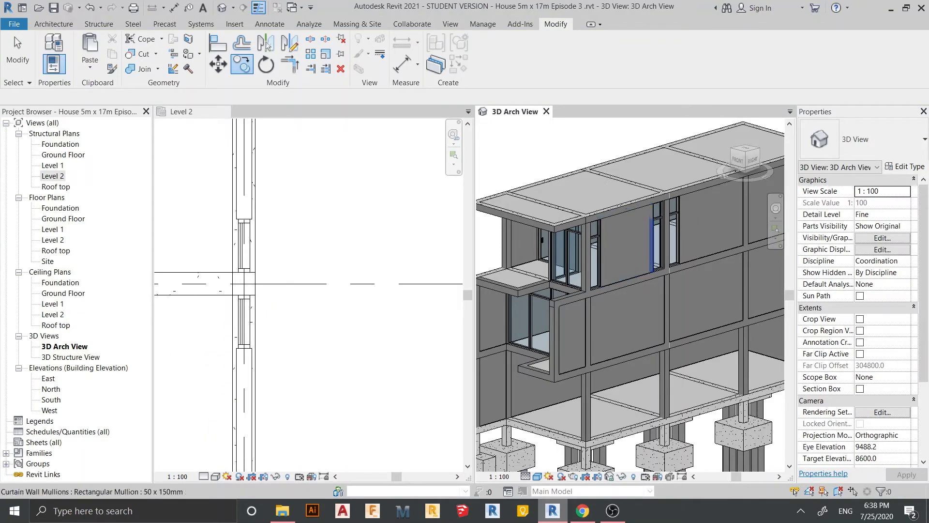
key(Escape)
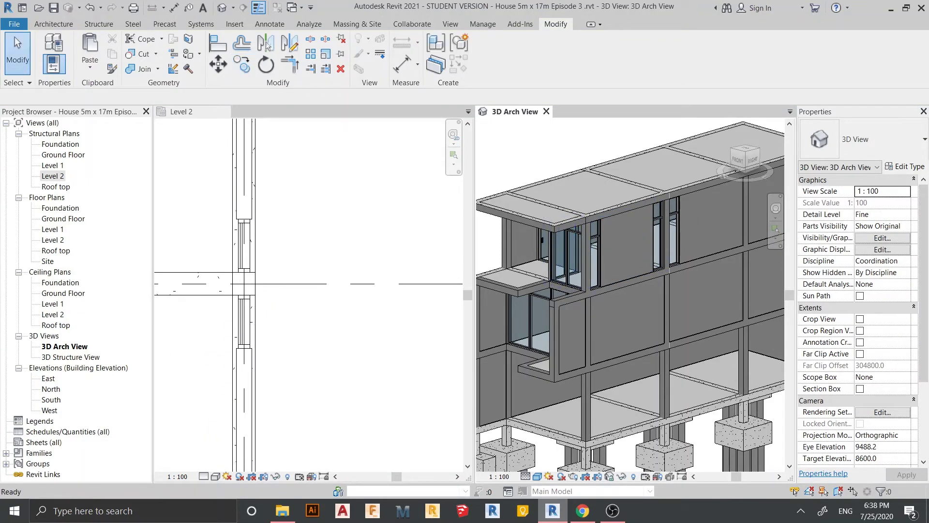
Reselect both grid 3 storefront strips and copy them from grid 3 to grid 4.
click(234, 242)
scroll(234, 242, up, 1)
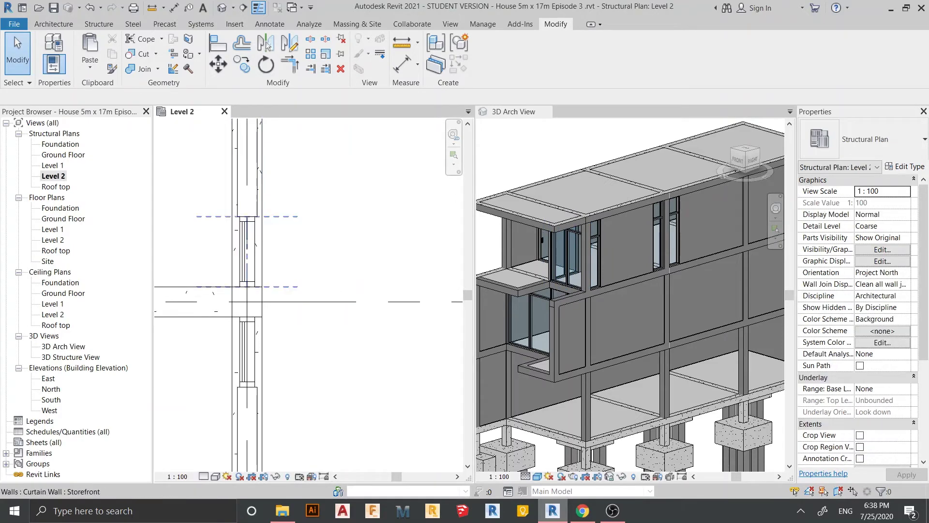
click(277, 251)
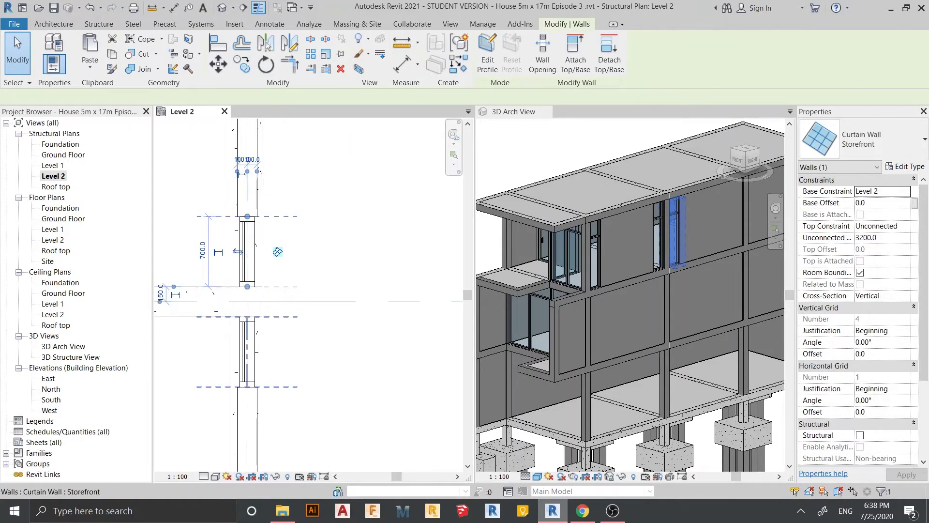
ctrl+click(247, 352)
scroll(310, 290, down, 2)
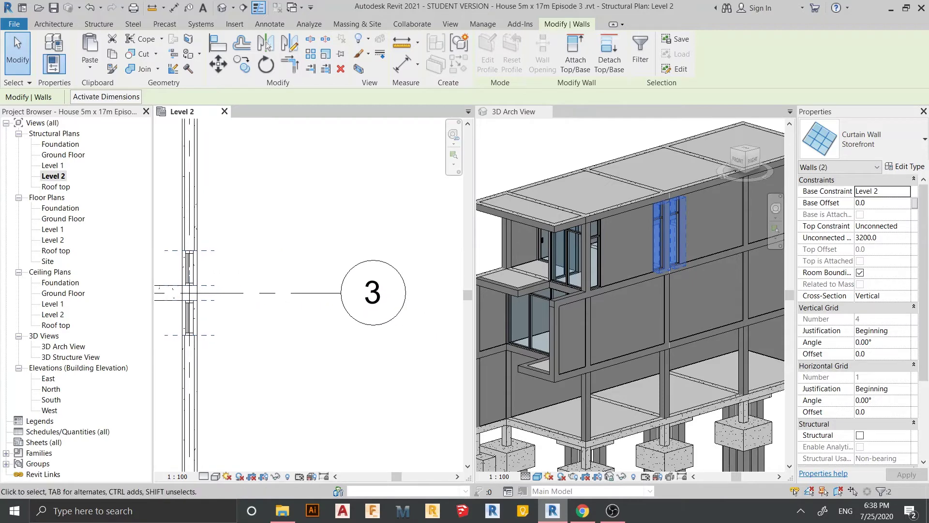
key(c)
key(o)
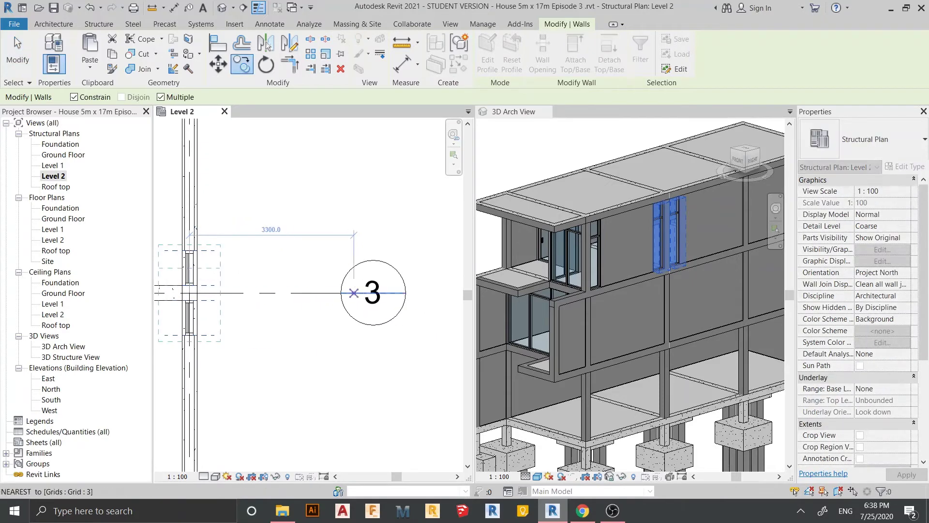
click(341, 293)
scroll(344, 281, down, 1)
scroll(348, 262, down, 1)
scroll(352, 242, down, 2)
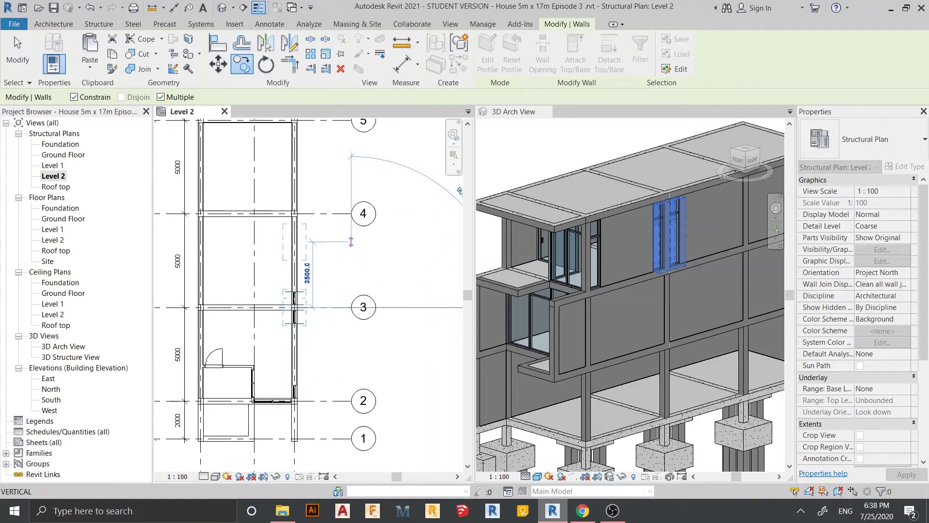
click(352, 213)
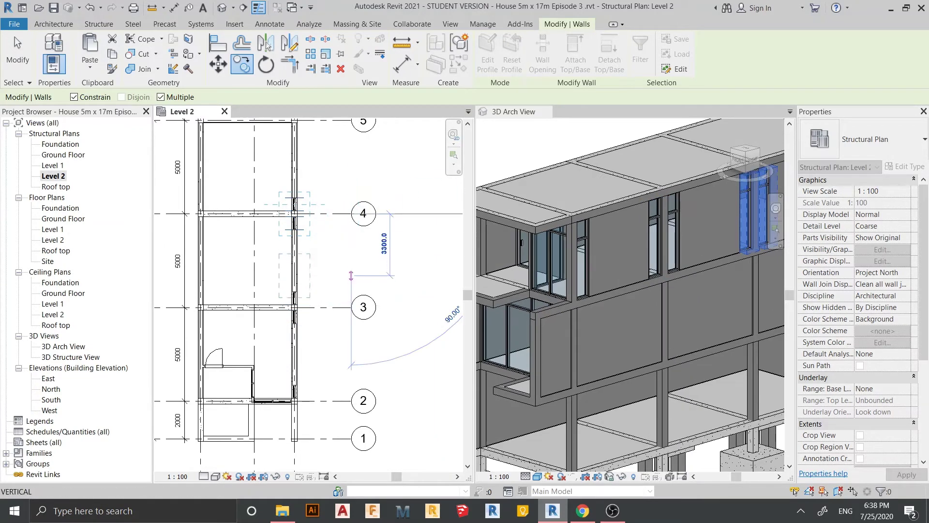
key(Escape)
key(Escape)
Select the five Level 2 storefront strips along the long side wall.
scroll(310, 291, up, 2)
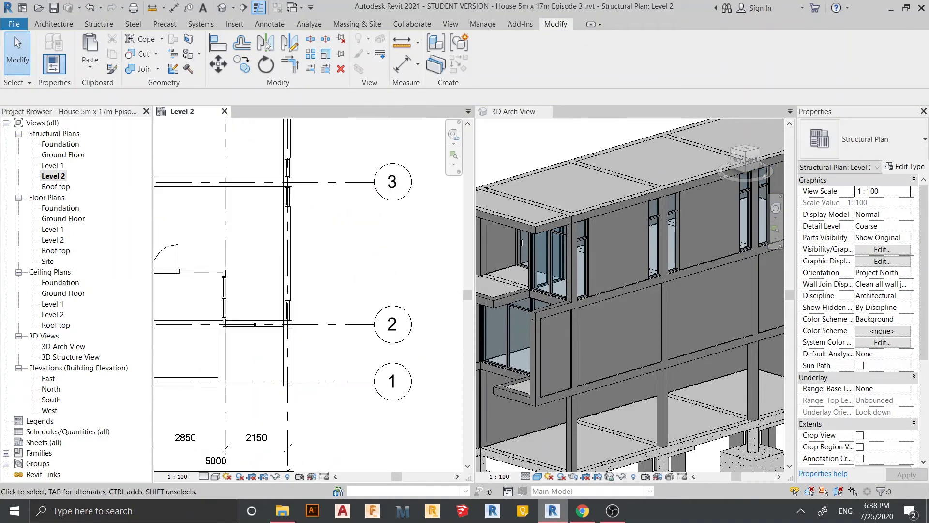
scroll(287, 310, down, 1)
scroll(288, 310, down, 1)
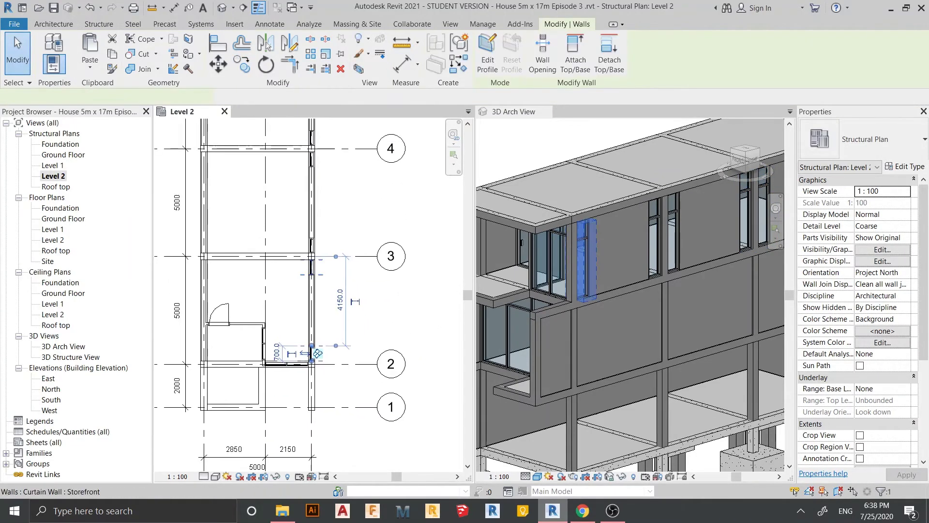
click(312, 346)
ctrl+click(312, 242)
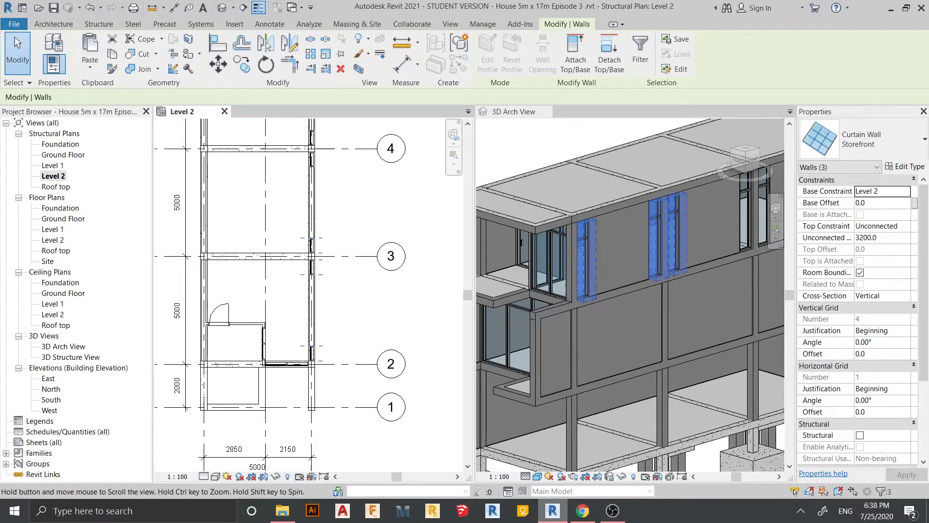
middle_drag(291, 223, 291, 313)
scroll(290, 222, up, 2)
ctrl+click(746, 213)
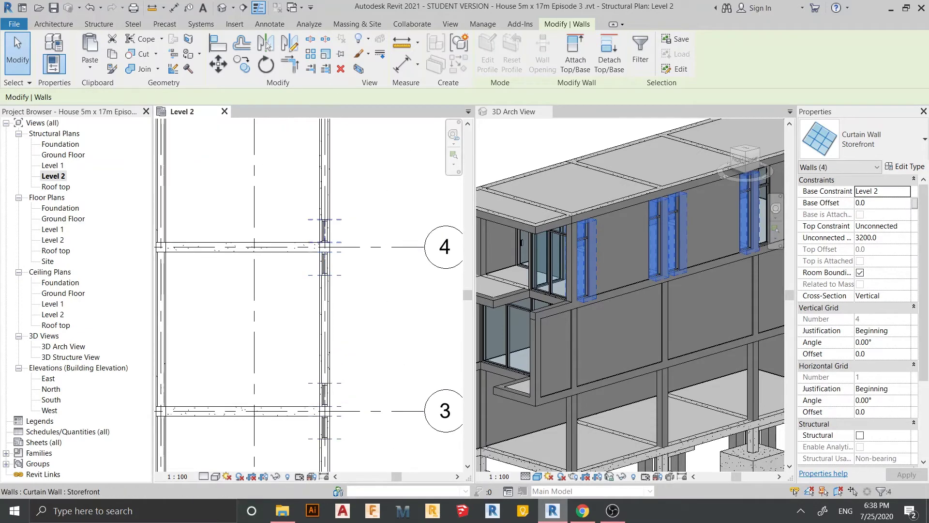
scroll(389, 304, down, 3)
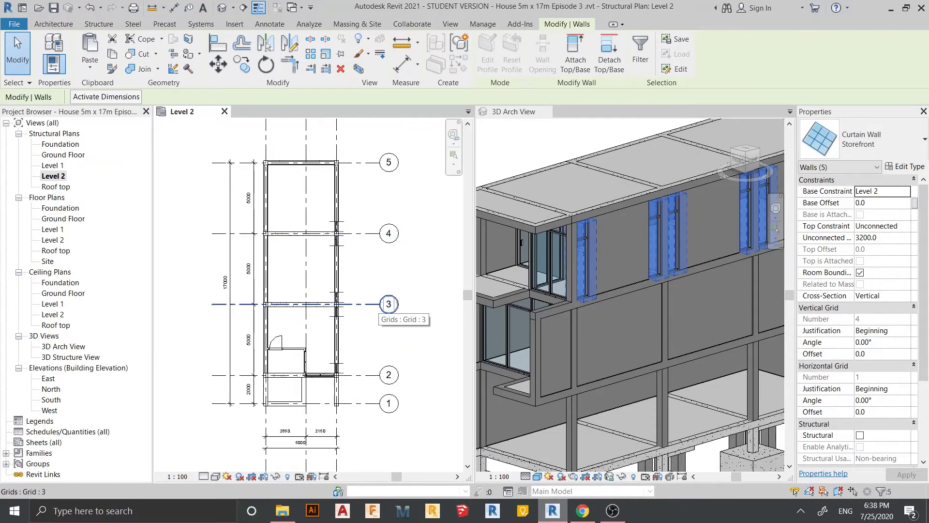
Mirror-copy them (DM) across a vertical axis drawn from the beam midpoint.
key(d)
key(m)
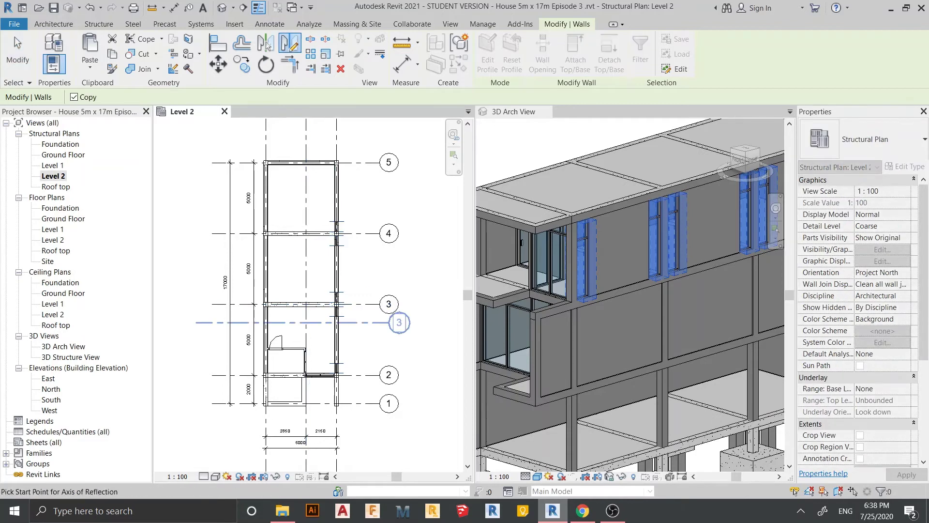
scroll(316, 183, up, 3)
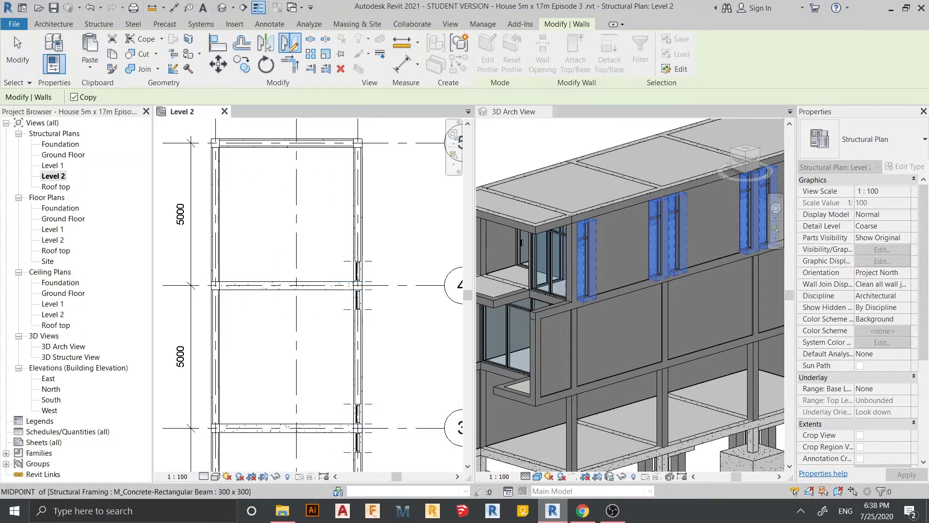
click(287, 285)
click(286, 430)
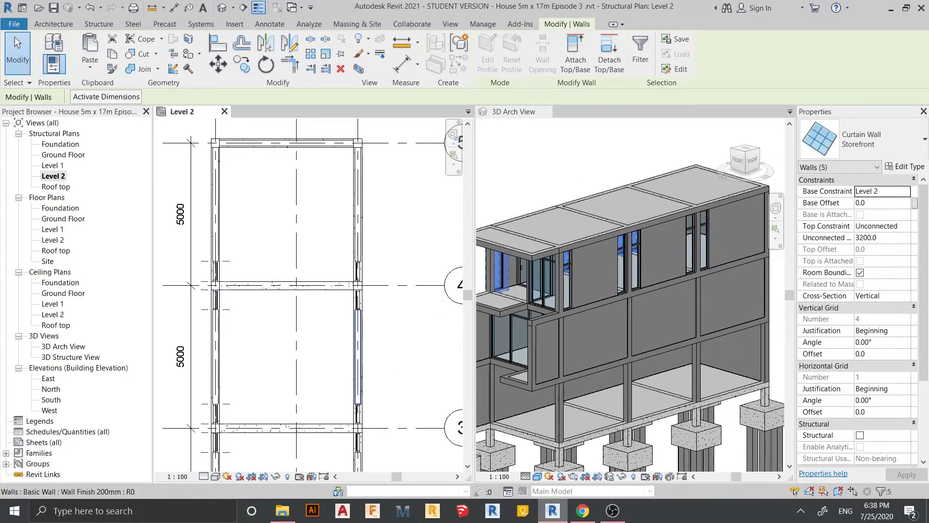
Pan around the plan to check the mirrored strips and clear the selection.
mouse_move(315, 388)
middle_down()
mouse_move(315, 211)
mouse_move(296, 280)
middle_up()
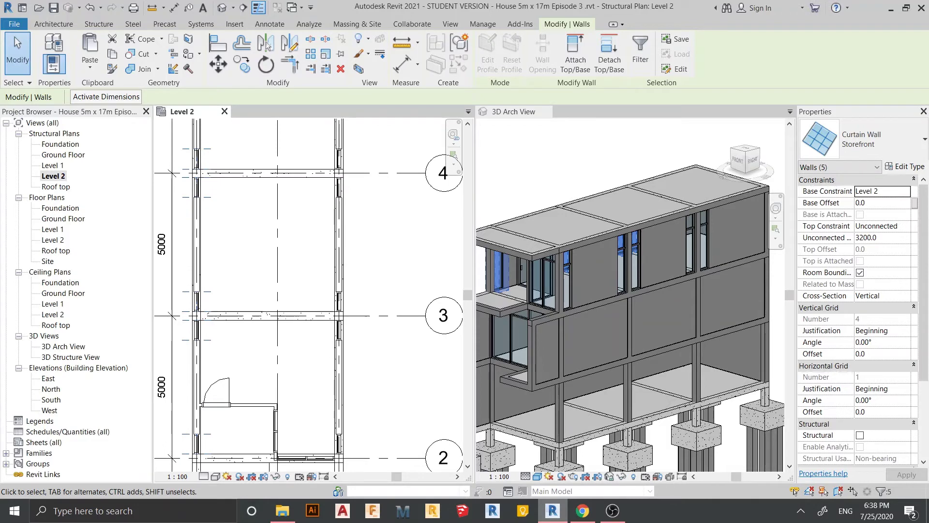
scroll(310, 291, down, 2)
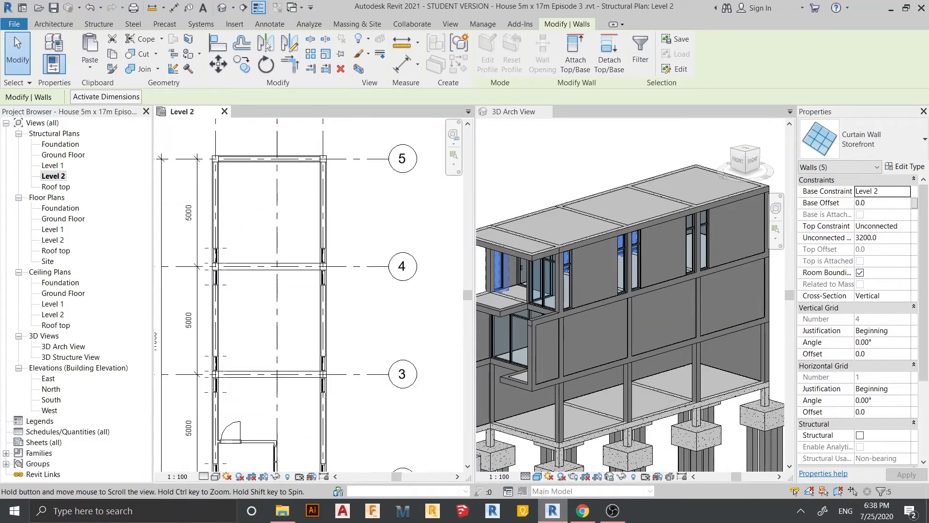
middle_drag(315, 218, 338, 300)
middle_drag(339, 338, 372, 211)
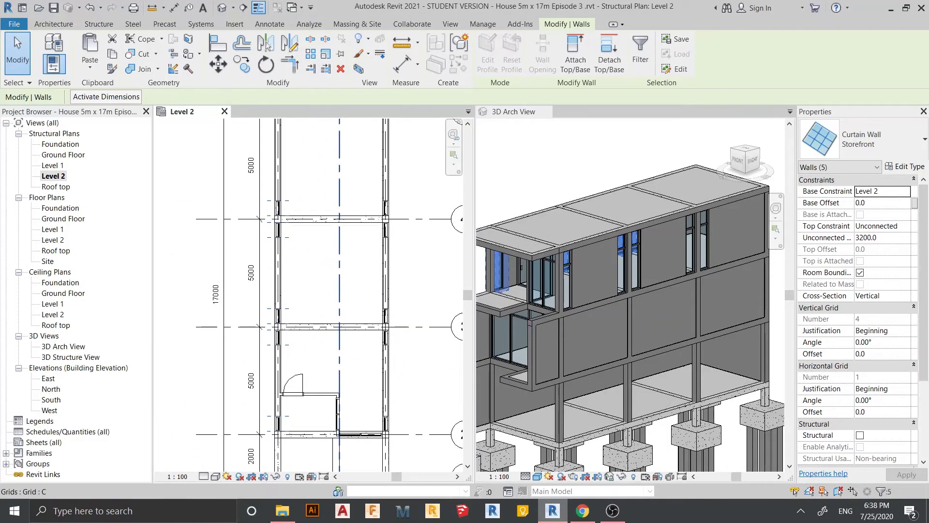
key(Escape)
scroll(558, 309, down, 2)
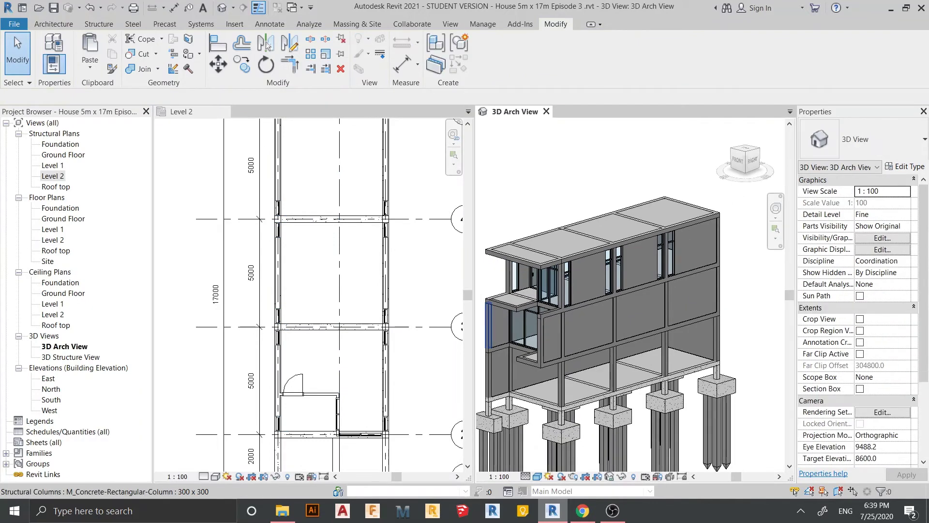
scroll(355, 354, up, 3)
scroll(354, 353, up, 3)
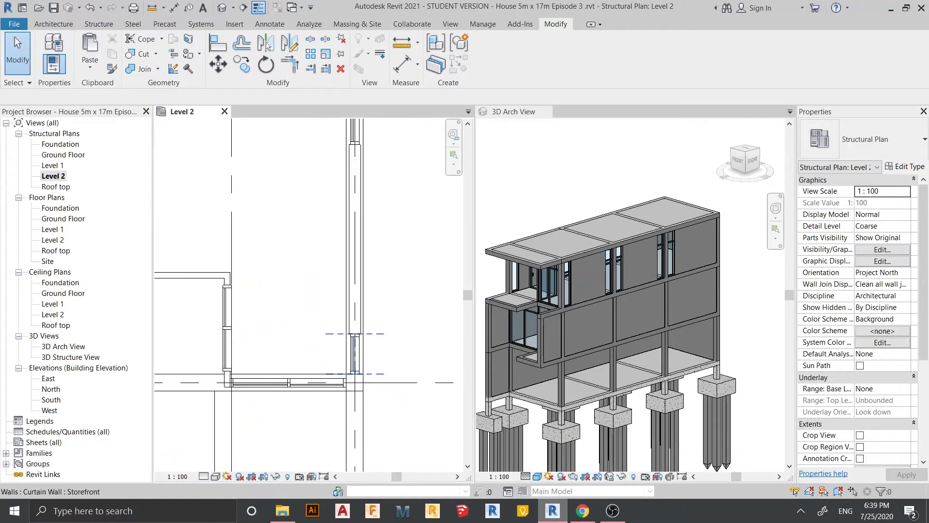
Ctrl-select the first storefront strips along one long wall.
middle_drag(355, 353, 344, 271)
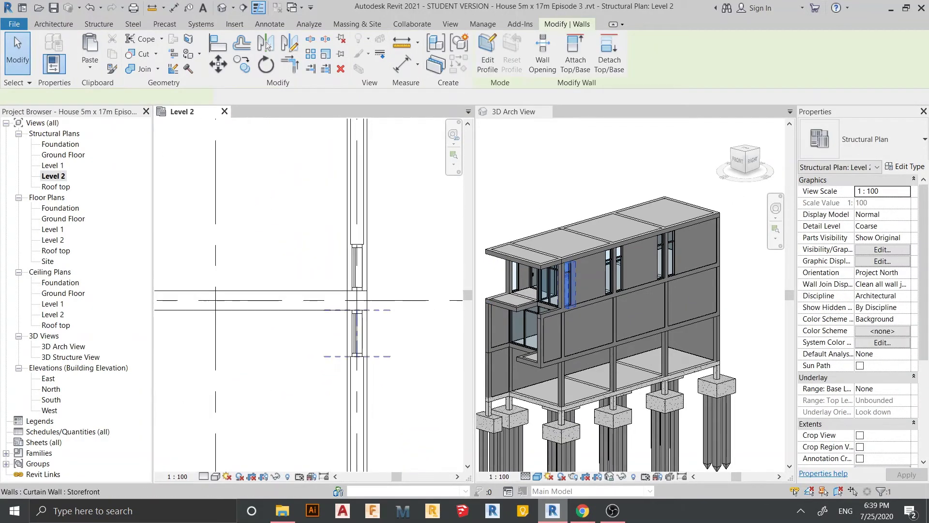
click(357, 334)
ctrl+click(356, 266)
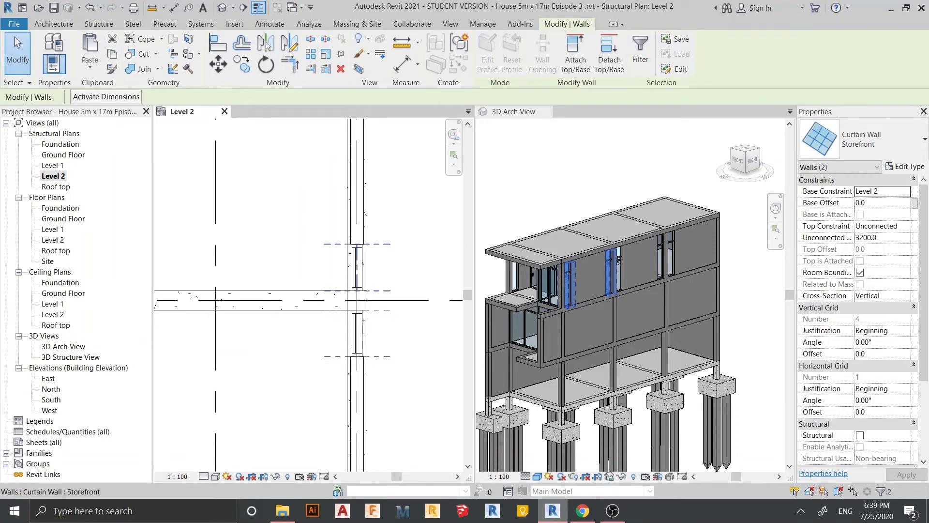
ctrl+click(357, 227)
mouse_move(357, 228)
middle_down()
mouse_move(369, 208)
mouse_move(349, 336)
middle_up()
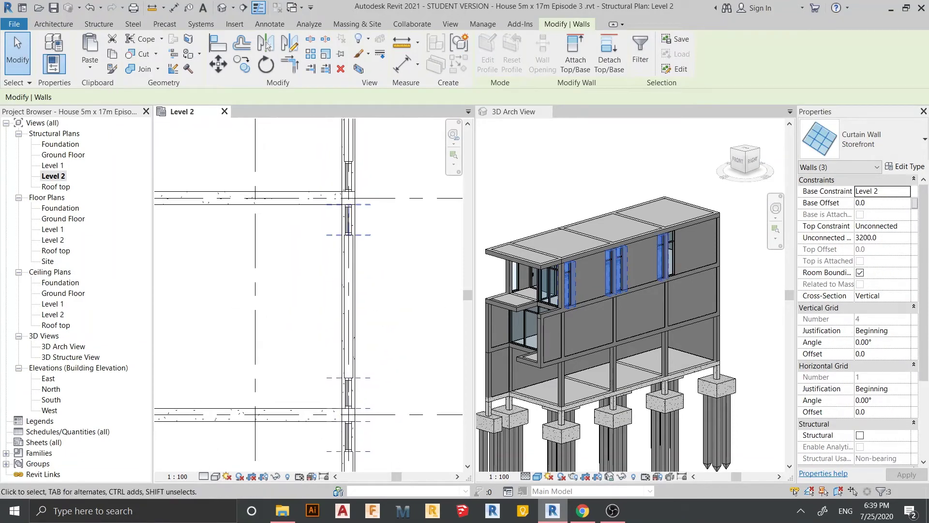
middle_drag(349, 220, 352, 310)
ctrl+click(352, 310)
scroll(352, 310, down, 3)
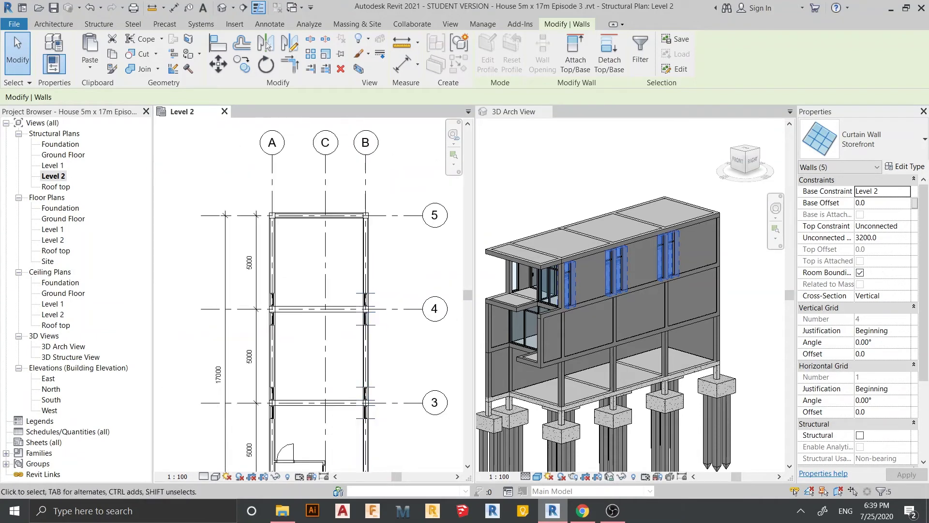
ctrl+click(352, 309)
Add the remaining strips until all ten walls are selected.
scroll(352, 309, up, 5)
scroll(345, 278, up, 2)
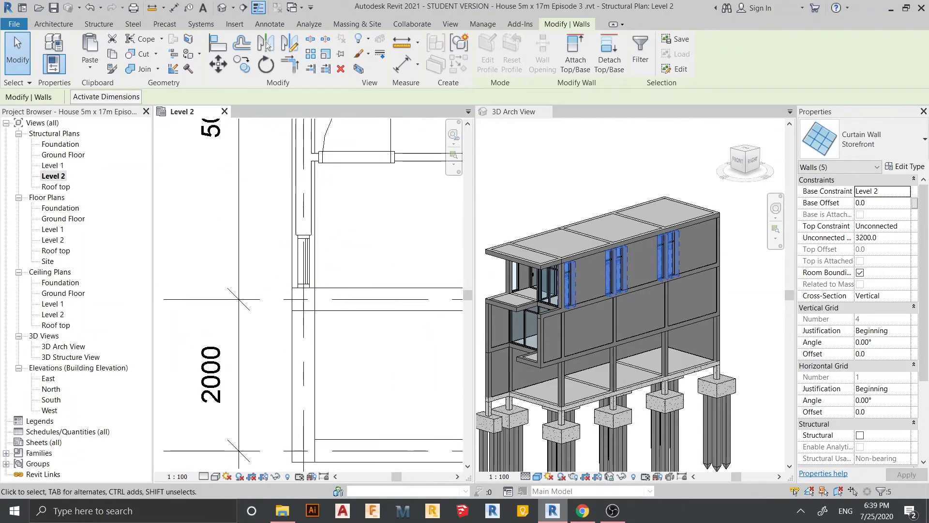
ctrl+click(304, 261)
scroll(304, 261, down, 3)
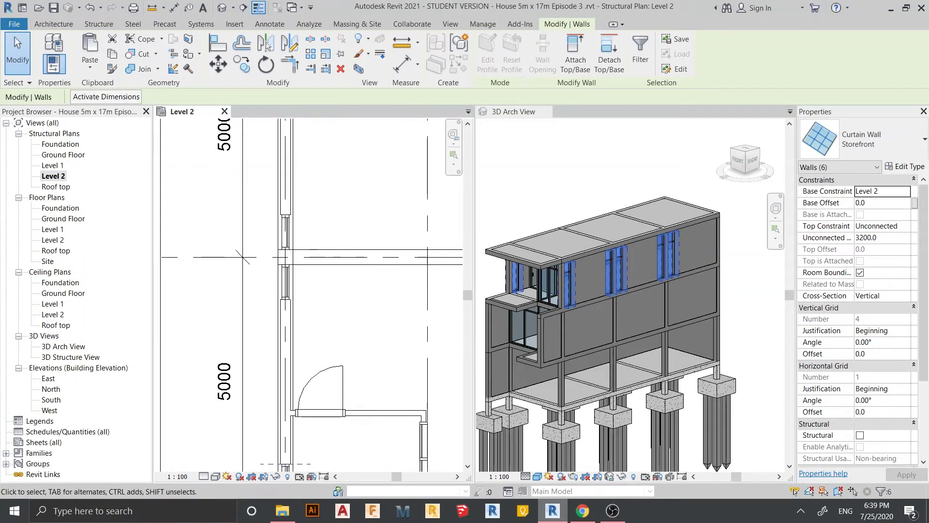
ctrl+click(286, 232)
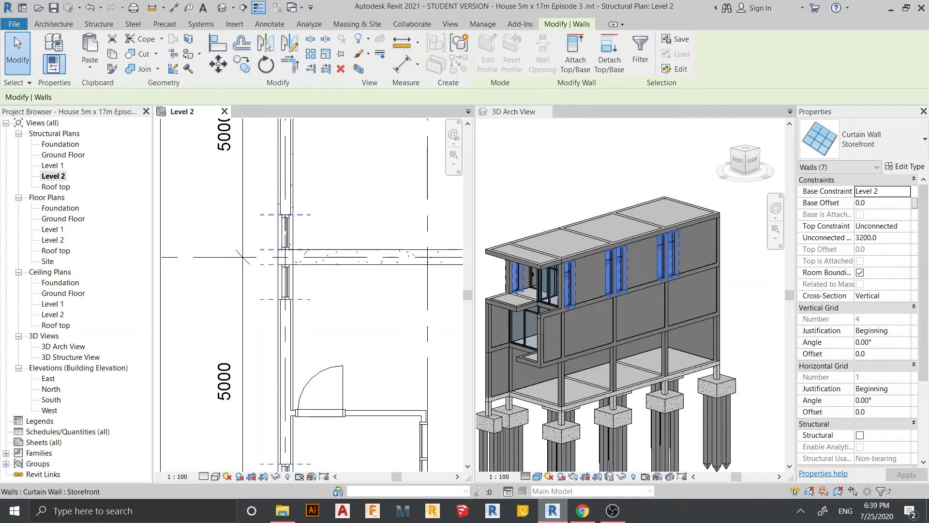
scroll(310, 290, down, 2)
ctrl+click(299, 303)
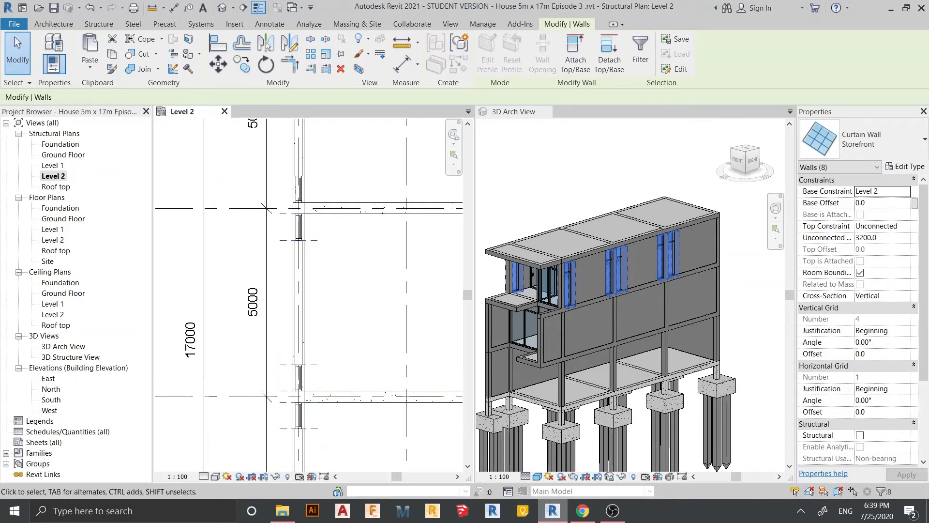
ctrl+click(301, 240)
scroll(301, 240, down, 2)
scroll(301, 240, down, 2)
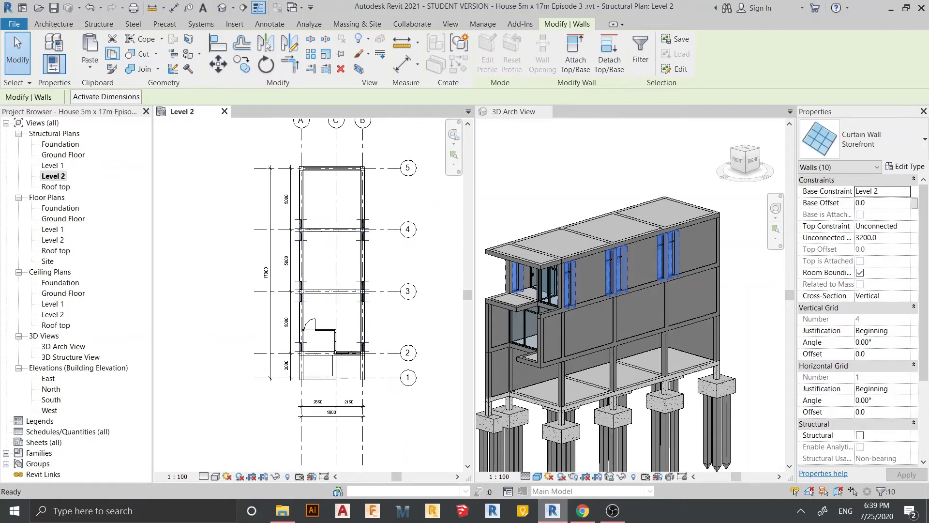
Paste the copied Storefront strips onto Level 1 with Aligned to Selected Levels.
click(90, 68)
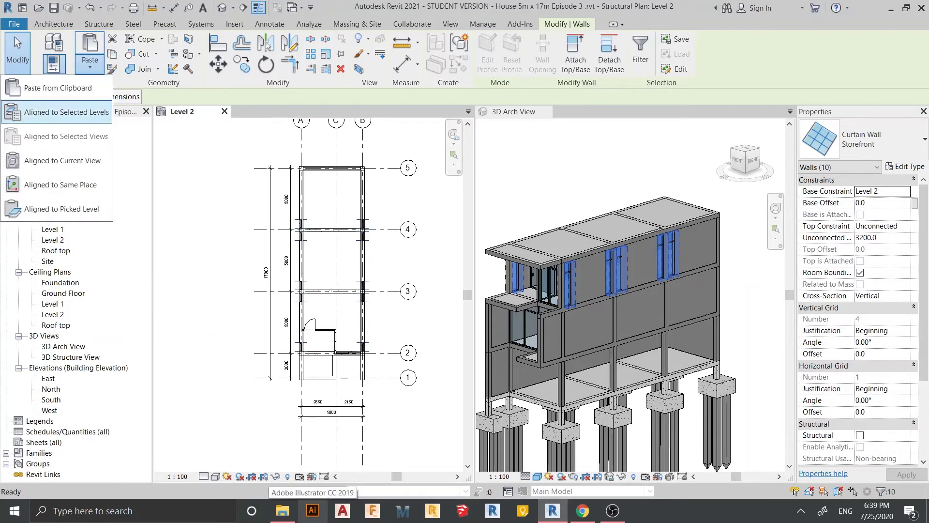
click(49, 110)
key(Down)
key(Down)
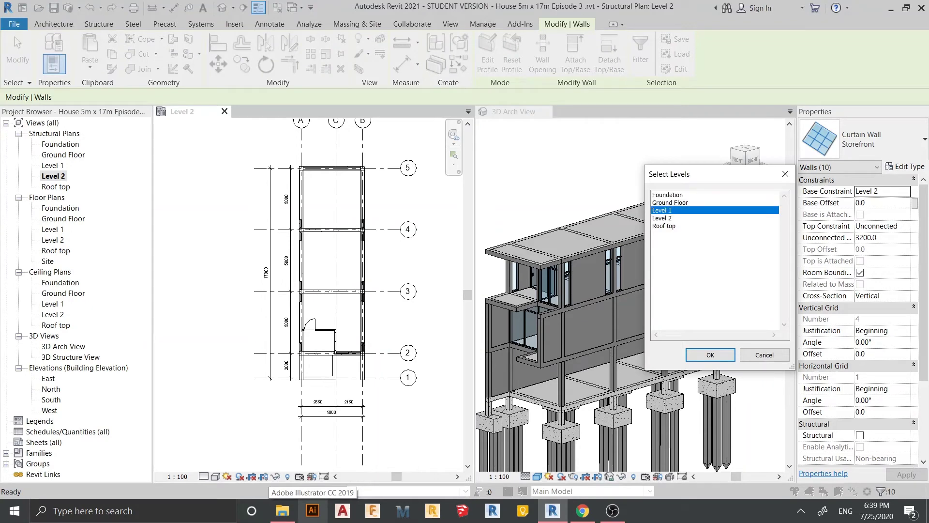
key(Return)
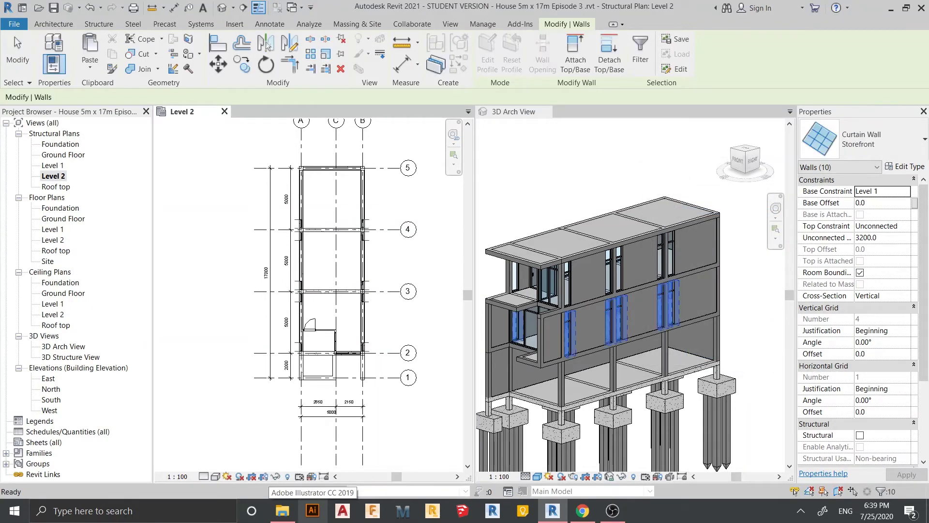
Zoom and pan the Level 2 plan to the end bay at grids A, C and B.
scroll(629, 296, up, 2)
scroll(629, 295, up, 2)
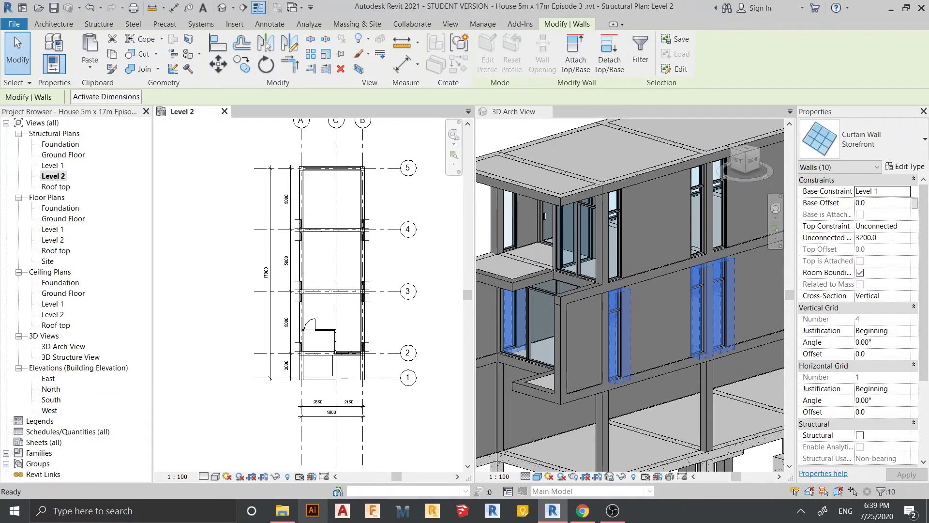
scroll(629, 296, down, 3)
click(605, 146)
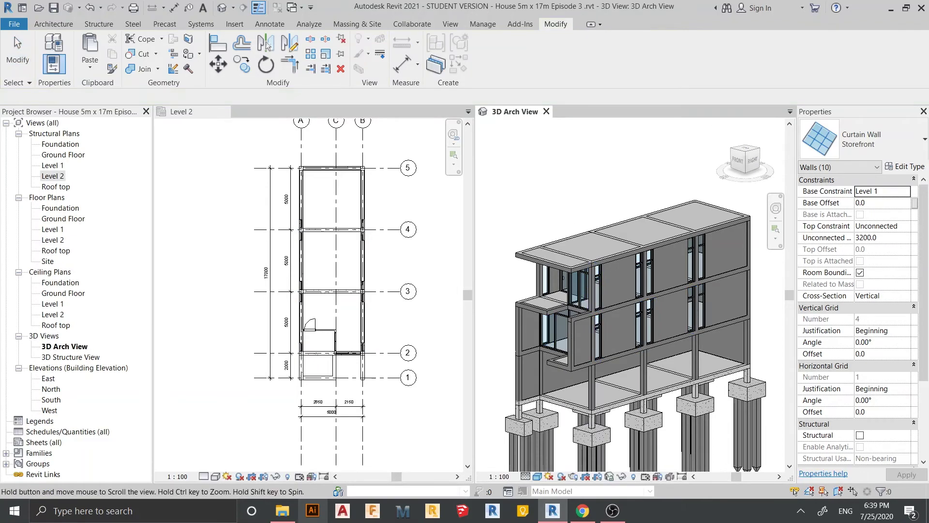
scroll(630, 295, down, 1)
scroll(309, 295, up, 2)
scroll(310, 295, up, 1)
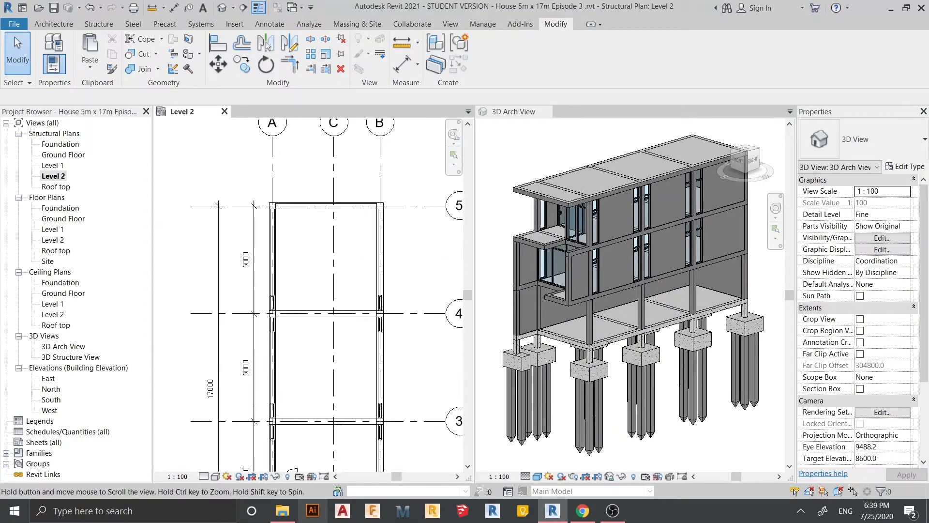
scroll(310, 296, up, 2)
middle_drag(310, 296, 300, 316)
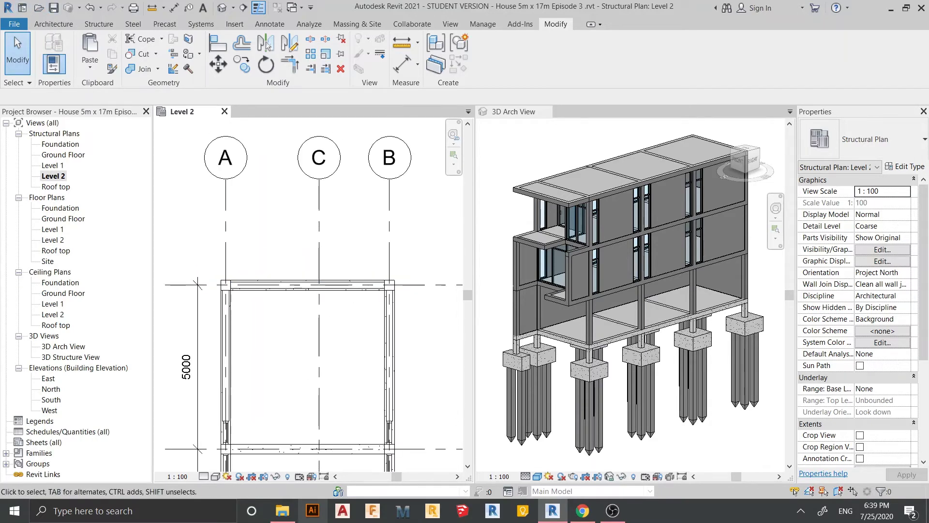
click(53, 24)
Draw a 700 mm Storefront curtain-wall strip in the Level 2 end wall.
click(50, 49)
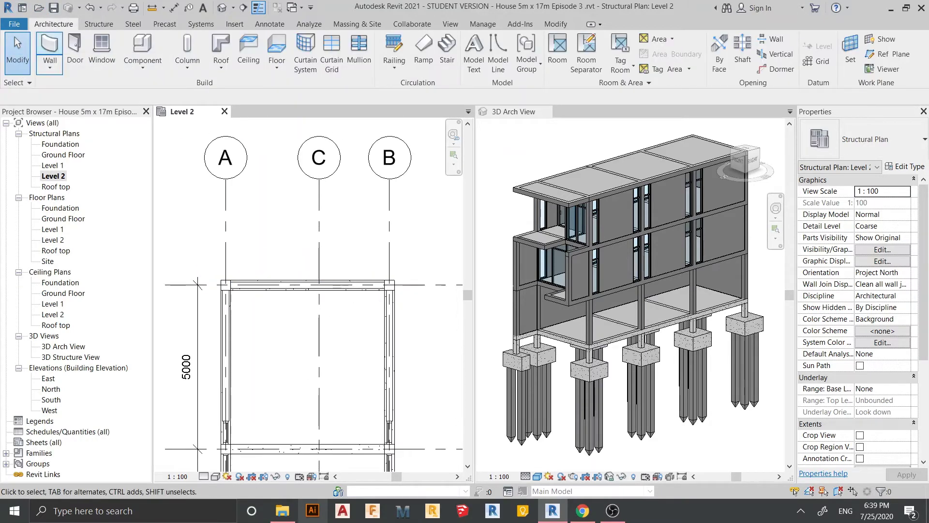
scroll(352, 297, up, 2)
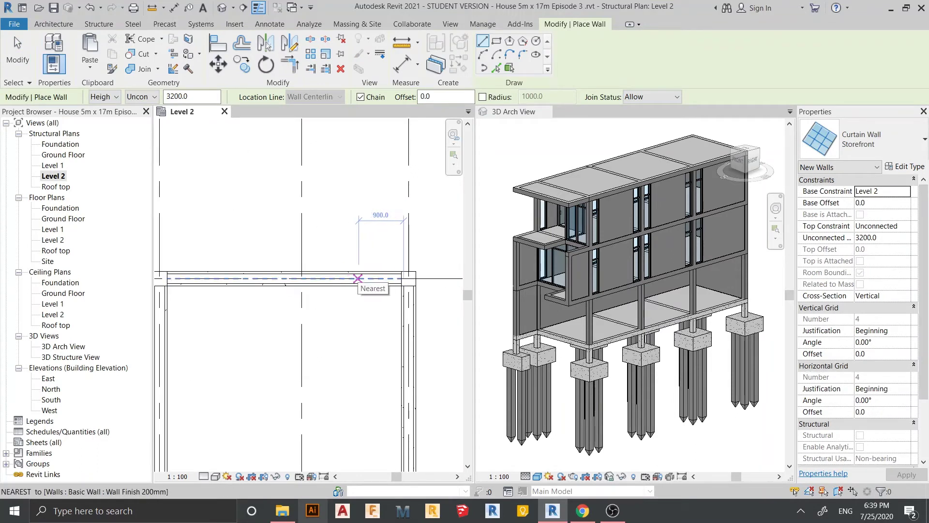
click(358, 278)
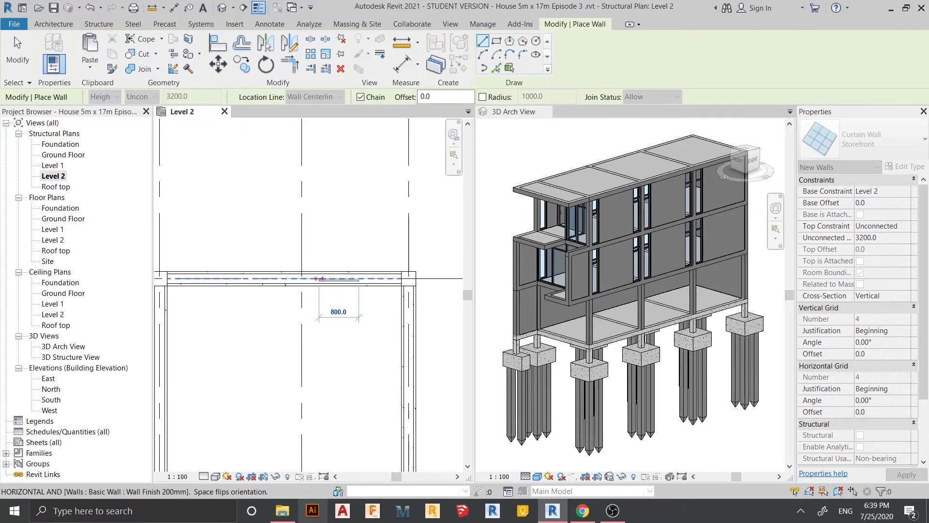
click(324, 279)
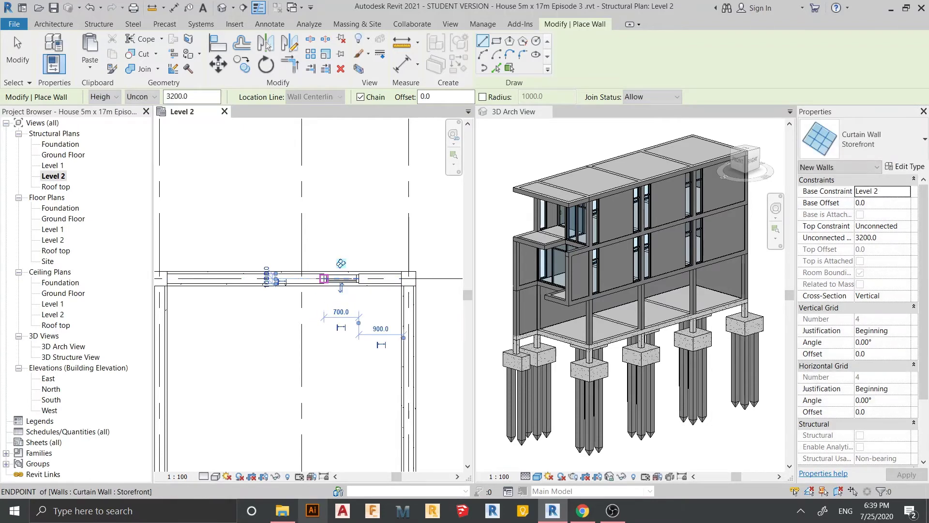
key(Escape)
key(Escape)
scroll(310, 296, down, 1)
scroll(339, 318, up, 2)
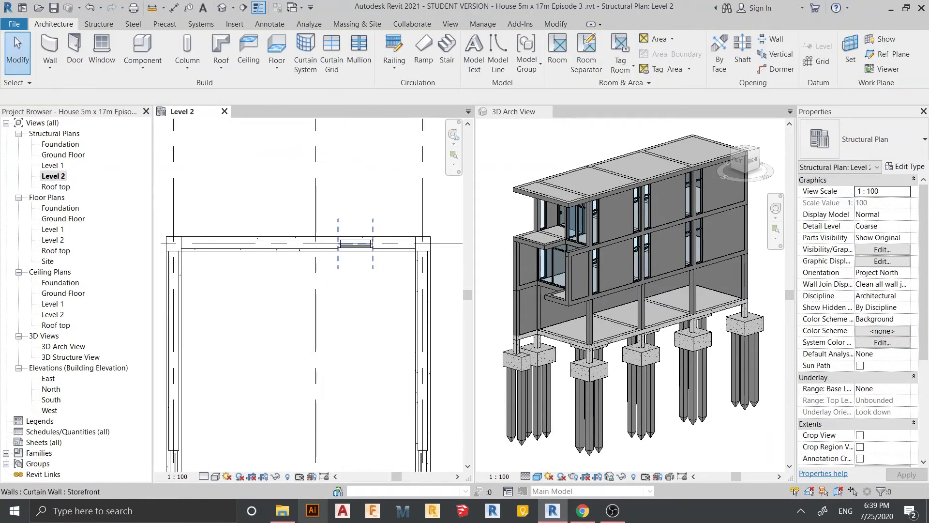
click(353, 261)
click(353, 261)
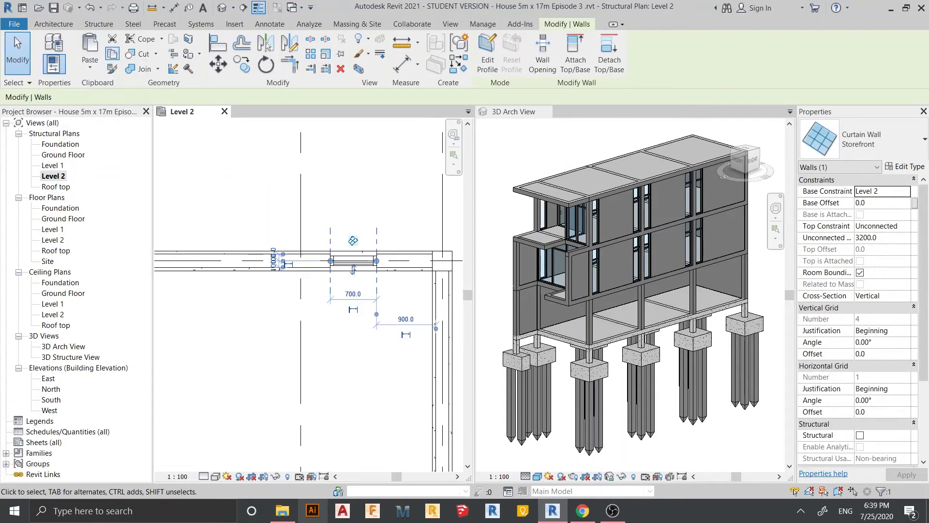
Copy the new strip and paste it aligned onto Level 1.
click(112, 54)
click(90, 63)
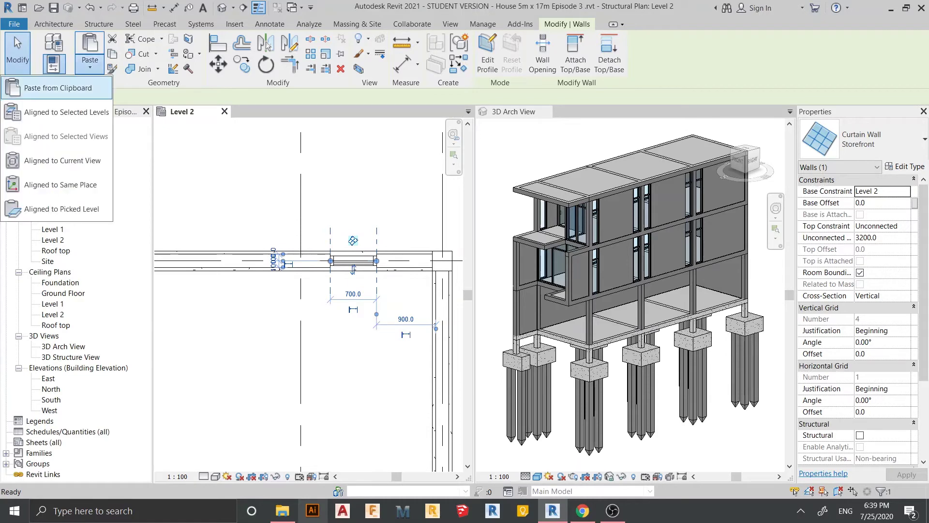
click(67, 112)
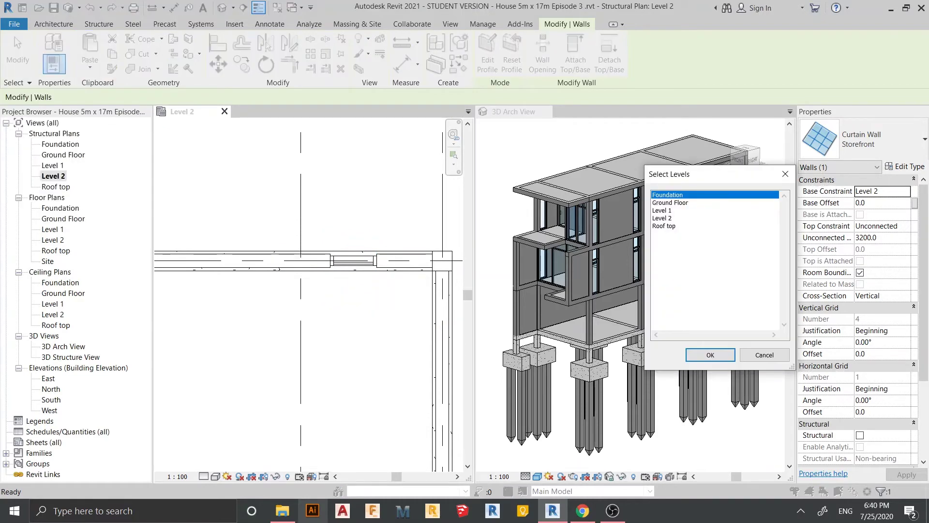
click(659, 210)
click(710, 355)
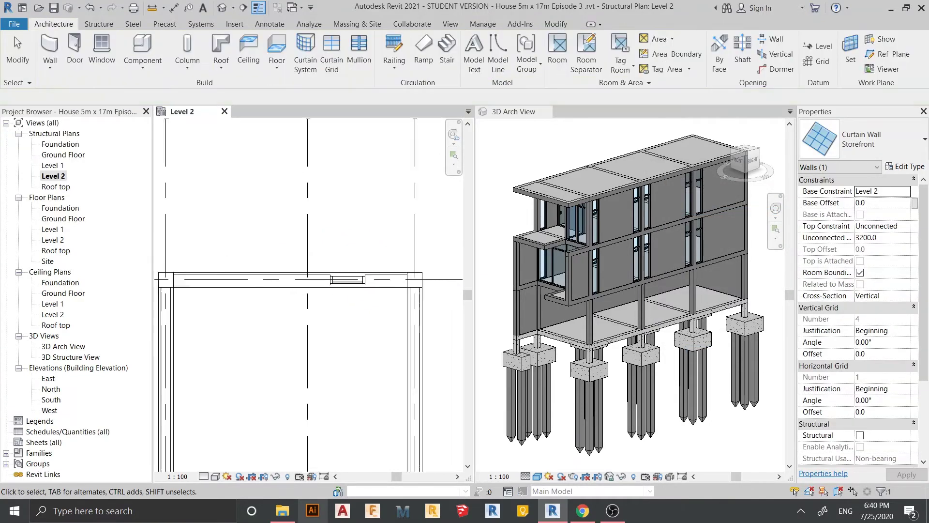
middle_drag(160, 279, 171, 261)
key(Escape)
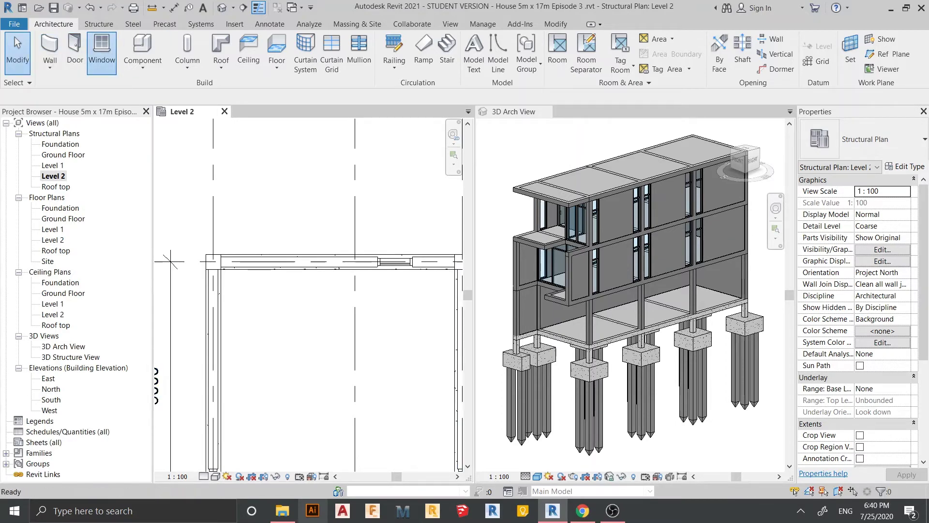
Orbit the 3D view round to look straight at the BACK of the house.
click(102, 53)
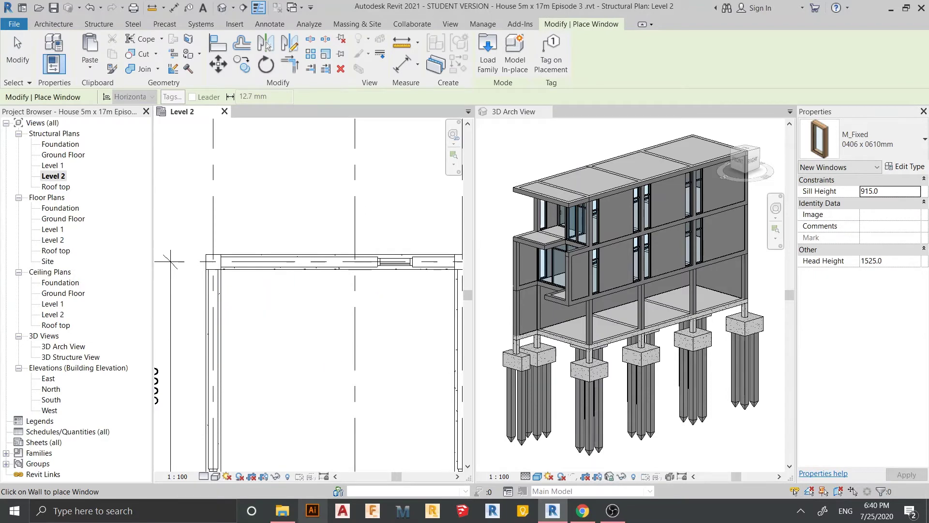
scroll(631, 296, down, 2)
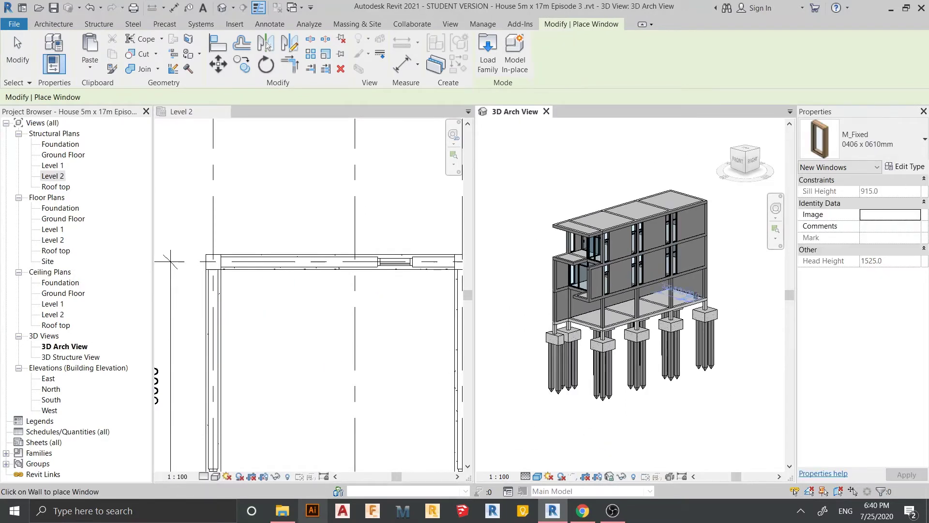
scroll(704, 293, down, 1)
key(Escape)
key(Escape)
scroll(703, 293, down, 1)
shift+middle_drag(654, 296, 624, 315)
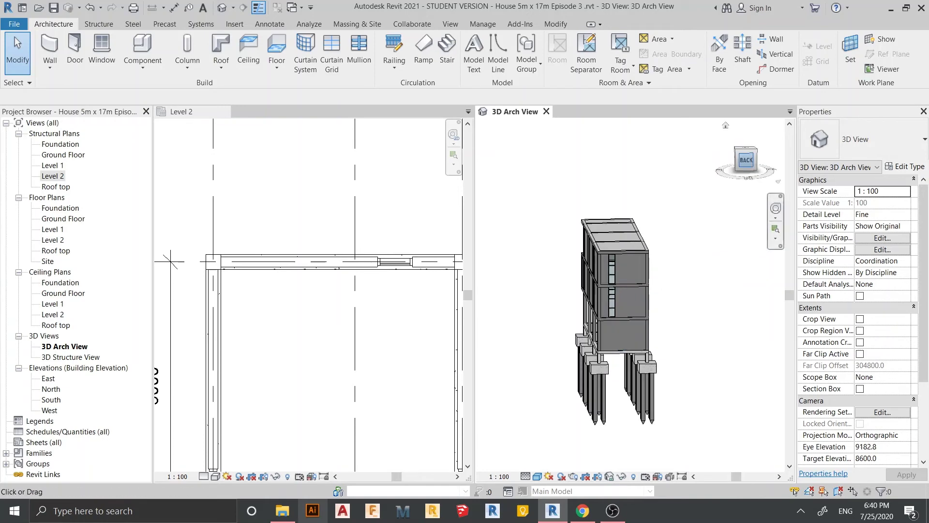
click(746, 160)
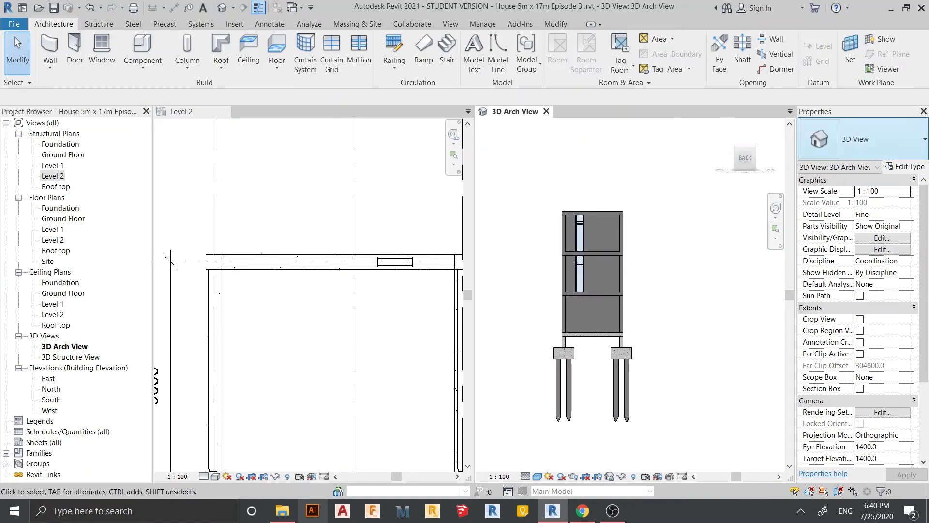
Place an M_Window-Casement-Double 1400 x 1800mm window on the upper end wall.
key(w)
key(n)
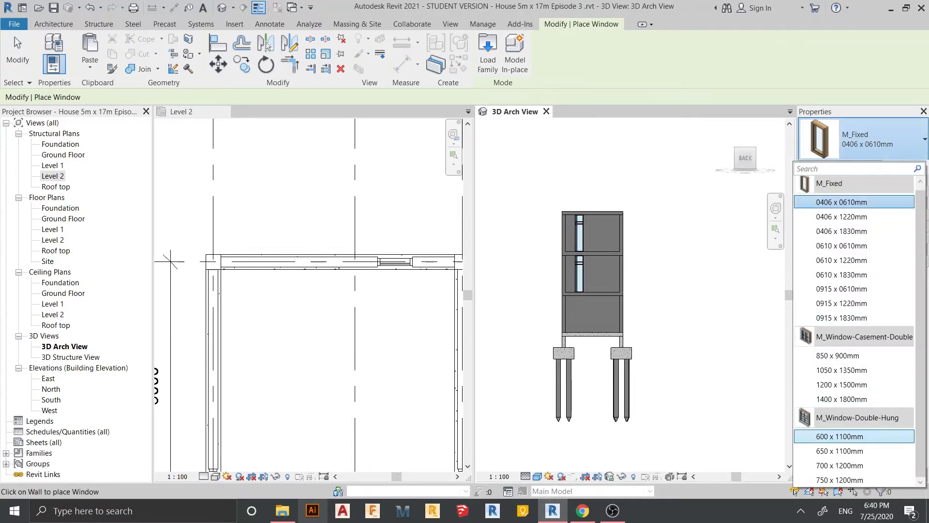
key(Return)
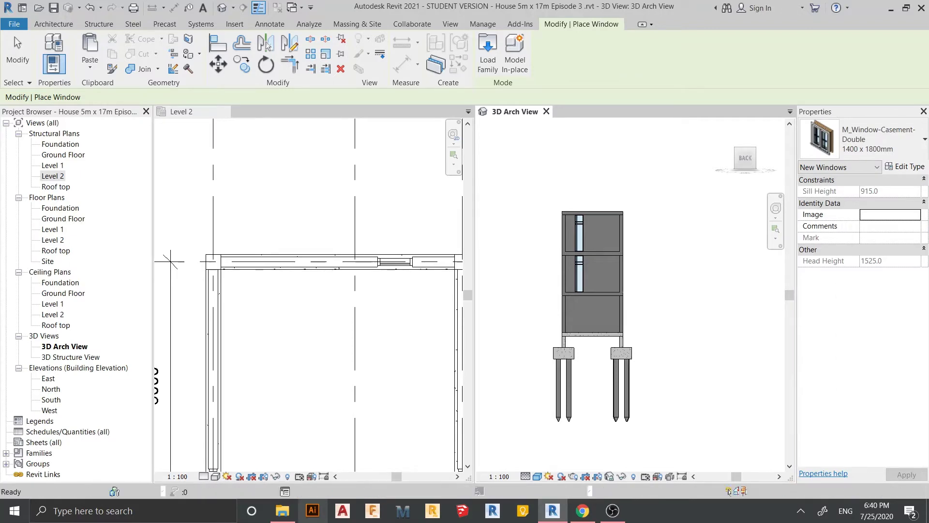
scroll(606, 231, up, 3)
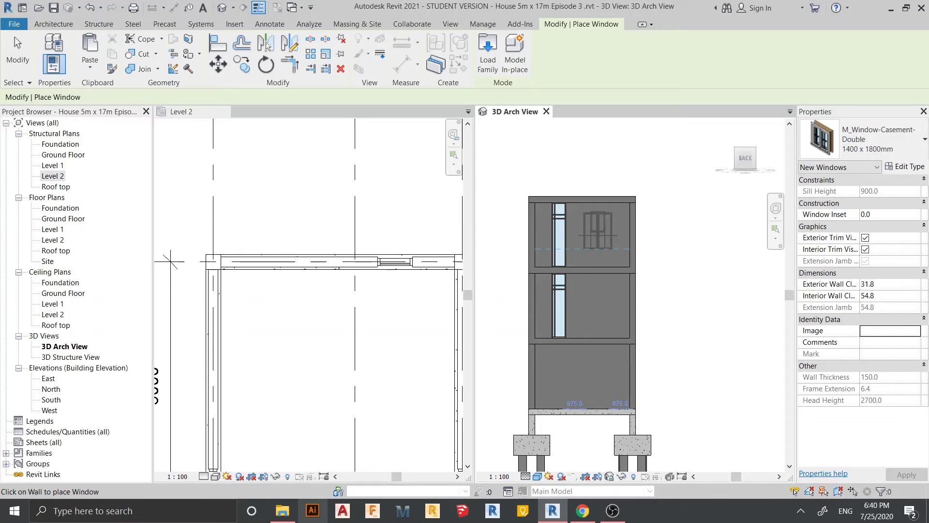
click(598, 231)
Switch the 3D view's visual style to Realistic.
key(Escape)
key(Escape)
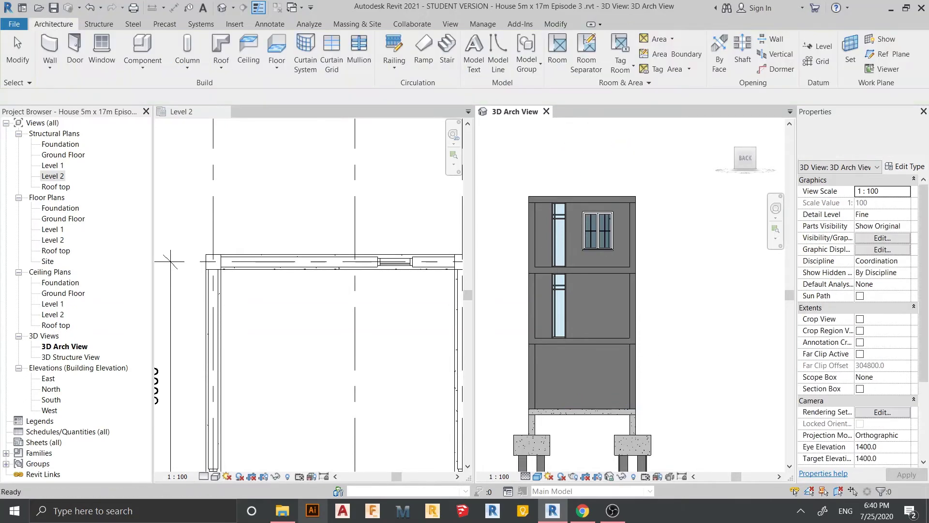
click(538, 476)
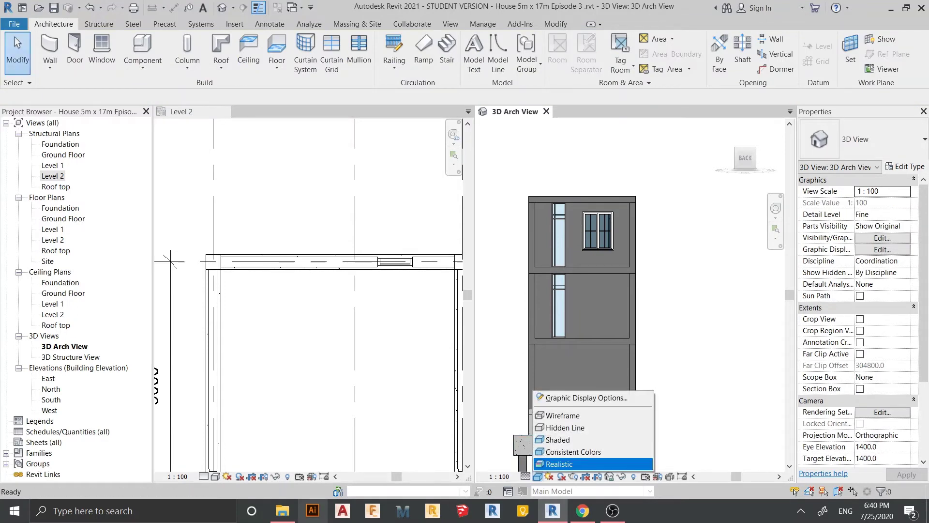
click(559, 464)
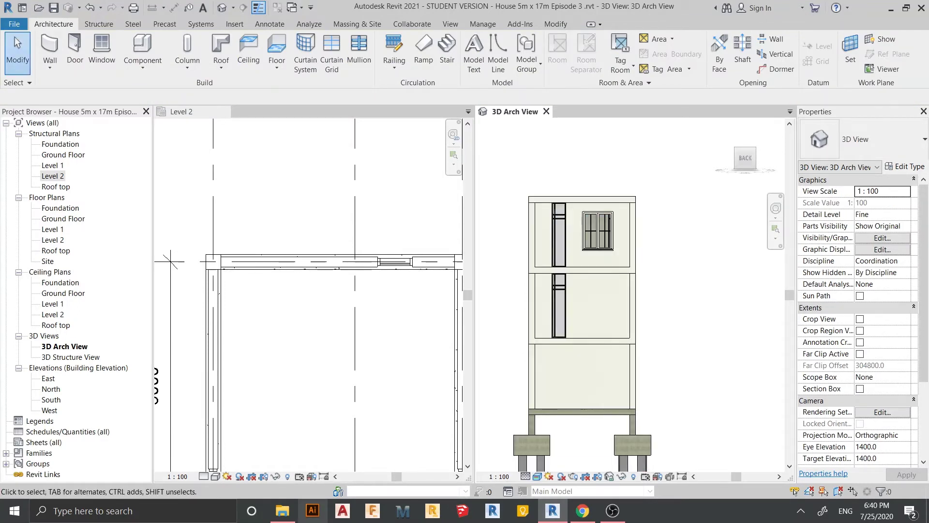
Zoom in, select the casement window and open its Type Properties.
scroll(587, 222, up, 2)
scroll(616, 292, up, 2)
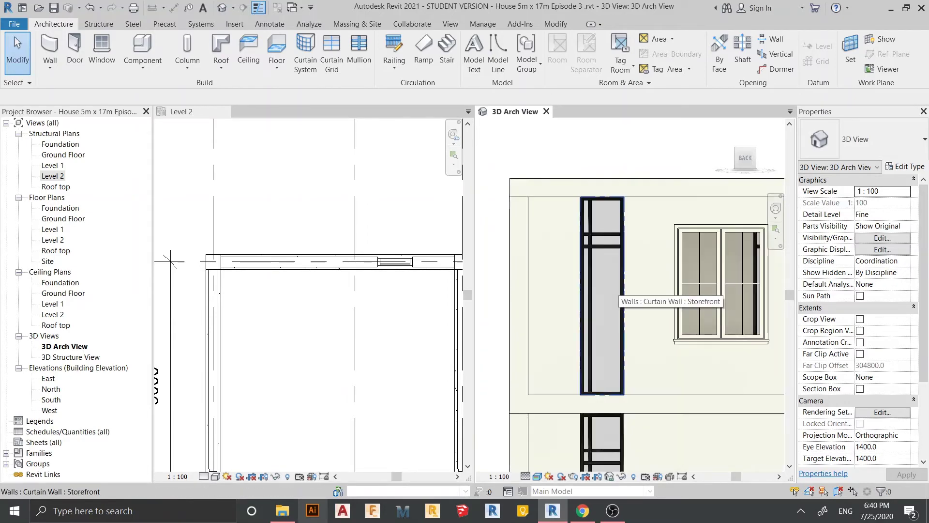
scroll(616, 292, down, 1)
scroll(630, 264, up, 3)
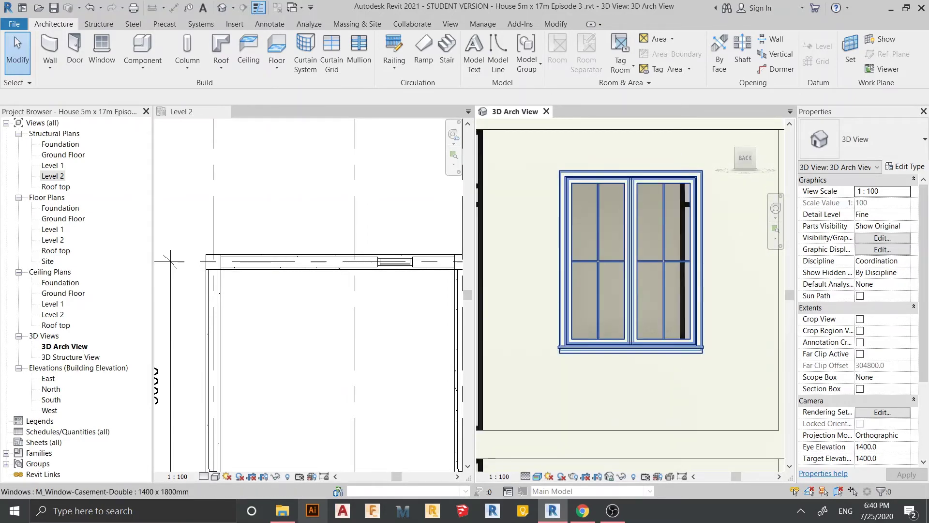
scroll(629, 264, down, 1)
scroll(629, 242, up, 2)
scroll(630, 232, down, 1)
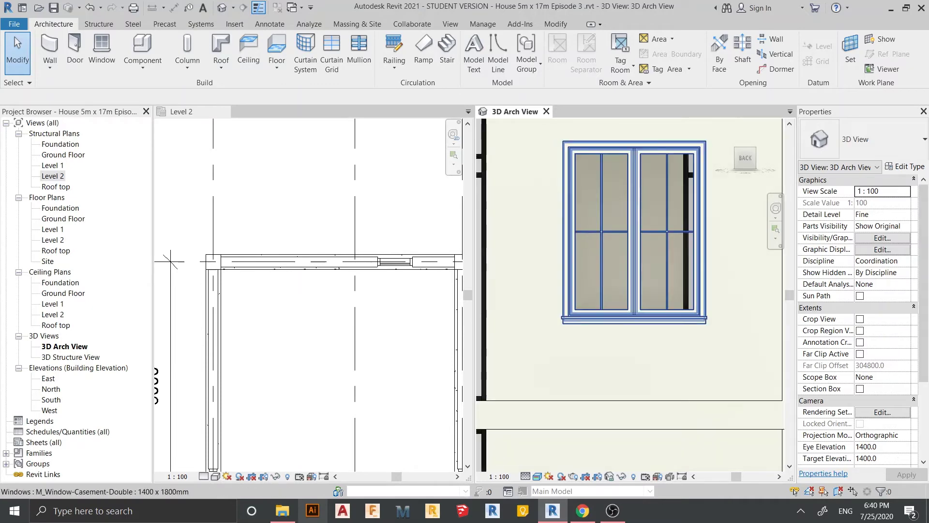
click(629, 233)
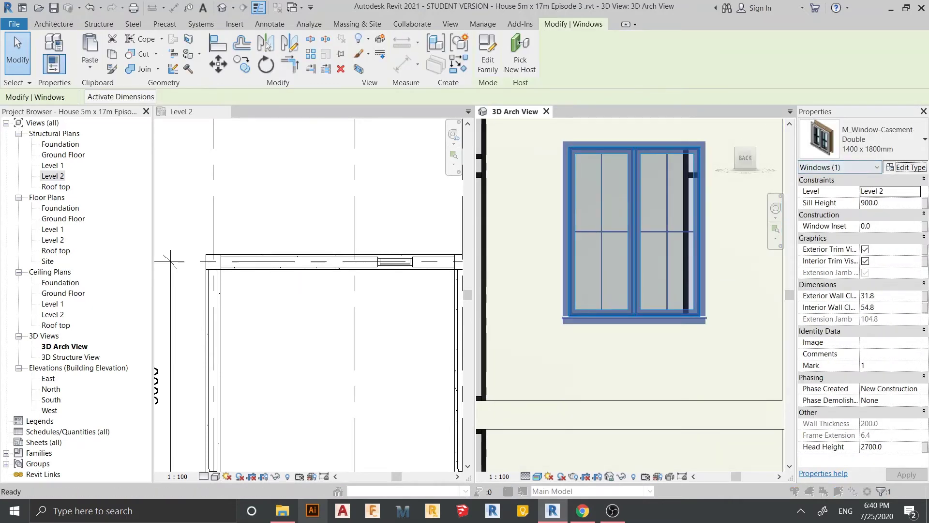
click(905, 167)
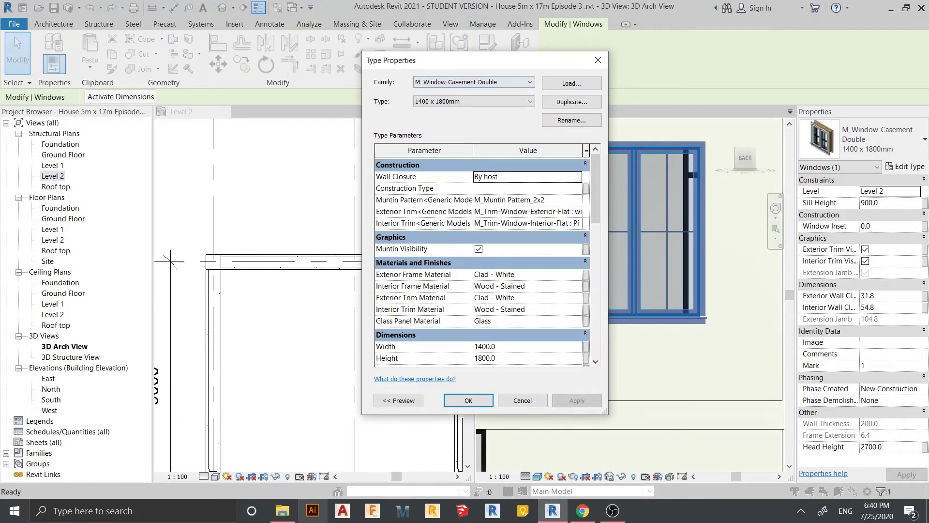
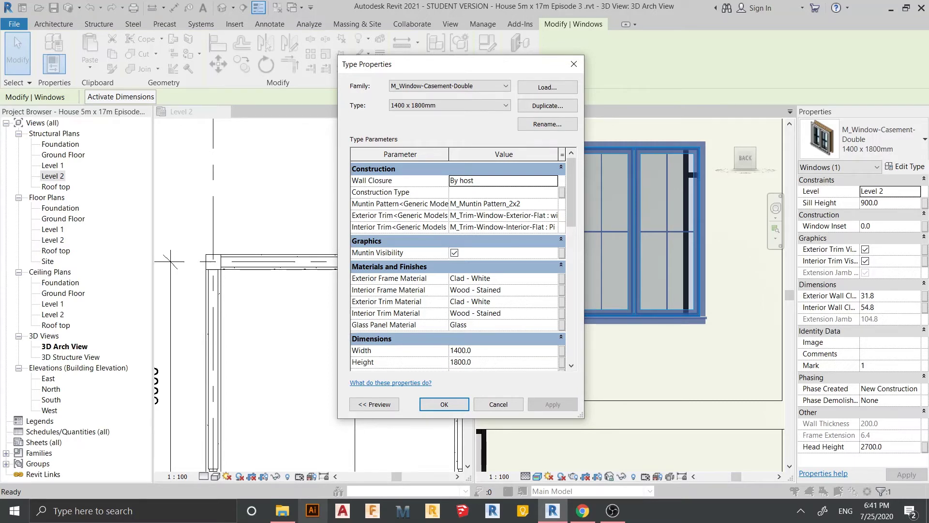
Set the casement window type's Exterior Frame and Exterior Trim materials to Aluminium Black frame, and apply.
click(469, 278)
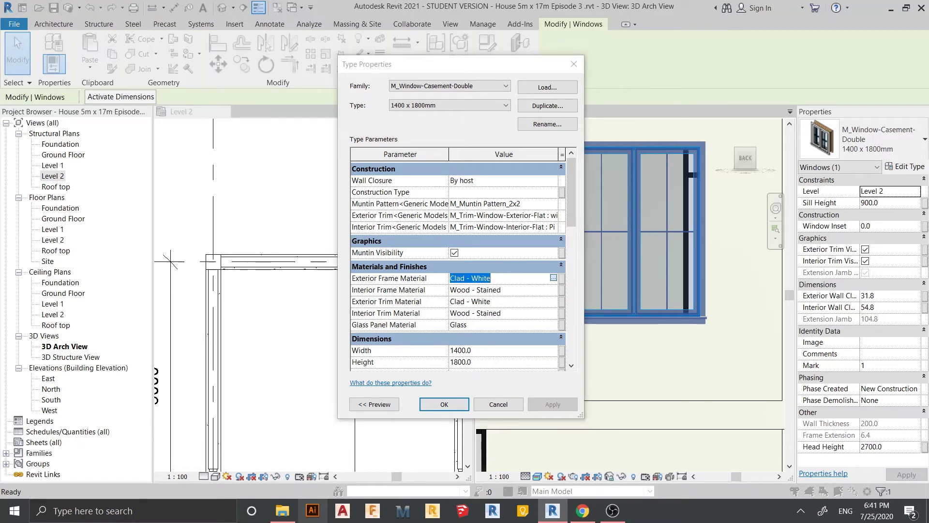
click(554, 278)
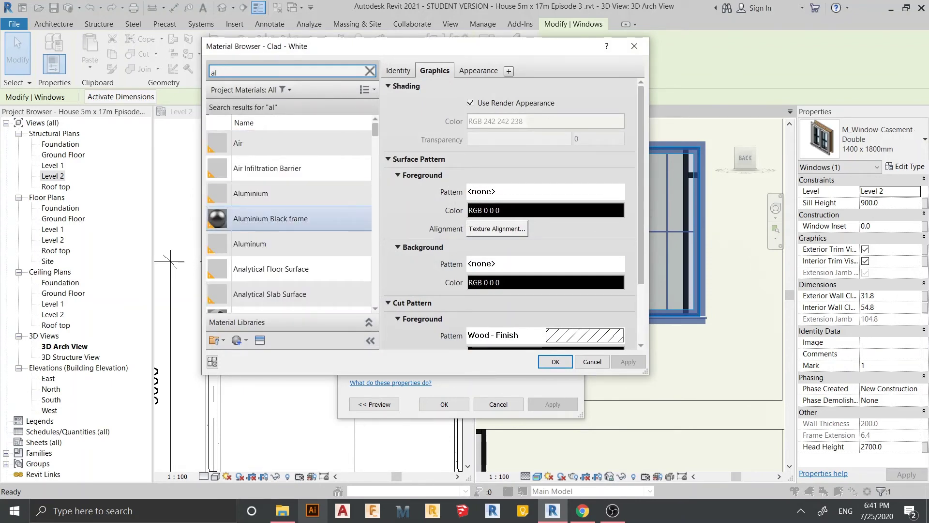
click(270, 218)
click(555, 362)
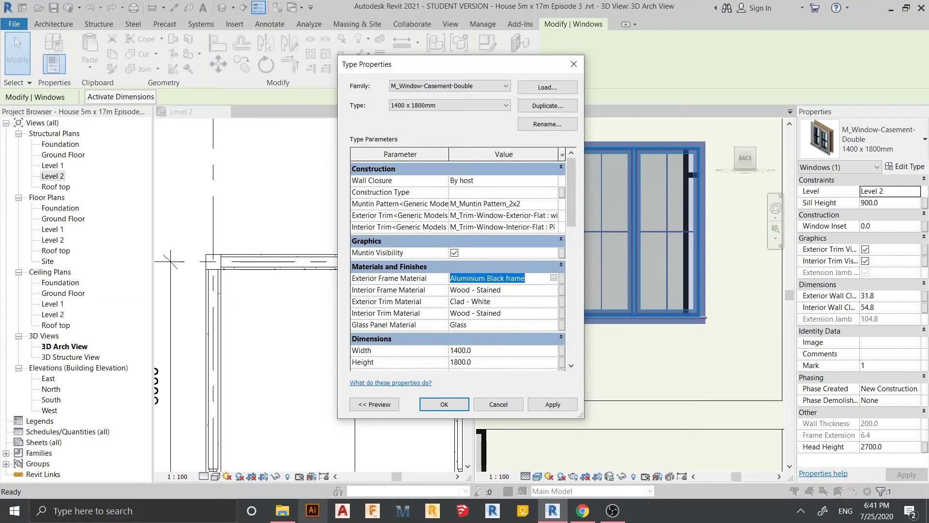
key(Down)
key(Down)
key(Down)
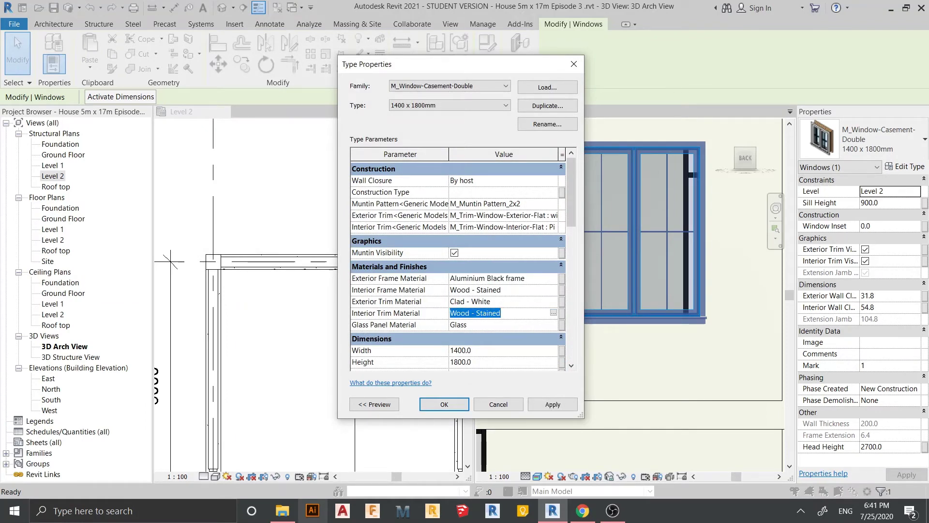
key(Up)
text(Aluminium Black frame)
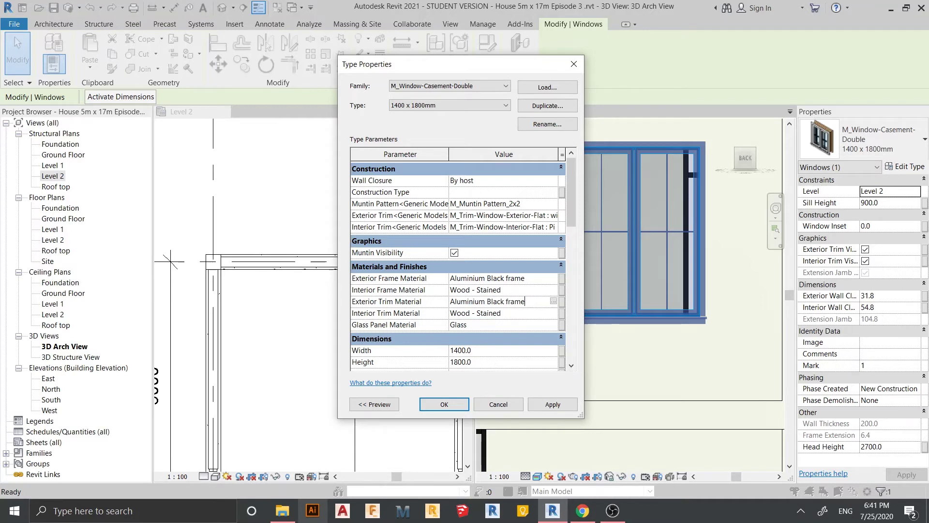
click(553, 405)
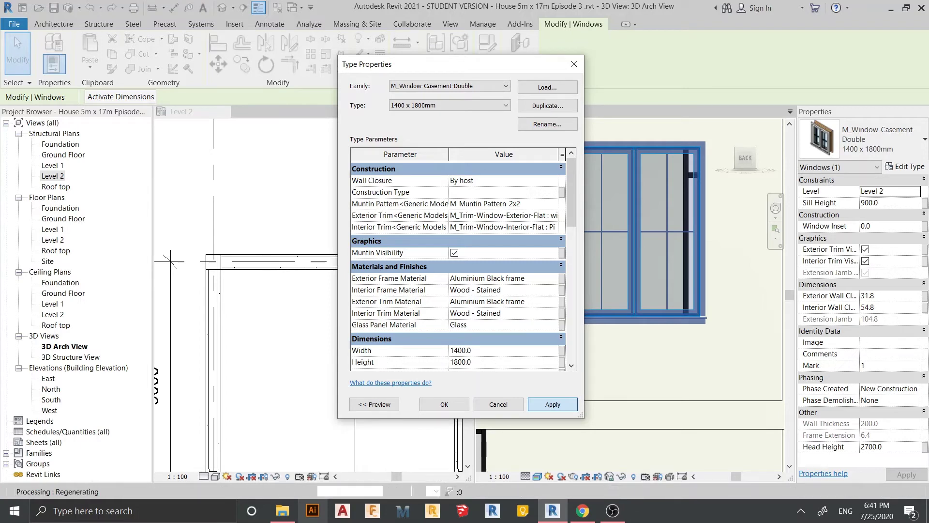
key(Return)
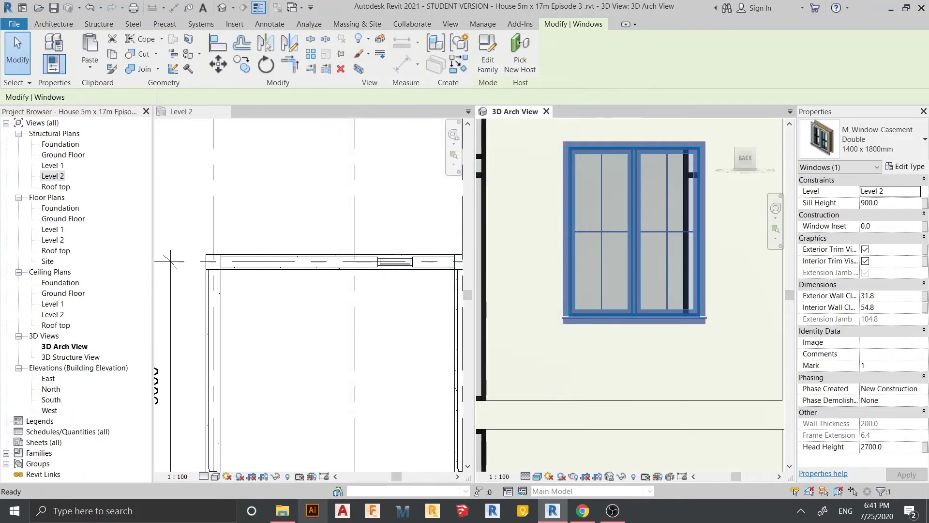
Inspect the black-framed window on the upper floor and select it.
key(Escape)
scroll(634, 271, down, 3)
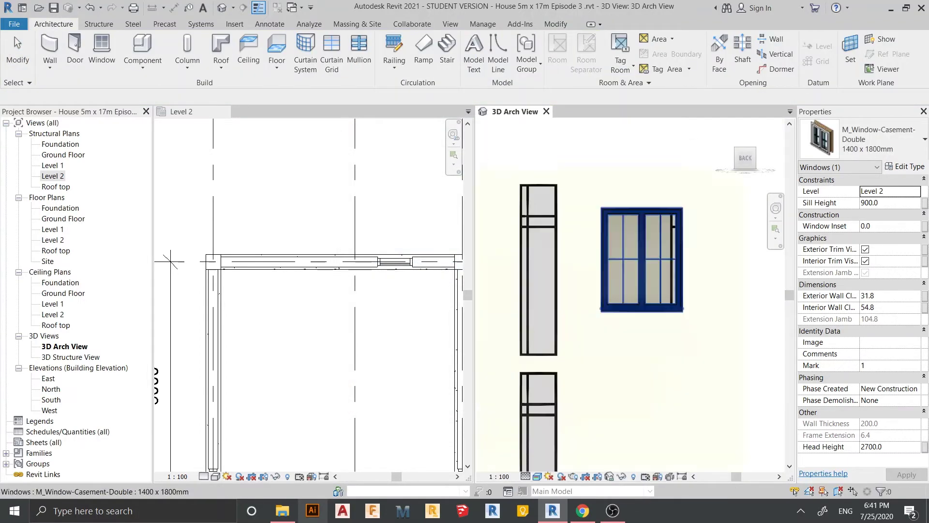
scroll(635, 271, up, 1)
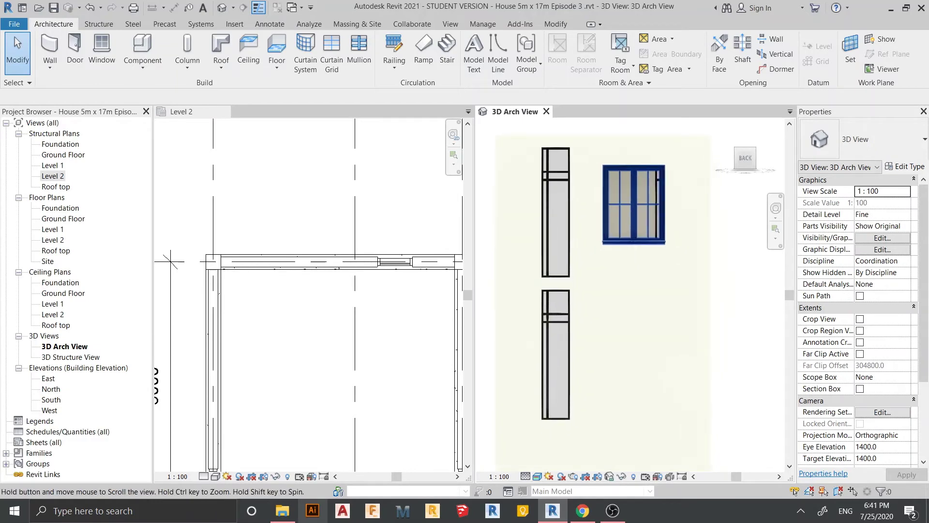
middle_drag(649, 276, 640, 246)
click(634, 174)
key(c)
key(s)
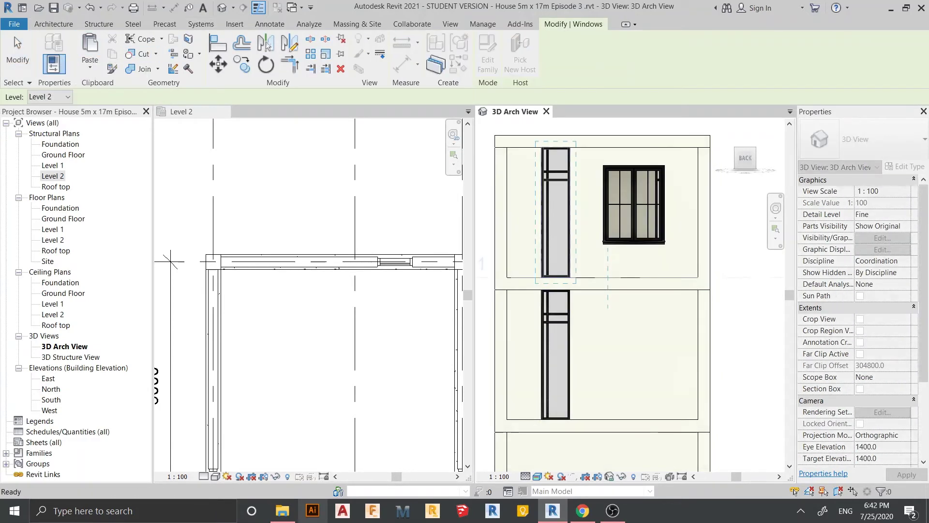
key(Escape)
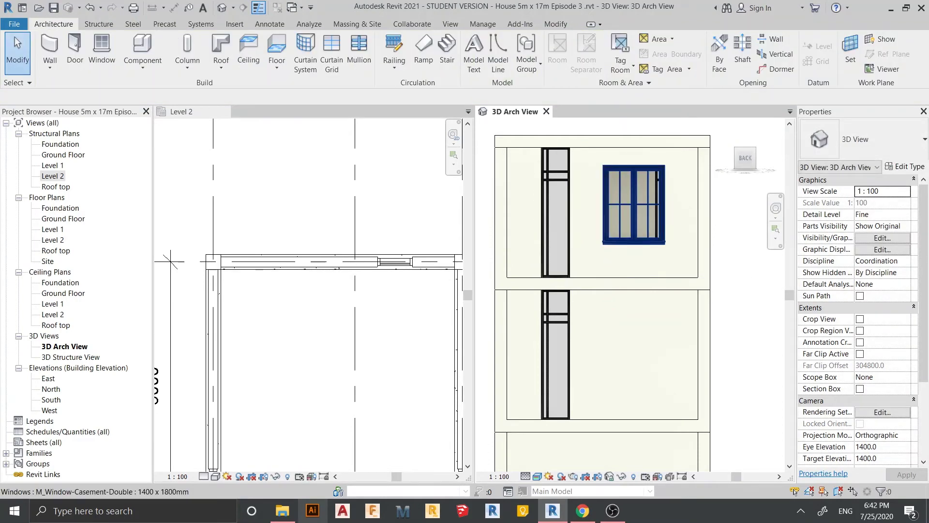
Paste the upper-floor window onto Level 1 using Paste Aligned to Selected Levels.
click(658, 180)
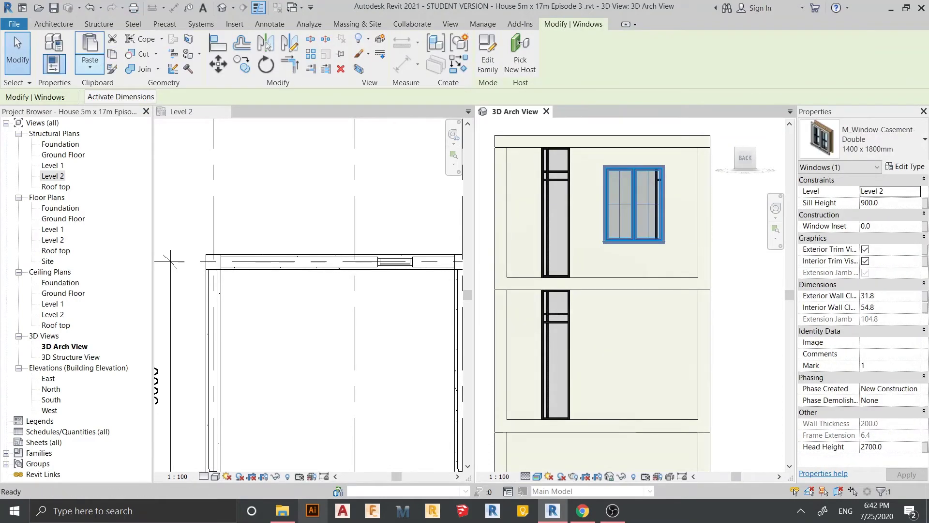
click(90, 68)
click(66, 111)
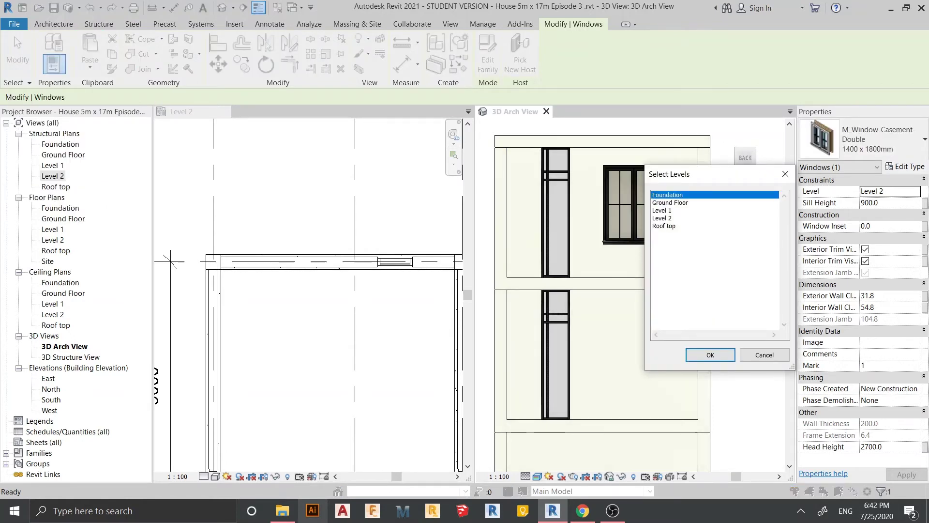
key(Down)
key(Down)
key(Return)
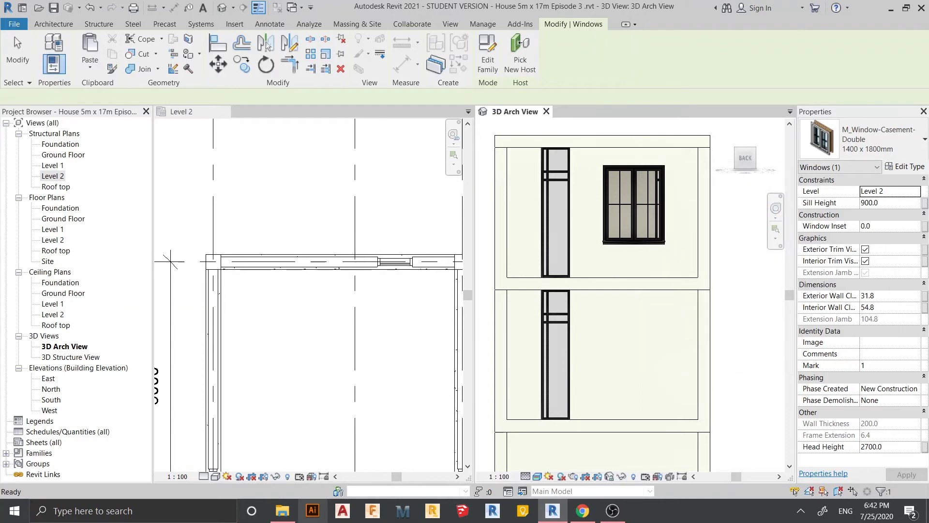
click(15, 37)
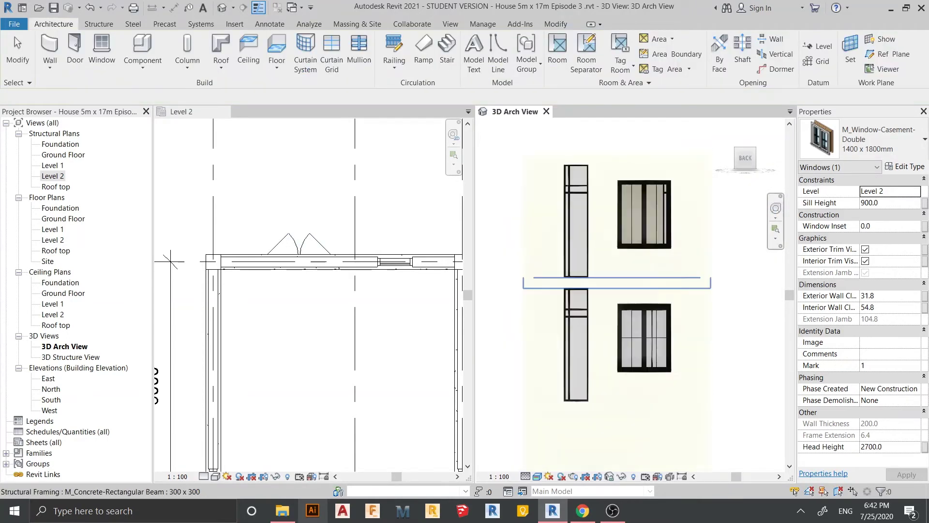
Orbit and zoom the 3D view around the house to check the windows on both floors.
mouse_move(629, 290)
shift+middle_down()
mouse_move(695, 317)
mouse_move(656, 348)
mouse_move(622, 348)
shift+middle_up()
scroll(532, 314, up, 2)
scroll(532, 315, up, 1)
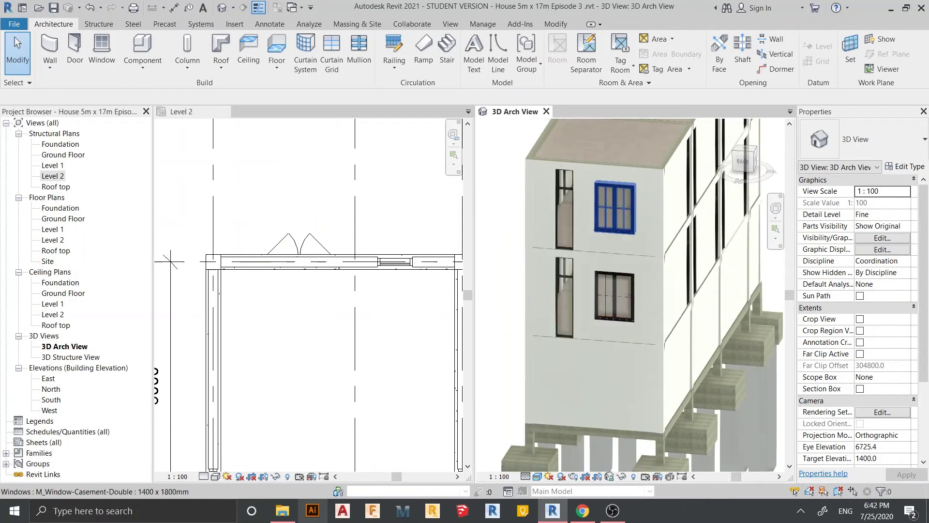
scroll(532, 314, up, 2)
scroll(610, 291, up, 2)
scroll(610, 290, down, 2)
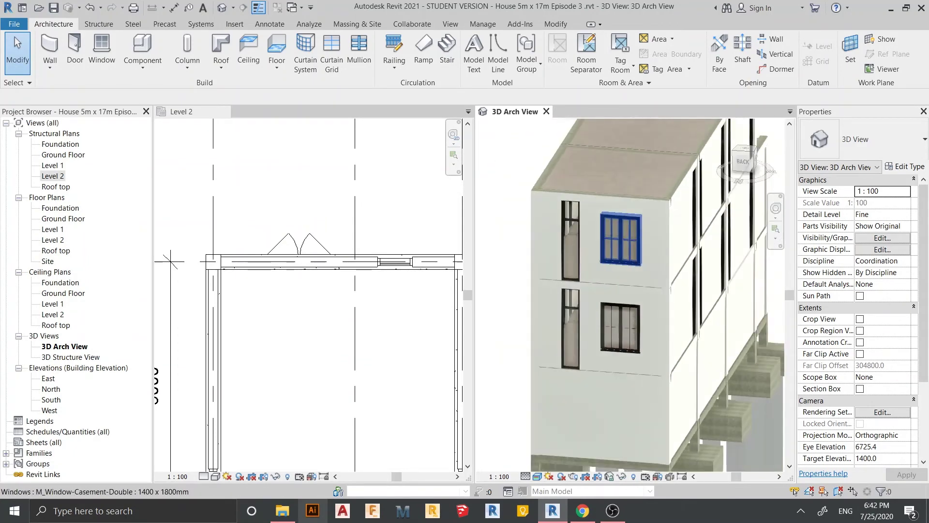
middle_drag(610, 291, 605, 291)
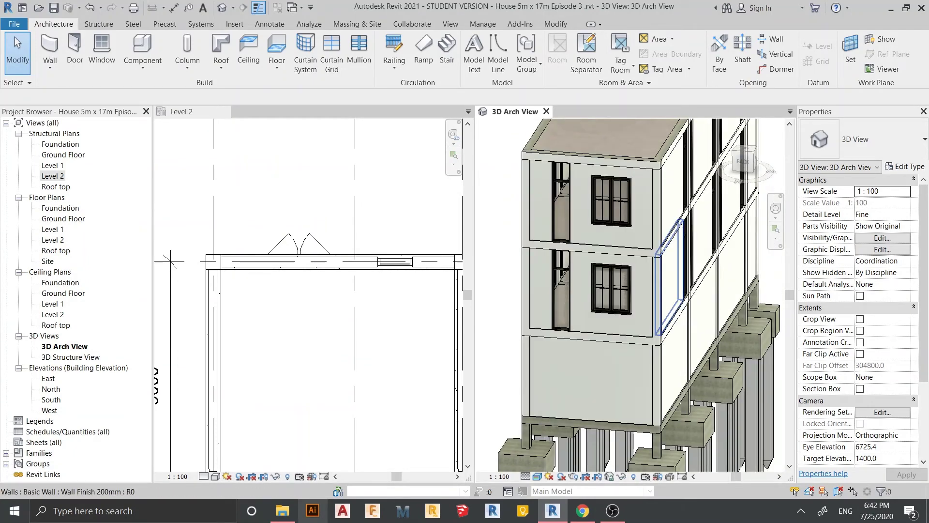
scroll(629, 290, up, 2)
shift+middle_drag(629, 291, 649, 281)
scroll(629, 291, up, 2)
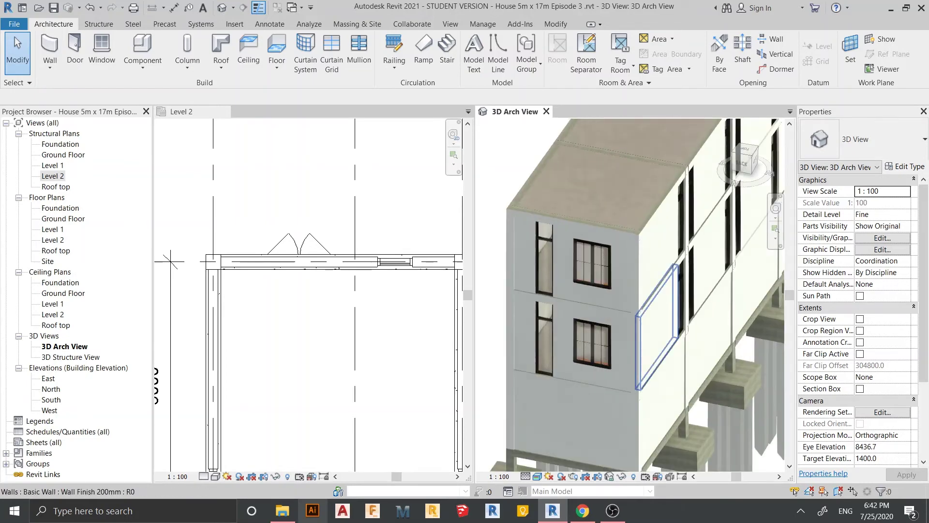
middle_drag(629, 315, 630, 246)
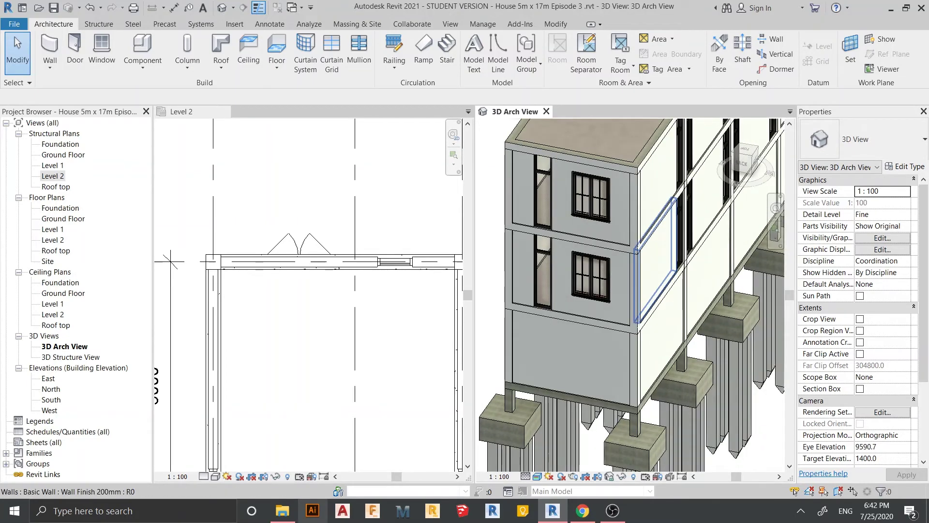
shift+middle_drag(629, 291, 702, 271)
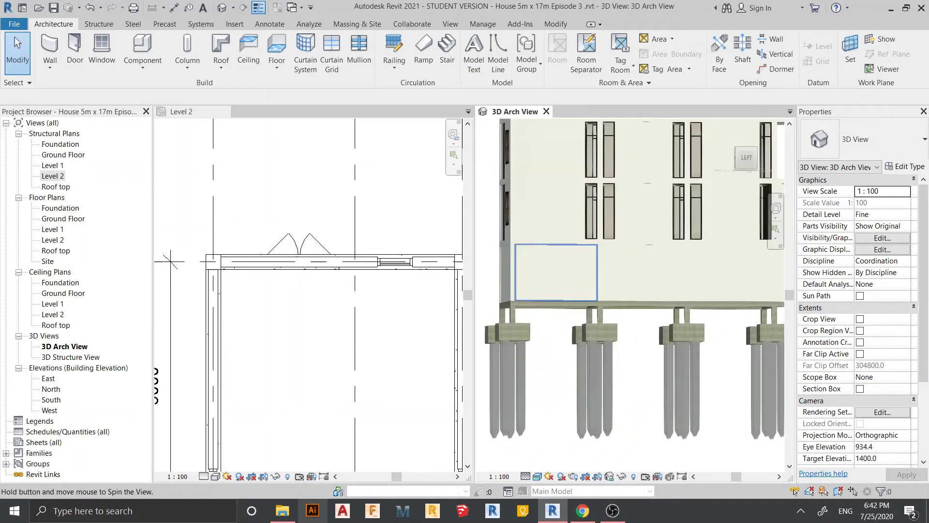
scroll(629, 290, down, 3)
mouse_move(630, 291)
shift+middle_down()
mouse_move(606, 339)
mouse_move(614, 334)
shift+middle_up()
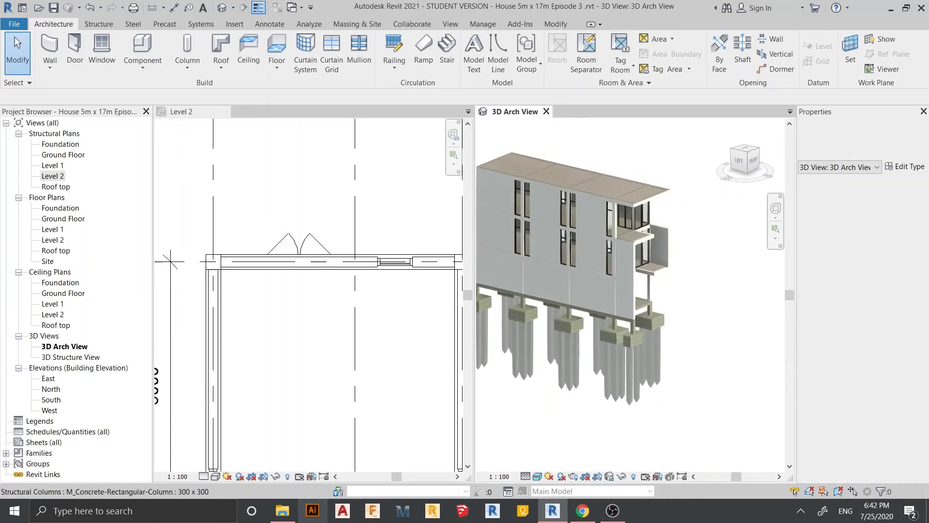
scroll(659, 203, up, 4)
scroll(633, 146, up, 2)
scroll(632, 145, up, 1)
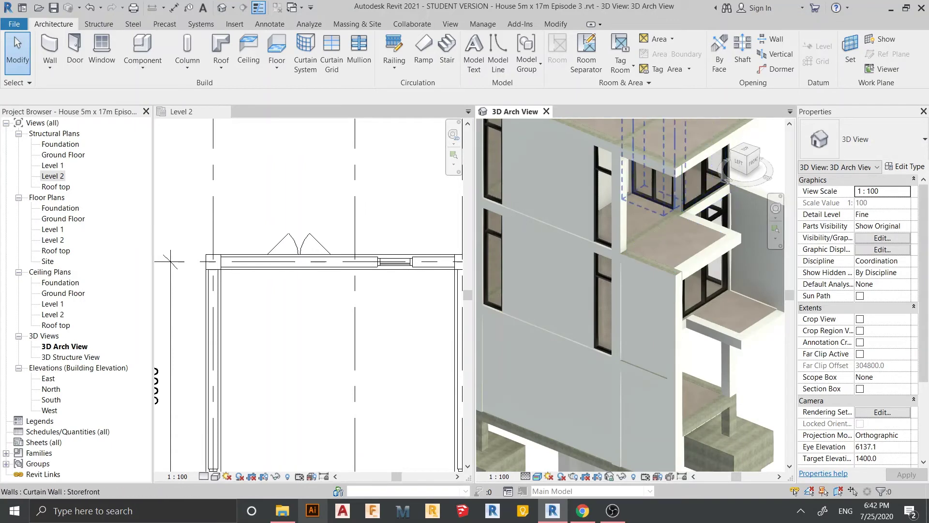
Zoom in on the upper balcony slab and orbit toward the balcony side of the house.
middle_drag(619, 164, 621, 194)
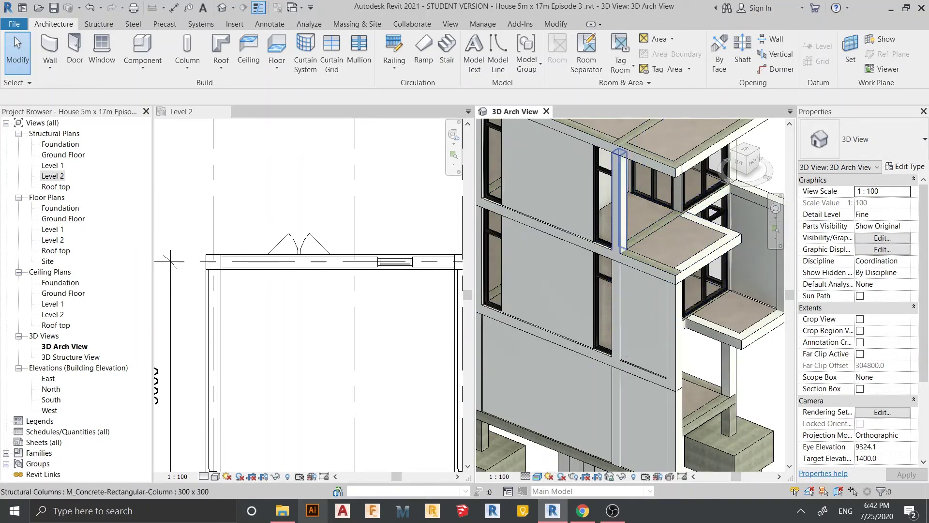
scroll(678, 271, up, 1)
scroll(678, 271, up, 2)
scroll(677, 271, up, 2)
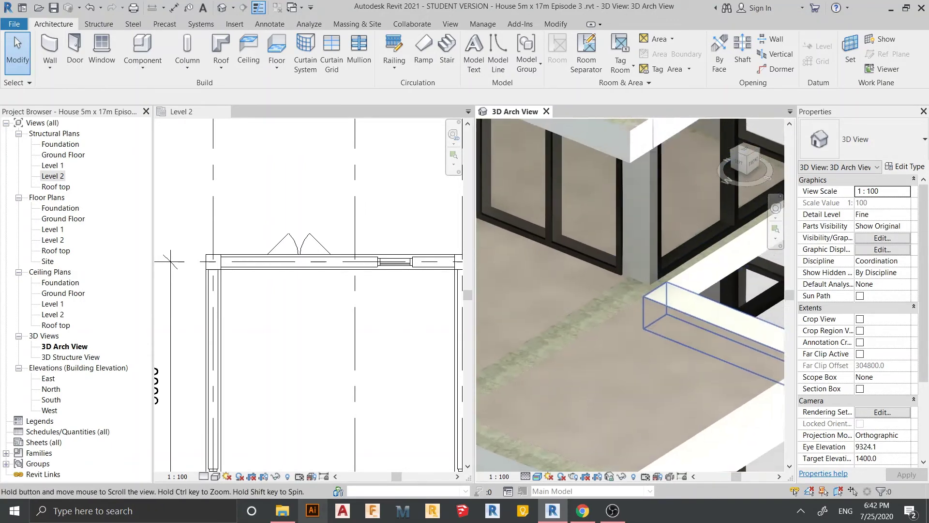
scroll(678, 271, up, 1)
scroll(678, 272, up, 1)
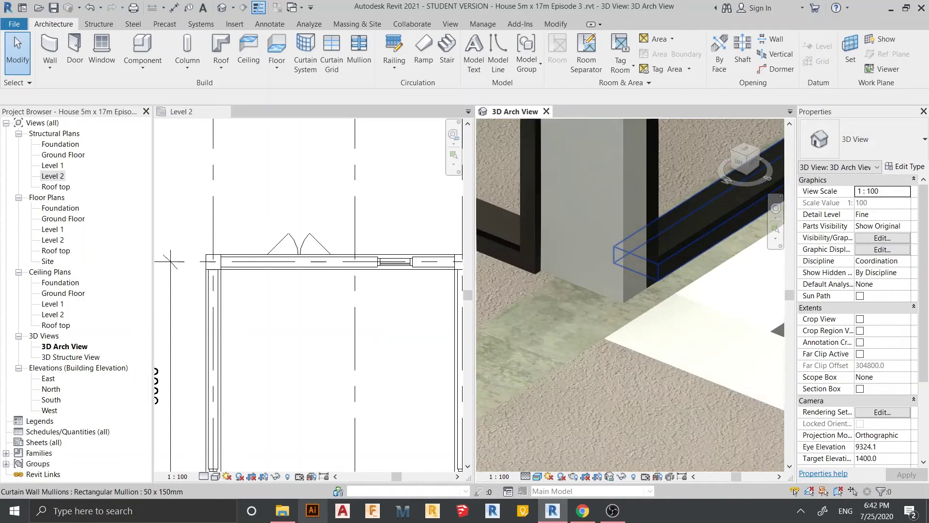
scroll(629, 290, down, 2)
scroll(629, 290, down, 3)
scroll(630, 291, down, 2)
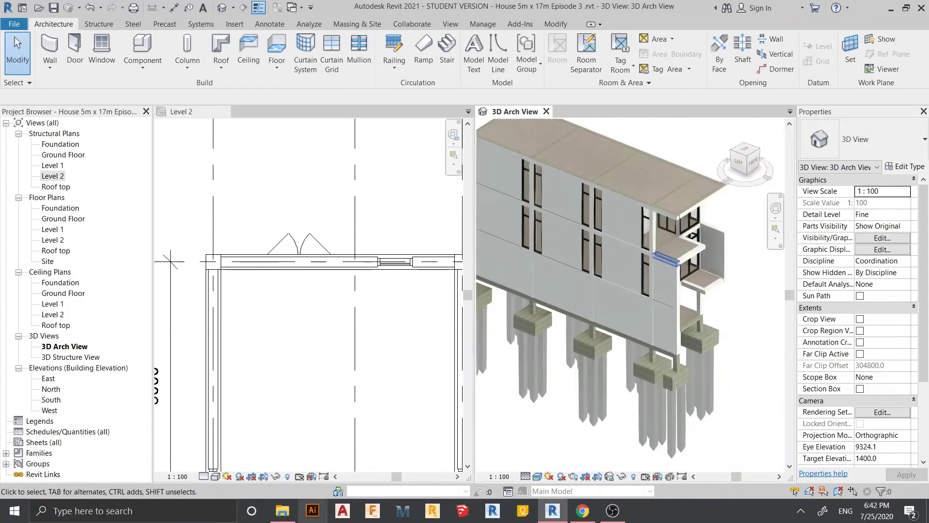
scroll(310, 290, down, 2)
scroll(310, 290, down, 1)
scroll(310, 290, down, 1)
scroll(310, 291, up, 2)
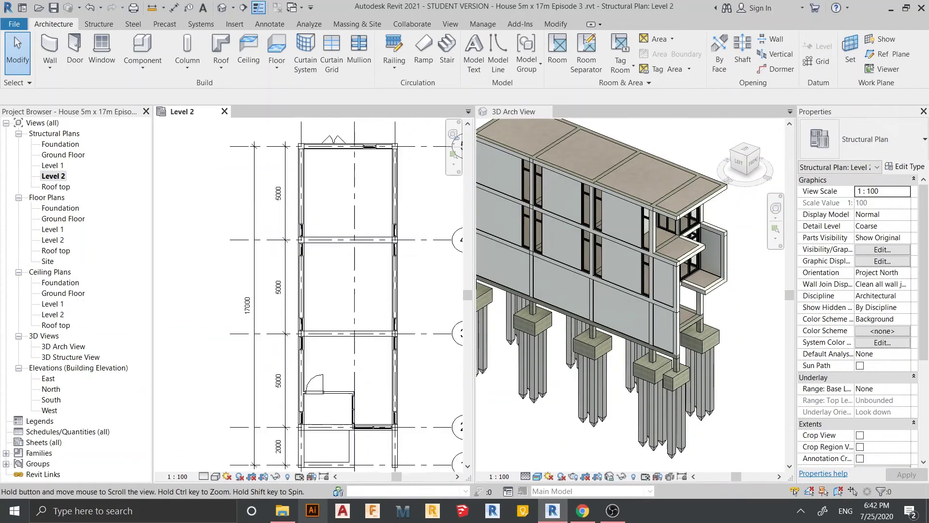
scroll(310, 291, up, 2)
scroll(310, 339, down, 2)
scroll(309, 339, up, 2)
scroll(310, 338, up, 1)
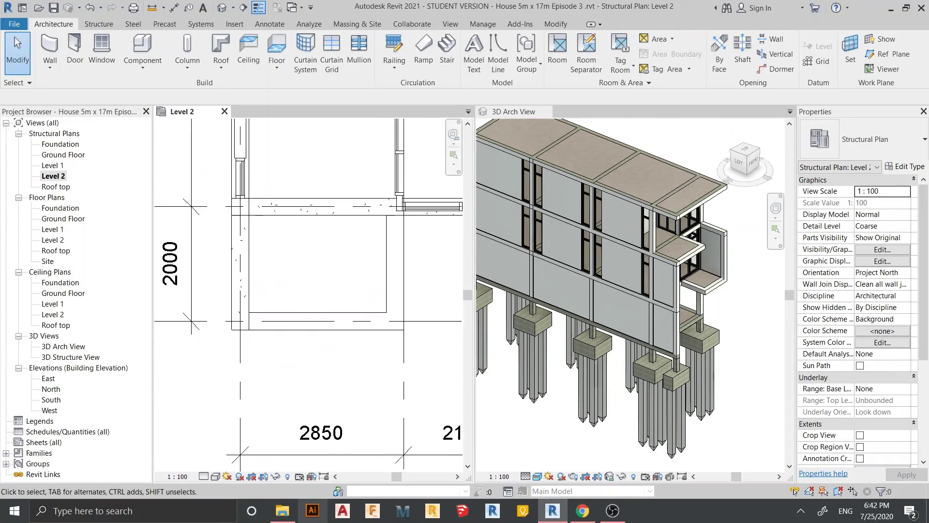
click(630, 388)
shift+middle_drag(678, 339, 726, 339)
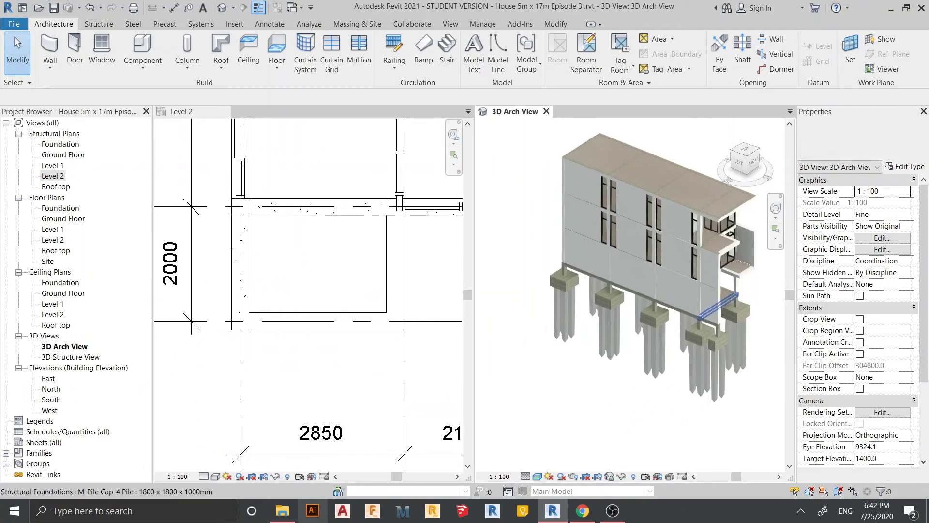
shift+middle_drag(653, 267, 562, 223)
scroll(576, 228, up, 3)
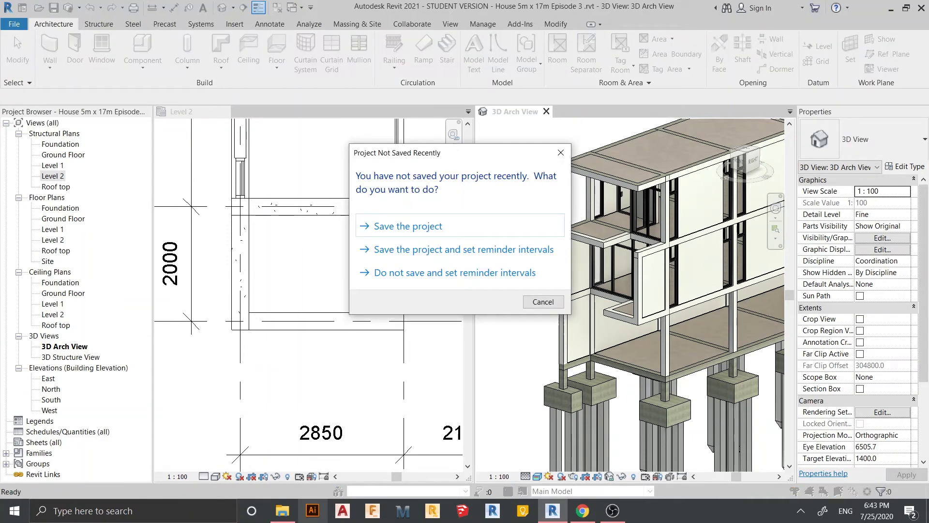
Dismiss the save reminder and choose the Glass Panel - Bottom Fill railing type.
click(561, 152)
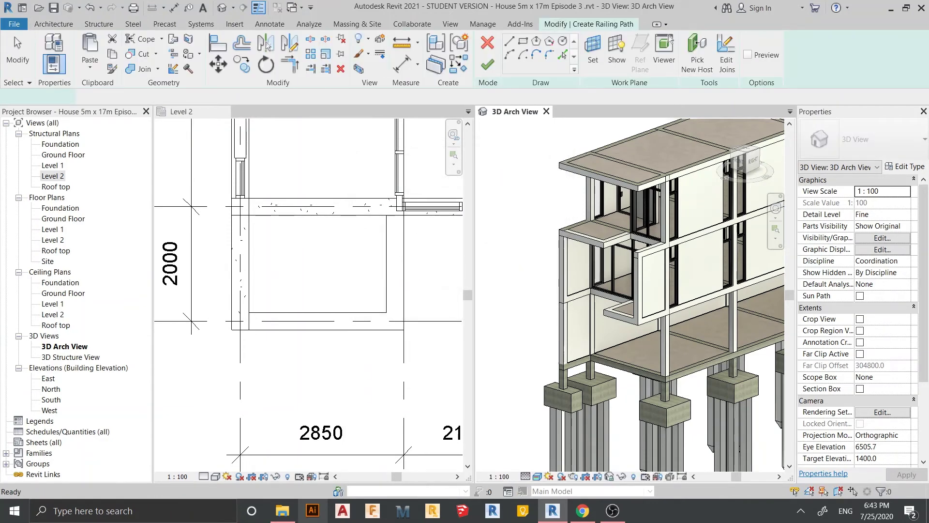
click(866, 140)
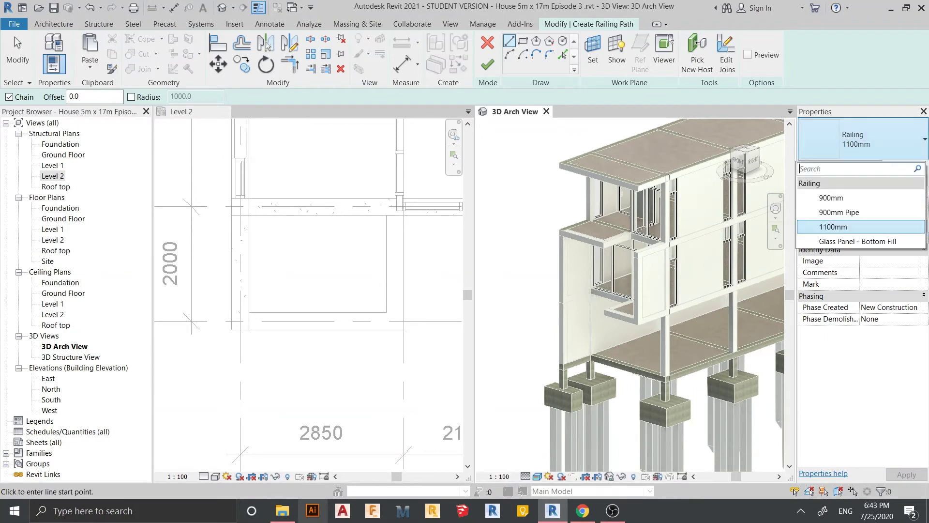
click(858, 241)
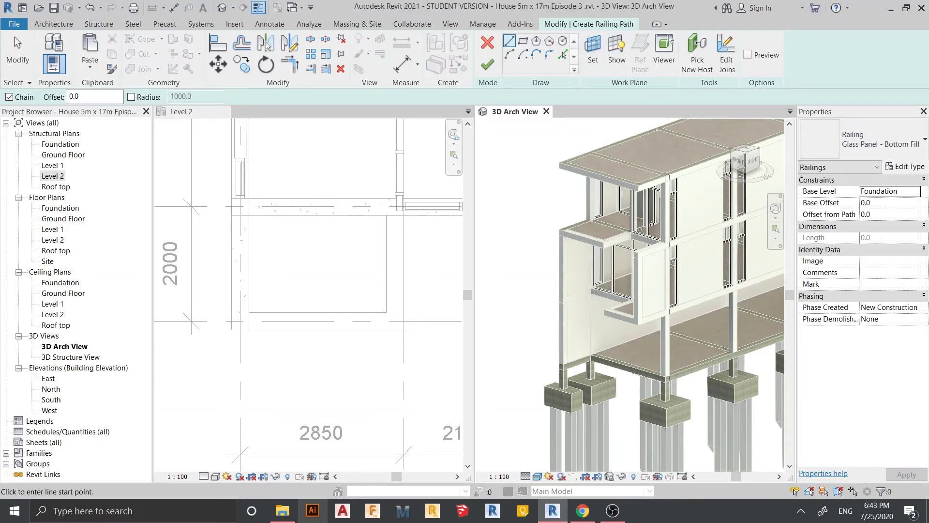
scroll(285, 232, up, 2)
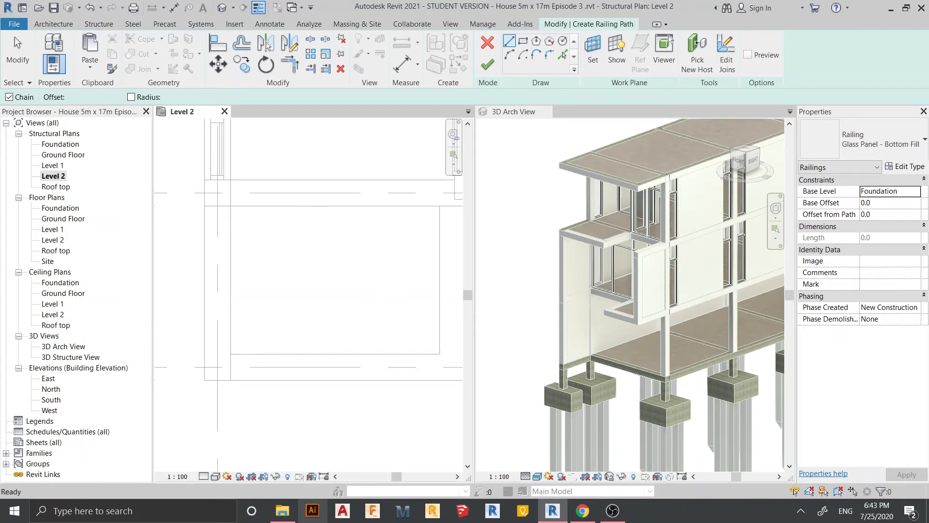
Sketch the railing path down the balcony side and along its 2700 front edge, then finish.
click(217, 206)
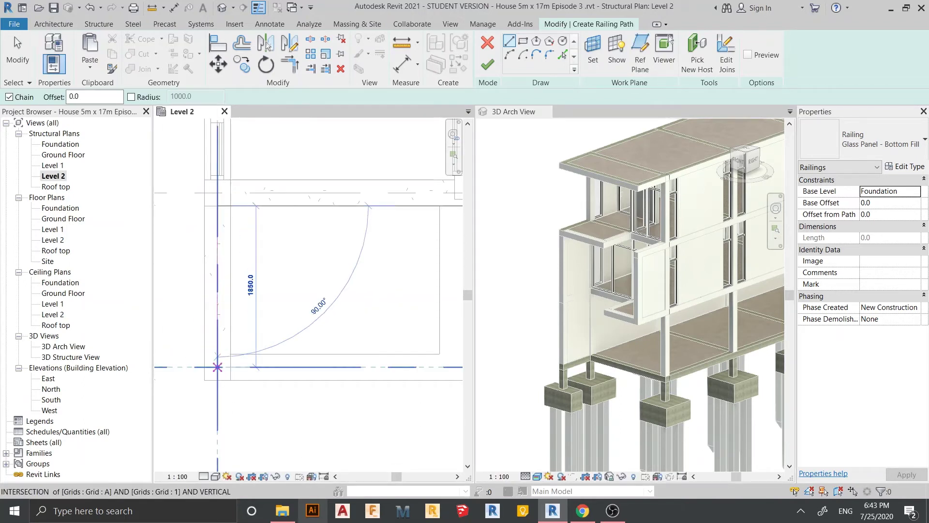
click(217, 367)
scroll(218, 367, down, 1)
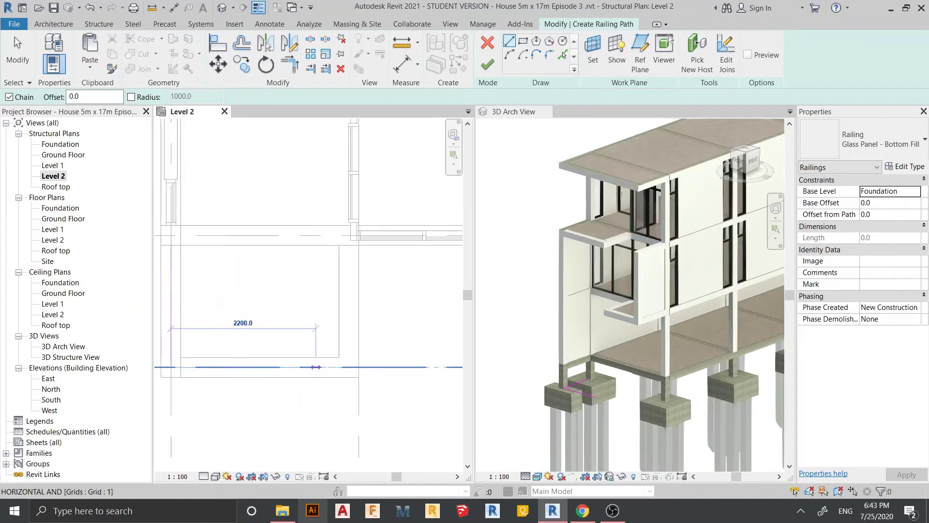
click(349, 367)
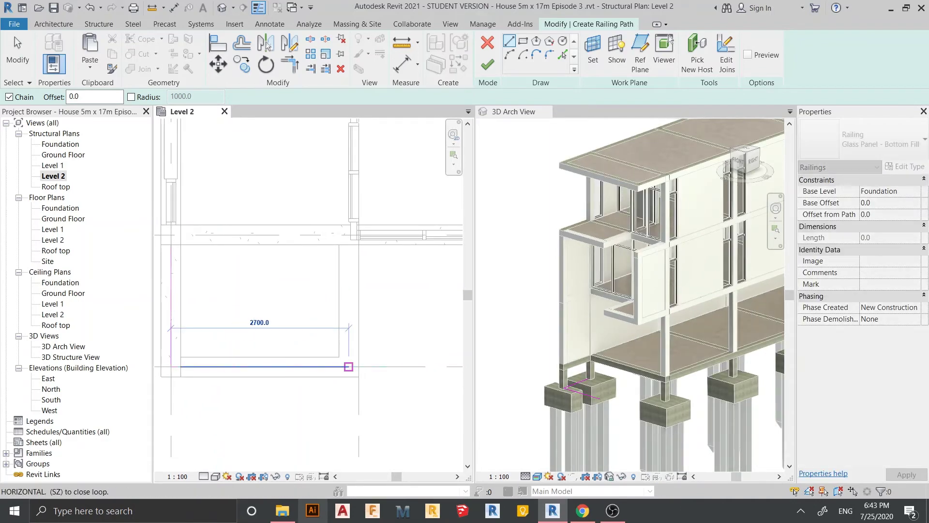
click(348, 367)
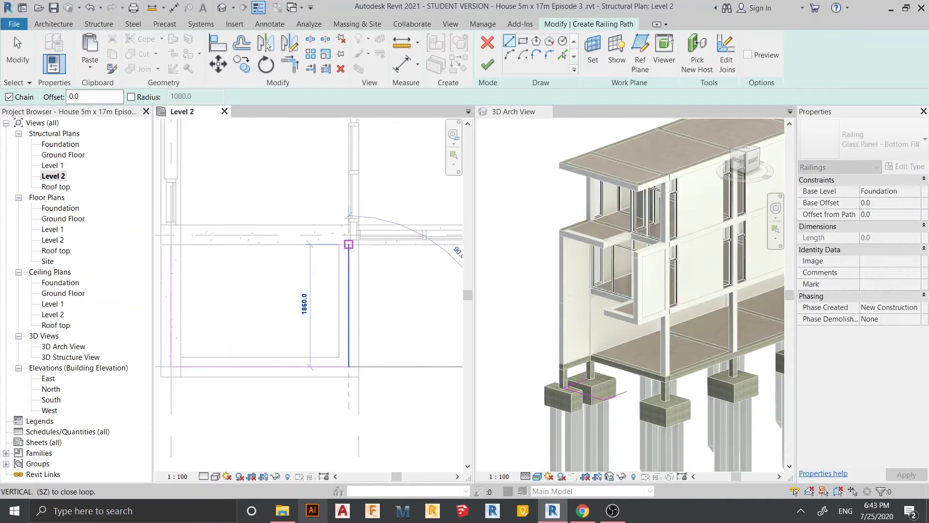
key(Escape)
key(Escape)
scroll(308, 291, down, 3)
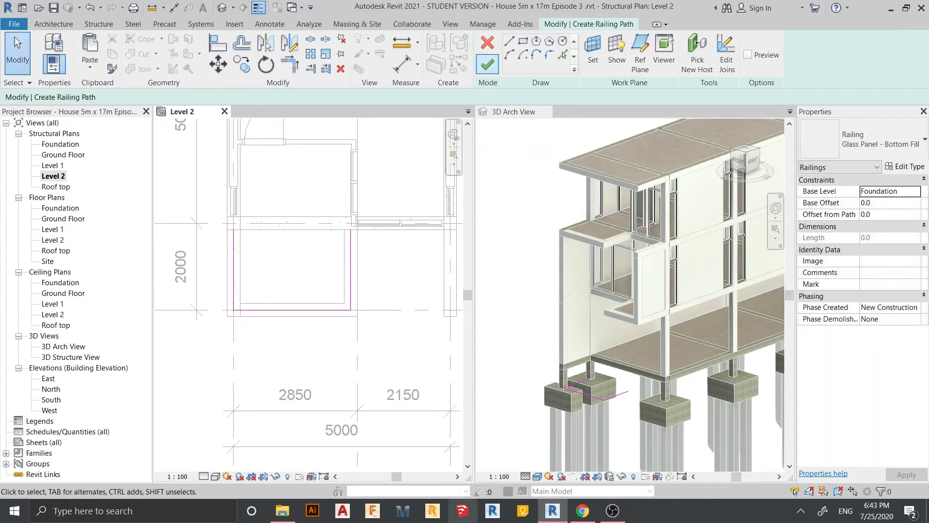
click(488, 64)
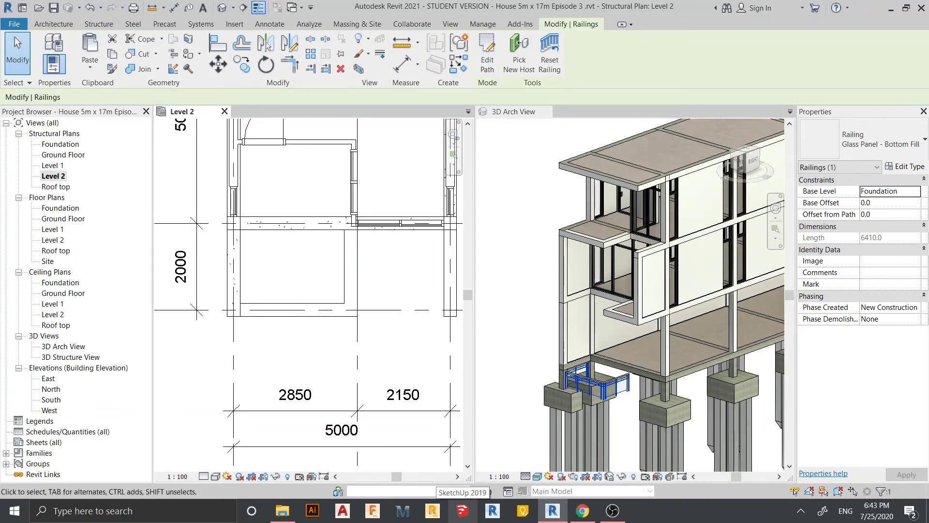
middle_drag(310, 291, 278, 332)
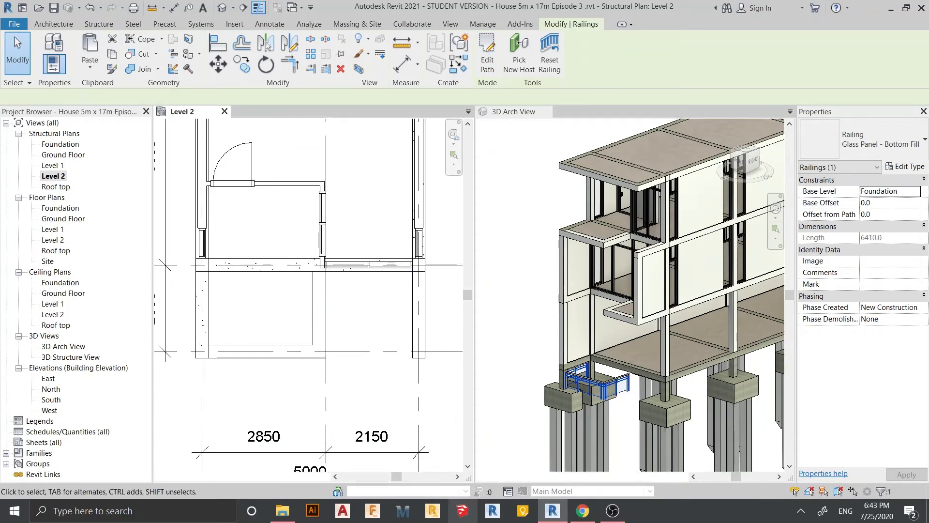
scroll(629, 291, up, 3)
scroll(629, 291, down, 2)
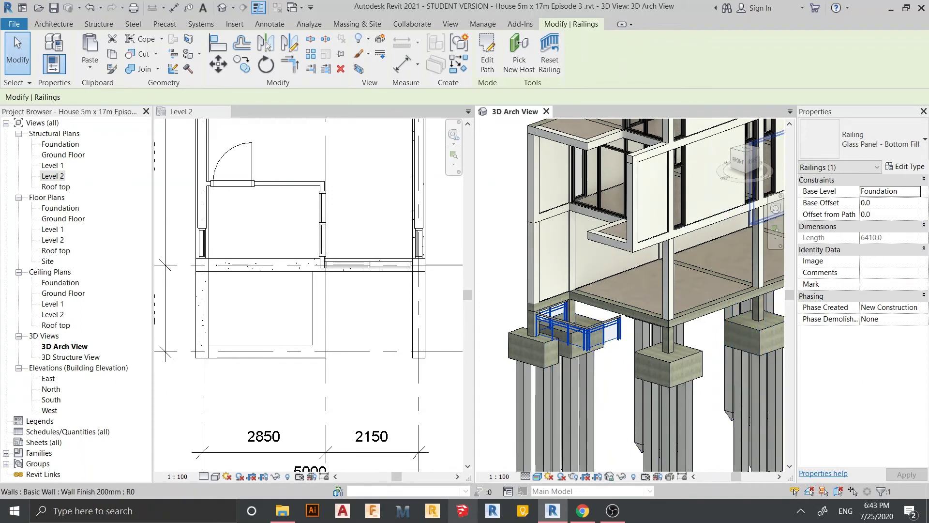
Set the railing's Base Level to Level 2 and orbit to view it on the balcony.
click(915, 191)
click(885, 241)
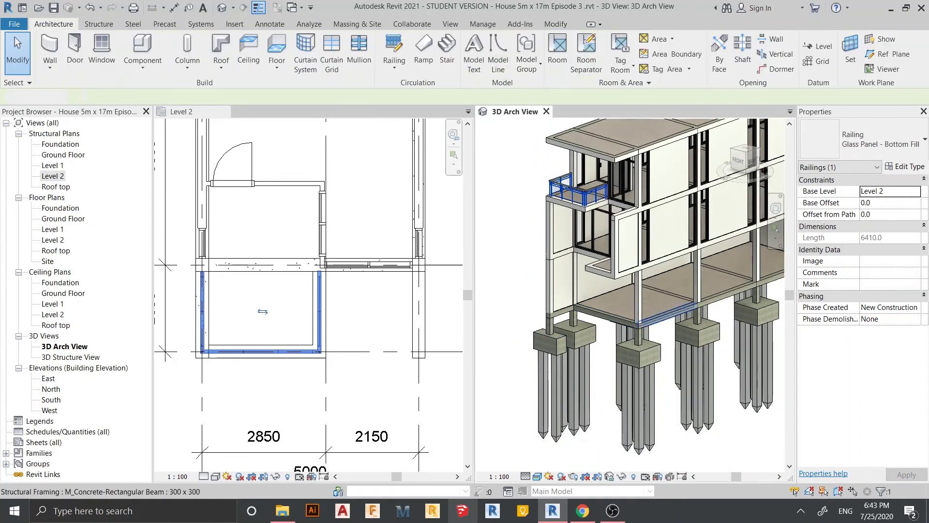
key(Escape)
scroll(557, 184, up, 3)
scroll(556, 184, up, 2)
scroll(556, 184, up, 2)
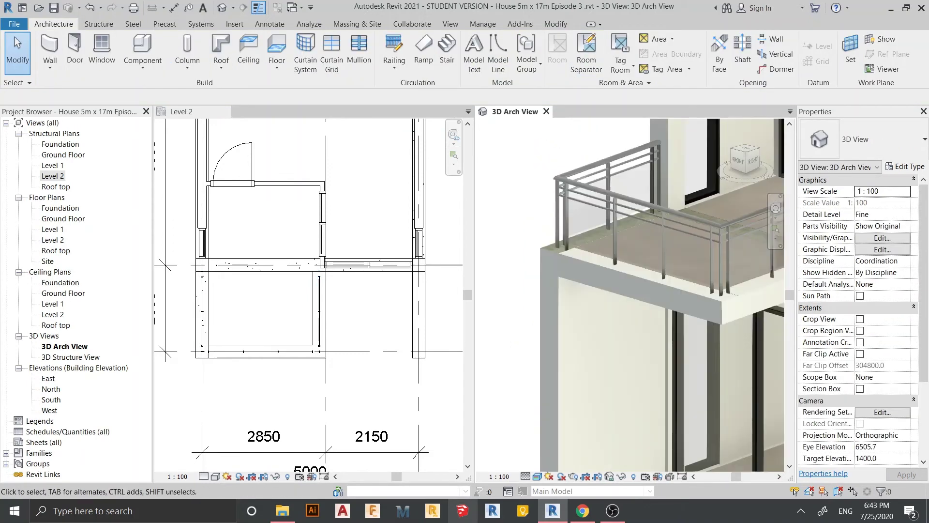
shift+middle_drag(654, 218, 605, 218)
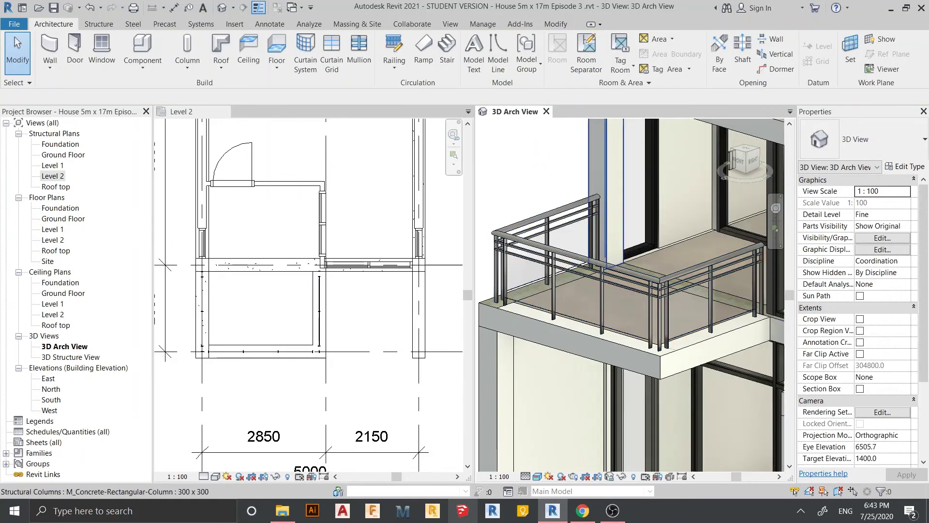
scroll(630, 291, down, 2)
scroll(629, 291, down, 2)
scroll(630, 290, up, 3)
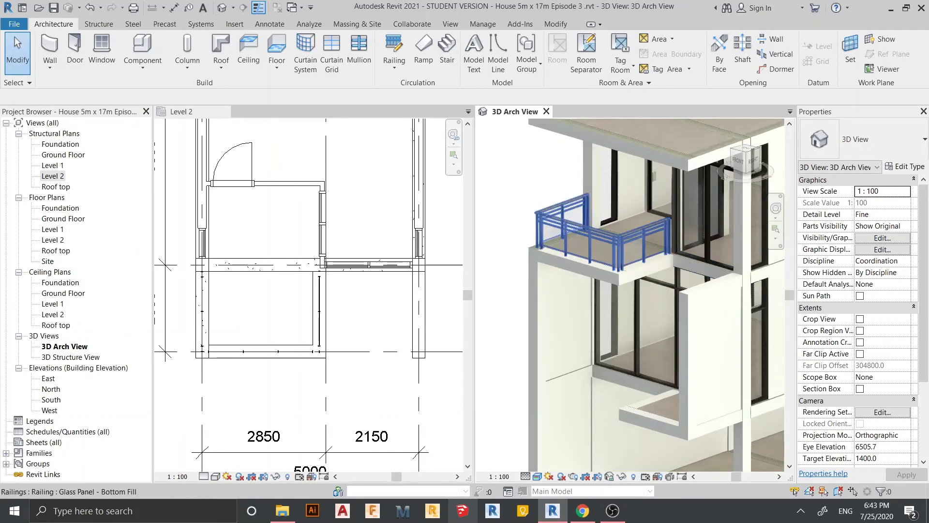
Select the Level 2 balcony railing and open its Type Properties.
click(629, 228)
shift+middle_drag(630, 227, 654, 176)
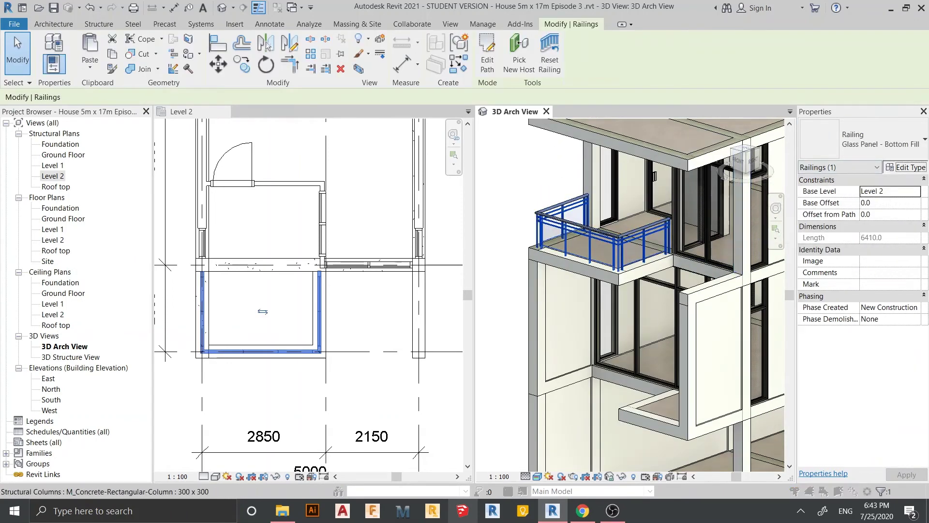
click(905, 167)
drag(480, 65, 400, 50)
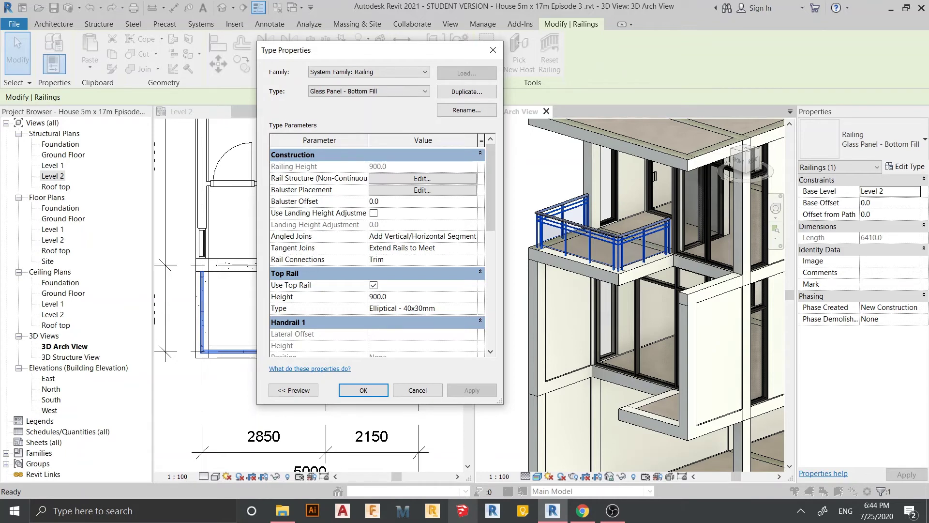
Set the material of Rail 1 and Rail 2 to Aluminium Black frame.
drag(339, 50, 305, 52)
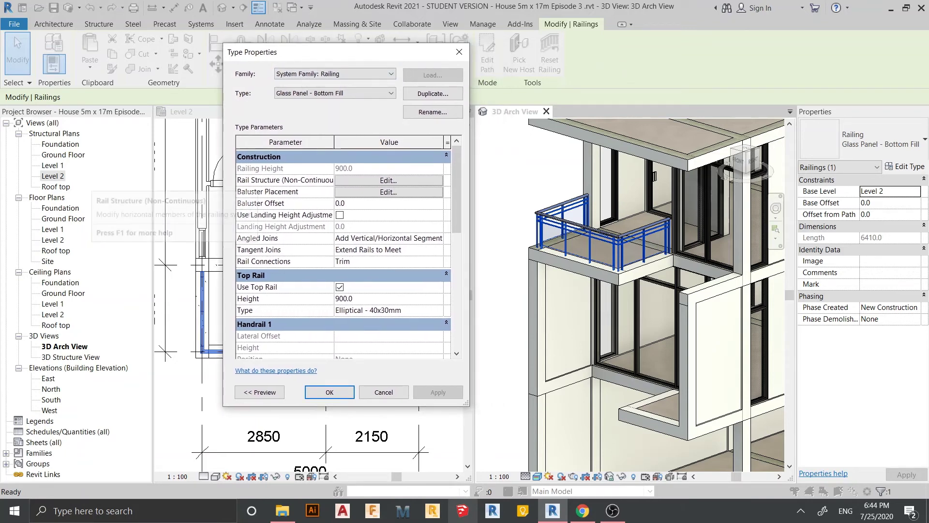
click(388, 180)
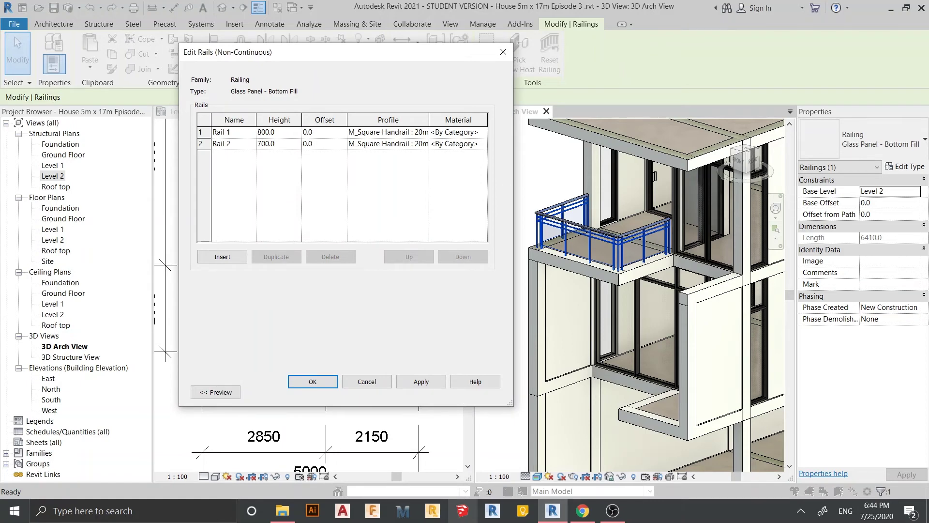
click(483, 132)
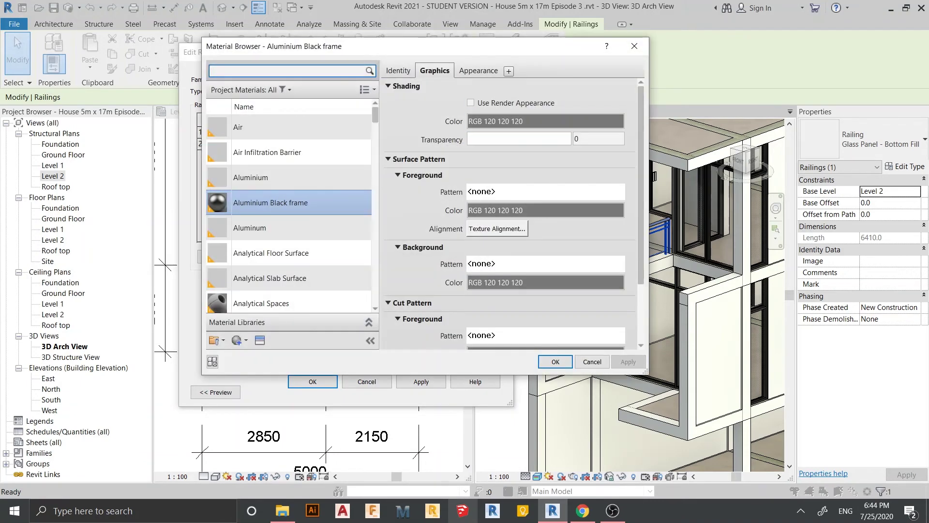
drag(492, 54, 451, 49)
click(537, 362)
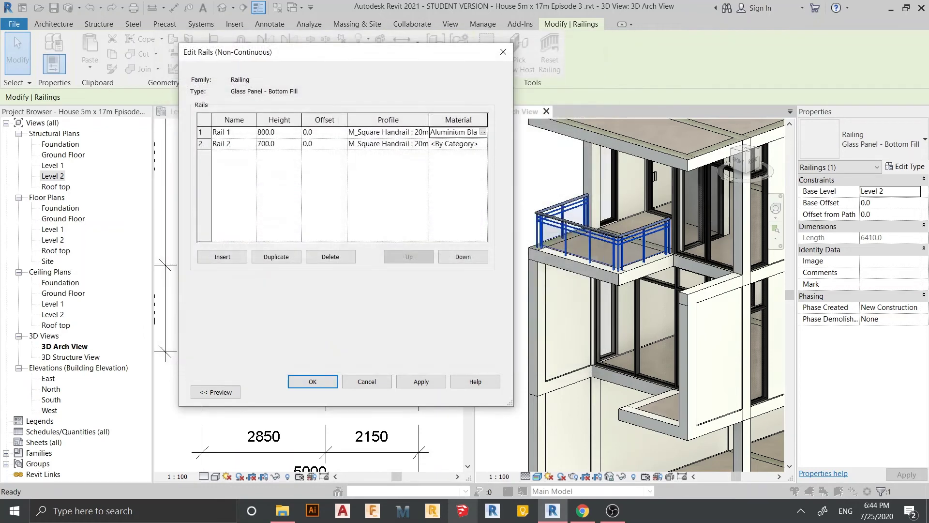
click(455, 144)
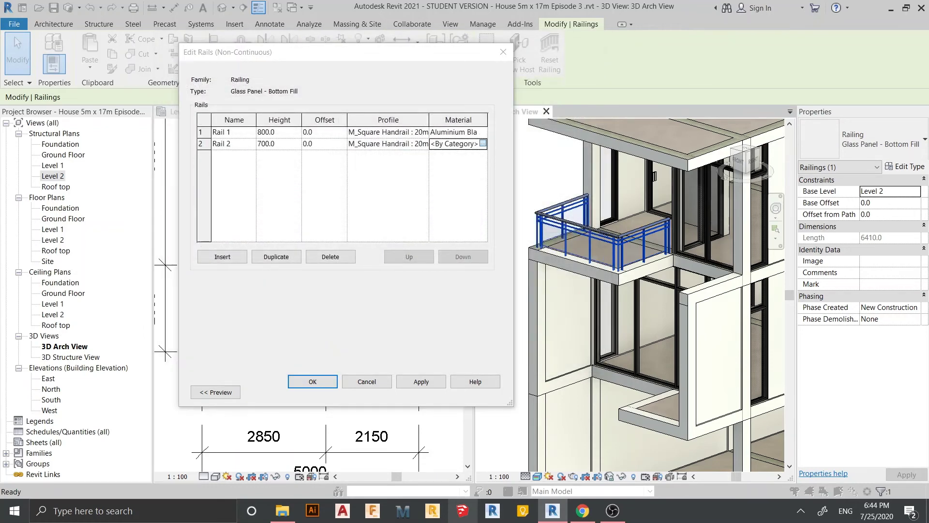
click(508, 355)
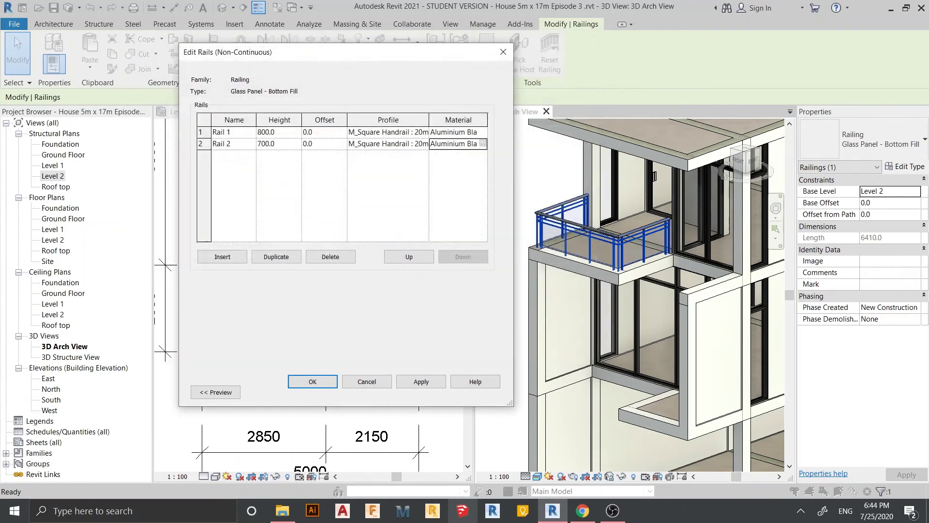
click(421, 382)
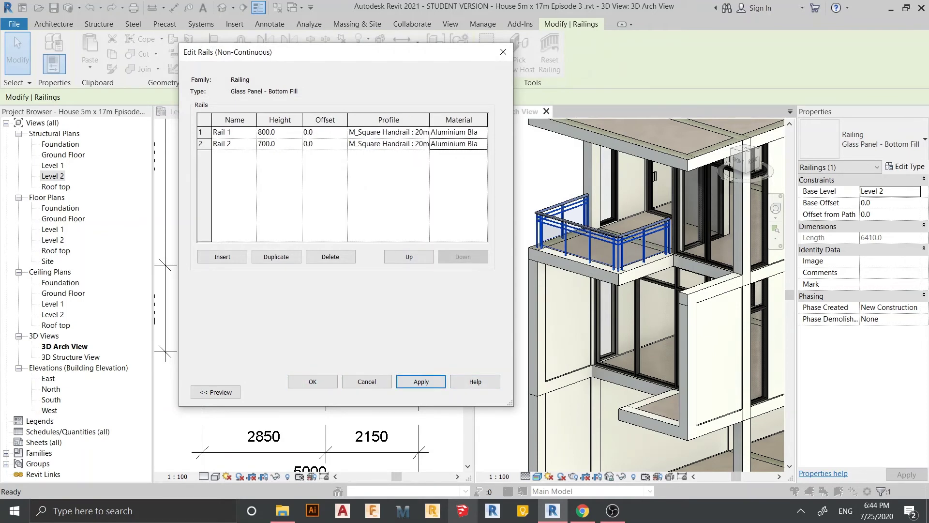
click(313, 381)
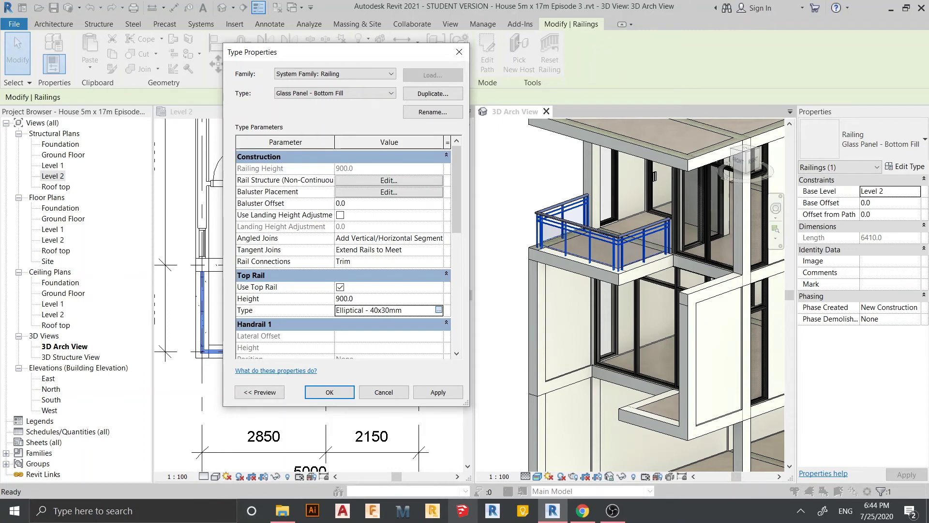
Set the Elliptical - 40x30mm top rail material to Aluminium Black frame.
click(438, 310)
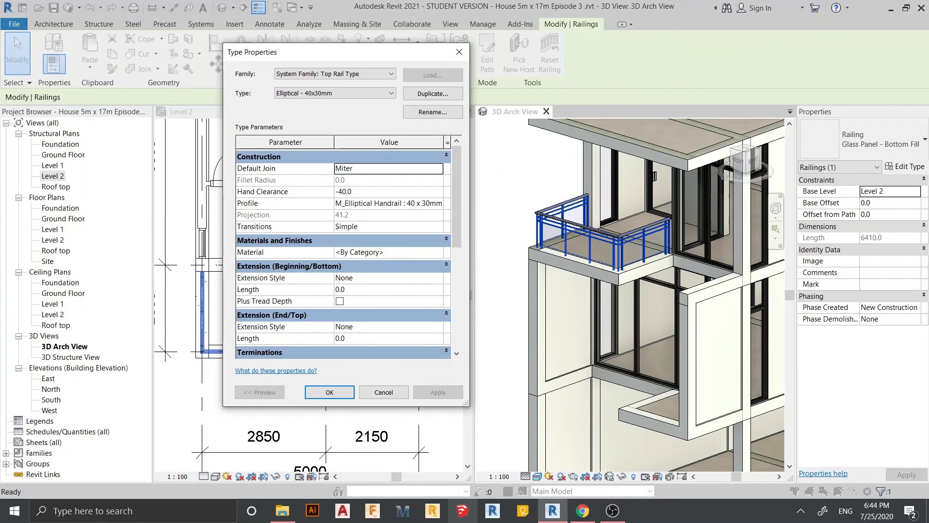
click(439, 252)
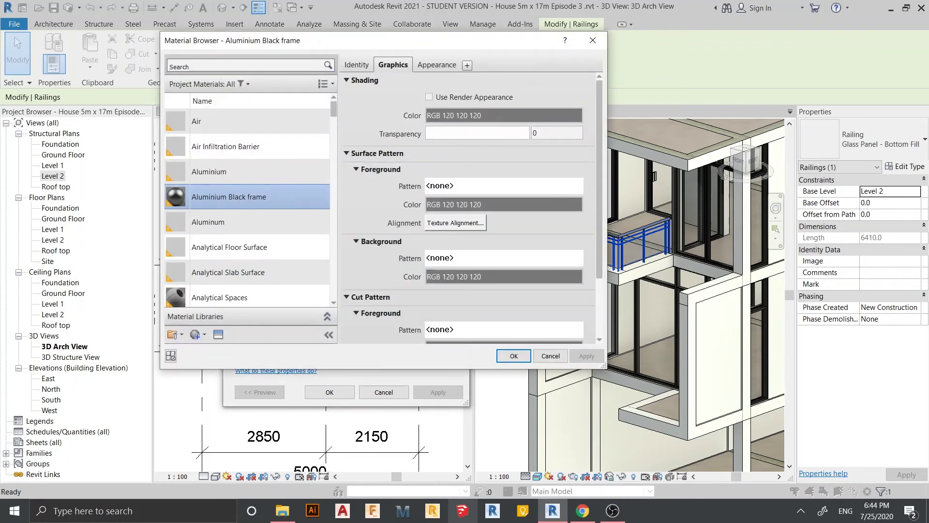
click(513, 355)
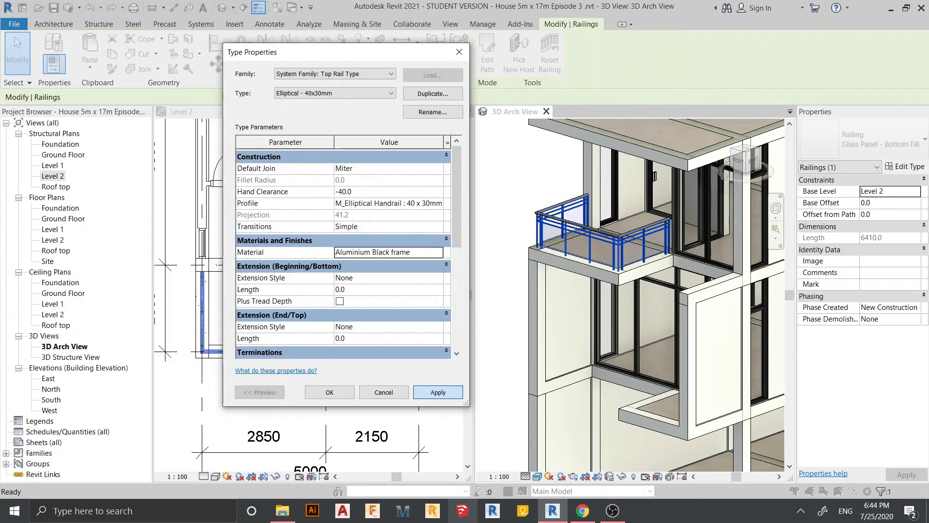
click(438, 393)
key(Return)
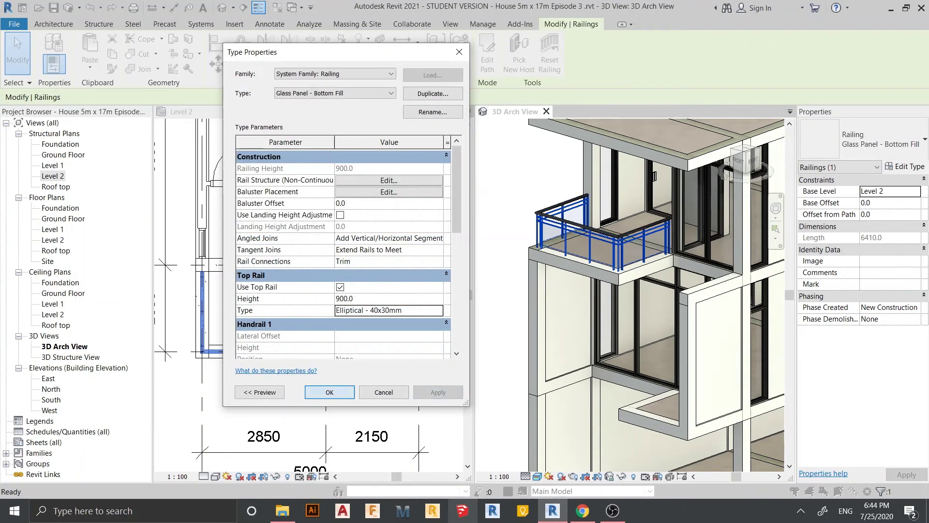
click(329, 393)
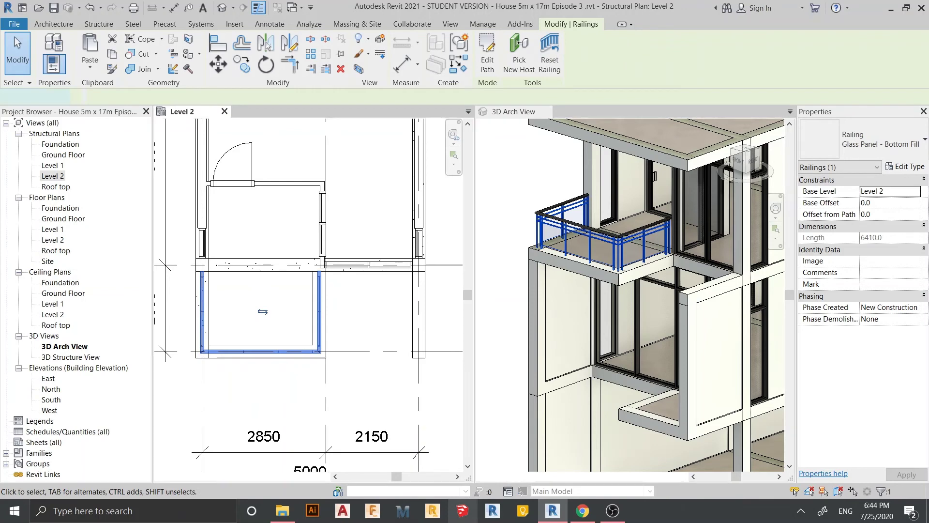
Frame the black-railed Level 2 balcony in the 3D view and select its glass-panel railing.
click(487, 53)
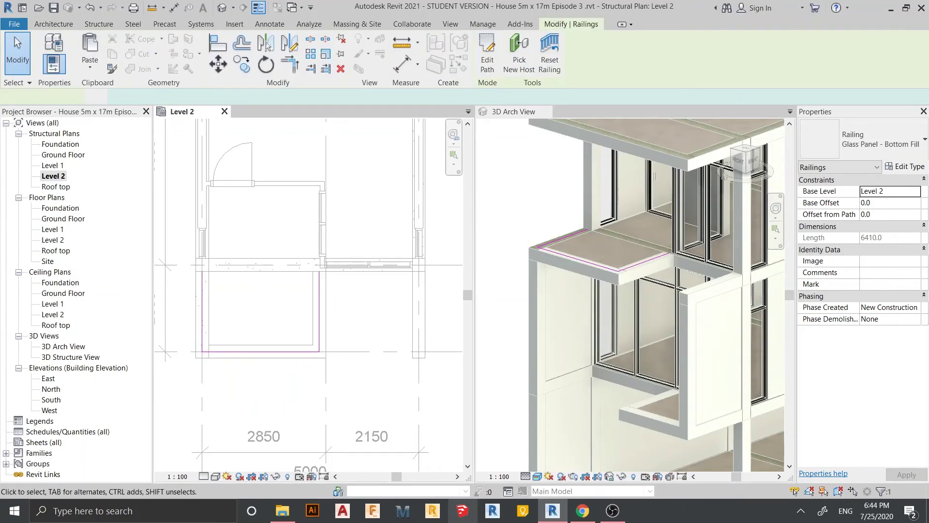
key(Escape)
scroll(630, 242, up, 4)
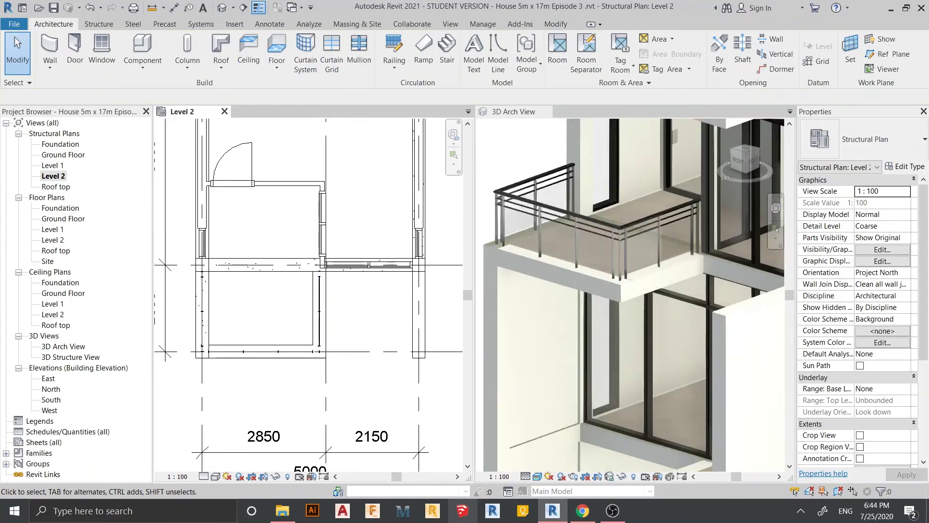
click(629, 271)
scroll(630, 271, up, 3)
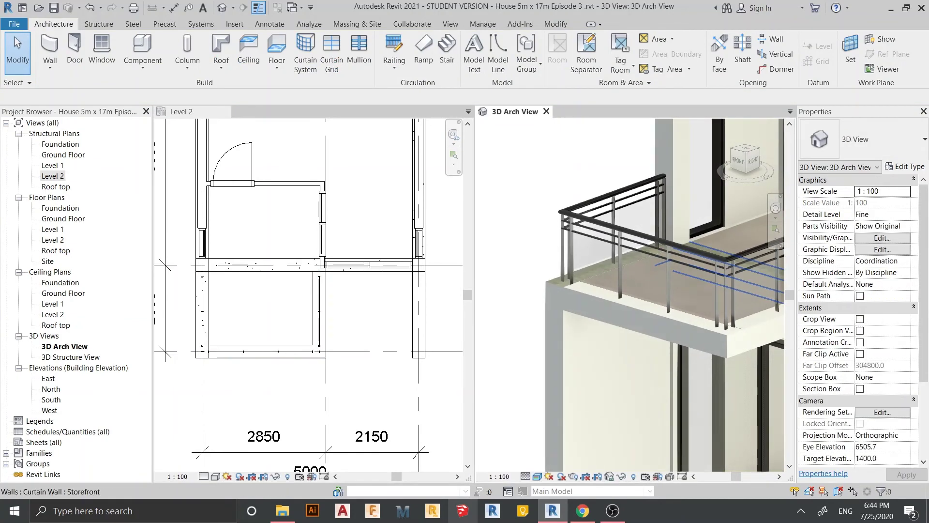
shift+middle_drag(678, 291, 707, 310)
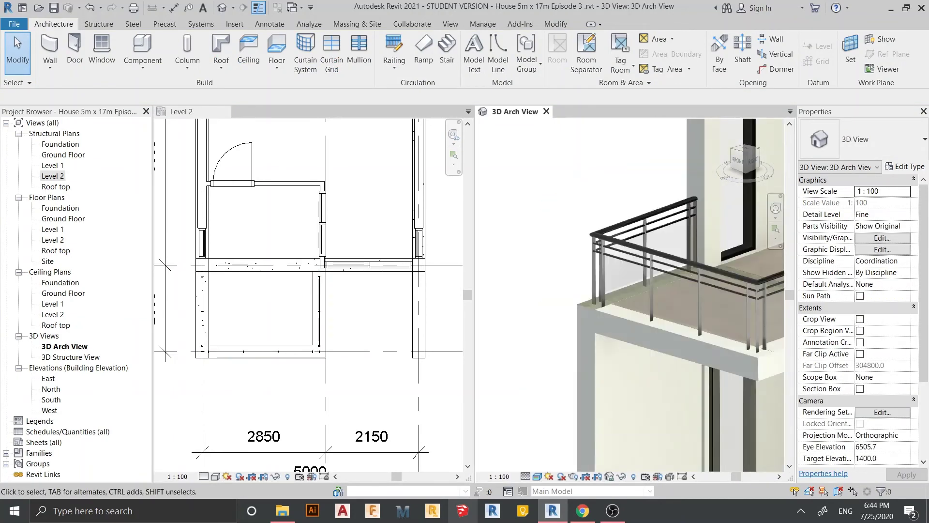
scroll(697, 247, down, 2)
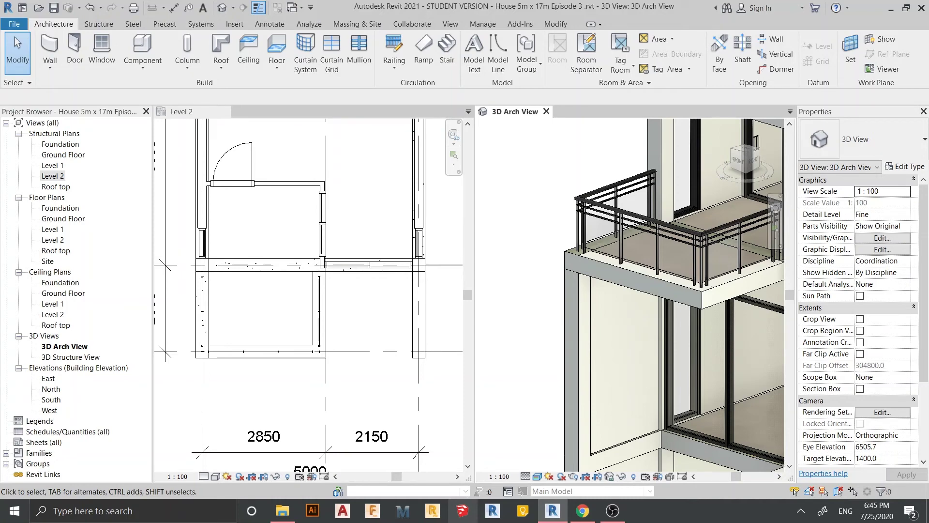
middle_drag(678, 271, 608, 289)
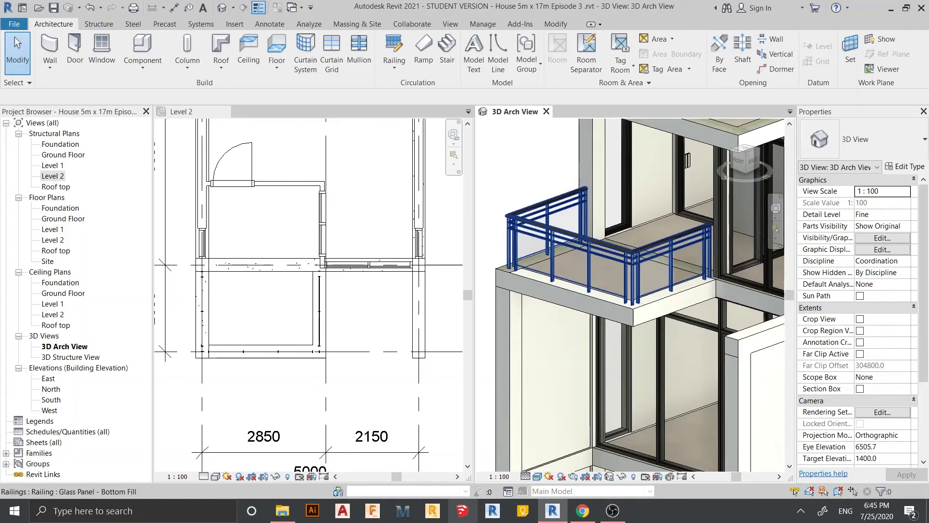
click(608, 289)
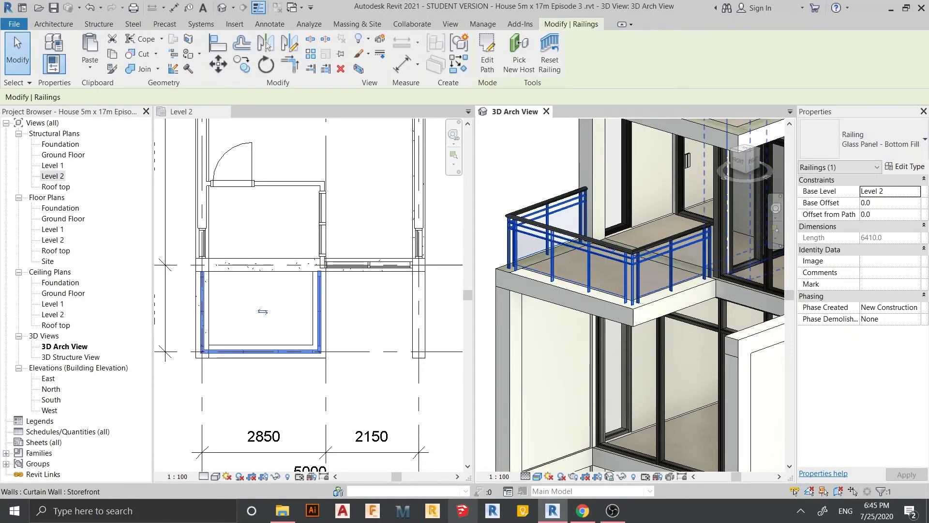
click(53, 63)
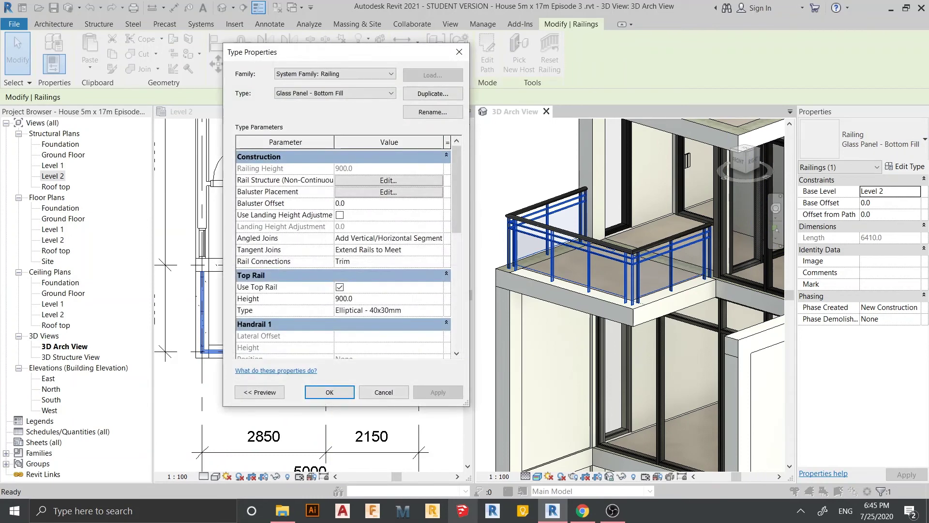
click(388, 192)
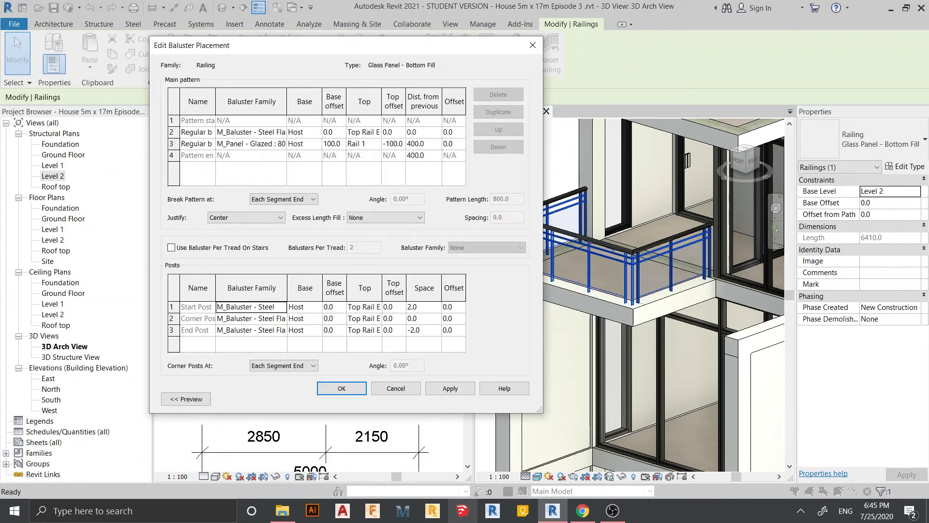
click(281, 132)
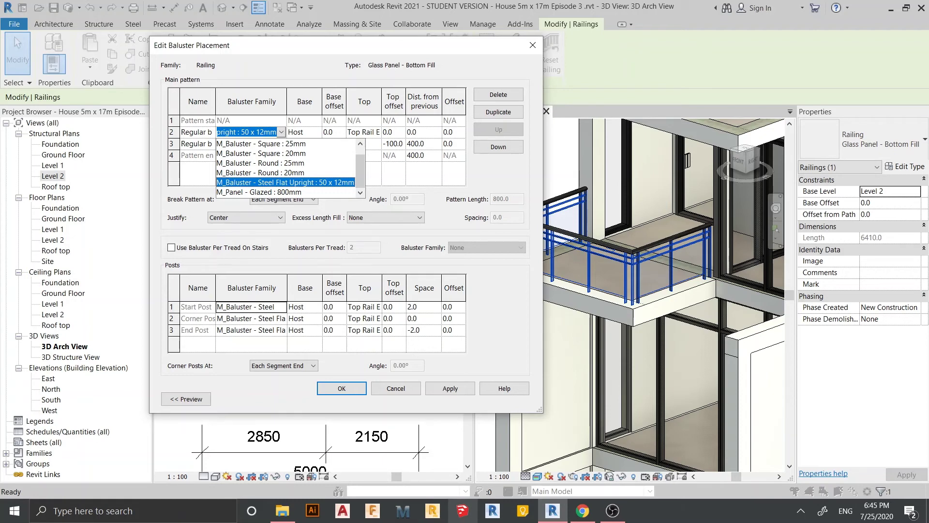
key(Return)
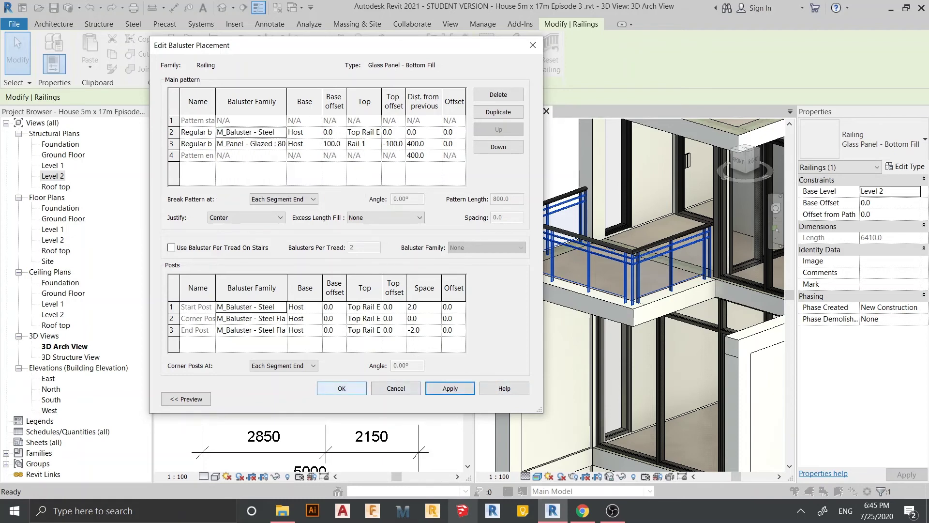
click(341, 388)
click(459, 52)
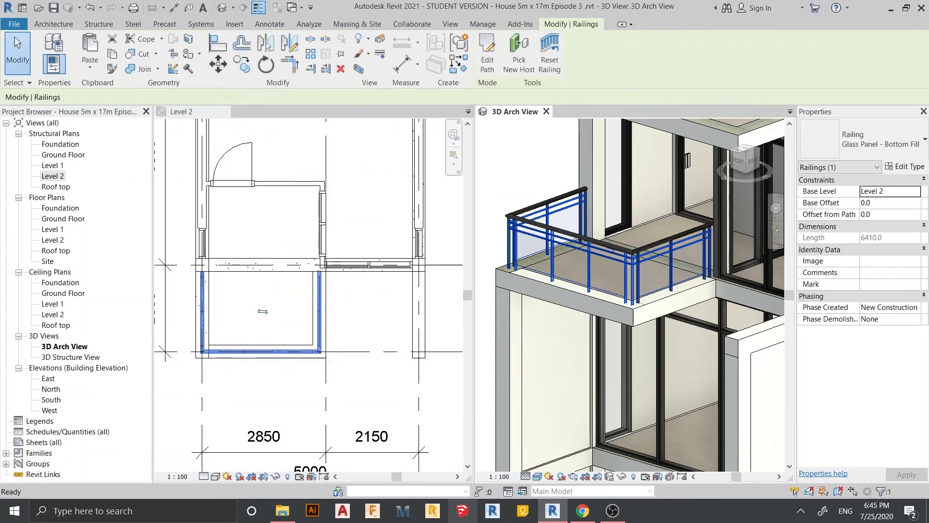
Set the Steel Flat Upright 50 x 12mm baluster material to Aluminium Black frame.
click(15, 37)
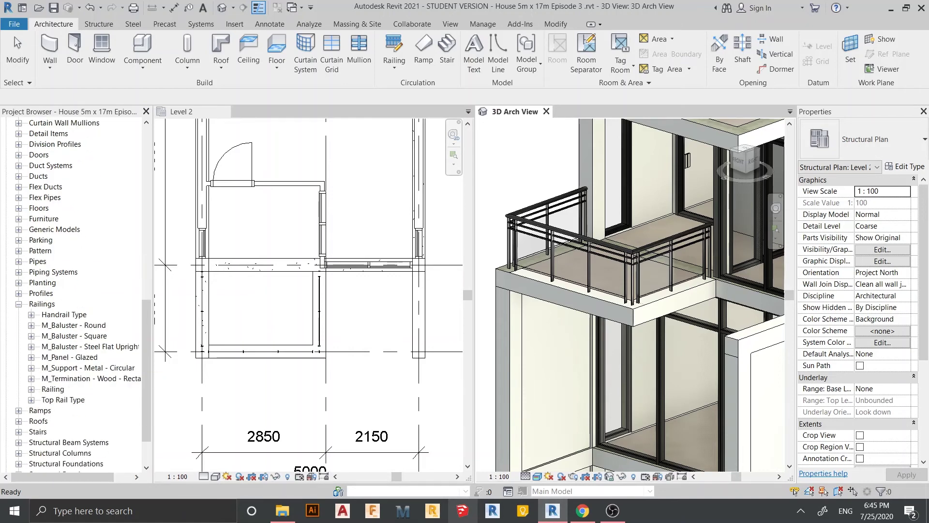
key(Right)
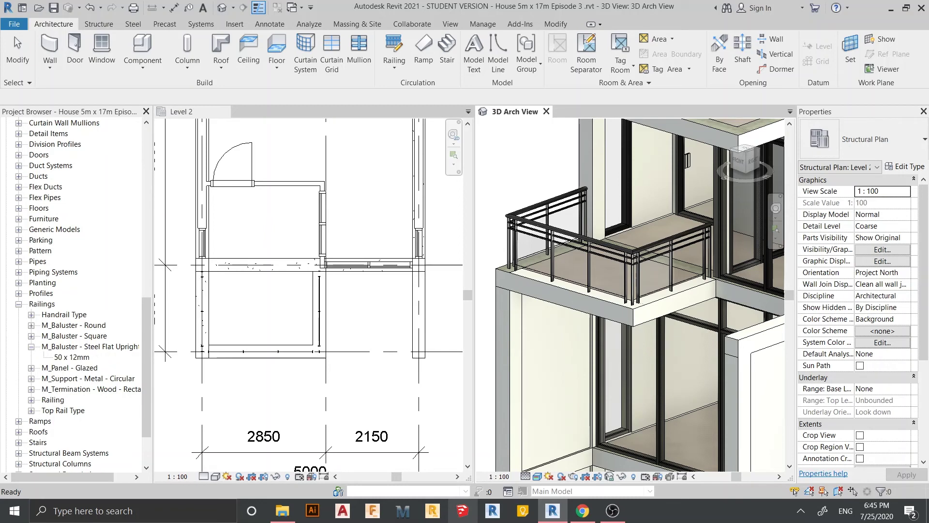
key(Down)
key(Return)
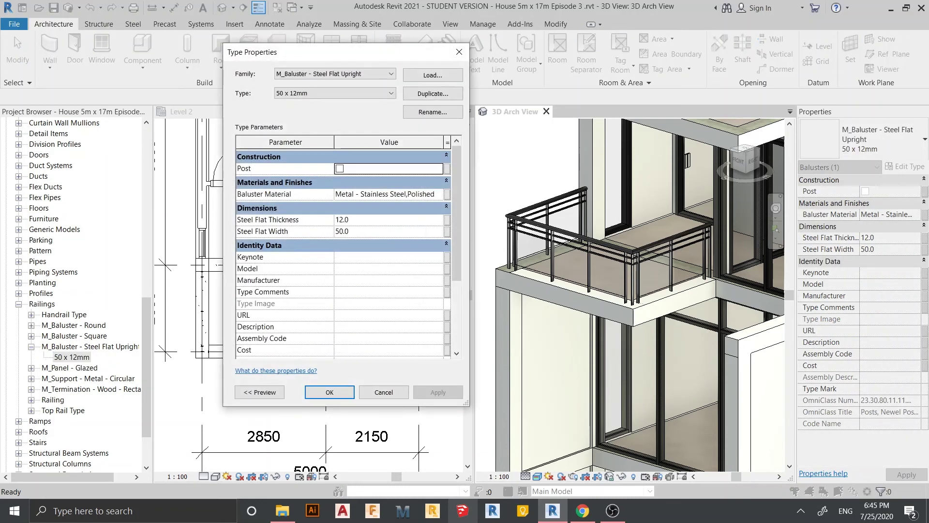
key(Tab)
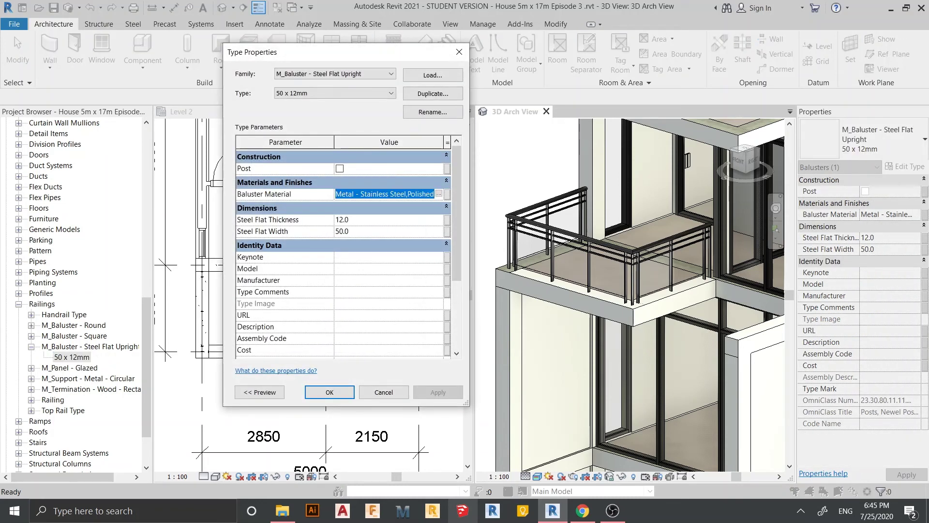
key(Tab)
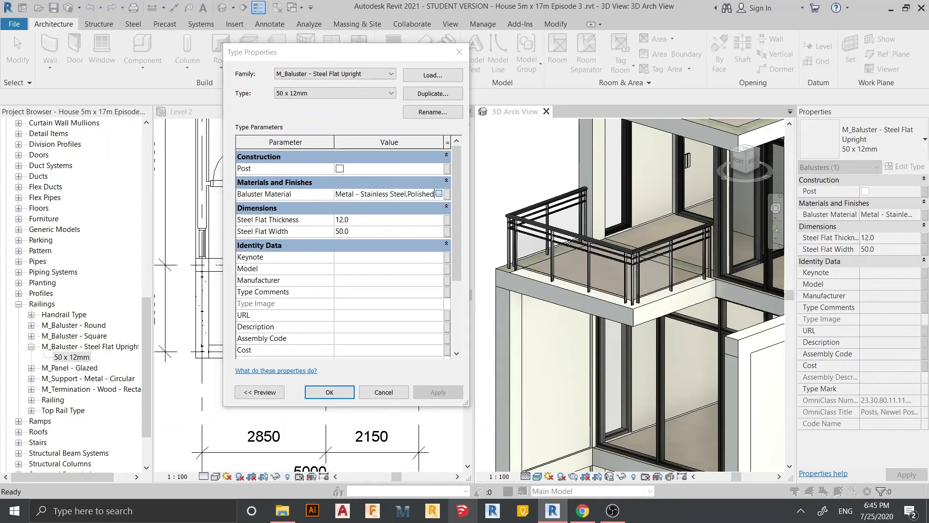
key(Return)
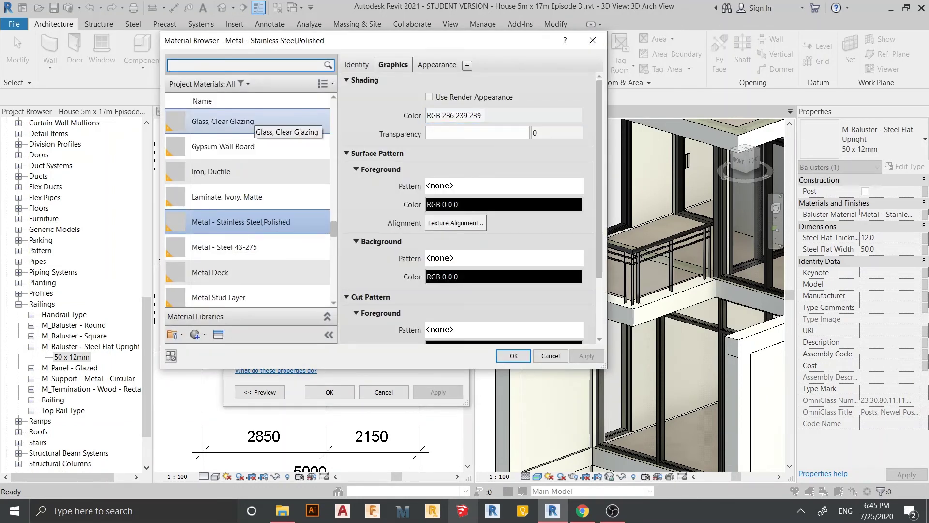
text(ali)
key(BackSpace)
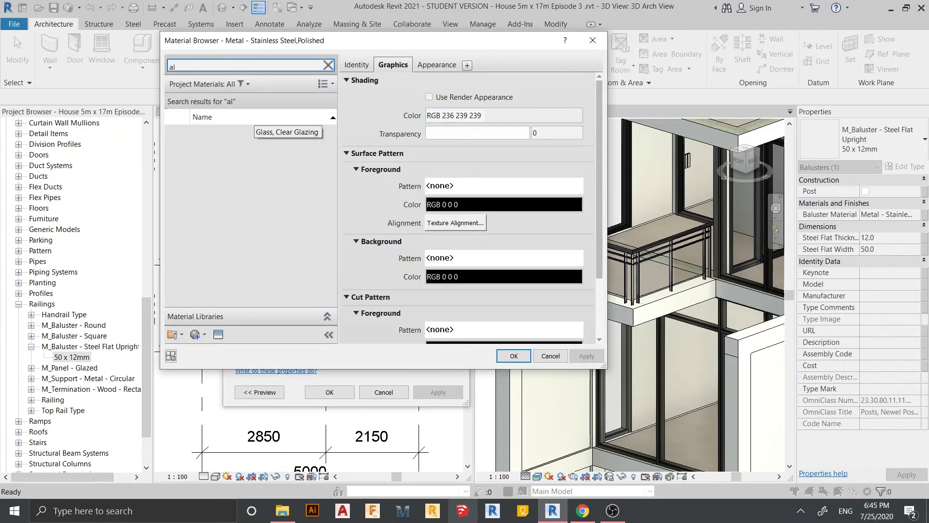
key(Down)
key(Down)
key(Down)
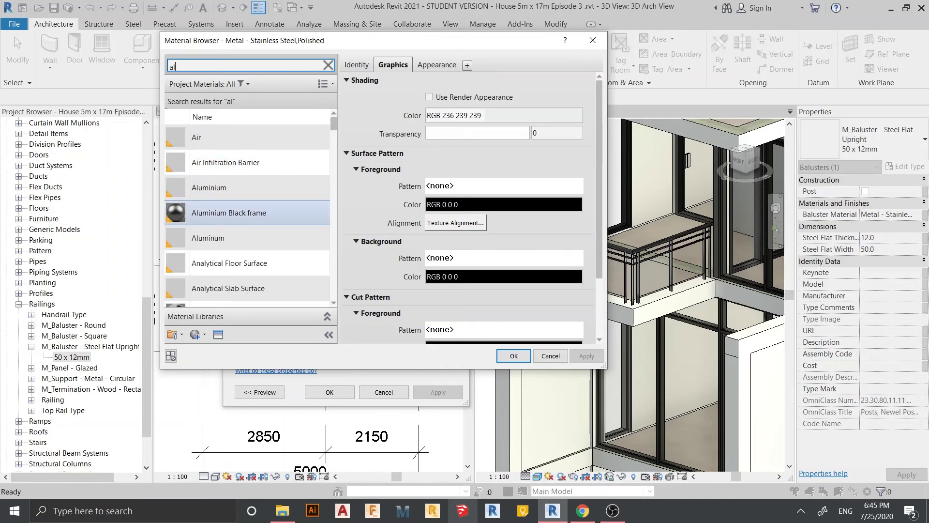
key(Return)
key(Return)
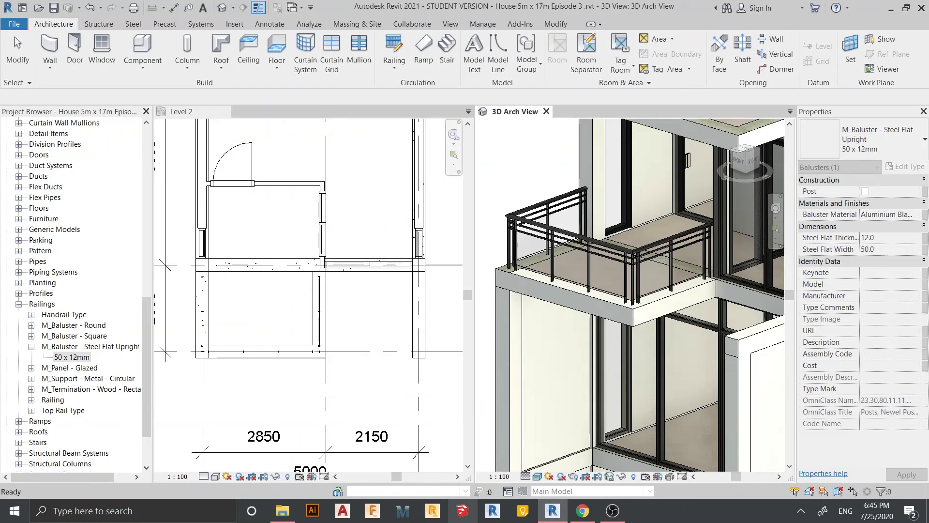
Switch to the 3D Arch View to inspect the all-black balcony railing.
click(15, 37)
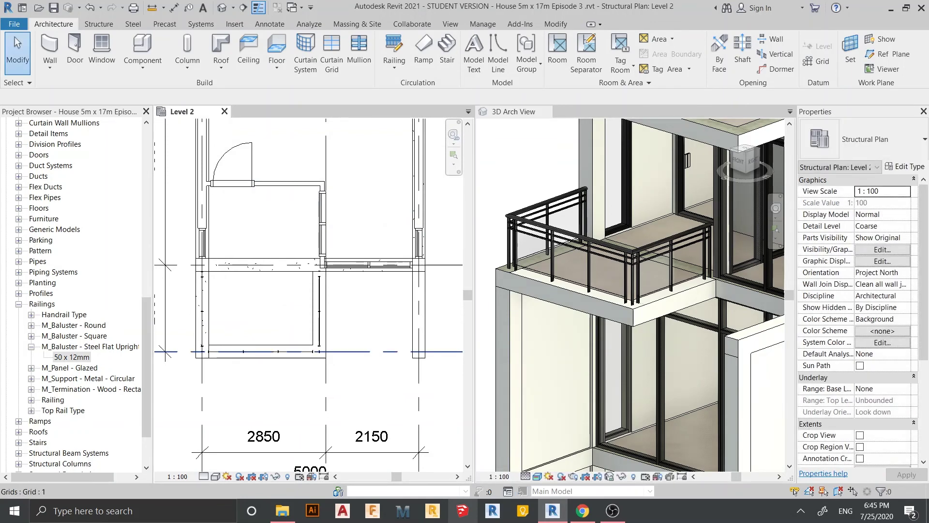
scroll(537, 247, up, 5)
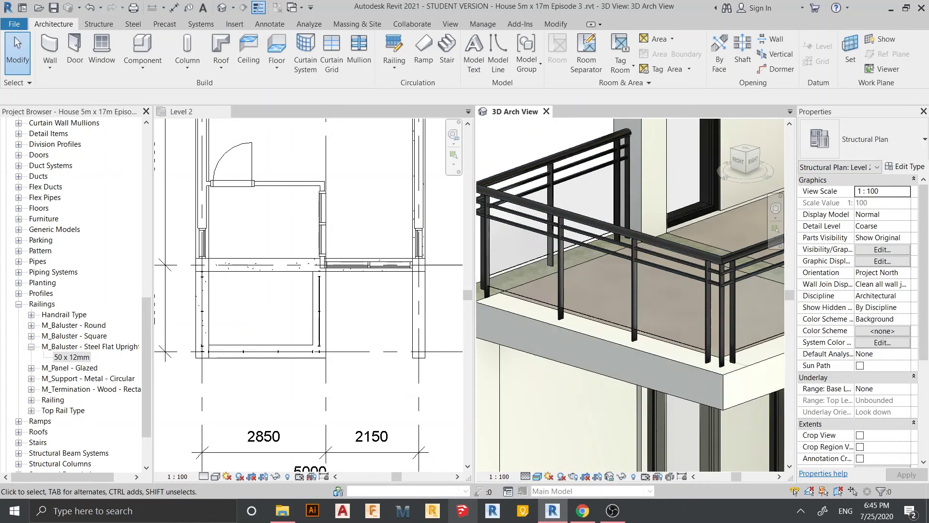
click(629, 312)
scroll(629, 313, up, 3)
scroll(630, 312, down, 5)
Pan and zoom the Level 2 plan to bring the balcony into view.
scroll(629, 312, down, 2)
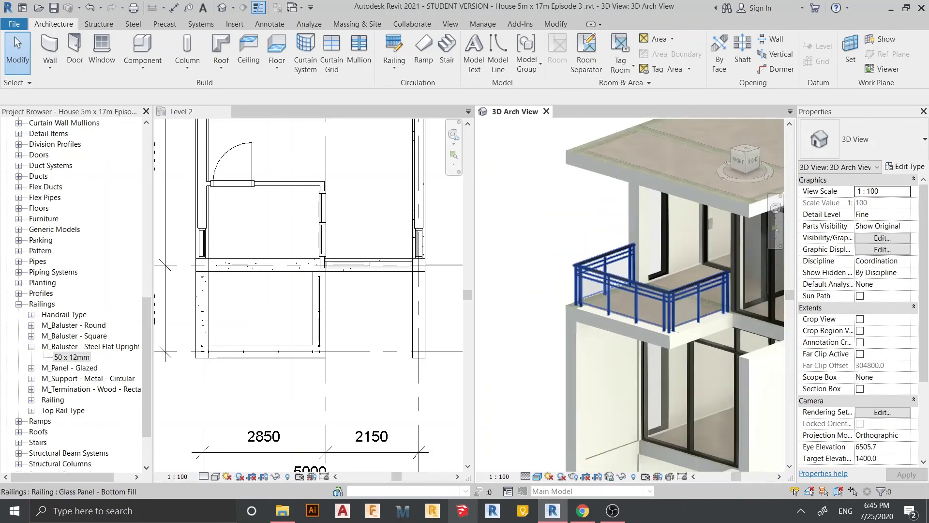
scroll(629, 312, up, 3)
scroll(460, 391, down, 1)
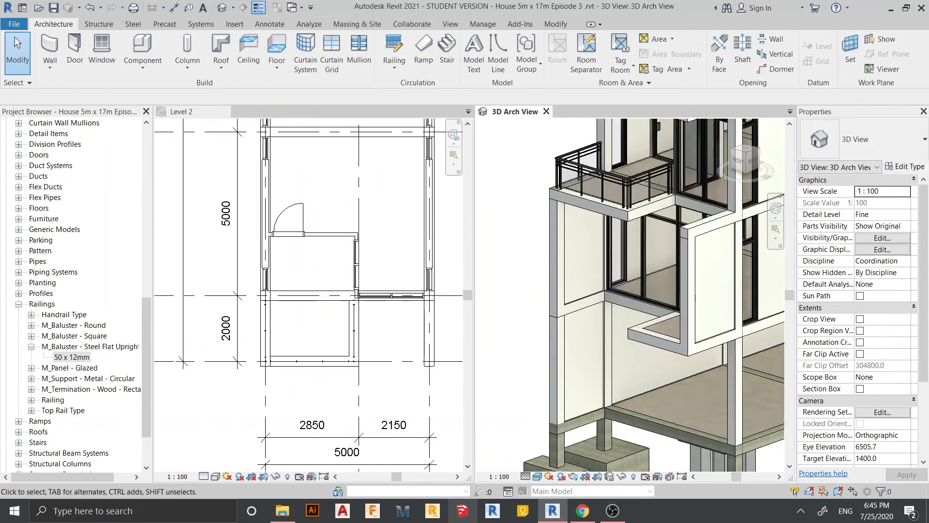
middle_drag(310, 291, 274, 238)
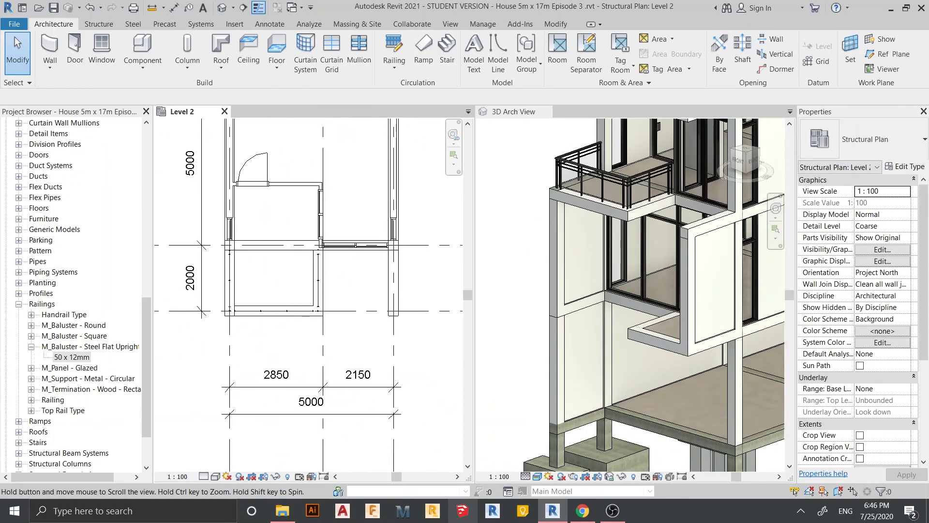
scroll(675, 287, up, 1)
scroll(310, 290, down, 1)
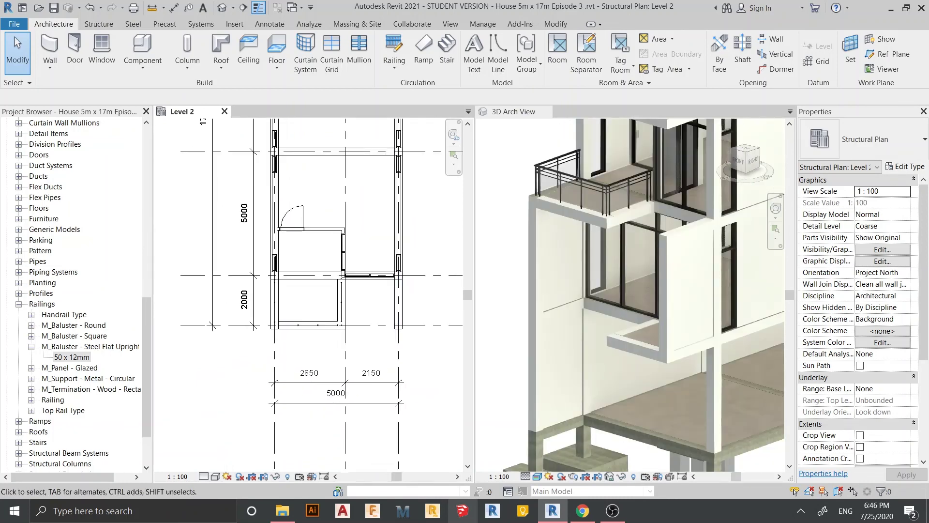
scroll(630, 312, down, 2)
Open a Level 1 plan from the keyboard, then close that extra Level 1 tab.
click(629, 320)
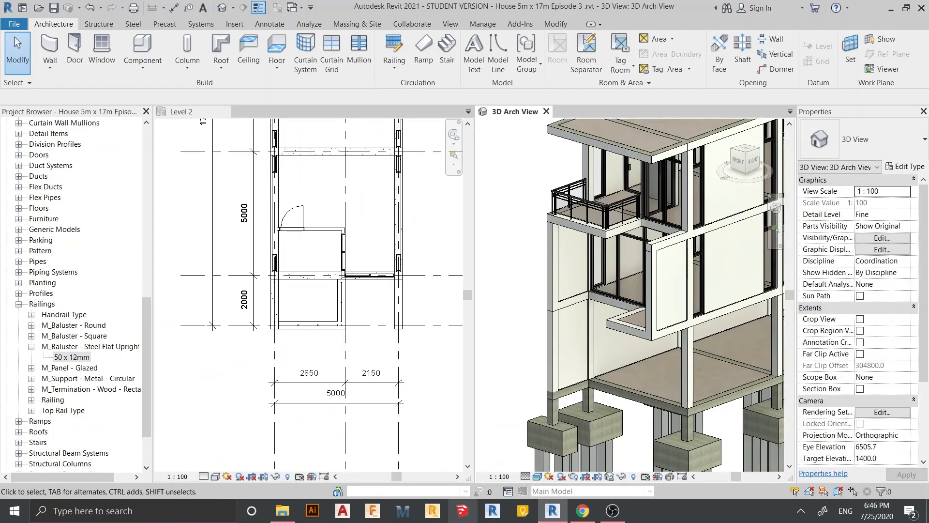
key(l)
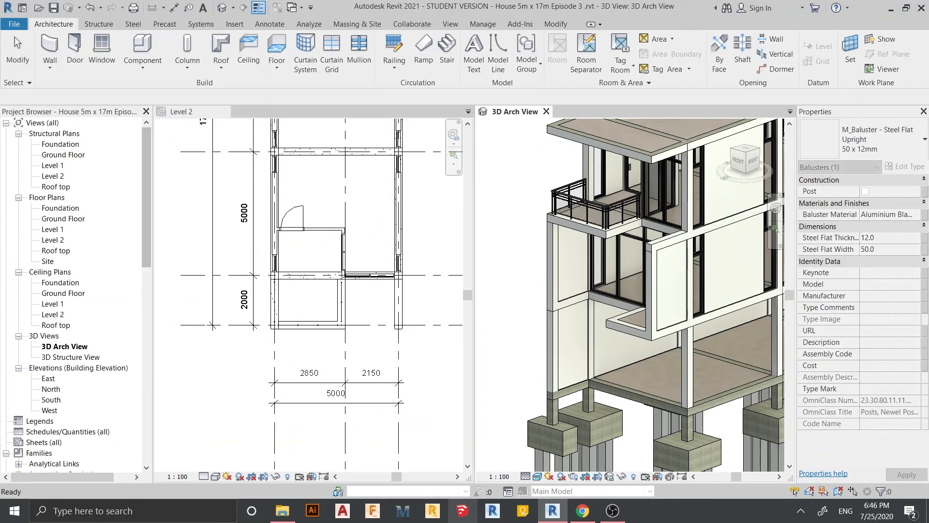
key(Return)
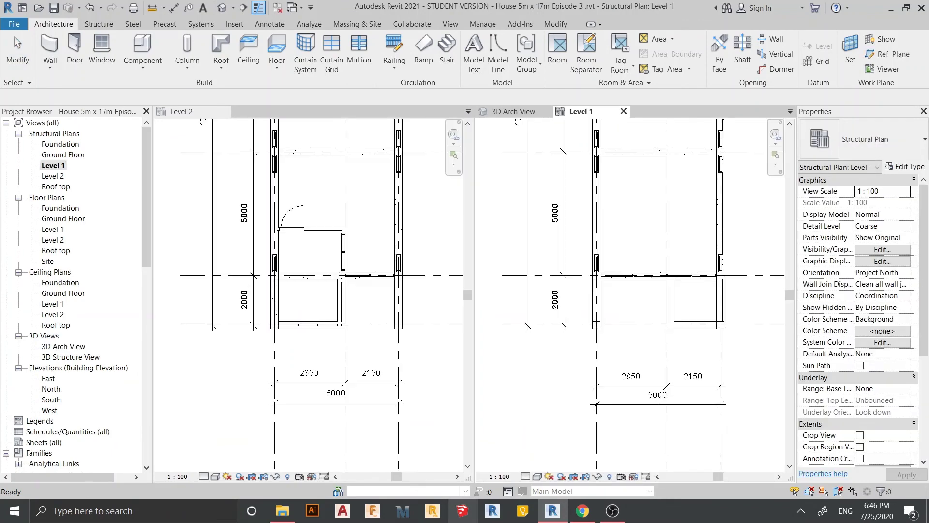
scroll(339, 355, up, 2)
scroll(339, 355, up, 2)
click(353, 339)
scroll(254, 387, down, 2)
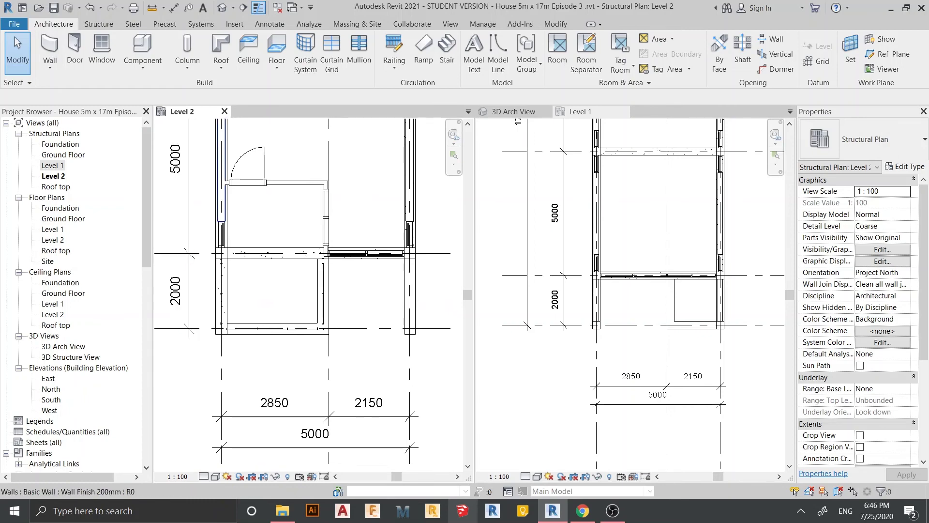
click(624, 111)
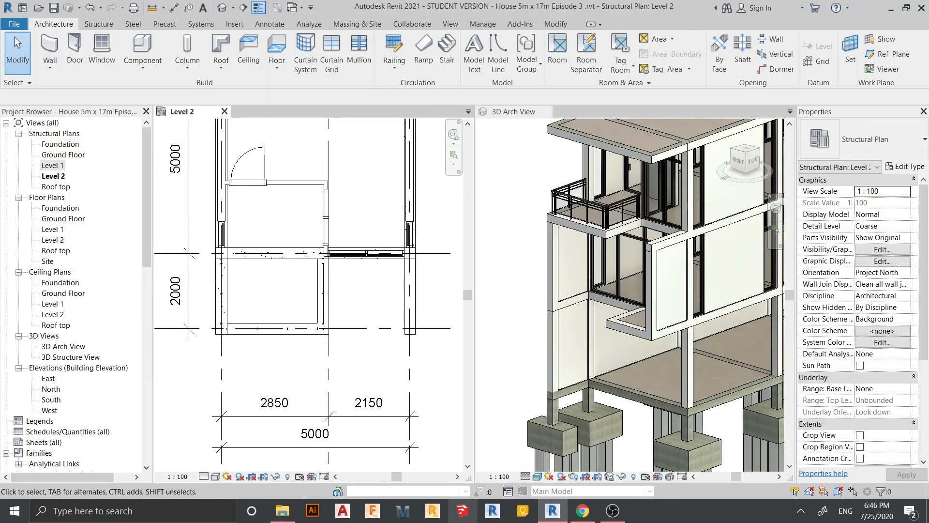
Open Structural Plans > Level 1 and zoom in on the lower balcony area.
double_click(52, 165)
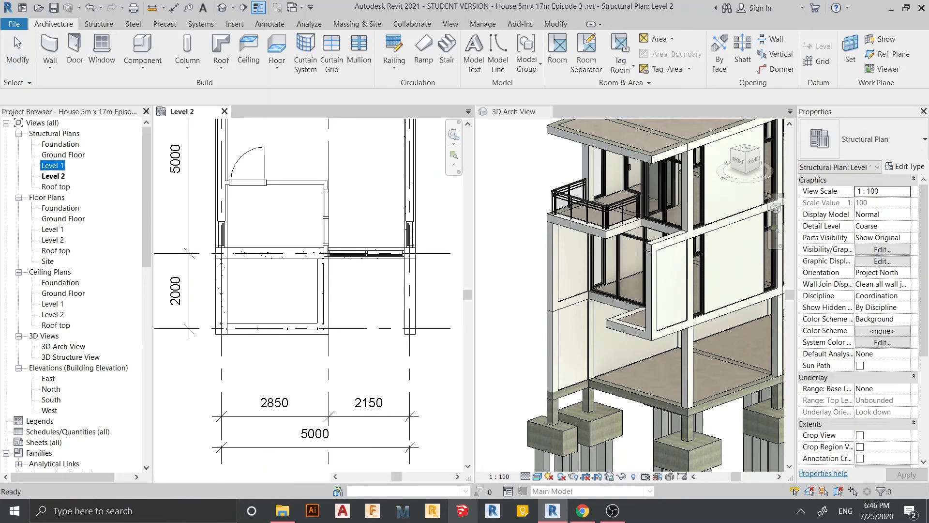
scroll(402, 295, up, 2)
scroll(402, 295, up, 1)
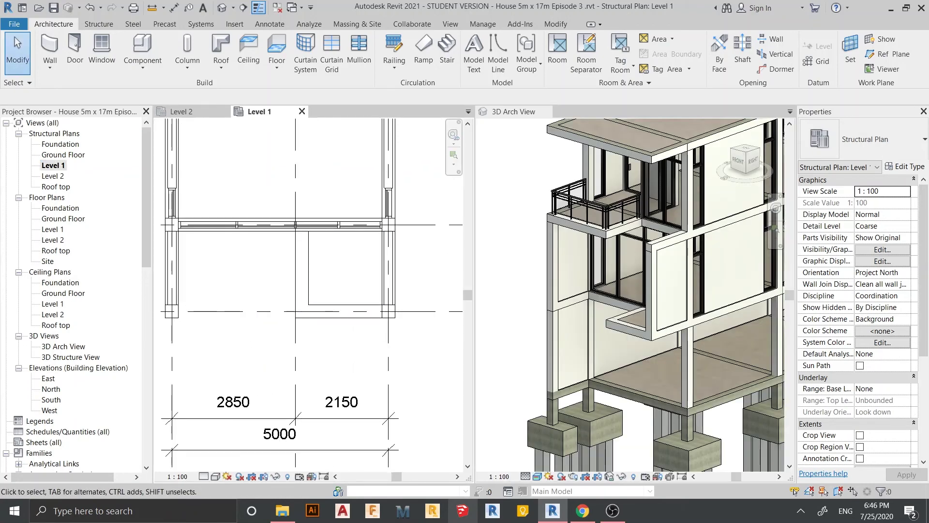
scroll(402, 295, up, 1)
scroll(402, 295, up, 1)
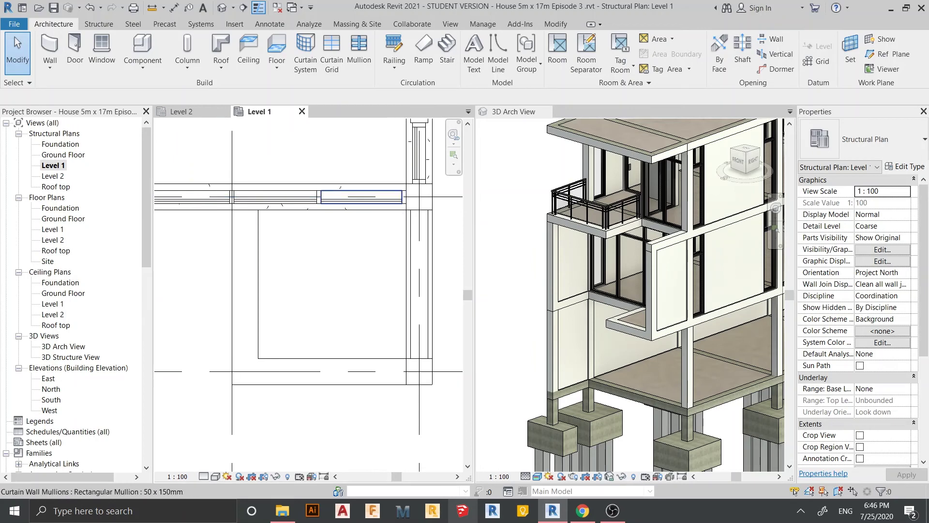
middle_drag(401, 294, 406, 263)
scroll(334, 298, down, 1)
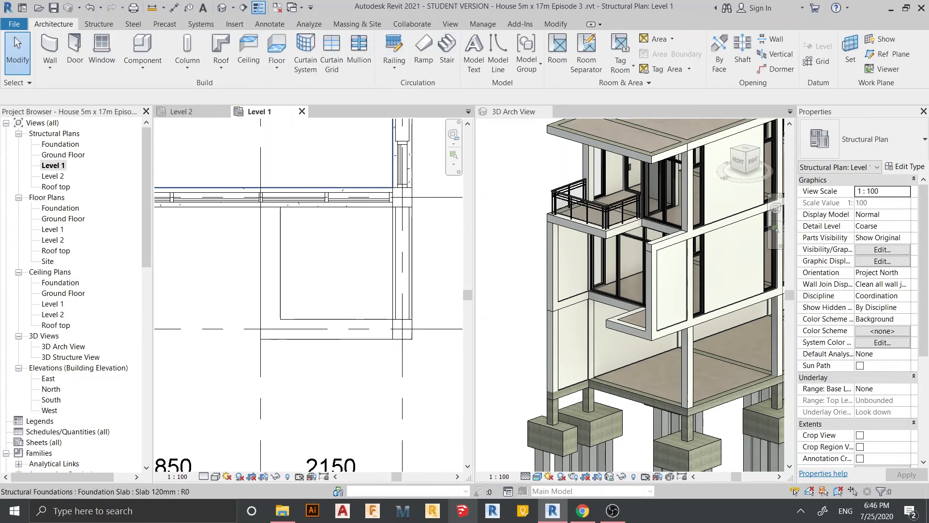
Draw a Glass Panel - Bottom Fill railing of 1860 mm and 1850 mm segments along the Level 1 balcony.
click(394, 49)
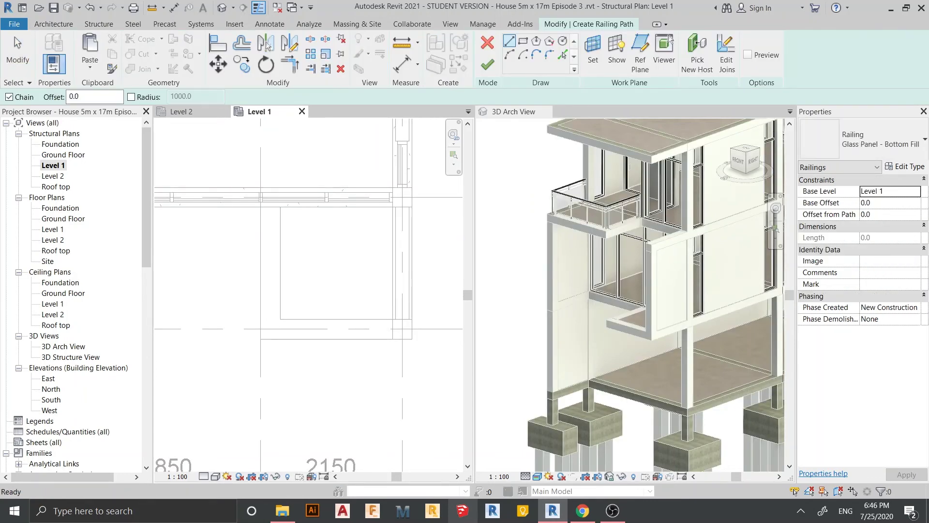
click(270, 207)
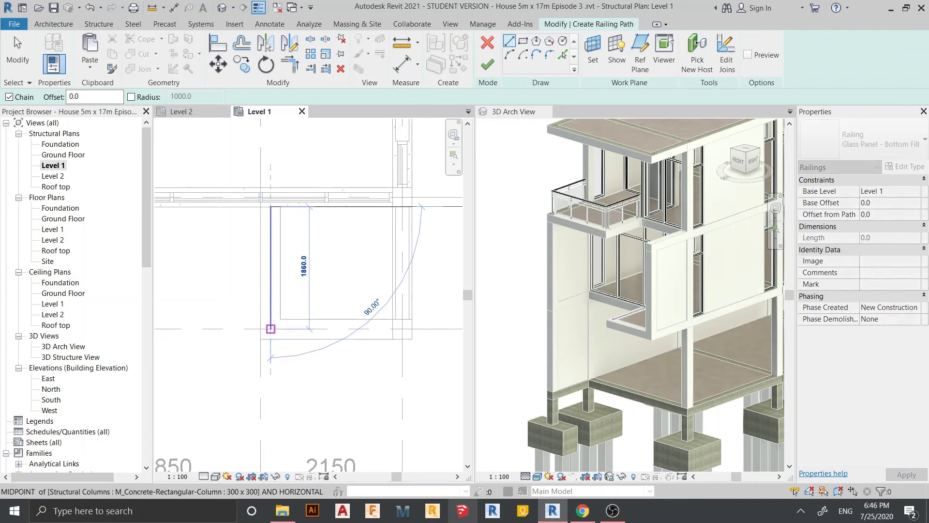
click(270, 329)
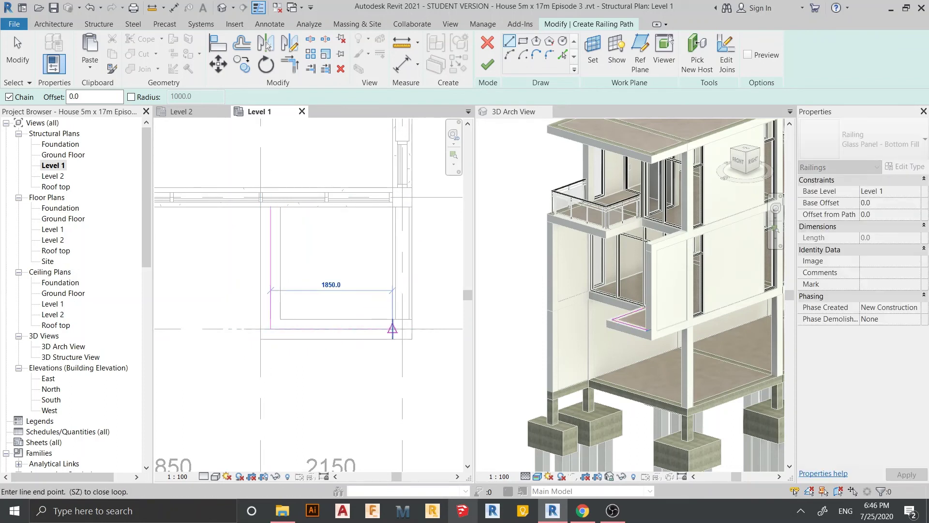
click(393, 329)
key(Escape)
key(Escape)
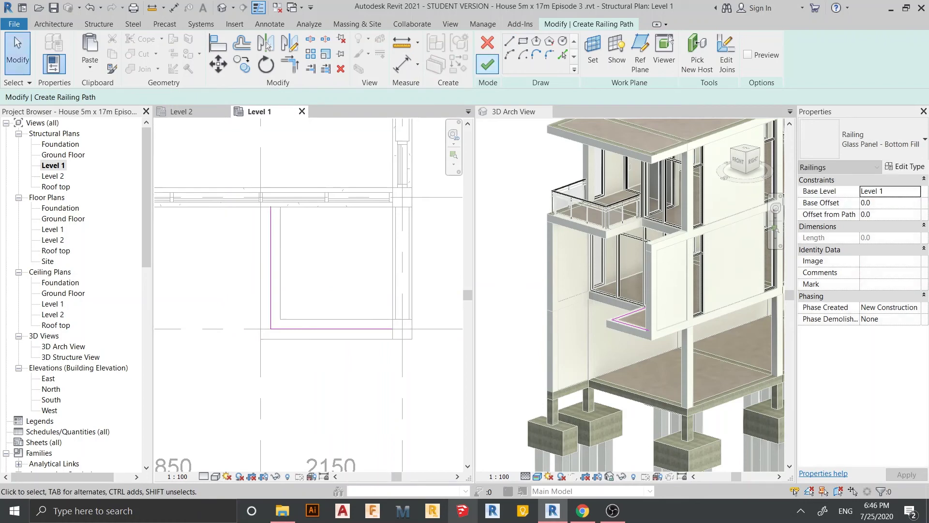
click(488, 65)
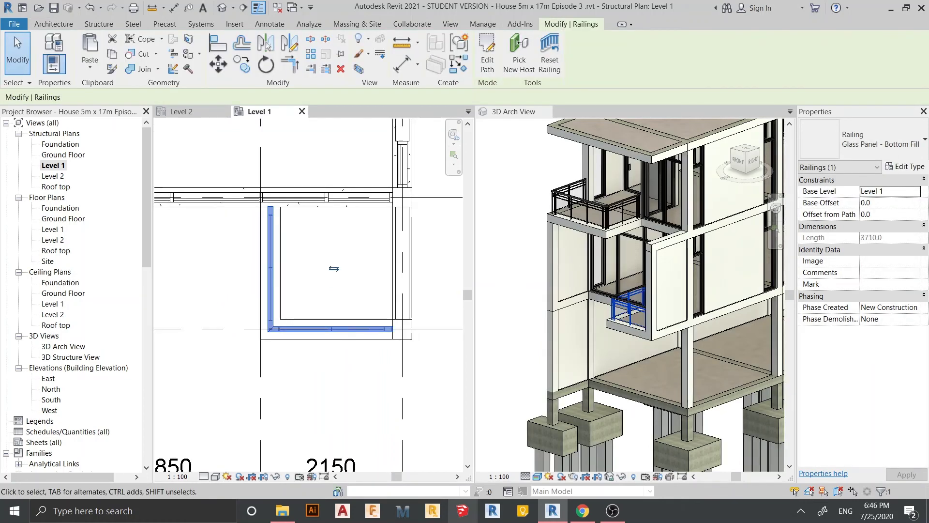
click(334, 268)
Change the glazed panel beside the lower balcony to M_Door-Curtain-Wall-Single-Glass in the 3D view.
click(630, 310)
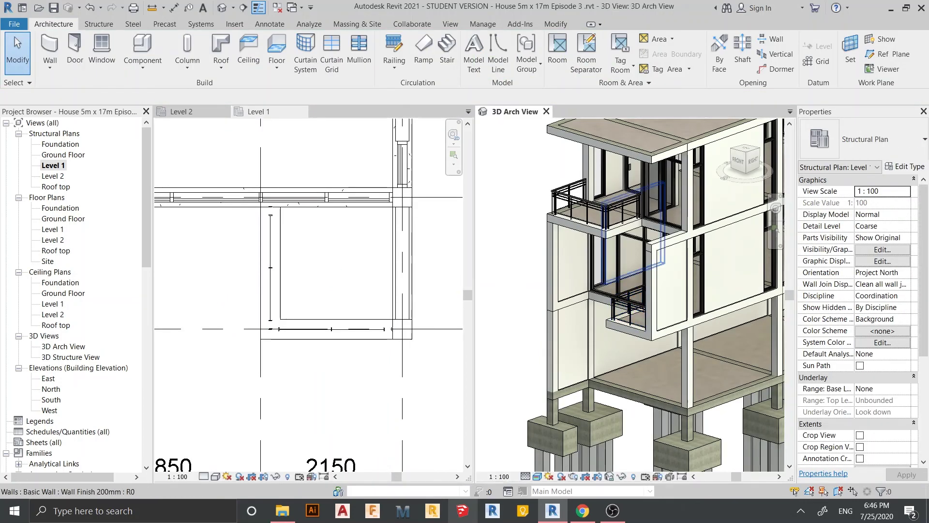
mouse_move(629, 310)
shift+middle_down()
mouse_move(691, 360)
mouse_move(673, 232)
shift+middle_up()
scroll(690, 361, up, 3)
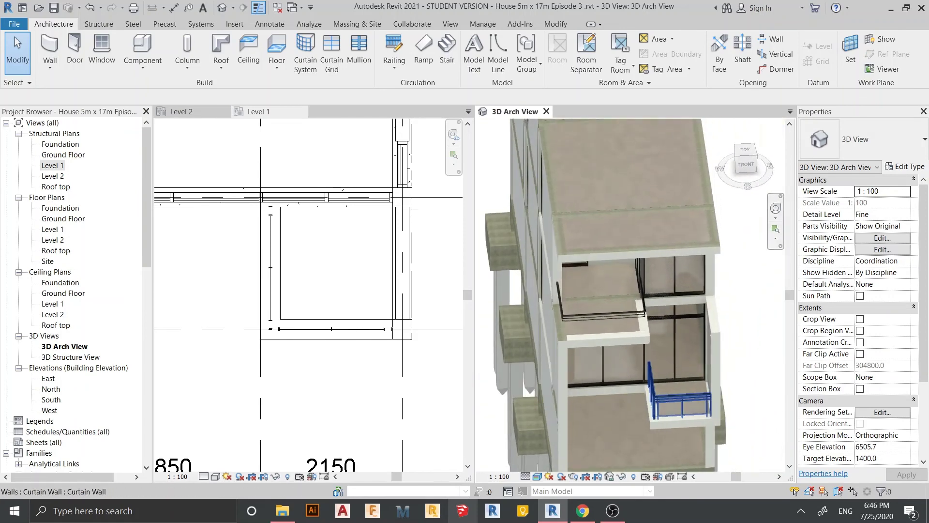
scroll(698, 425, up, 1)
scroll(697, 425, up, 1)
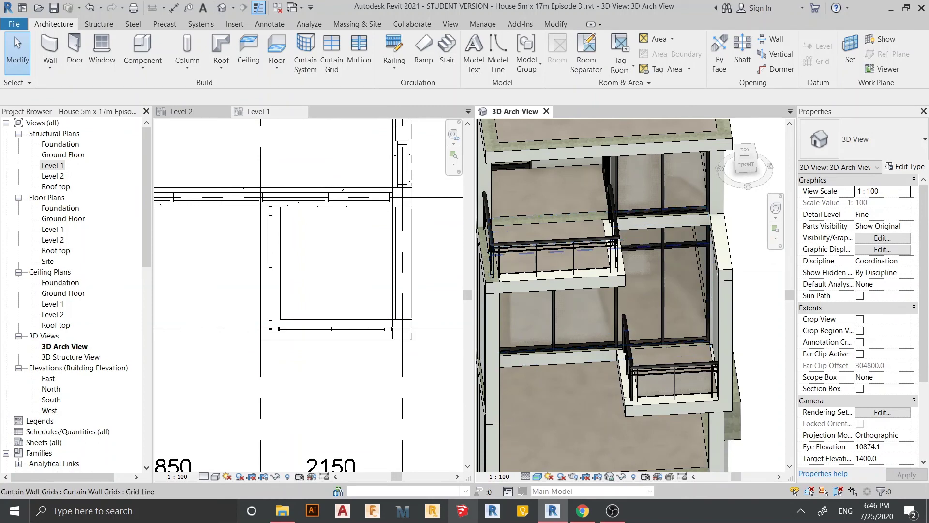
click(687, 252)
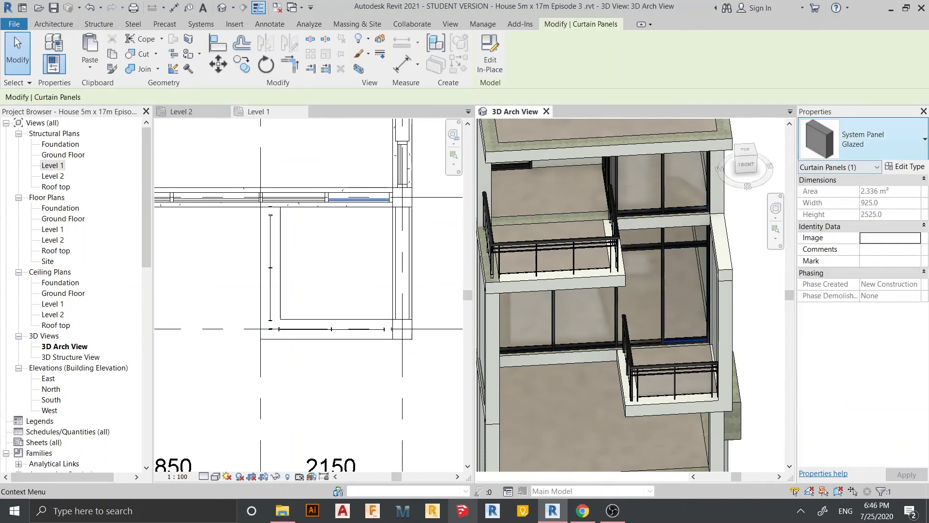
click(867, 140)
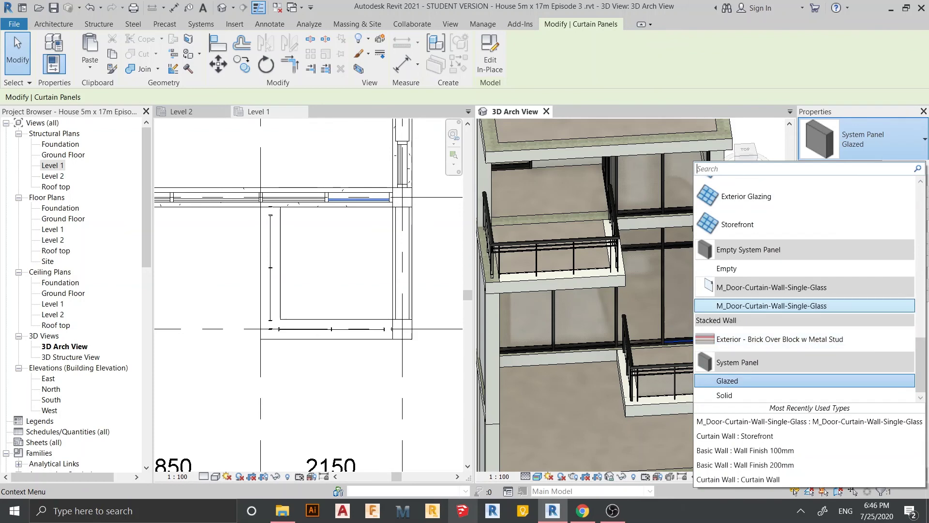
click(775, 305)
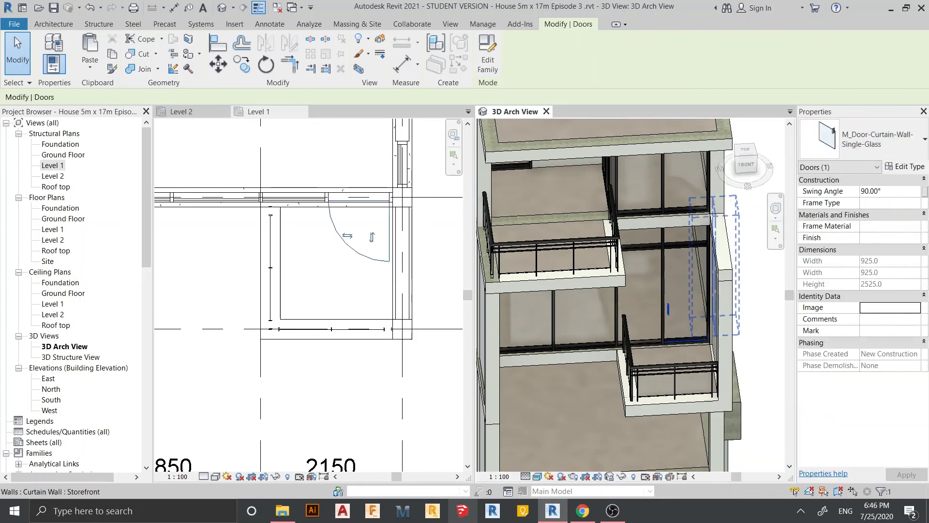
key(Escape)
shift+middle_drag(605, 291, 508, 348)
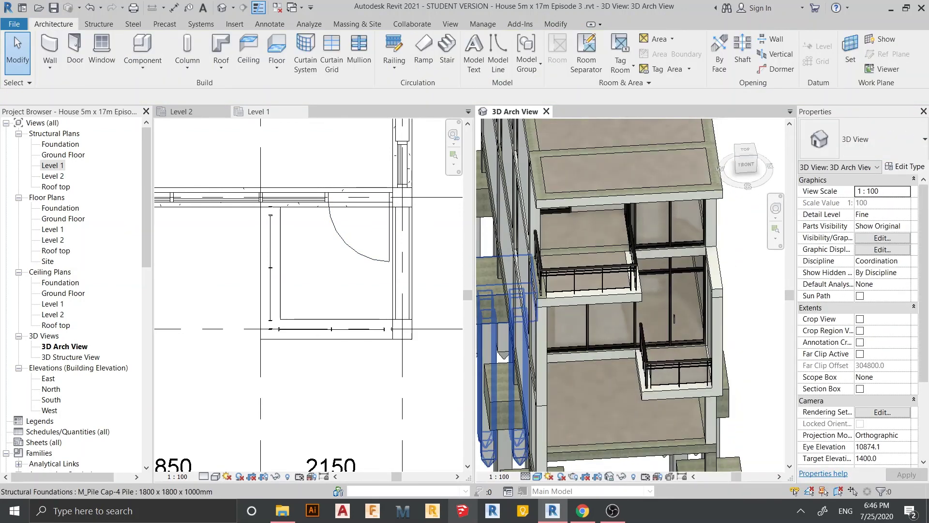
scroll(323, 290, down, 3)
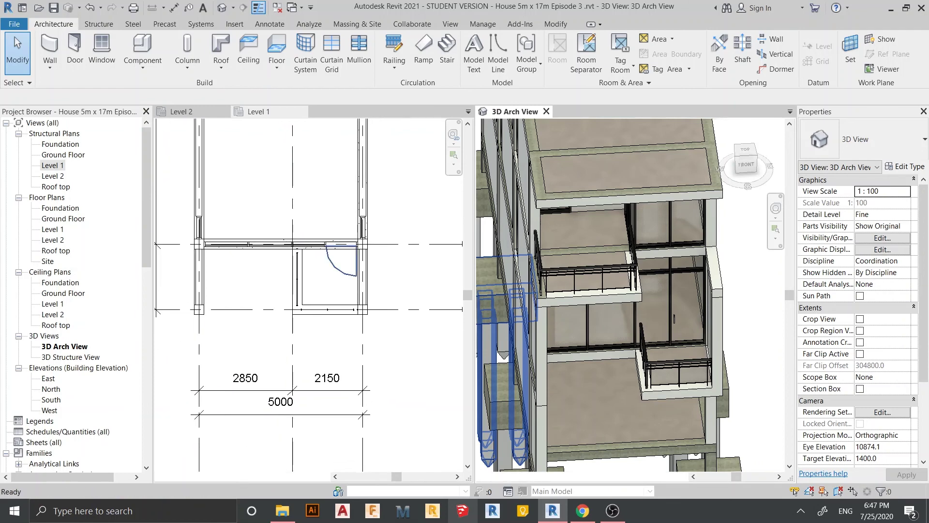
Flip the Level 1 curtain-wall door so it swings inward into the room.
click(336, 264)
scroll(336, 264, up, 1)
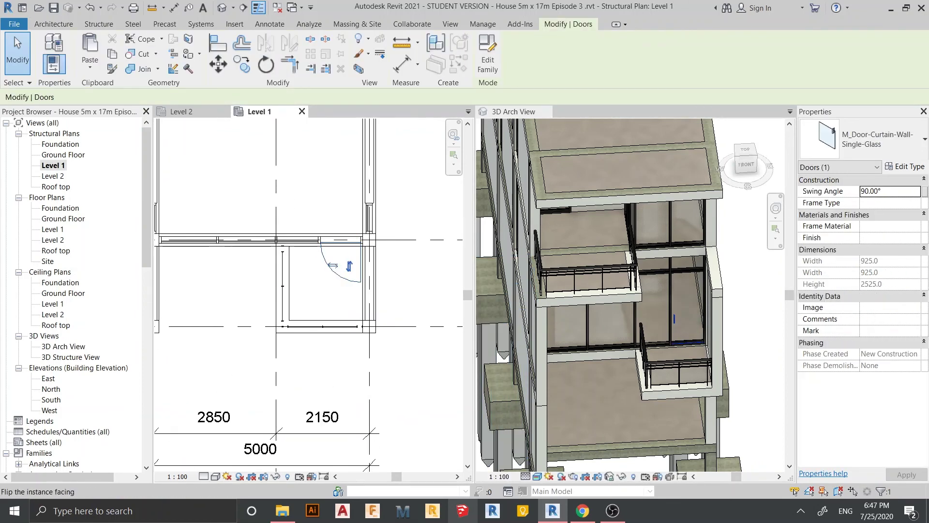
click(349, 266)
key(Escape)
scroll(391, 208, down, 2)
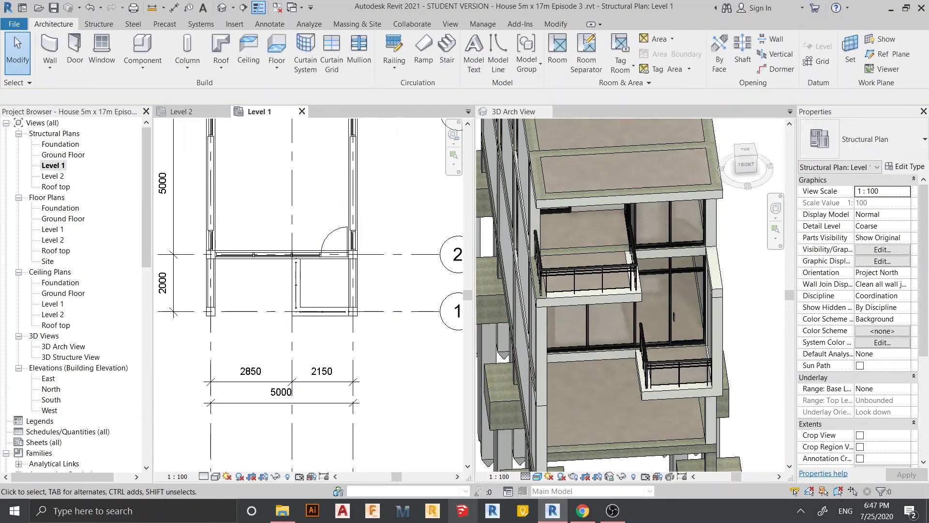
Check the Level 2 door's swing, leave it unchanged, and close the Level 2 plan.
click(179, 112)
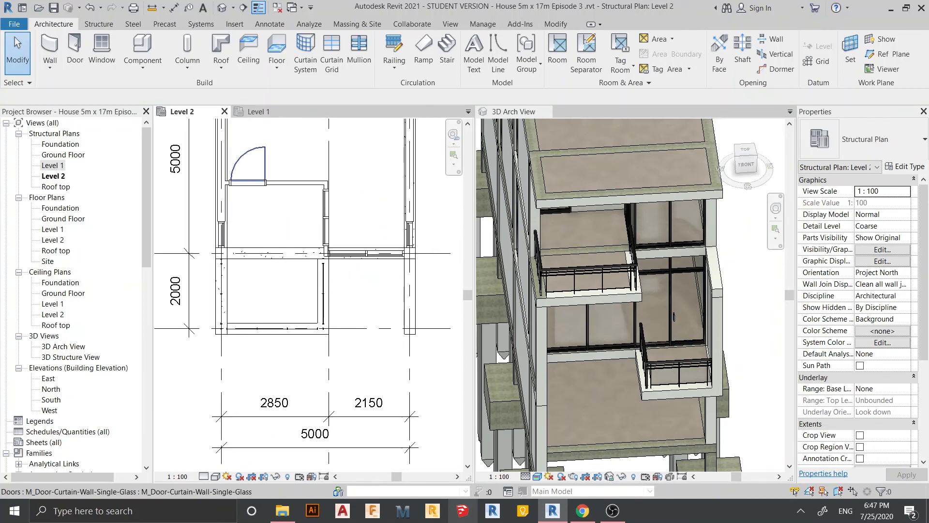
click(256, 160)
click(273, 176)
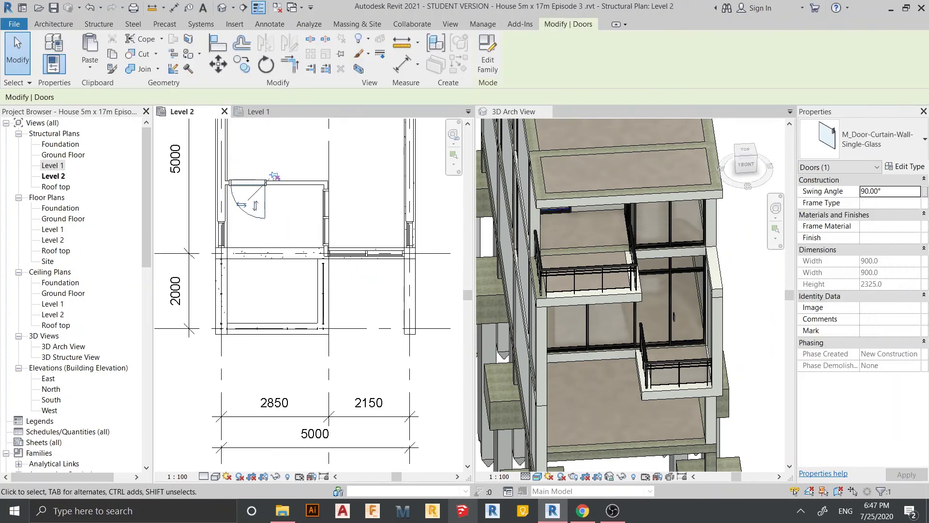
click(274, 176)
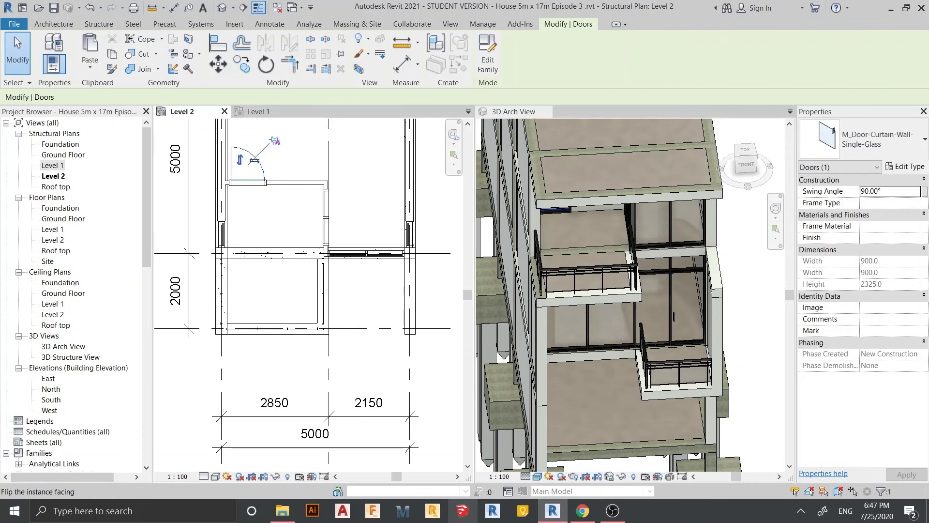
key(Escape)
scroll(310, 291, down, 2)
scroll(310, 290, down, 2)
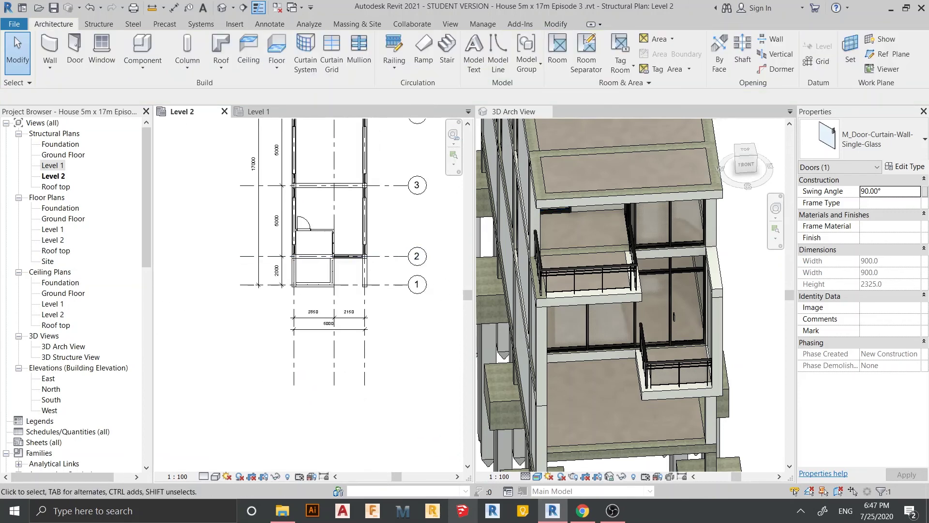
scroll(310, 291, down, 1)
scroll(610, 296, down, 2)
scroll(257, 145, down, 1)
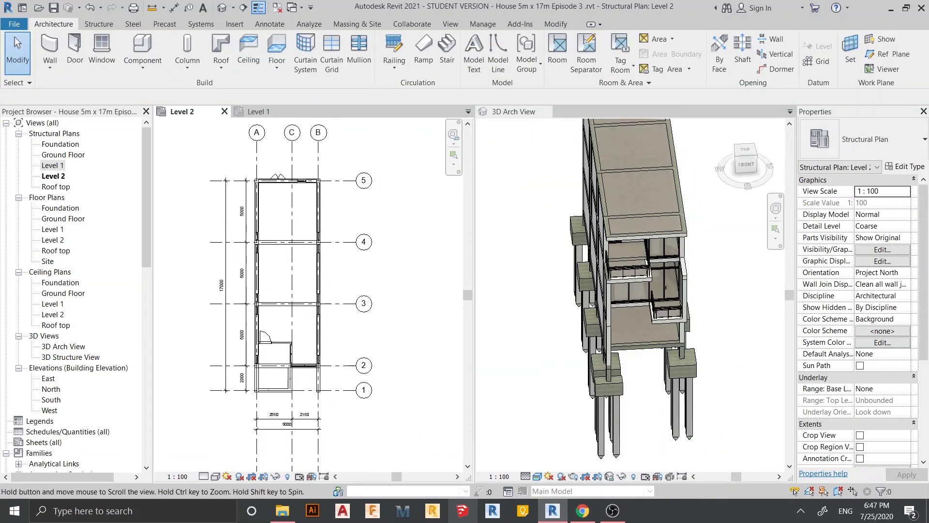
click(224, 112)
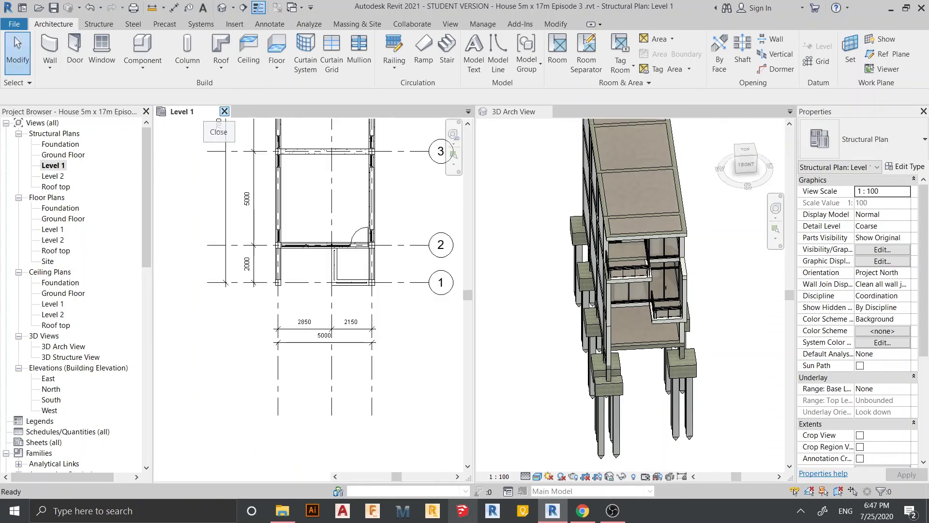
Close the Level 1 plan and orbit the 3D view to an elevated left-front angle.
click(224, 112)
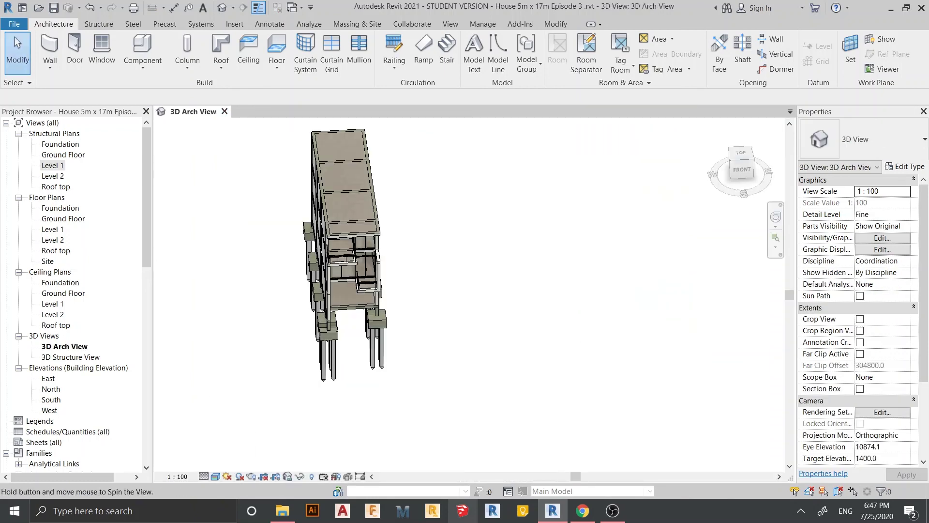
mouse_move(387, 251)
shift+middle_down()
mouse_move(484, 251)
mouse_move(504, 271)
mouse_move(552, 271)
shift+middle_up()
scroll(455, 271, up, 5)
mouse_move(339, 271)
shift+middle_down()
mouse_move(451, 257)
mouse_move(484, 271)
mouse_move(532, 271)
mouse_move(479, 283)
mouse_move(454, 279)
mouse_move(537, 264)
mouse_move(525, 342)
shift+middle_up()
scroll(455, 271, down, 5)
scroll(484, 271, down, 3)
scroll(479, 283, up, 3)
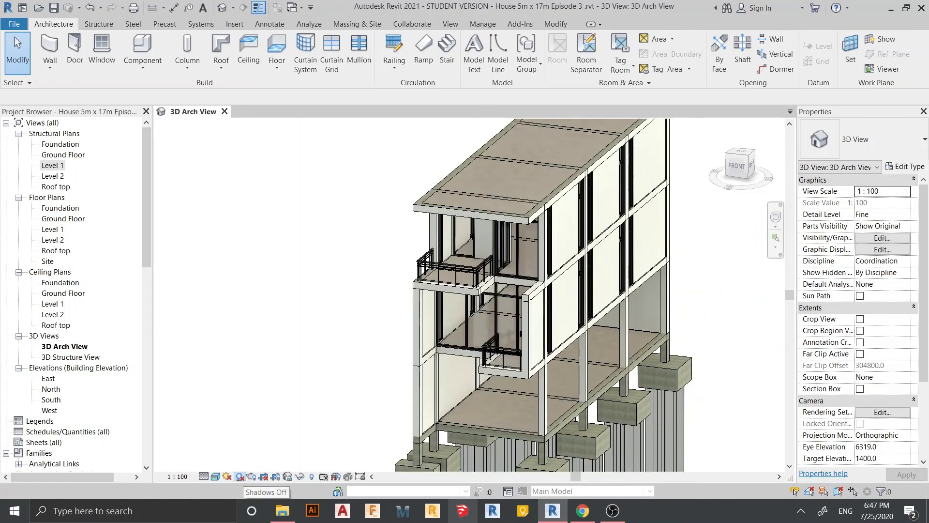
Turn on shadows and frame the whole house in the 3D view.
click(239, 477)
scroll(484, 315, down, 3)
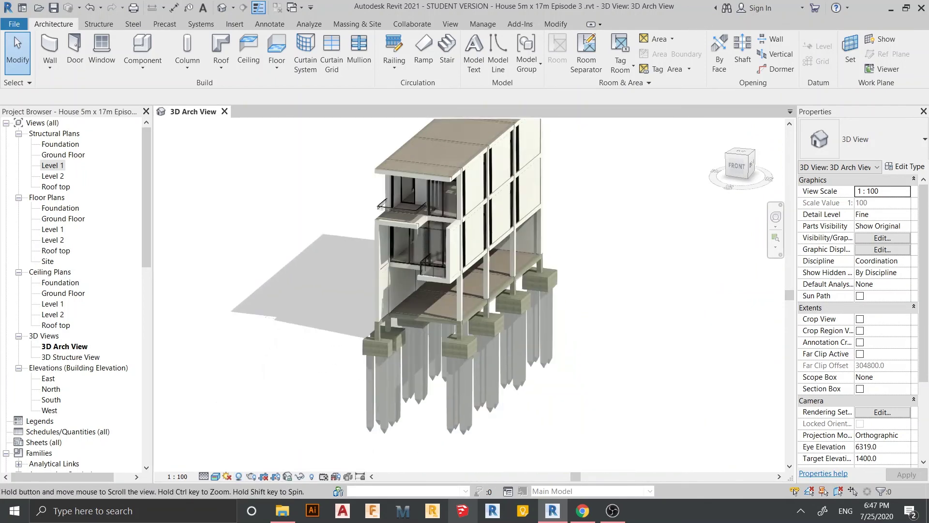
shift+middle_drag(532, 388, 581, 383)
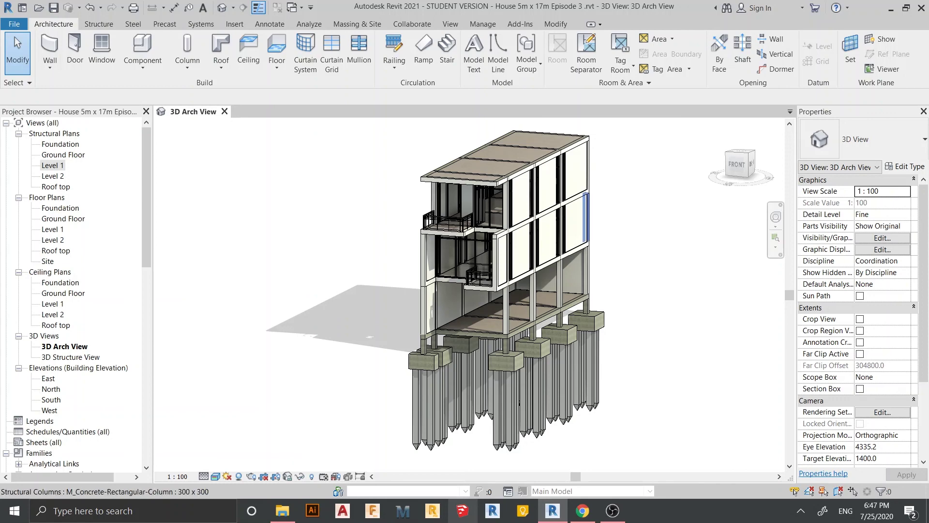
middle_drag(585, 218, 585, 183)
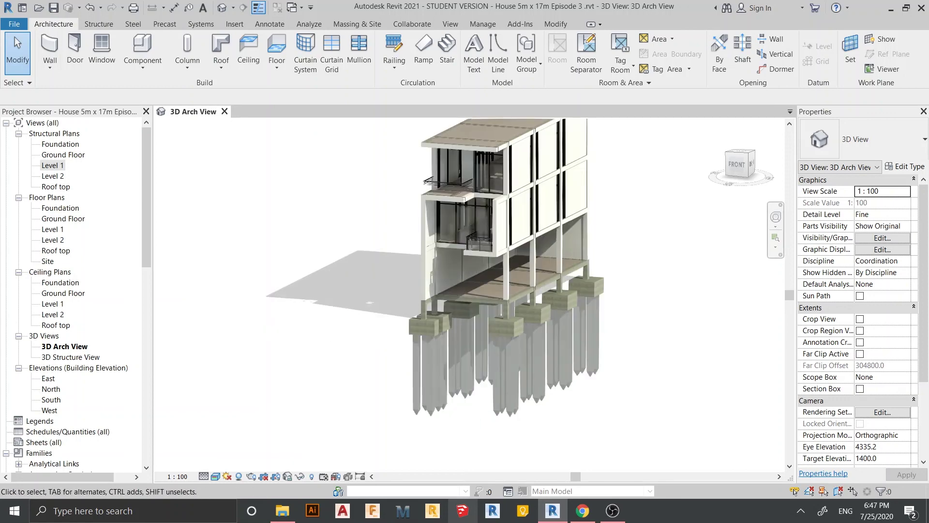
scroll(571, 271, up, 1)
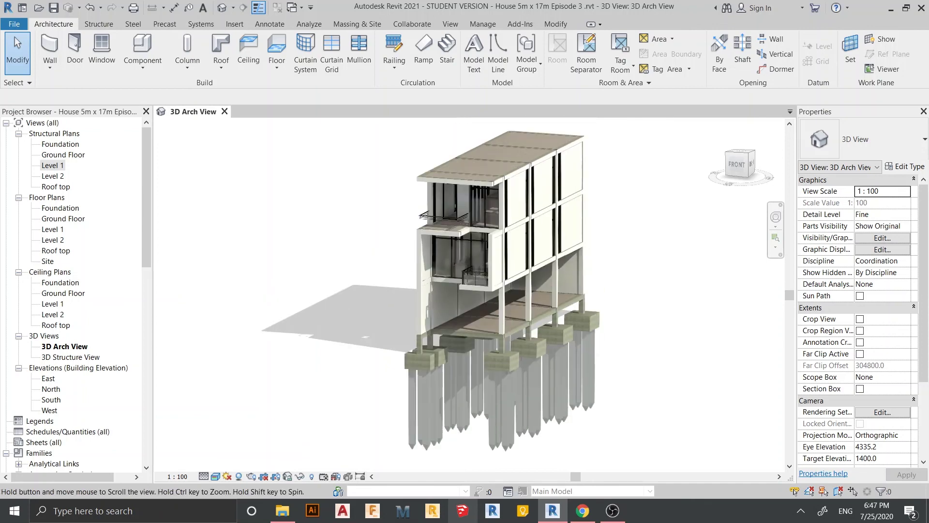
scroll(572, 271, up, 1)
scroll(571, 271, up, 1)
scroll(571, 271, up, 1)
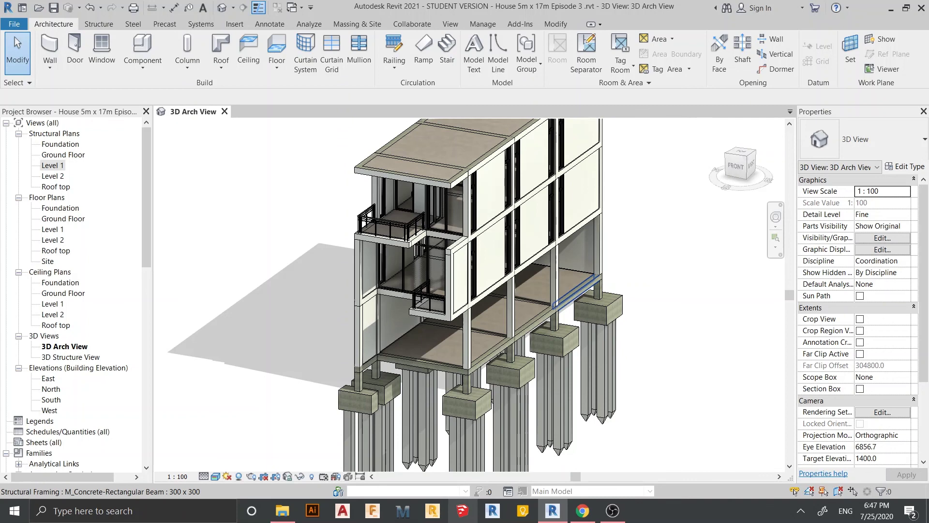
mouse_move(576, 291)
shift+middle_down()
mouse_move(490, 329)
mouse_move(412, 343)
mouse_move(391, 299)
shift+middle_up()
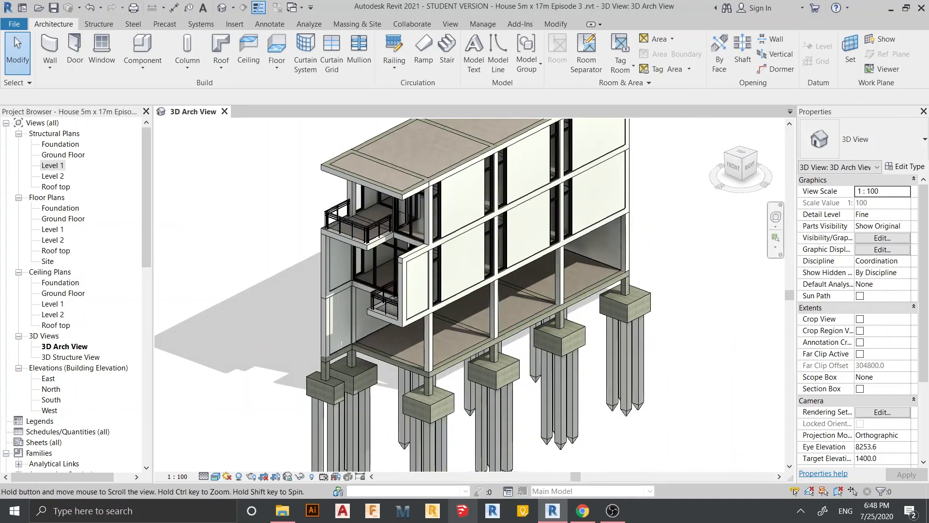
middle_drag(379, 173, 359, 203)
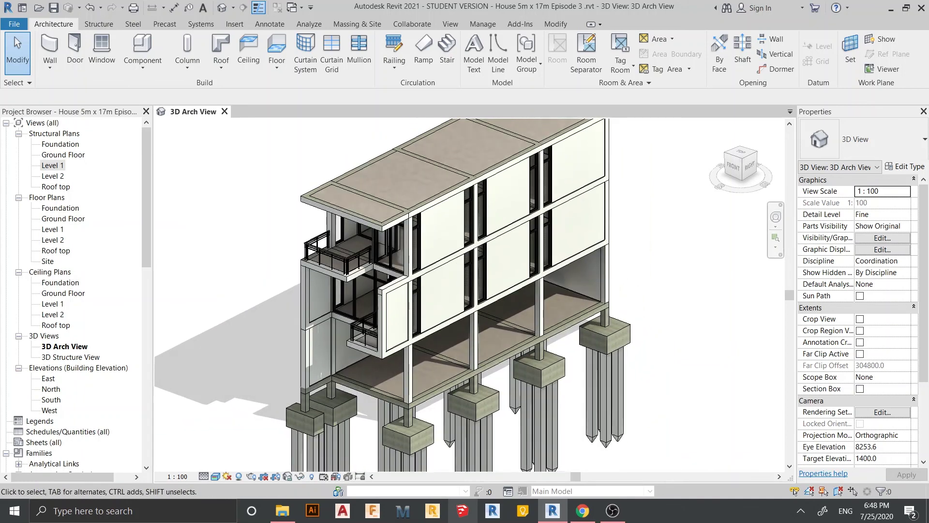